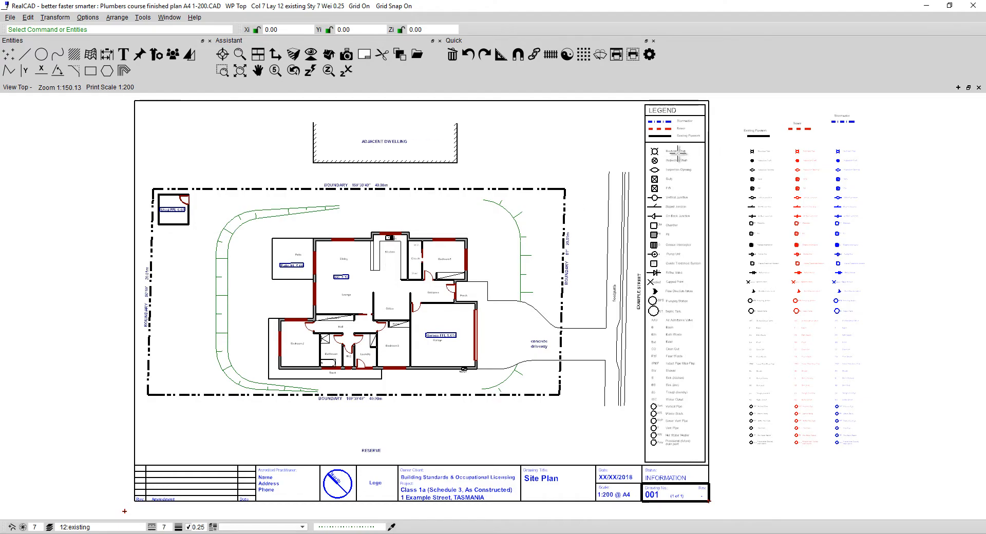
# Clone the attributes of the legend's thick vertical border line for use as the current drawing attributes.
pyautogui.scroll(2, 678, 152)
pyautogui.scroll(2, 678, 152)
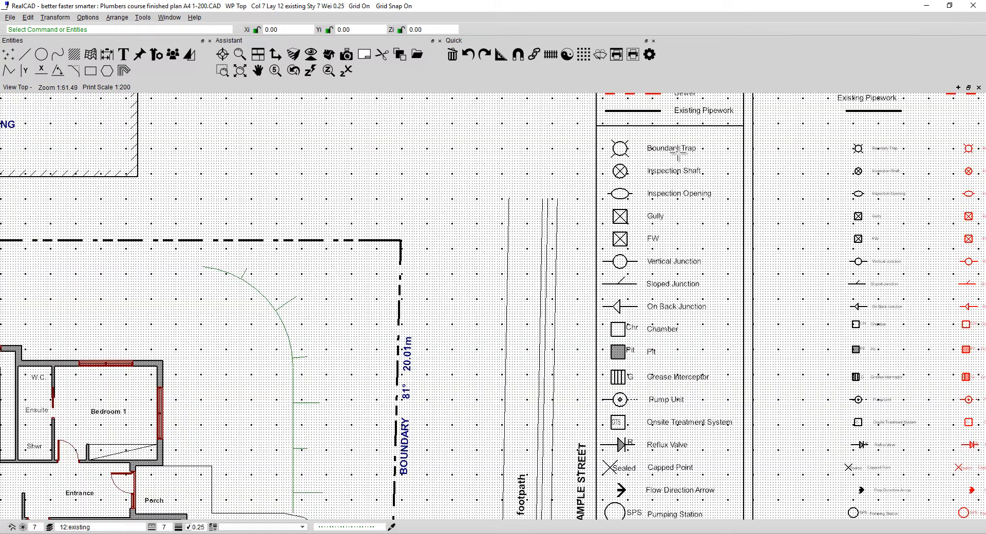
pyautogui.scroll(2, 678, 154)
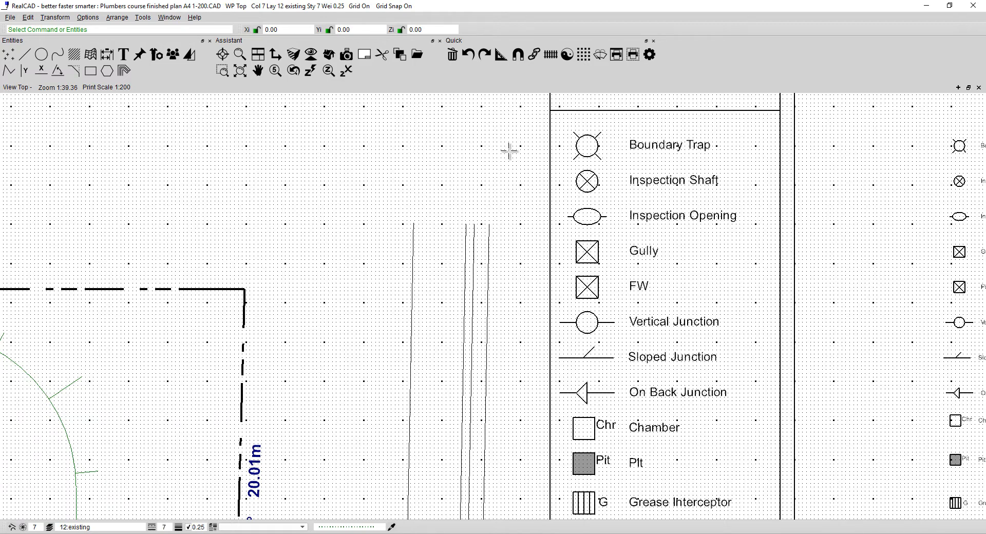
pyautogui.scroll(1, 509, 150)
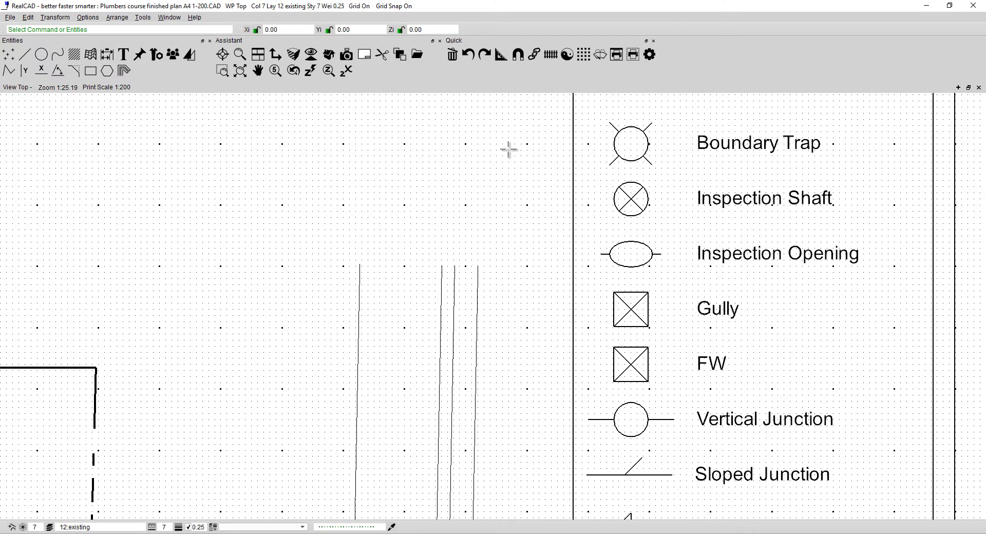
pyautogui.scroll(1, 509, 150)
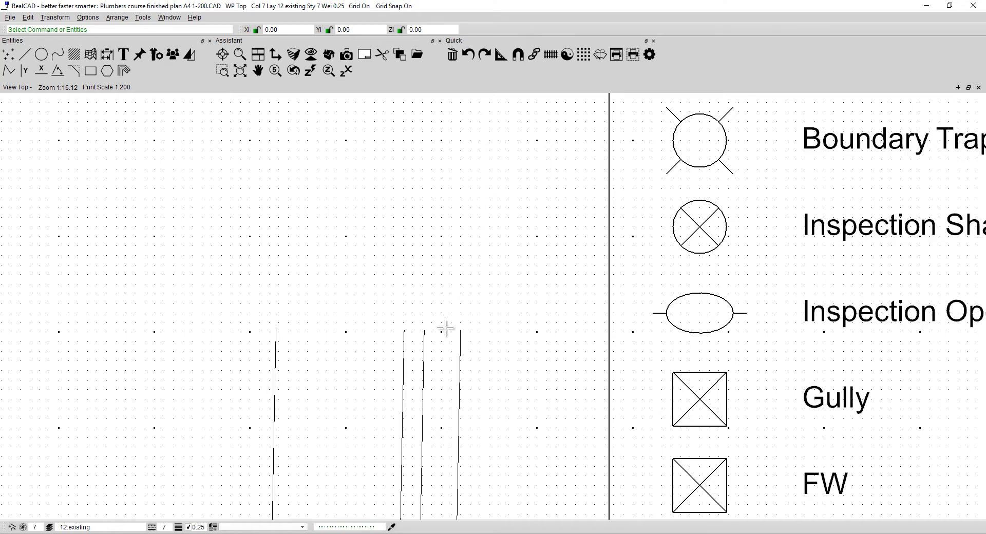
pyautogui.click(391, 527)
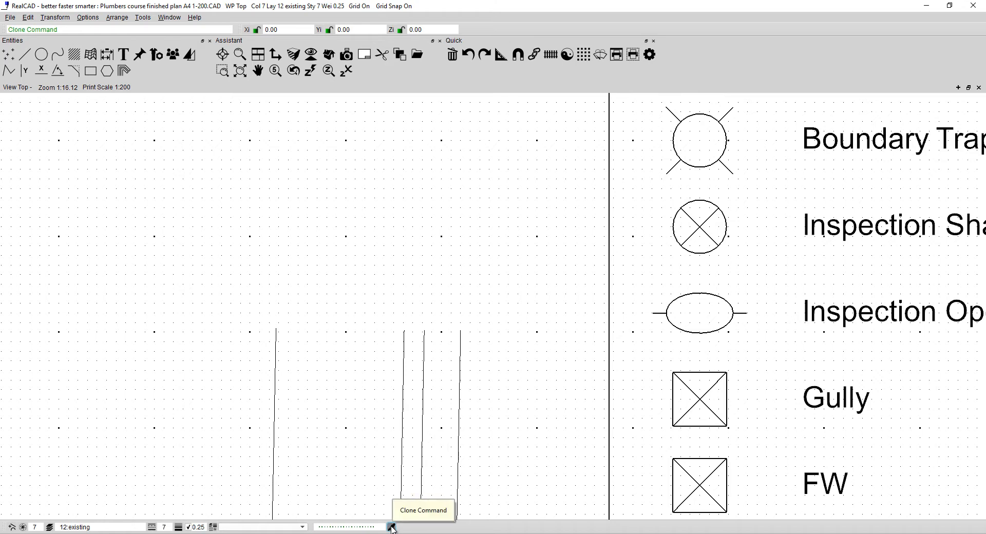
pyautogui.click(391, 527)
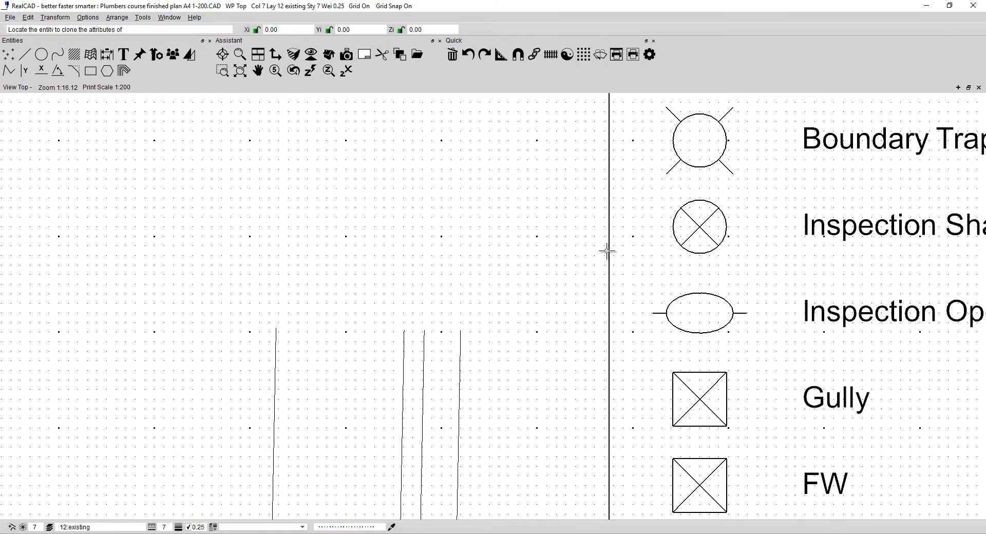
pyautogui.click(607, 251)
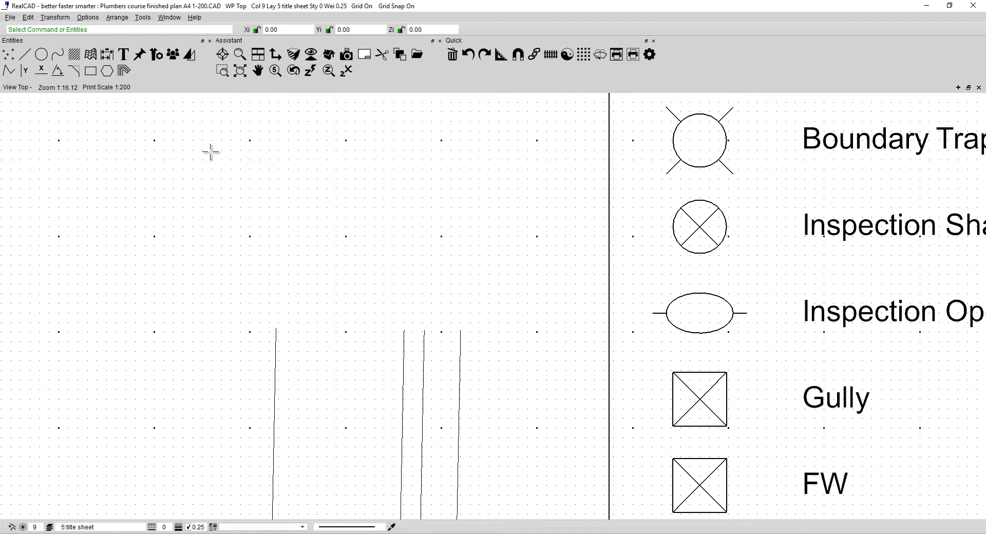
# Start a continuous straight line in the blank area above the road lines.
pyautogui.click(28, 57)
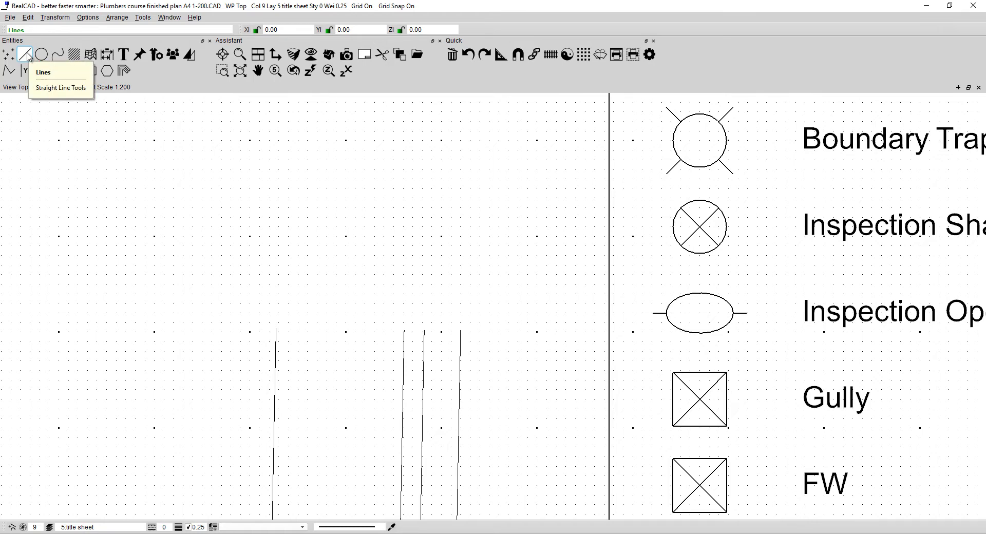
pyautogui.click(28, 58)
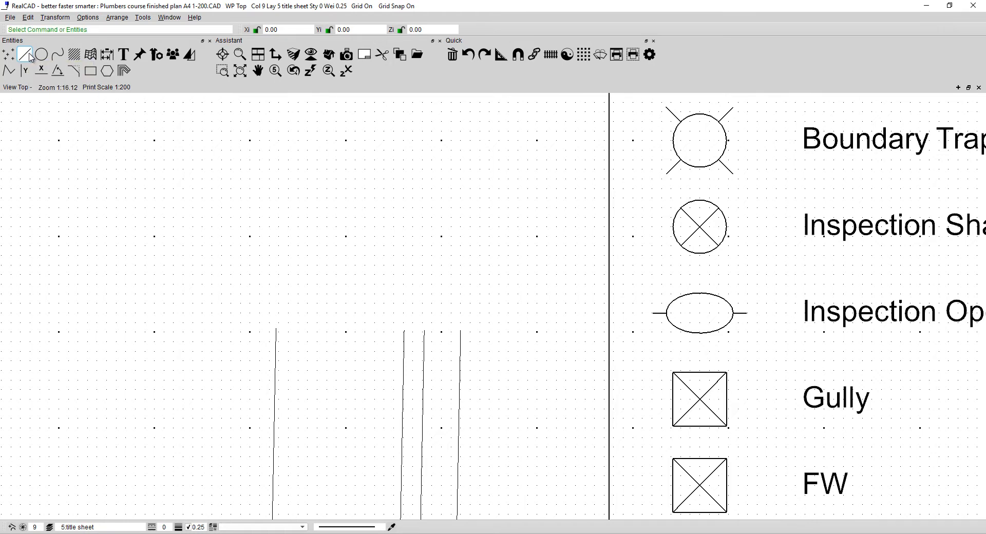
pyautogui.click(10, 71)
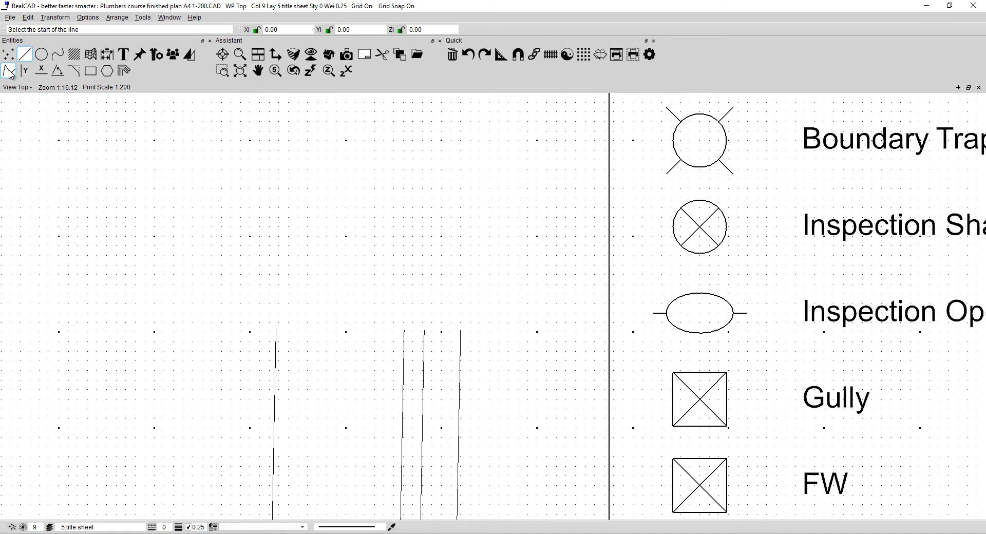
pyautogui.click(27, 70)
pyautogui.click(314, 195)
# Lower the numeric display precision to whole numbers in the system options.
pyautogui.click(650, 55)
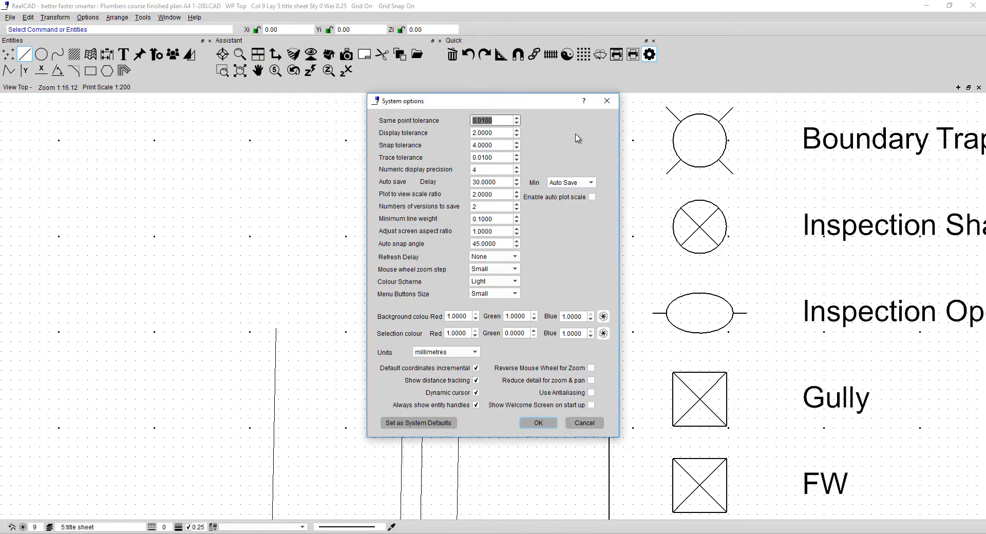
pyautogui.click(517, 172)
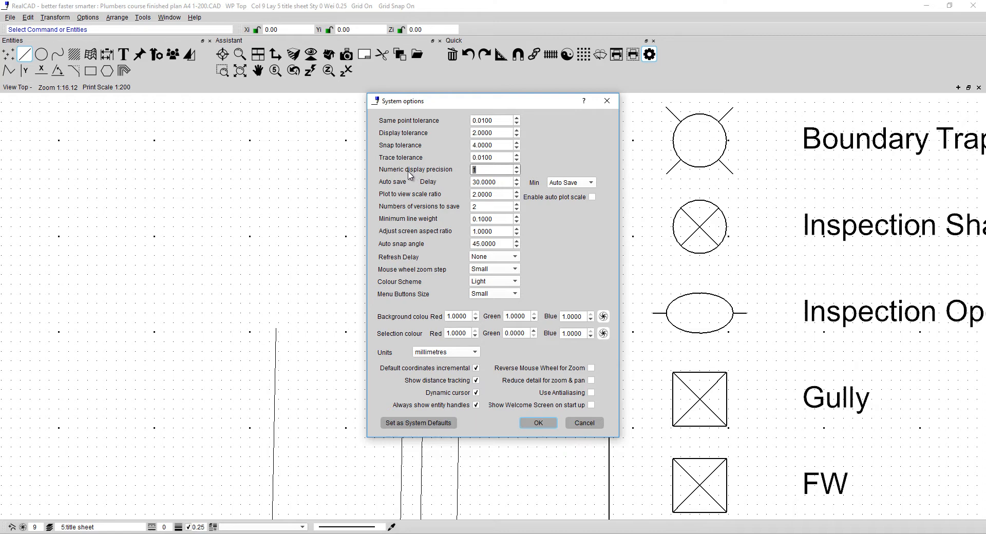
pyautogui.click(517, 172)
pyautogui.click(538, 423)
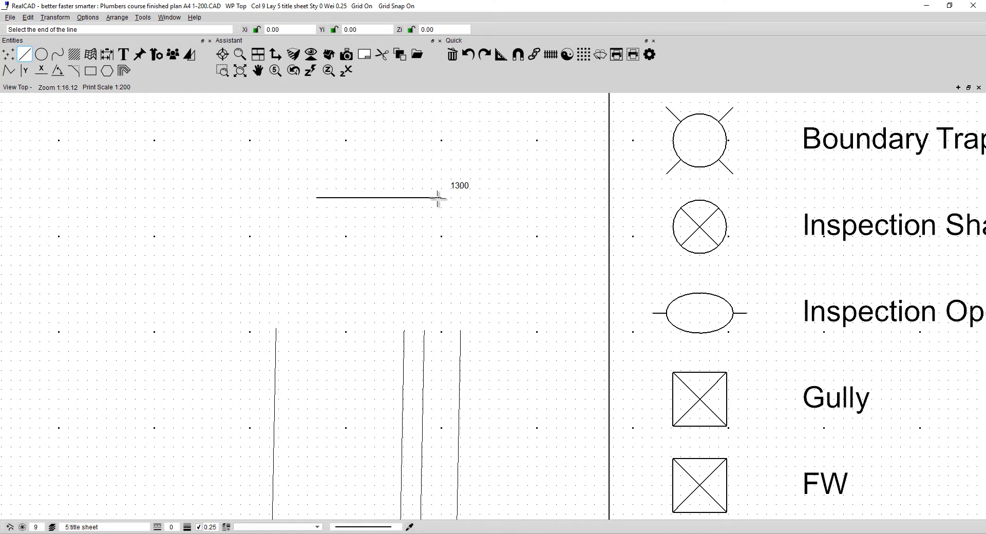
# Draw a connected four-segment line above the road lines: horizontal, diagonal upward, short horizontal and long vertical downward.
pyautogui.click(487, 198)
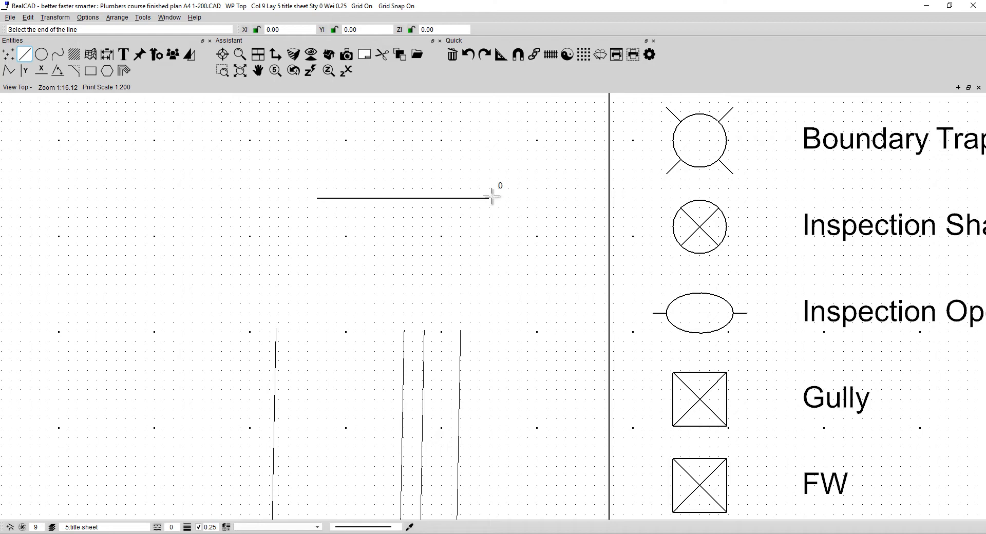
pyautogui.click(517, 169)
pyautogui.click(565, 169)
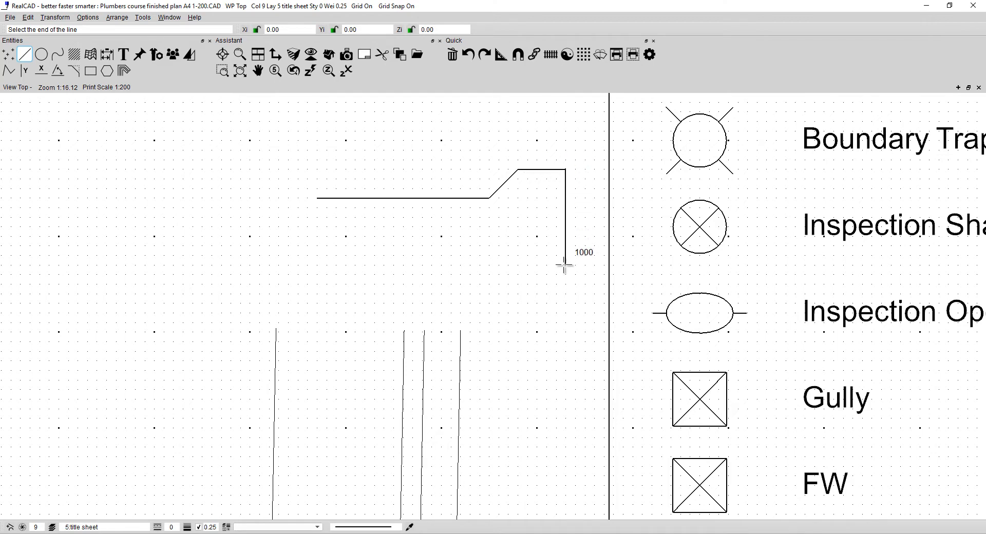
pyautogui.click(562, 311)
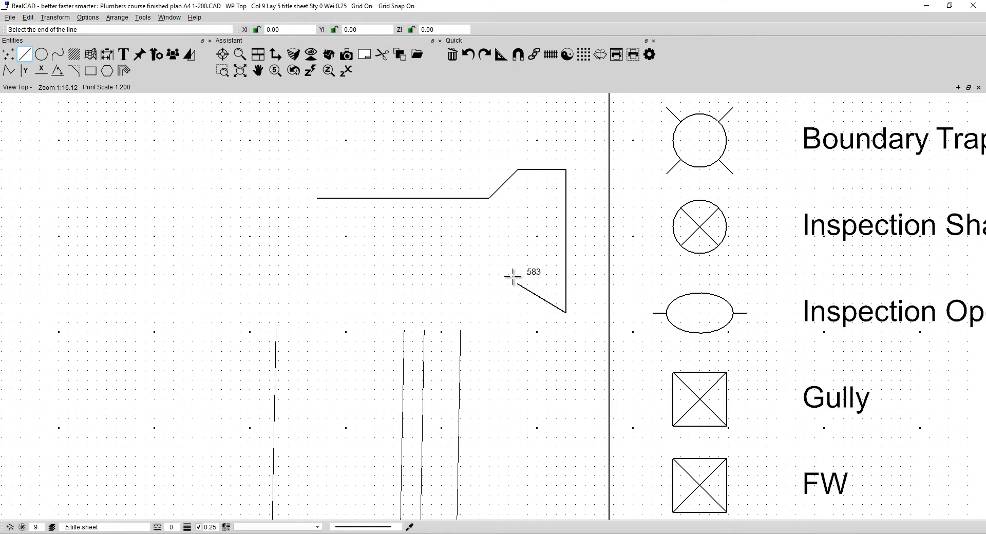
pyautogui.rightClick(491, 257)
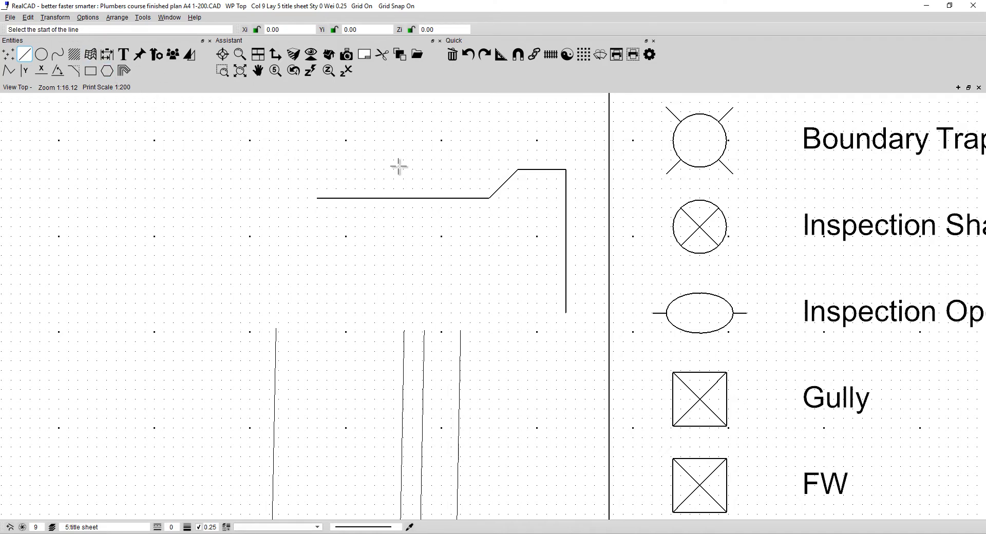
# Draw a stepped line under the first one: horizontal, short rise, horizontal and a longer vertical drop.
pyautogui.click(345, 237)
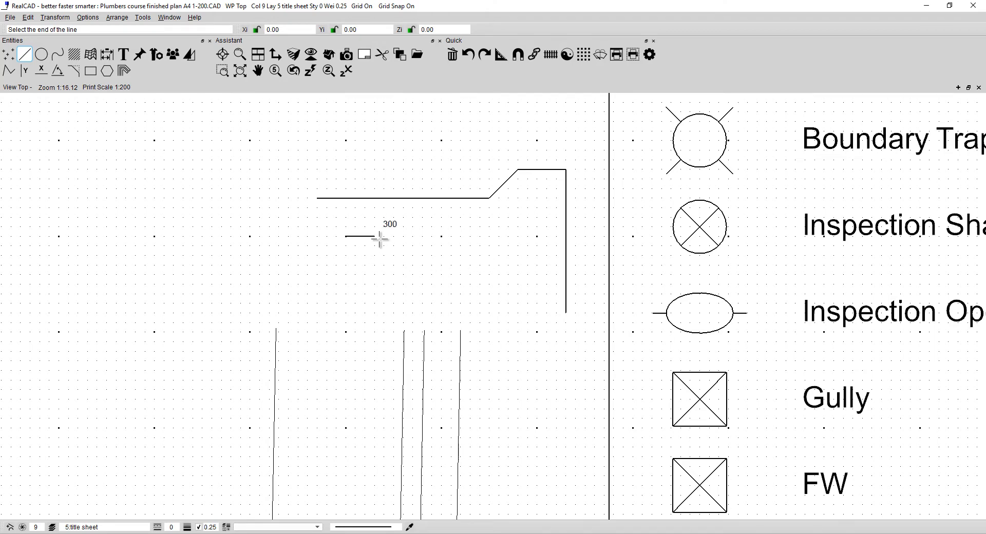
pyautogui.click(441, 236)
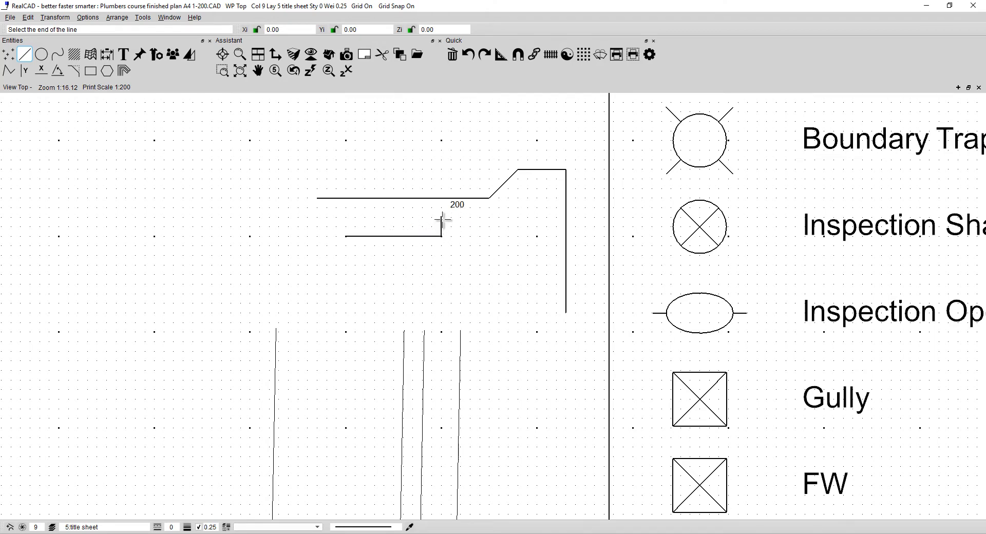
pyautogui.click(441, 217)
pyautogui.click(498, 217)
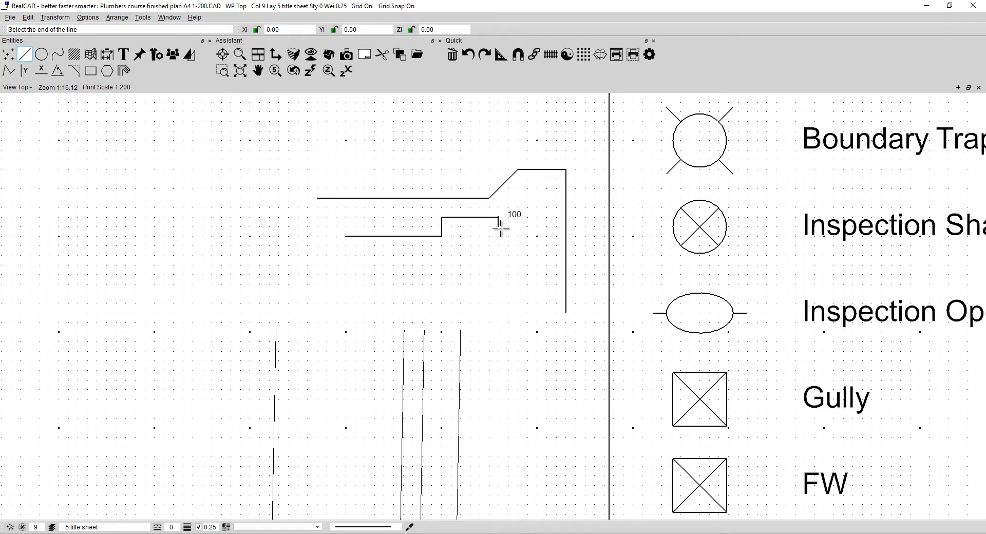
pyautogui.click(498, 283)
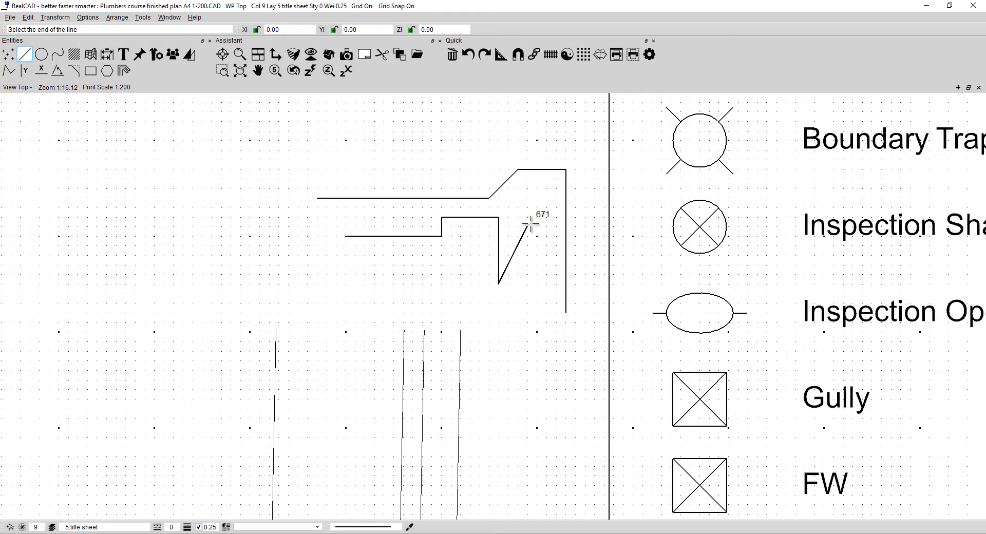
# Continue the stepped line below and around the adjacent dwelling, stepping horizontally and vertically above the sheet border, and end it there.
pyautogui.scroll(2, 537, 229)
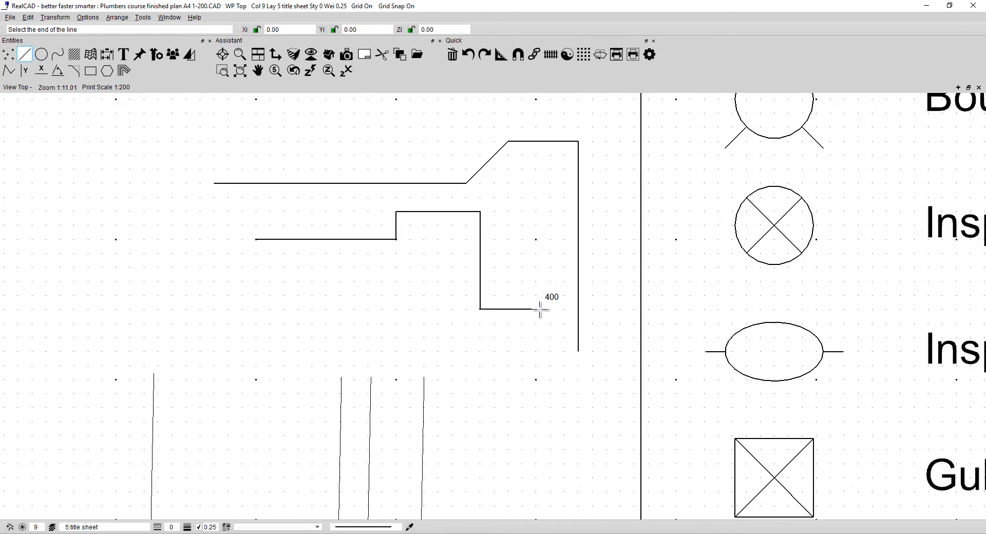
pyautogui.scroll(-6, 538, 306)
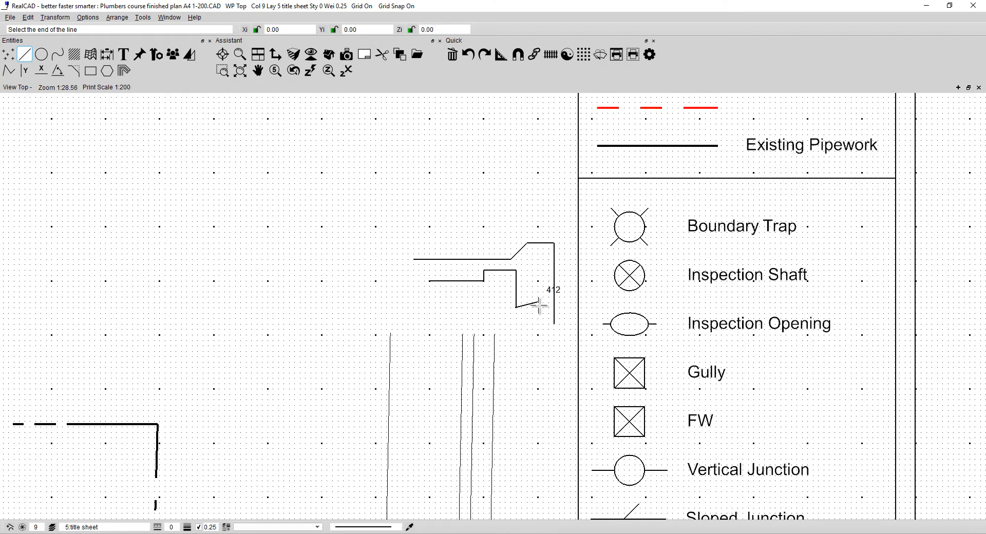
pyautogui.scroll(-1, 539, 307)
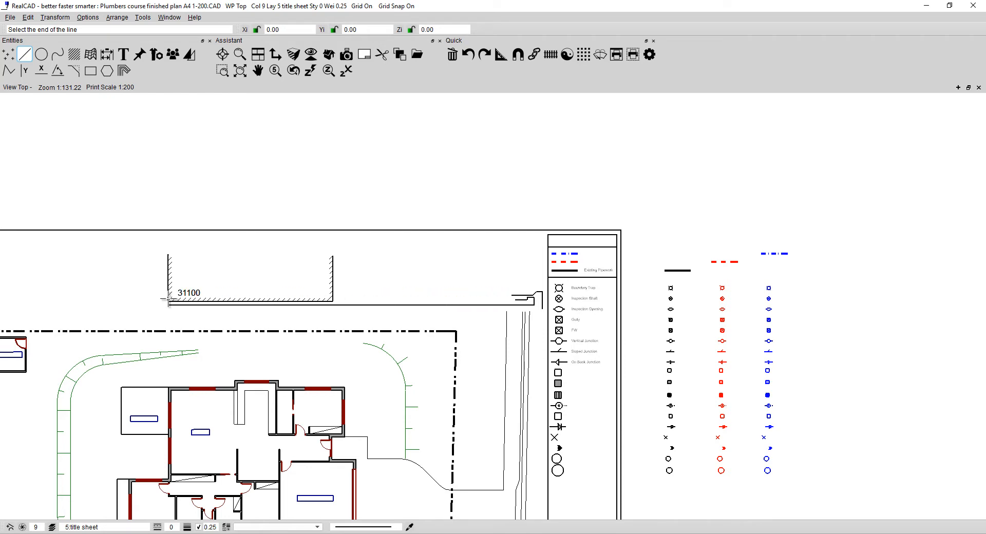
pyautogui.click(77, 305)
pyautogui.click(60, 289)
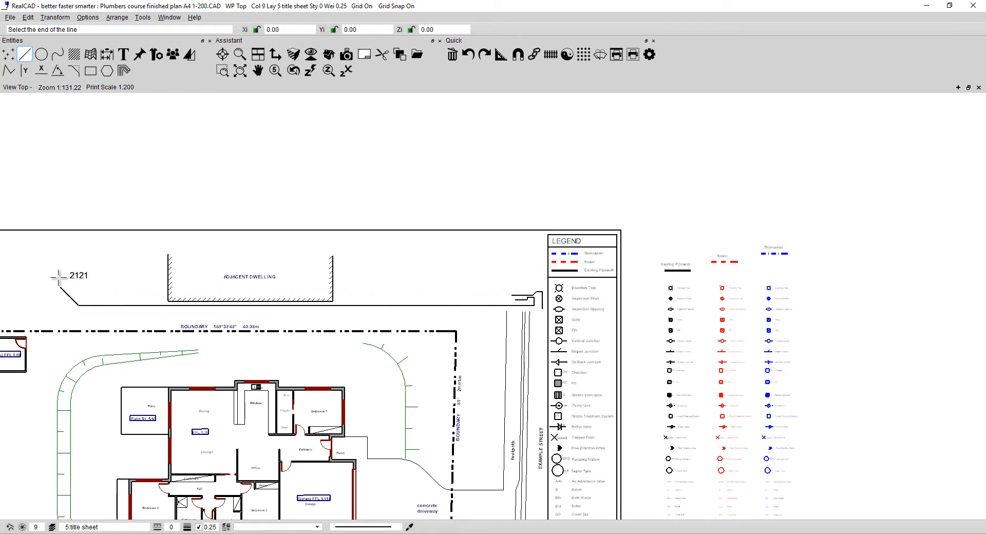
pyautogui.click(61, 200)
pyautogui.click(135, 199)
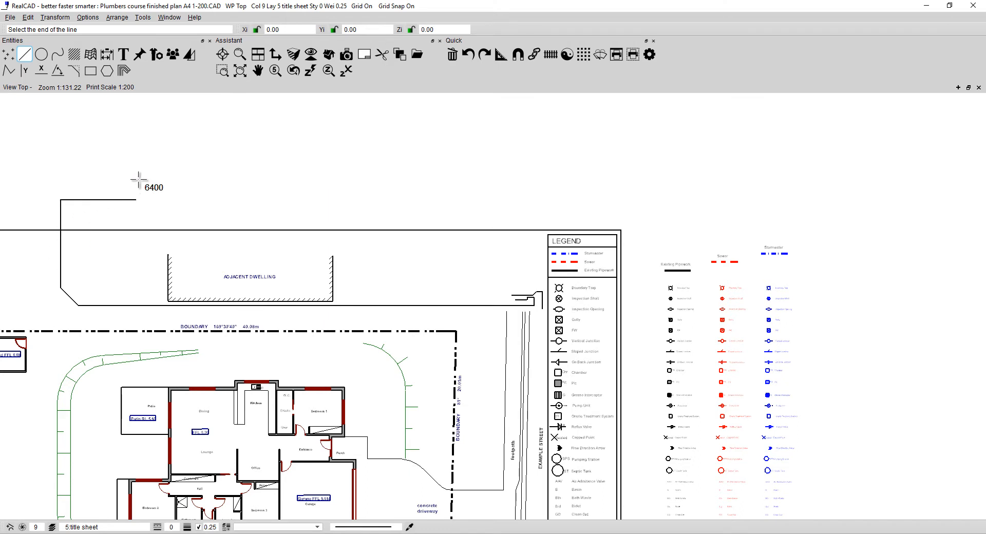
pyautogui.click(136, 169)
pyautogui.click(247, 178)
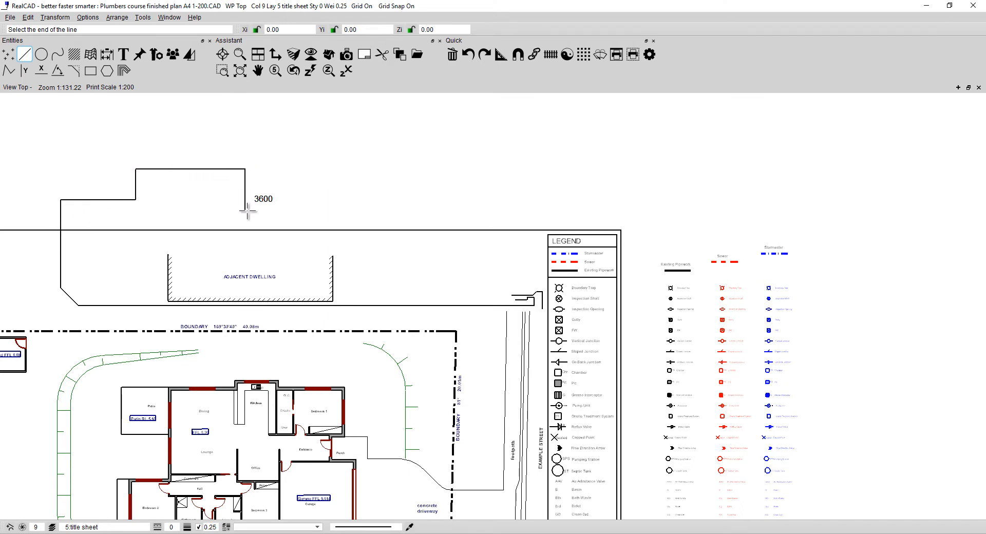
pyautogui.click(246, 209)
pyautogui.click(321, 208)
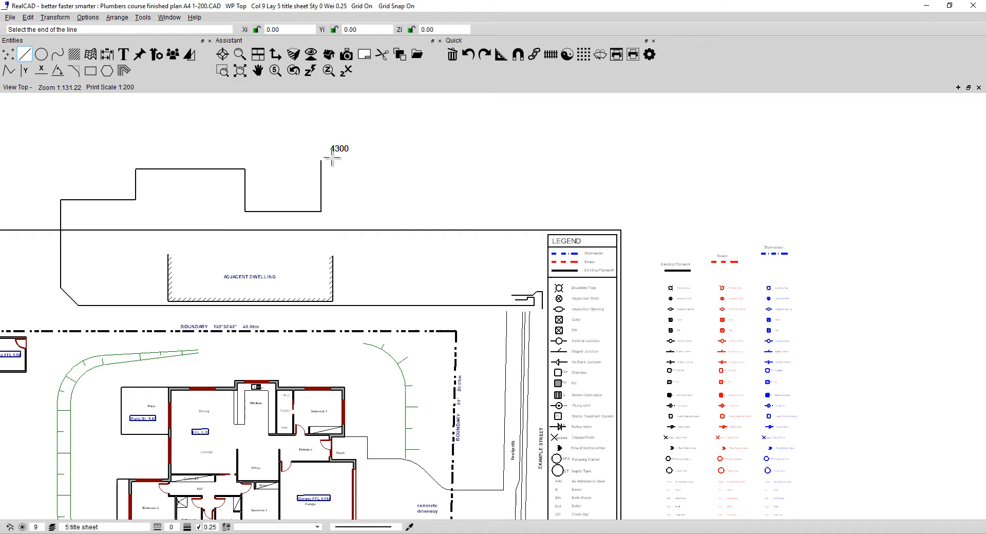
pyautogui.rightClick(365, 147)
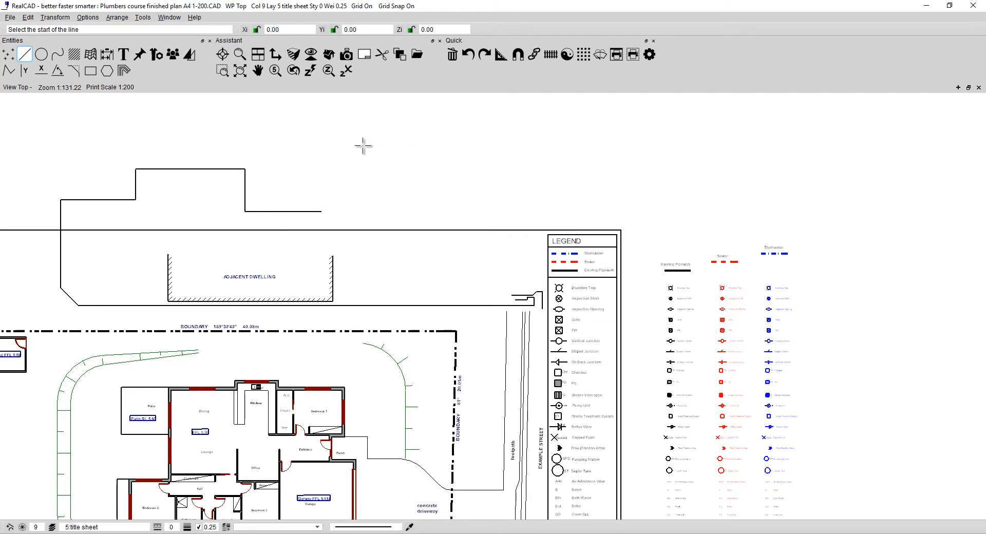
pyautogui.rightClick(363, 146)
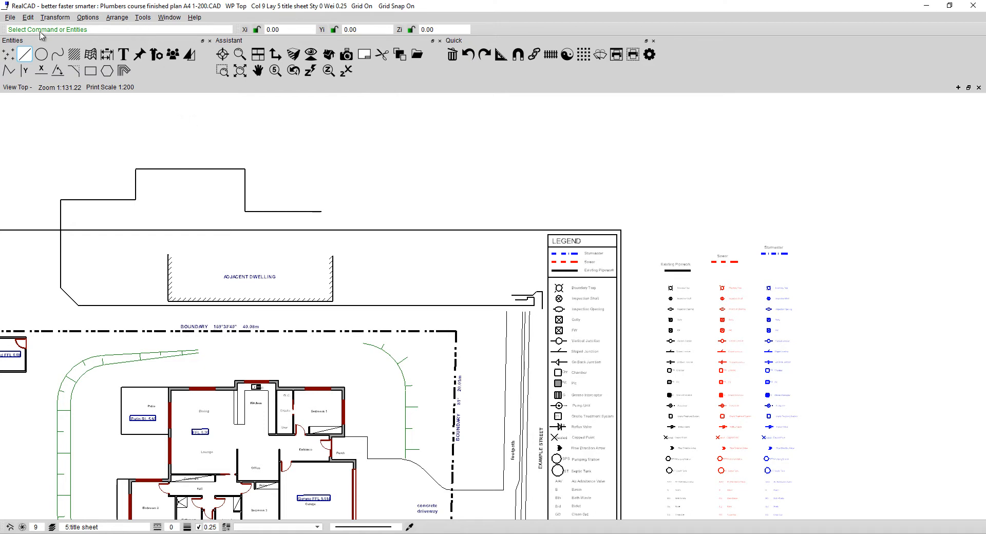
# Undo all segments of both practice lines around the adjacent dwelling and beside the legend.
pyautogui.click(11, 72)
pyautogui.click(468, 55)
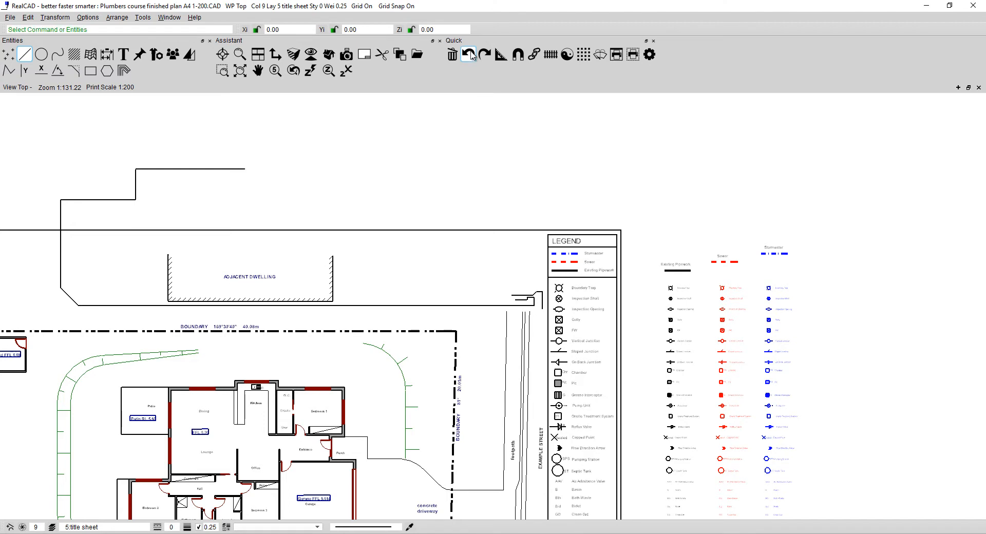
pyautogui.click(469, 54)
pyautogui.click(469, 54)
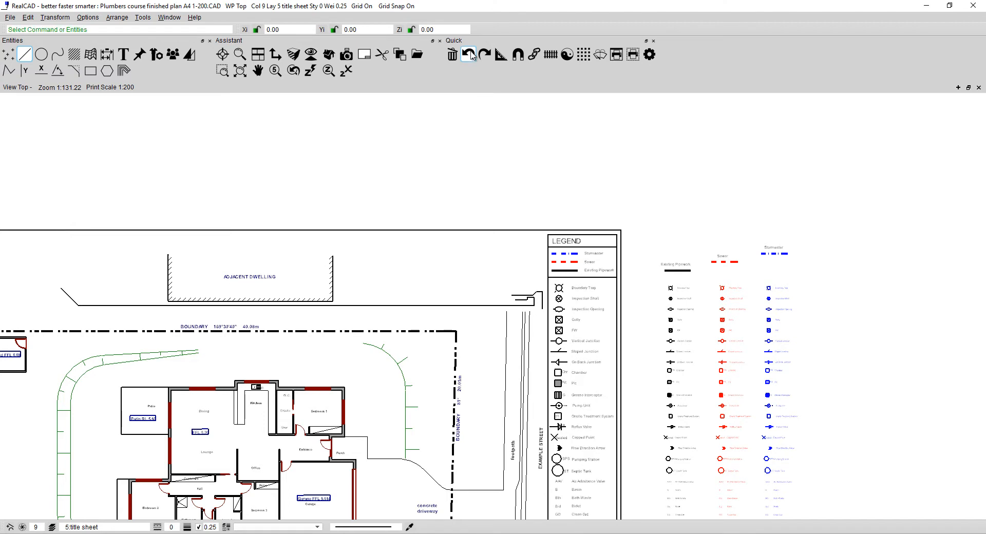
pyautogui.click(468, 54)
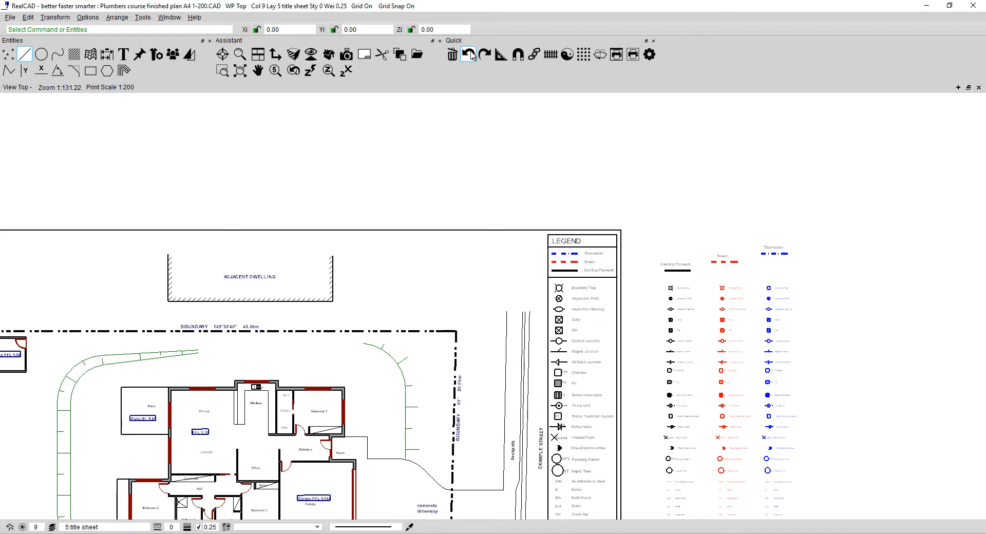
pyautogui.middleClick(434, 108)
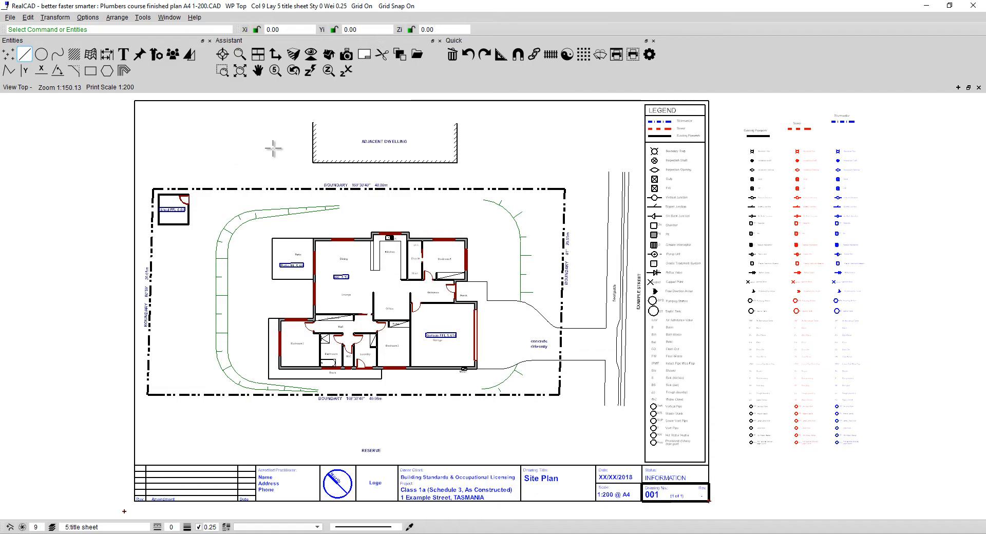
pyautogui.scroll(2, 704, 113)
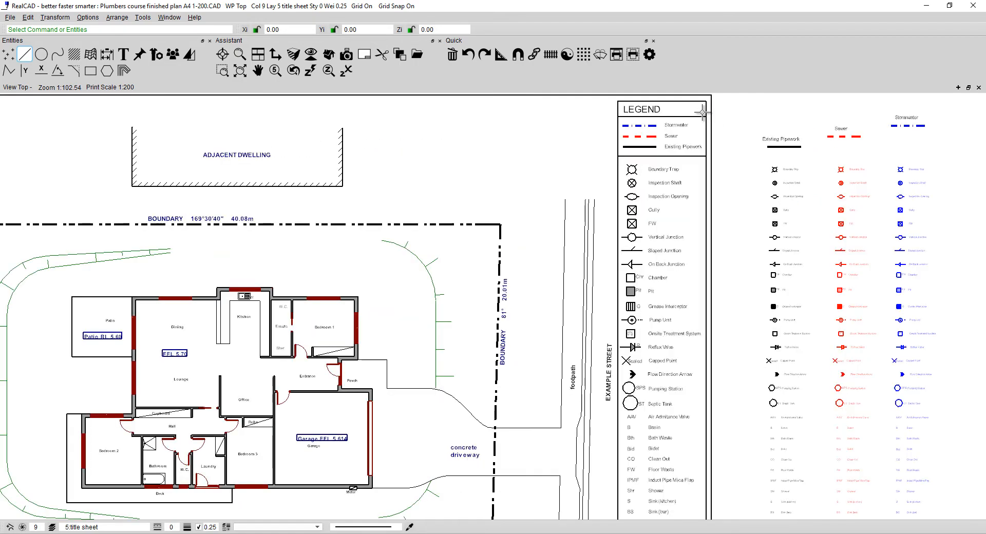
# Turn off the grid display while leaving snap to grid enabled.
pyautogui.scroll(6, 701, 113)
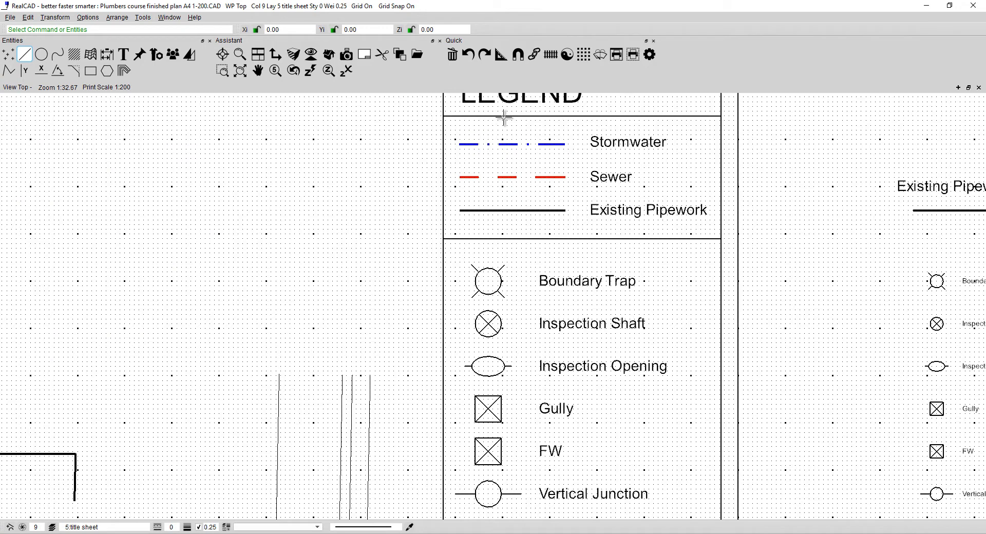
pyautogui.click(587, 58)
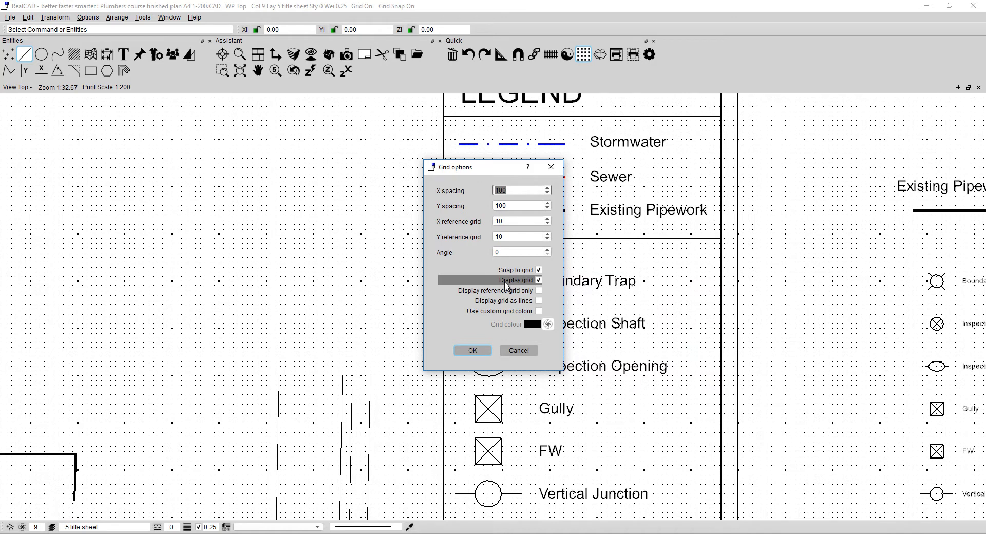
pyautogui.click(506, 286)
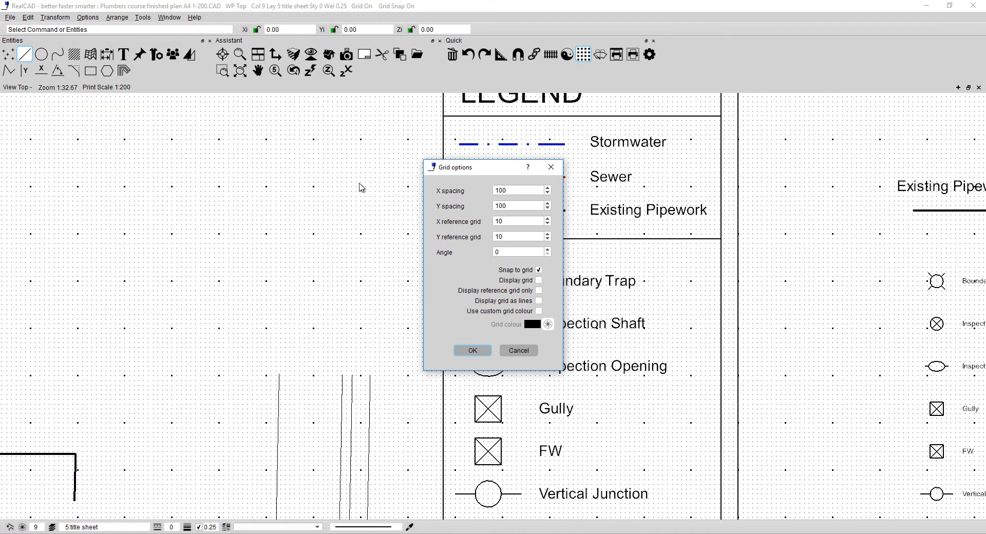
pyautogui.click(468, 352)
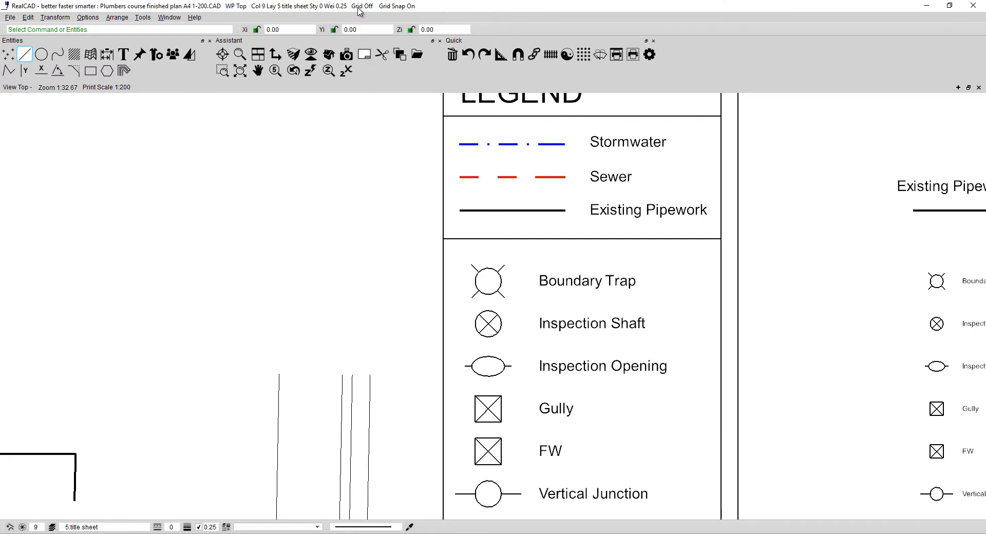
pyautogui.click(10, 71)
pyautogui.click(233, 238)
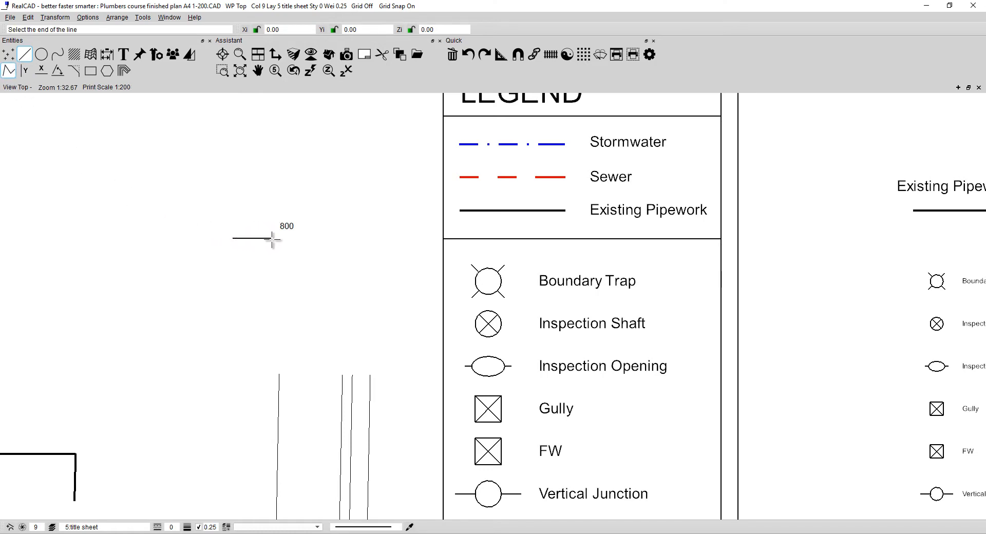
pyautogui.scroll(3, 283, 238)
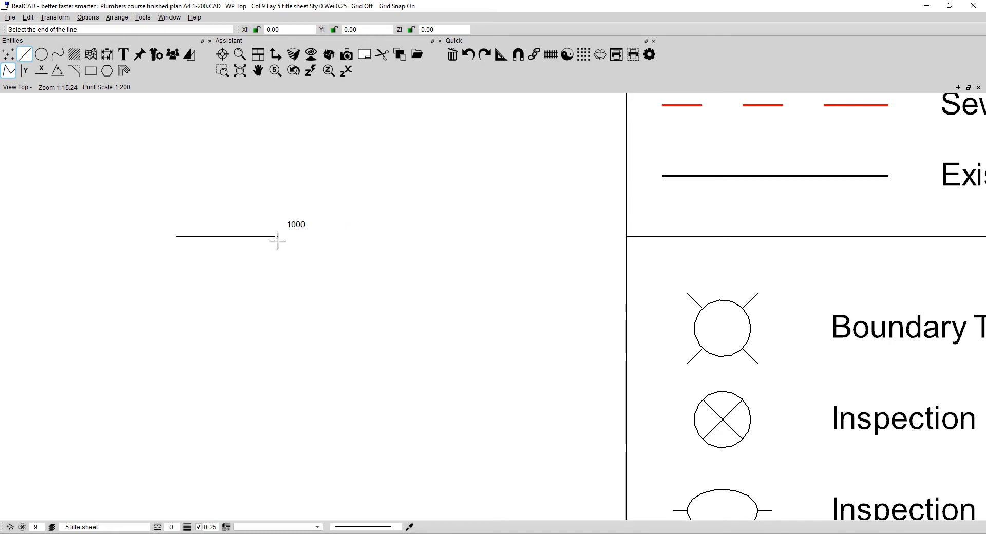
pyautogui.press('Escape')
# Clone the attributes of the blue Stormwater line sample in the legend for new lines.
pyautogui.scroll(-2, 370, 246)
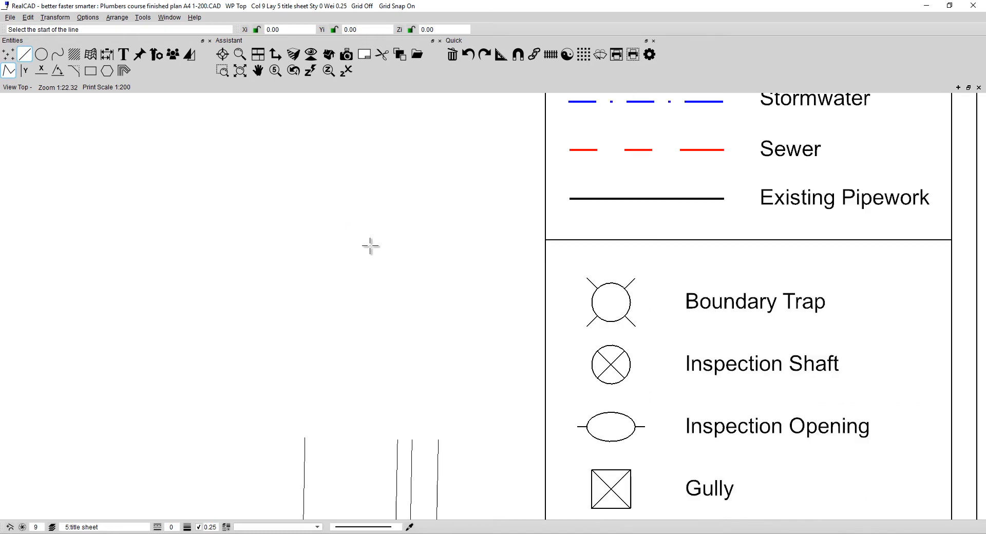
pyautogui.scroll(-2, 370, 245)
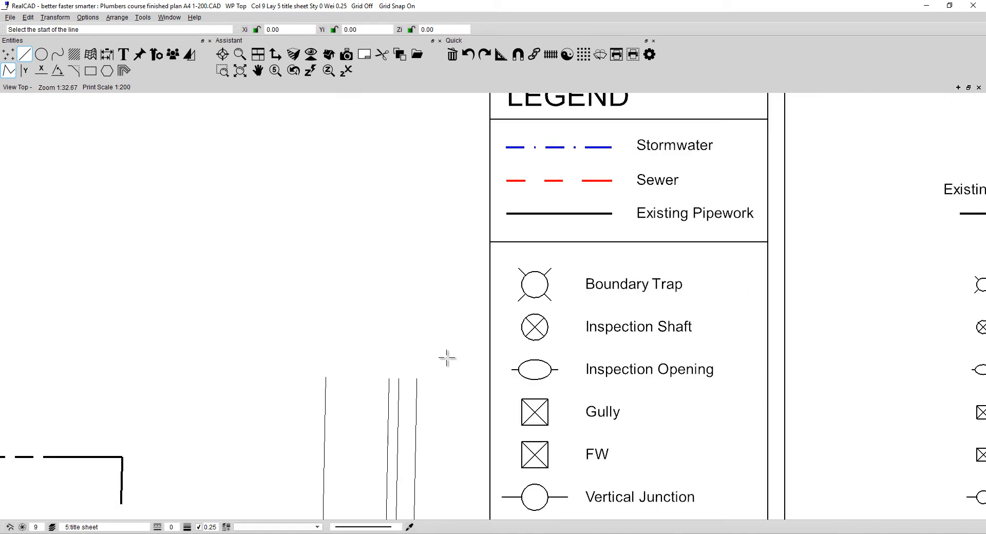
pyautogui.click(411, 526)
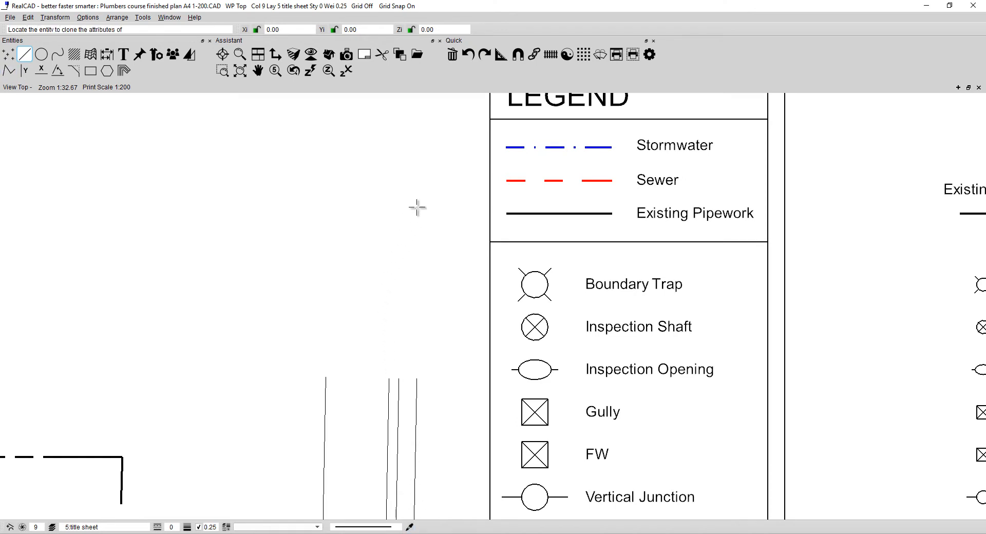
pyautogui.click(513, 147)
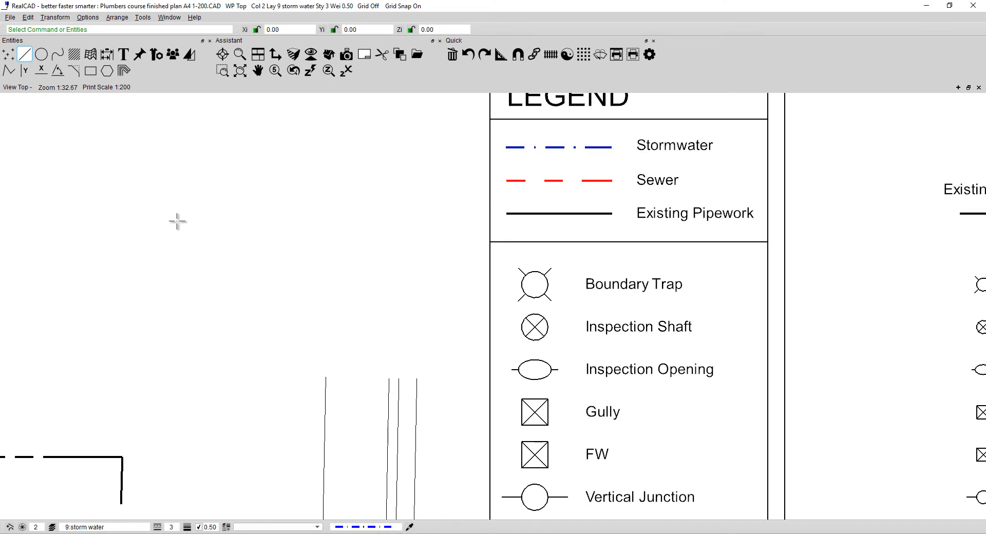
# Draw a stormwater line from the shed's upper corner by the door, about 16200 horizontally below the boundary, and about 2720 diagonally down toward the kitchen.
pyautogui.scroll(-2, 378, 244)
pyautogui.scroll(-2, 378, 245)
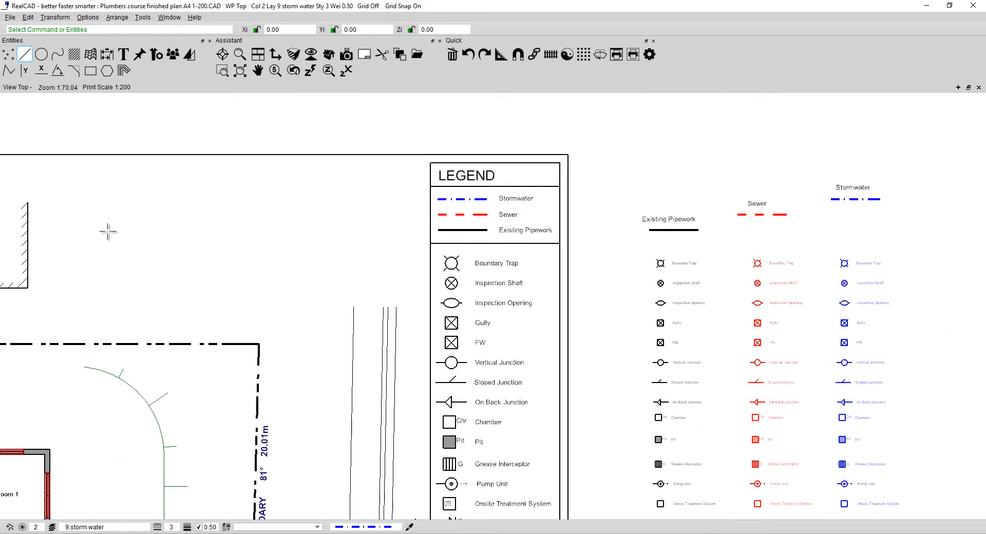
pyautogui.moveTo(108, 232)
pyautogui.mouseDown(button='middle')
pyautogui.moveTo(390, 228)
pyautogui.moveTo(522, 242)
pyautogui.moveTo(814, 214)
pyautogui.moveTo(898, 121)
pyautogui.mouseUp(button='middle')
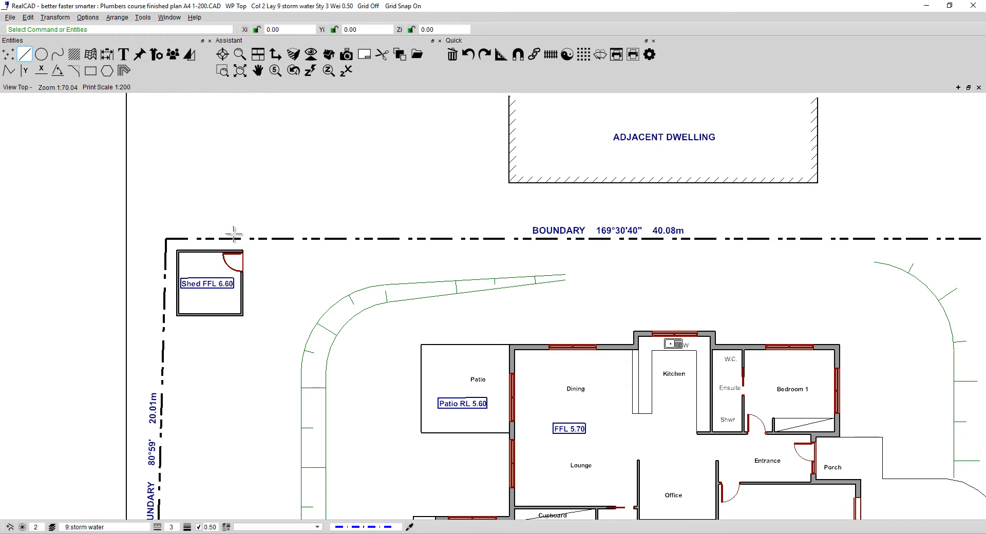
pyautogui.click(8, 71)
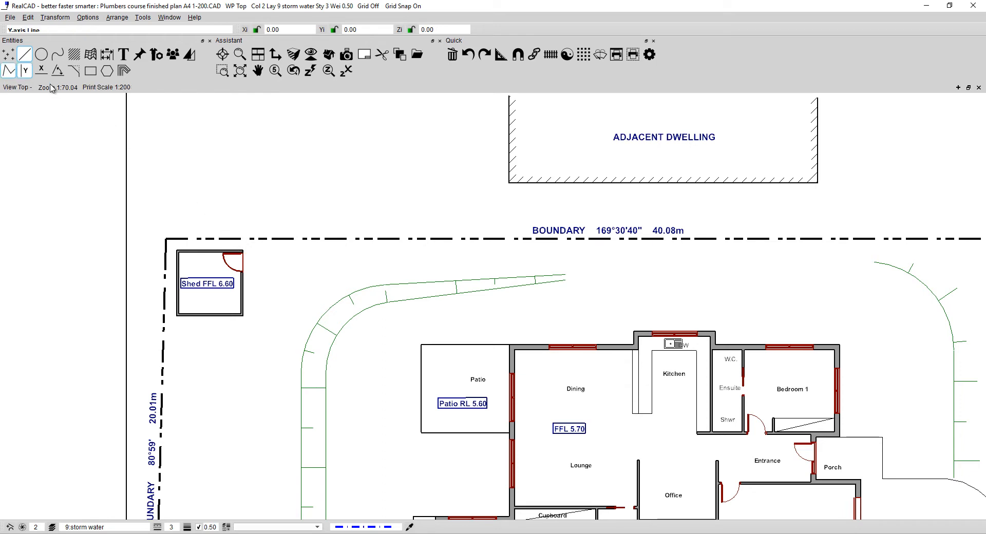
pyautogui.click(244, 249)
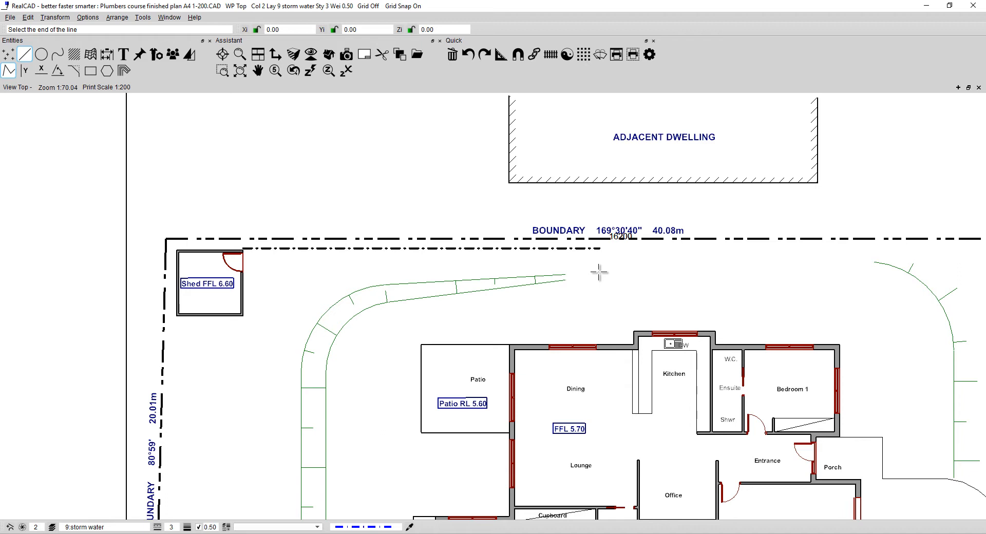
pyautogui.click(597, 271)
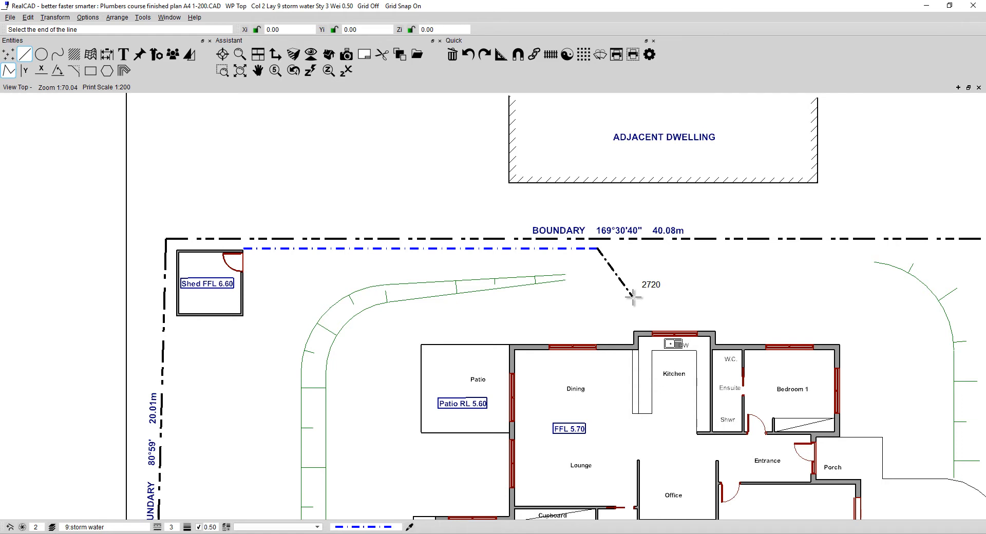
pyautogui.click(633, 296)
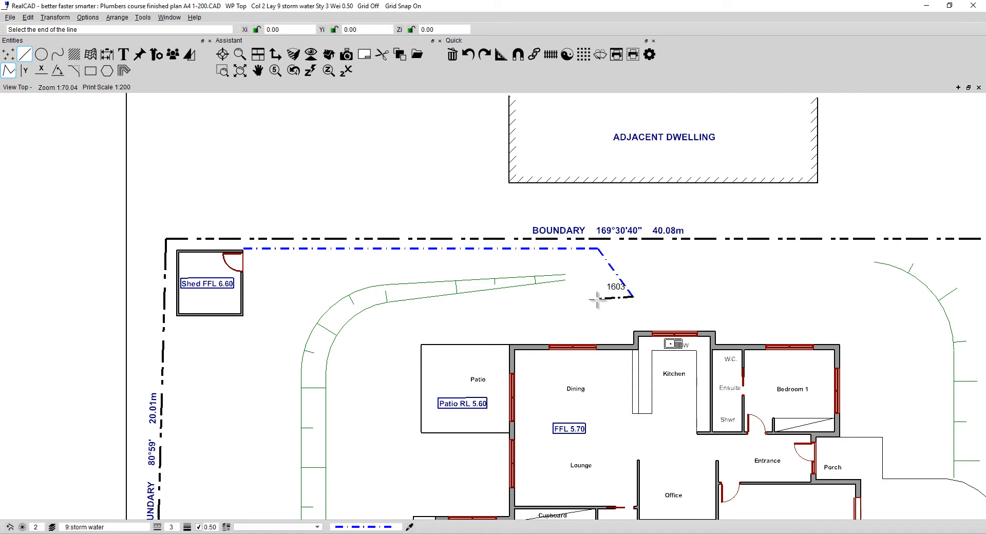
pyautogui.rightClick(596, 300)
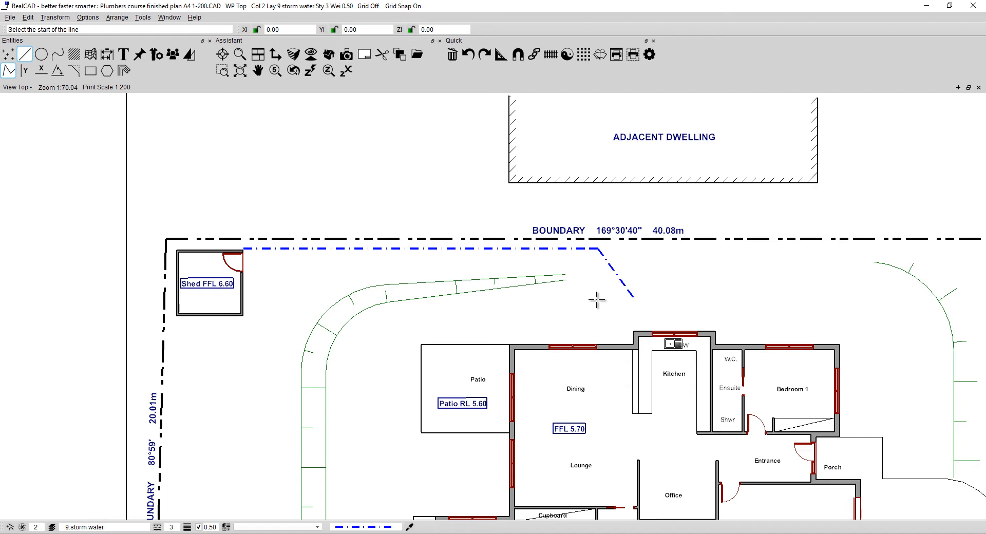
# Draw a stormwater line from the patio: about 1800 up, short diagonal, about 18450 across above the house, and about 16113 sloping down past the garage.
pyautogui.click(436, 364)
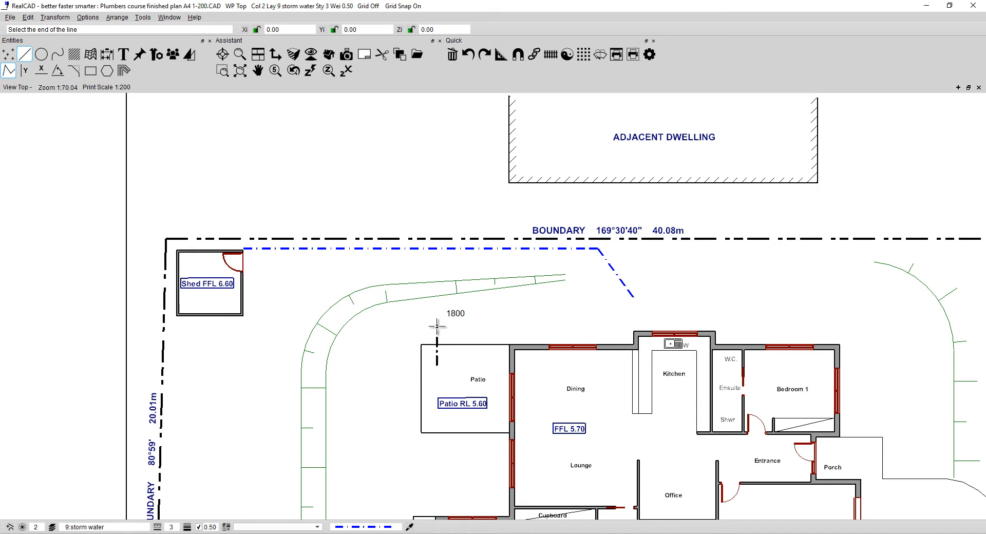
pyautogui.click(437, 327)
pyautogui.click(454, 308)
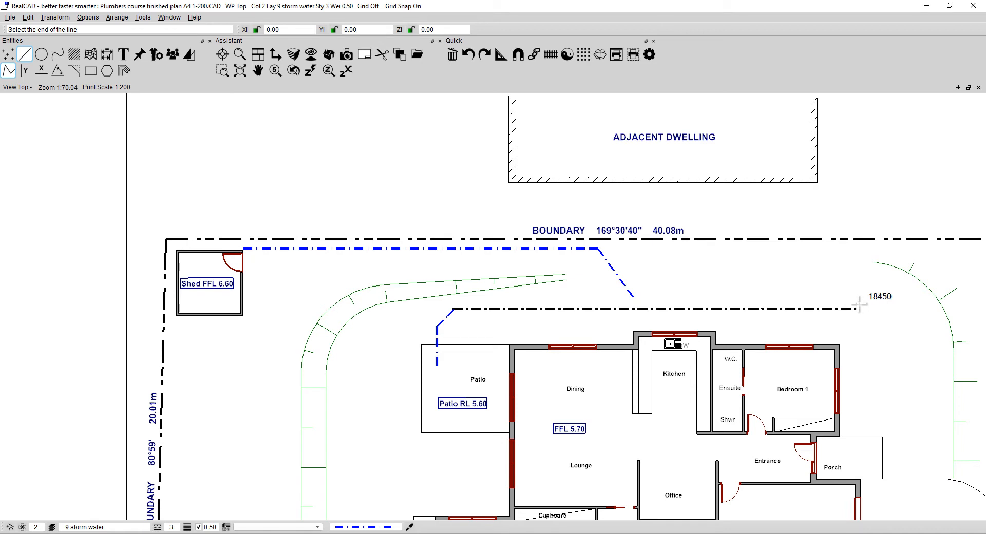
pyautogui.click(857, 303)
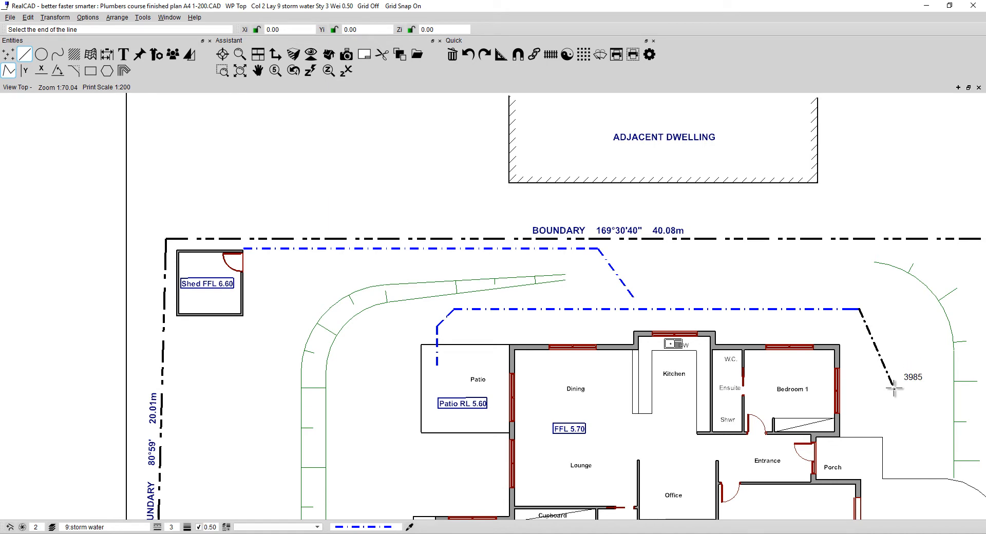
pyautogui.moveTo(892, 385)
pyautogui.mouseDown(button='middle')
pyautogui.moveTo(731, 253)
pyautogui.moveTo(669, 222)
pyautogui.moveTo(652, 227)
pyautogui.mouseUp(button='middle')
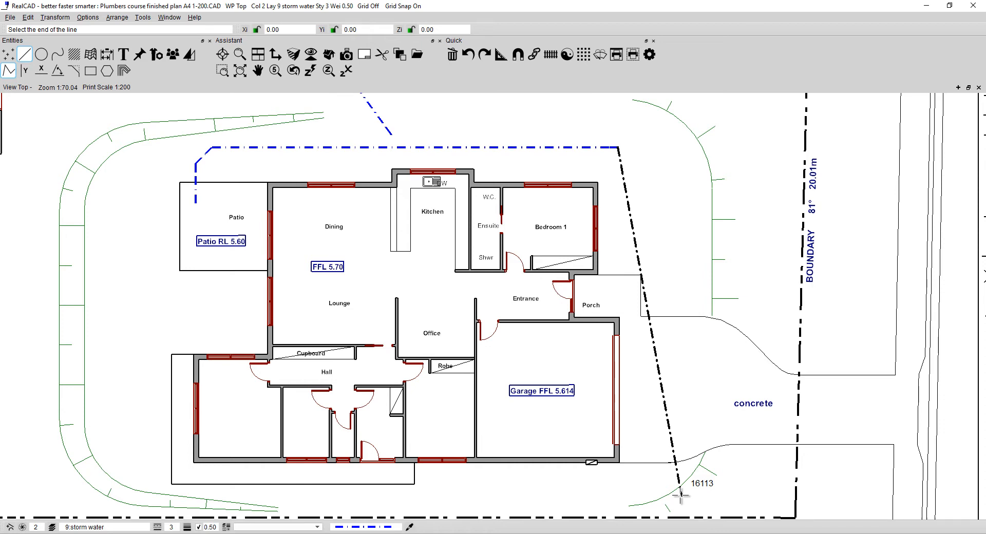
pyautogui.click(680, 494)
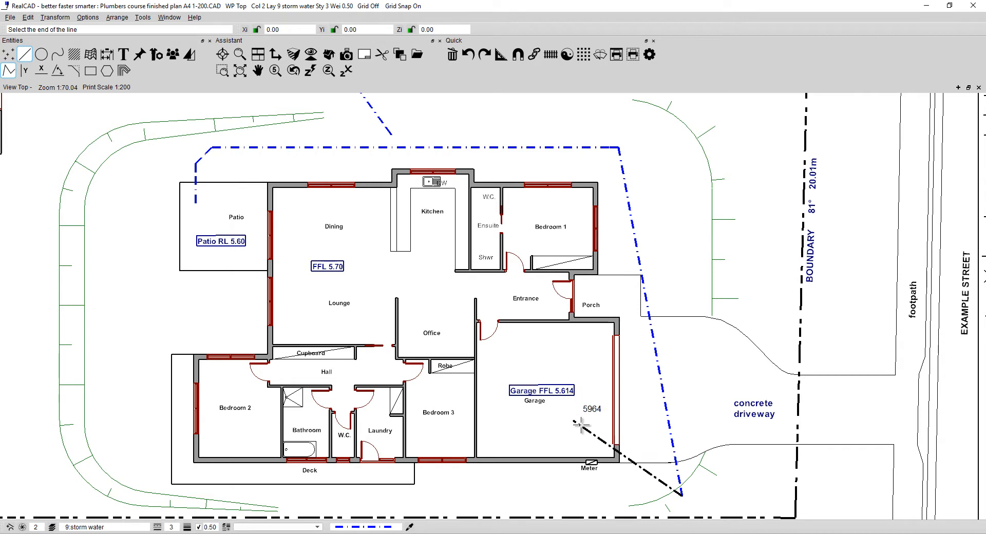
pyautogui.press('Escape')
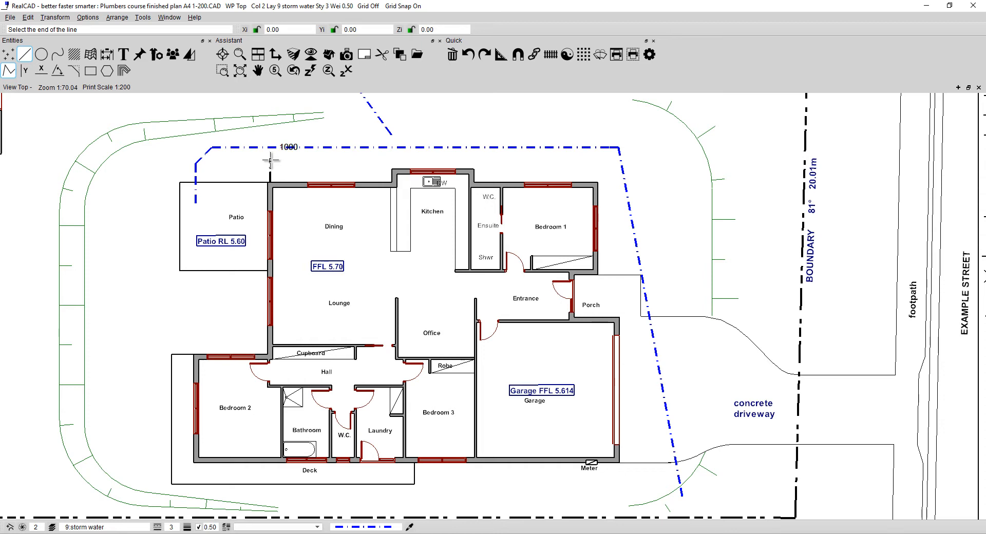
# Draw a stormwater branch from the house corner beside the patio, about 1000 straight up and diagonally into the horizontal run.
pyautogui.click(270, 160)
pyautogui.scroll(4, 271, 160)
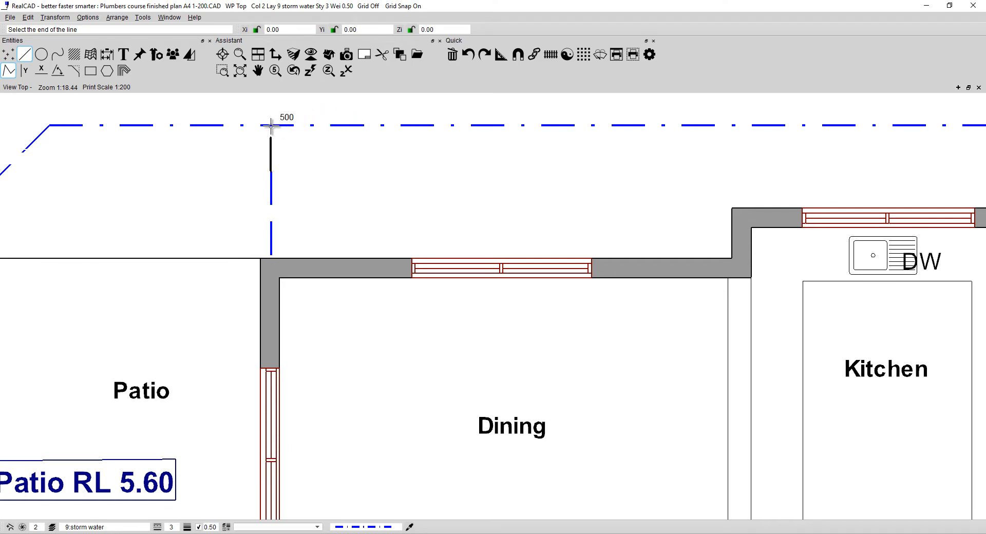
pyautogui.click(363, 123)
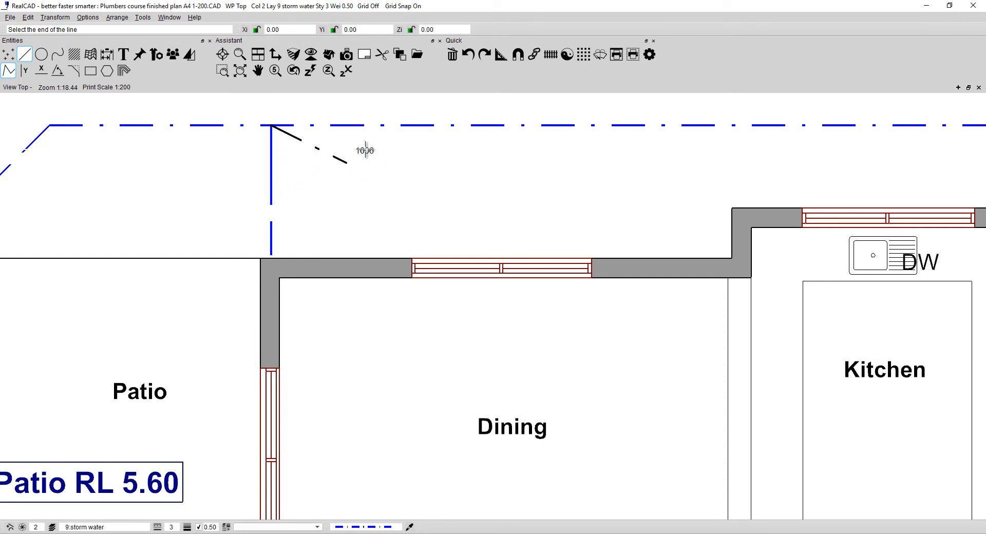
pyautogui.click(468, 54)
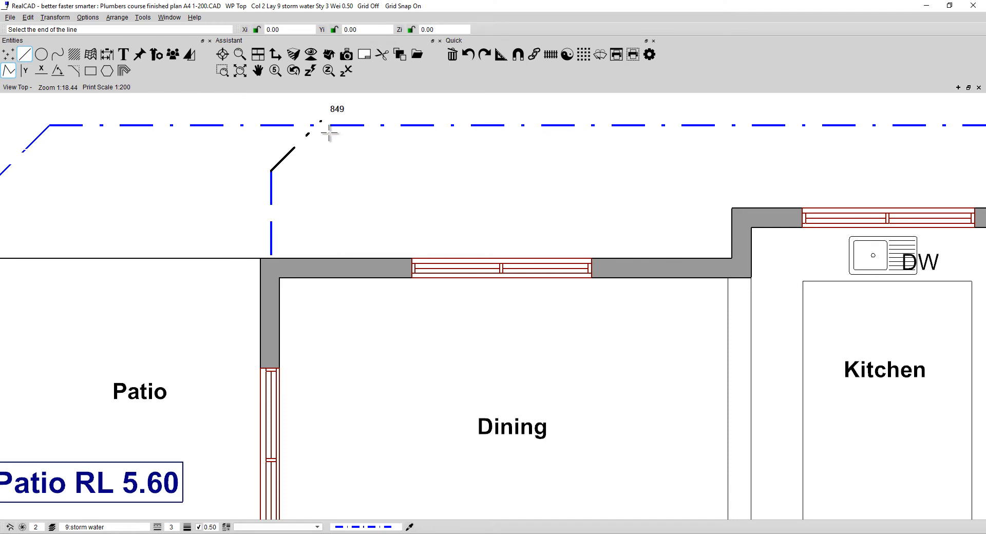
pyautogui.click(327, 135)
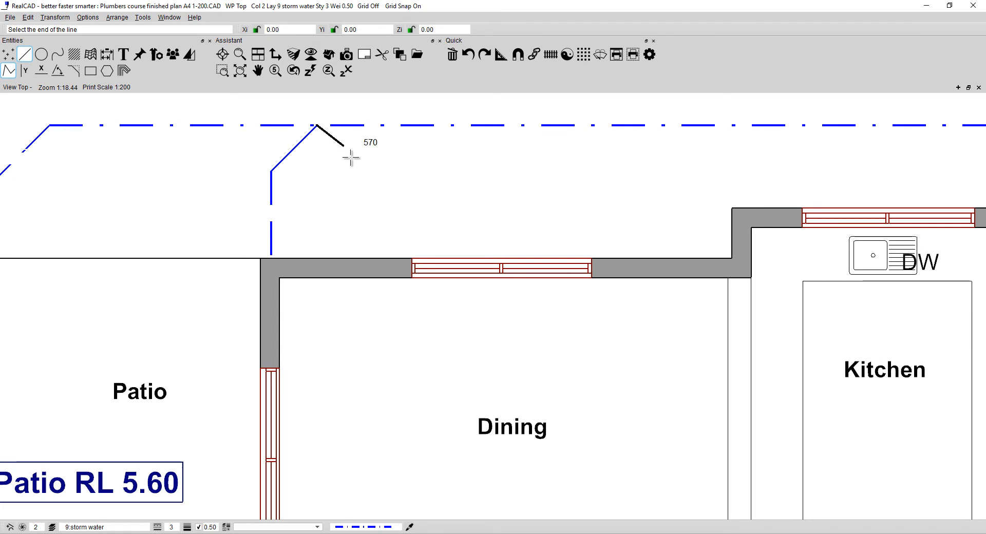
pyautogui.press('Escape')
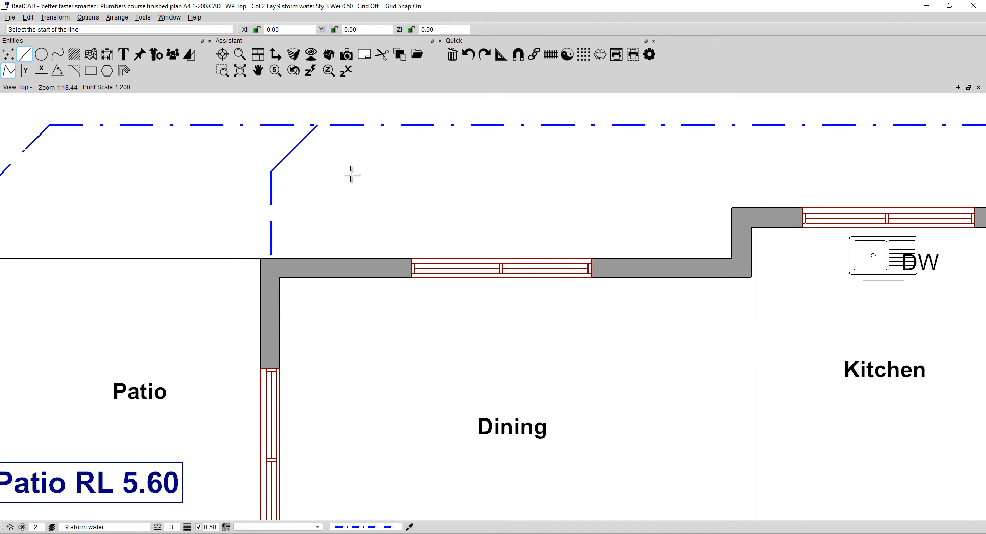
# Draw a stormwater branch from the shed's lower corner: short horizontal, diagonal about 424, vertical beside the wall, and diagonal into the boundary run.
pyautogui.scroll(-3, 422, 195)
pyautogui.scroll(-1, 423, 195)
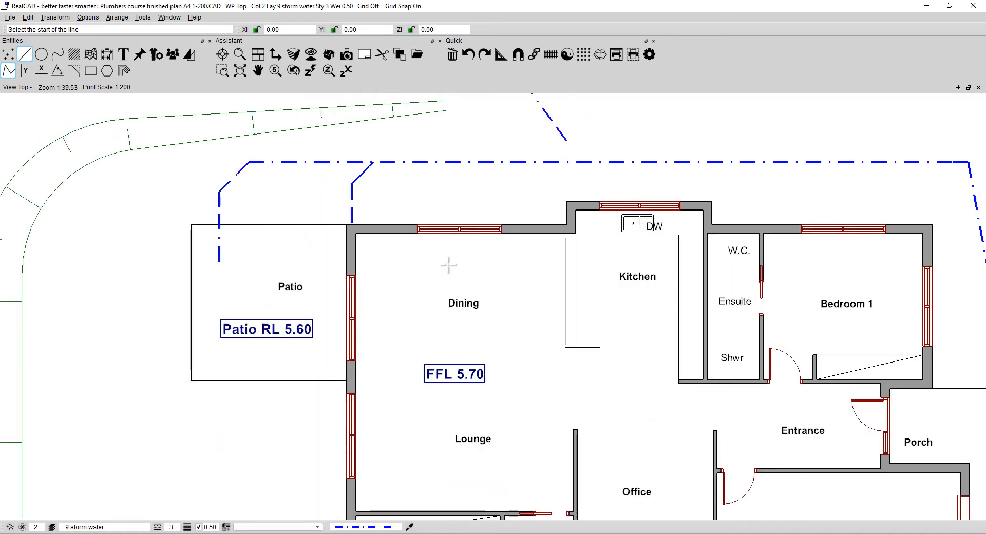
pyautogui.moveTo(447, 264)
pyautogui.mouseDown(button='middle')
pyautogui.moveTo(339, 202)
pyautogui.moveTo(350, 181)
pyautogui.mouseUp(button='middle')
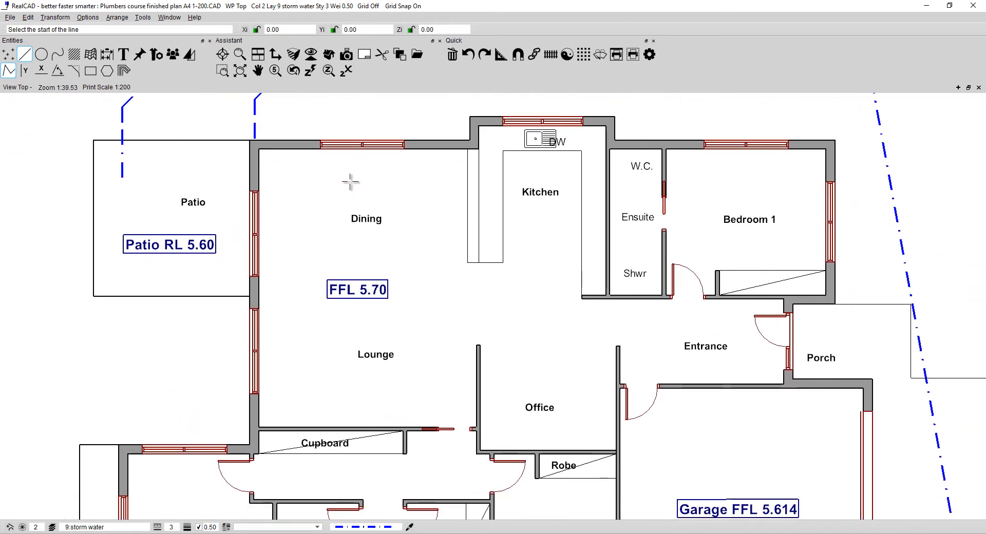
pyautogui.moveTo(350, 180)
pyautogui.mouseDown(button='middle')
pyautogui.moveTo(365, 251)
pyautogui.moveTo(539, 288)
pyautogui.moveTo(501, 275)
pyautogui.moveTo(713, 286)
pyautogui.moveTo(928, 317)
pyautogui.moveTo(799, 377)
pyautogui.moveTo(785, 398)
pyautogui.moveTo(591, 366)
pyautogui.moveTo(614, 354)
pyautogui.moveTo(714, 378)
pyautogui.mouseUp(button='middle')
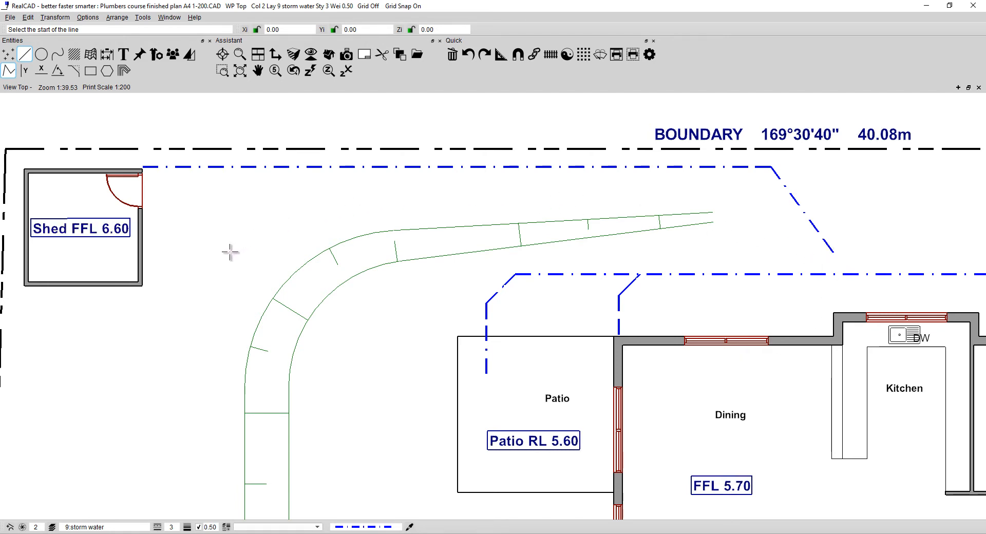
pyautogui.click(137, 291)
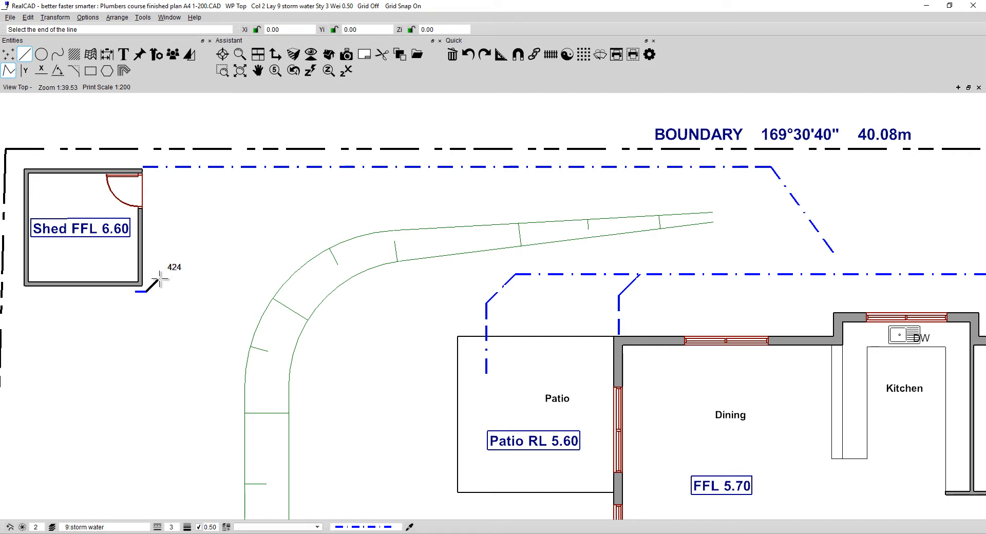
pyautogui.click(159, 280)
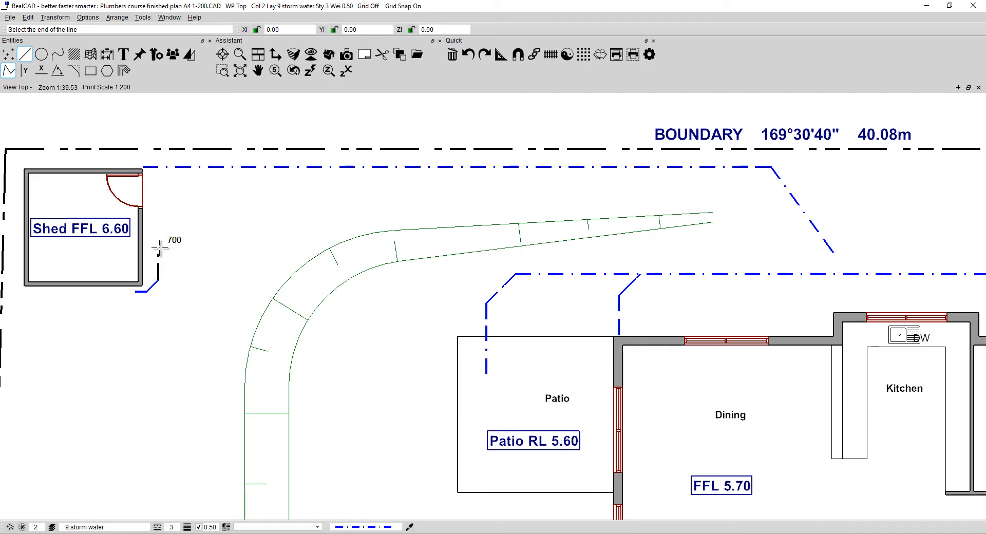
pyautogui.click(160, 187)
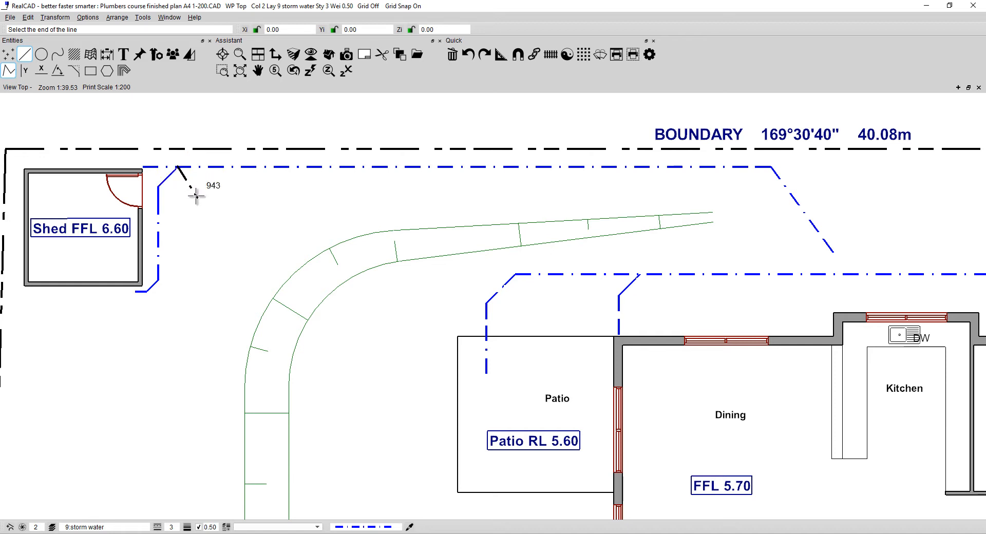
pyautogui.click(194, 191)
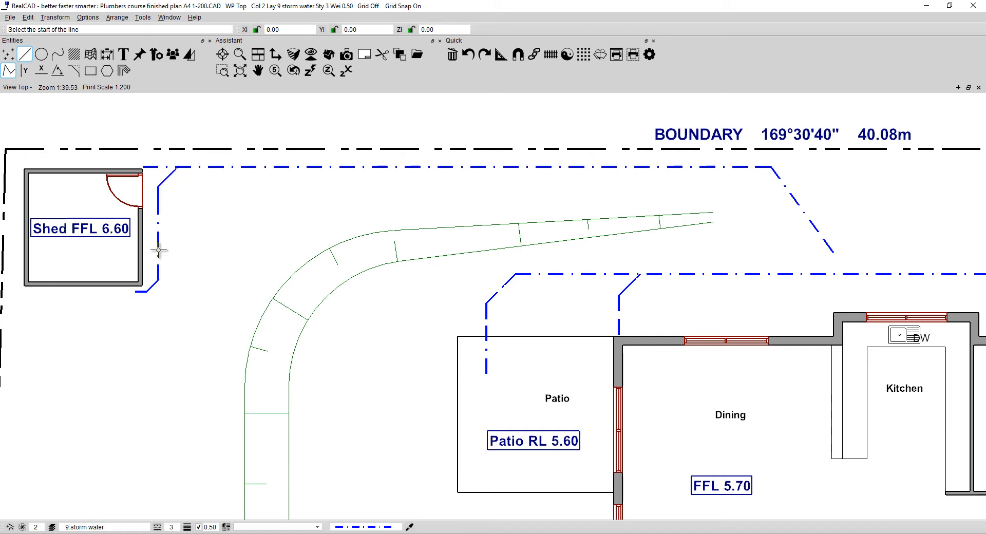
# Draw a stormwater line from Bedroom 2's upper corner: about 700 across, 566 diagonal, down along the deck, 636 diagonal, and about 5190 sloping past the deck.
pyautogui.scroll(-3, 384, 259)
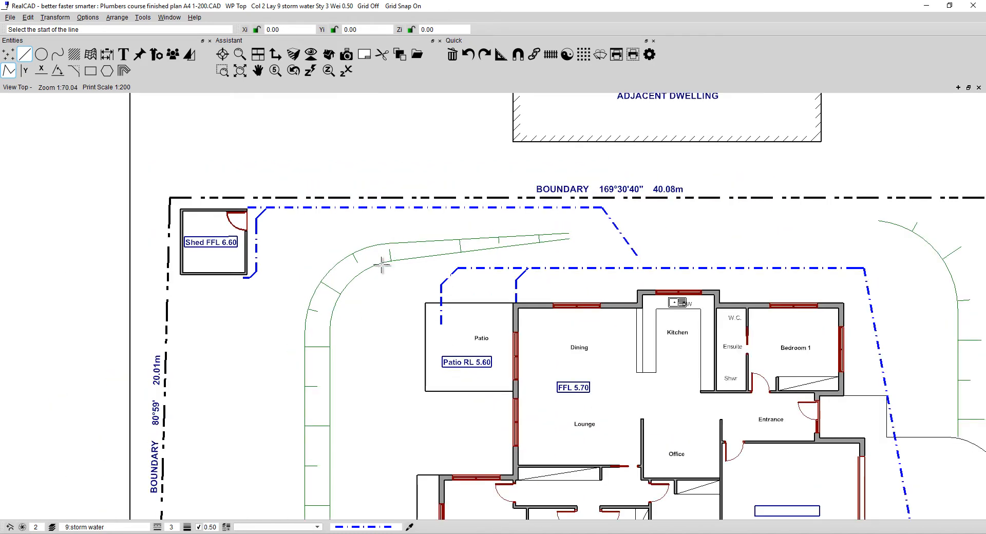
pyautogui.moveTo(369, 278)
pyautogui.mouseDown(button='middle')
pyautogui.moveTo(341, 339)
pyautogui.moveTo(342, 330)
pyautogui.mouseUp(button='middle')
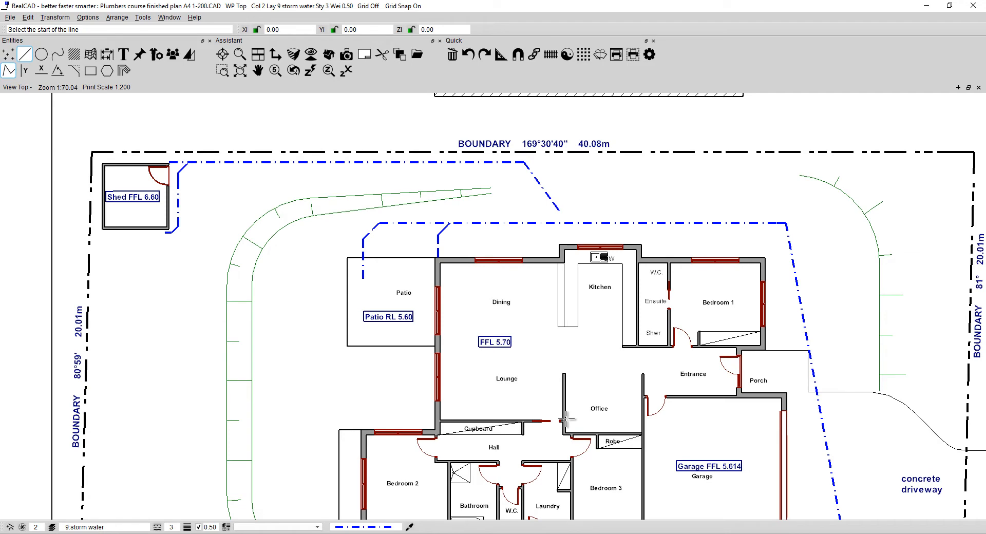
pyautogui.moveTo(565, 419)
pyautogui.mouseDown(button='middle')
pyautogui.moveTo(528, 315)
pyautogui.moveTo(488, 272)
pyautogui.moveTo(512, 341)
pyautogui.mouseUp(button='middle')
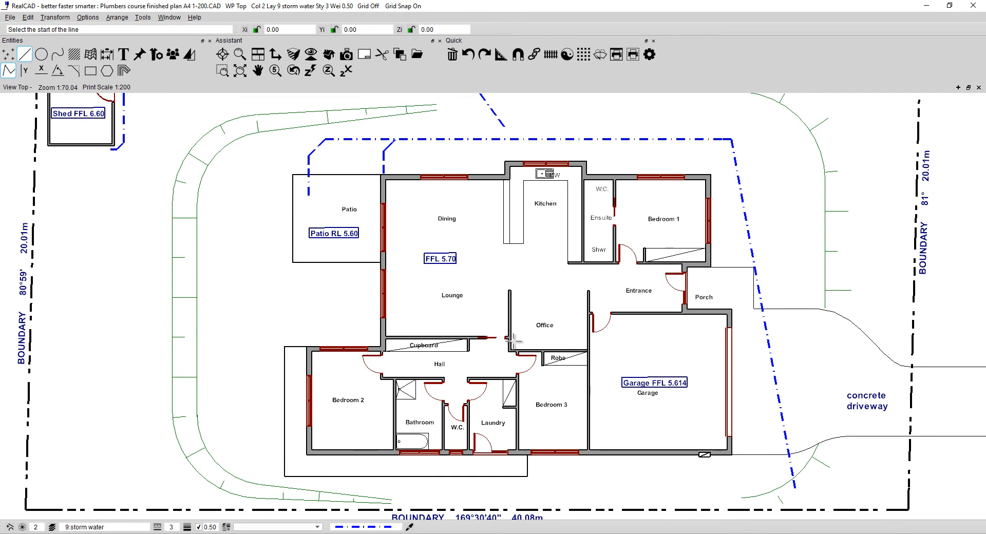
pyautogui.moveTo(513, 341); pyautogui.dragTo(510, 285, button='middle')
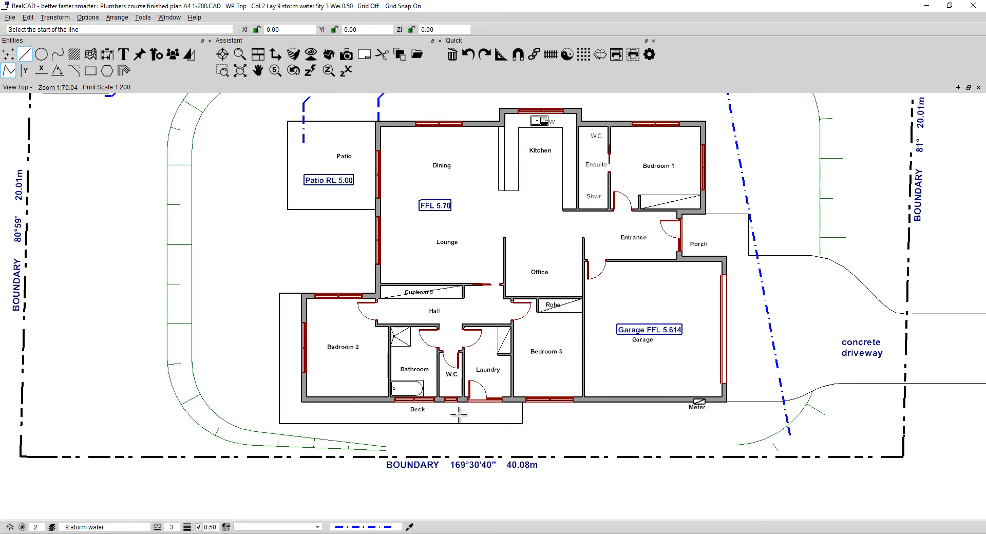
pyautogui.moveTo(458, 415)
pyautogui.mouseDown(button='middle')
pyautogui.moveTo(458, 351)
pyautogui.moveTo(477, 278)
pyautogui.mouseUp(button='middle')
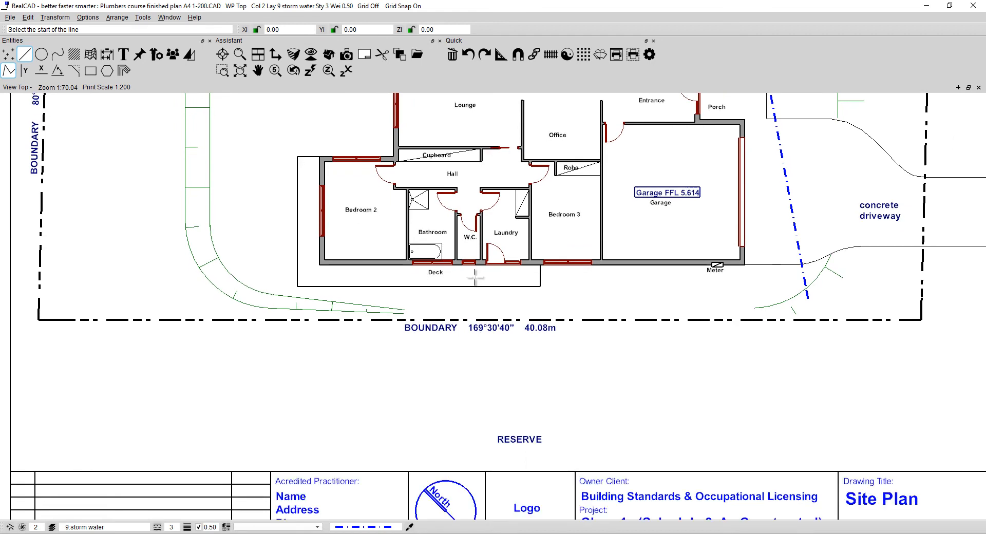
pyautogui.click(324, 152)
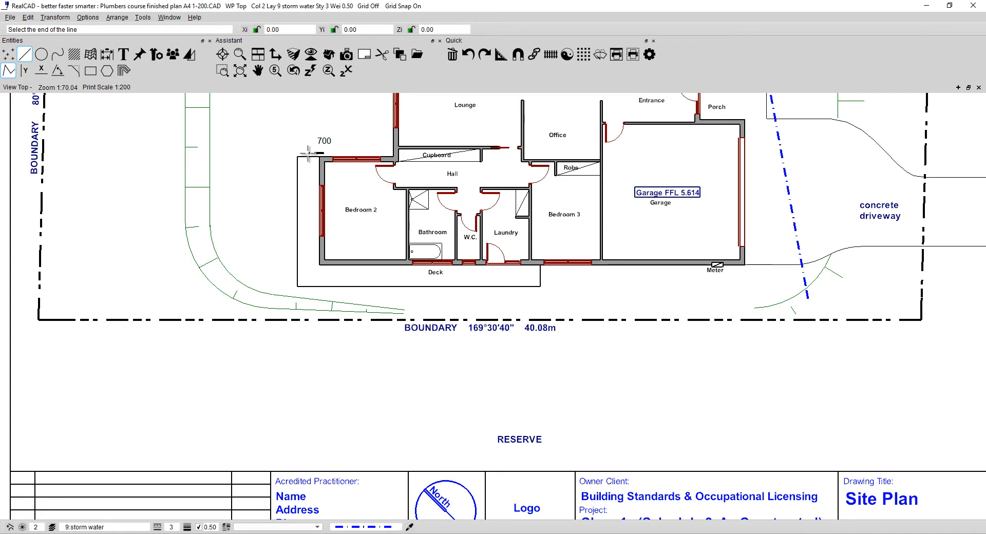
pyautogui.click(308, 153)
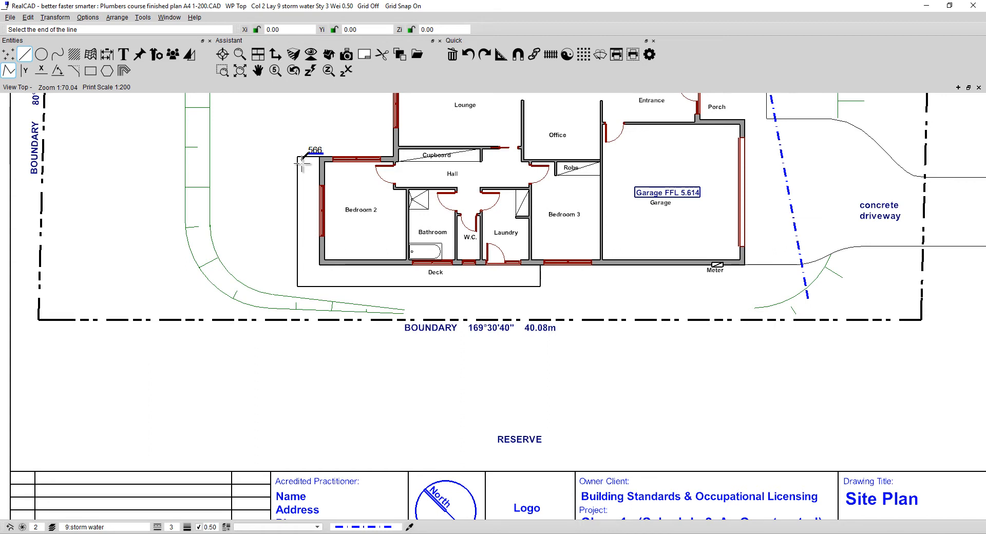
pyautogui.click(300, 162)
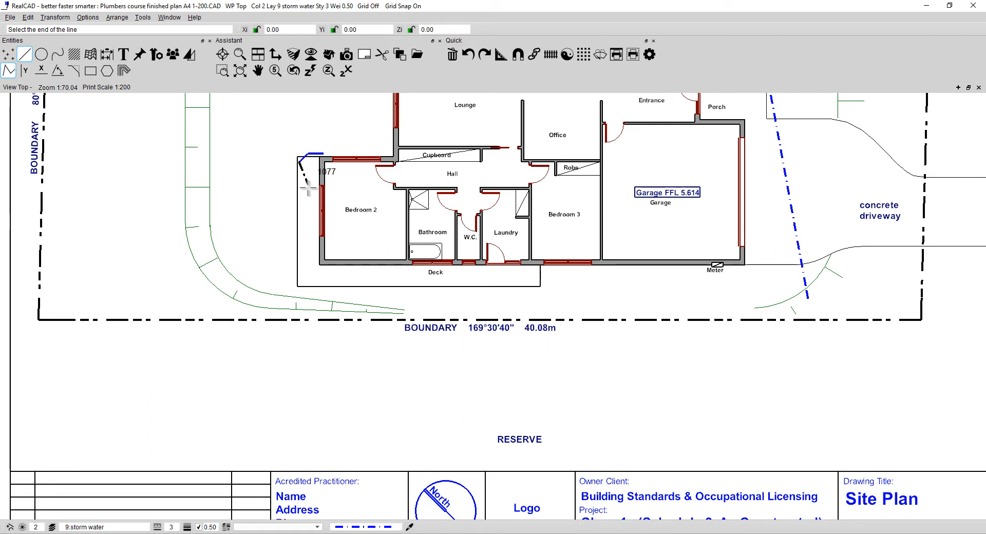
pyautogui.click(302, 272)
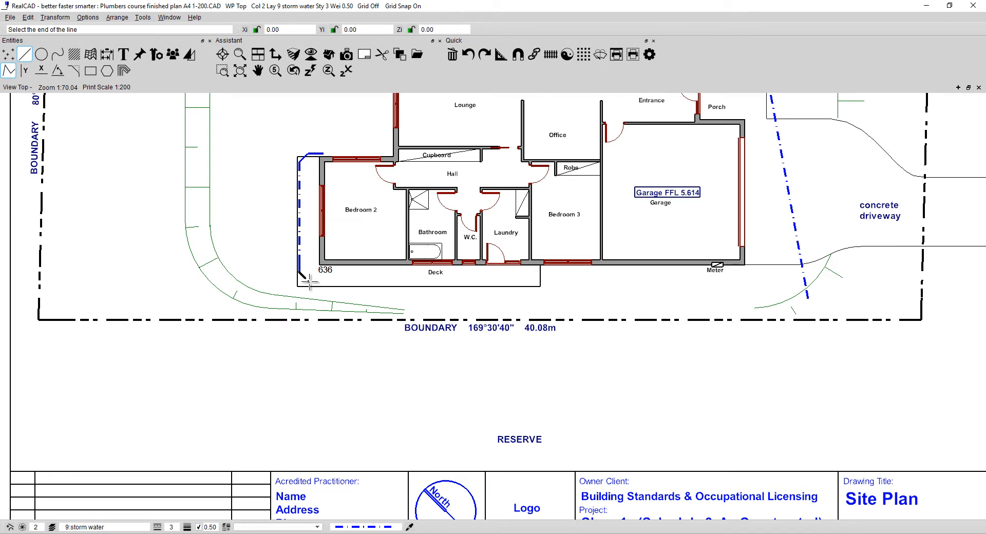
pyautogui.click(310, 282)
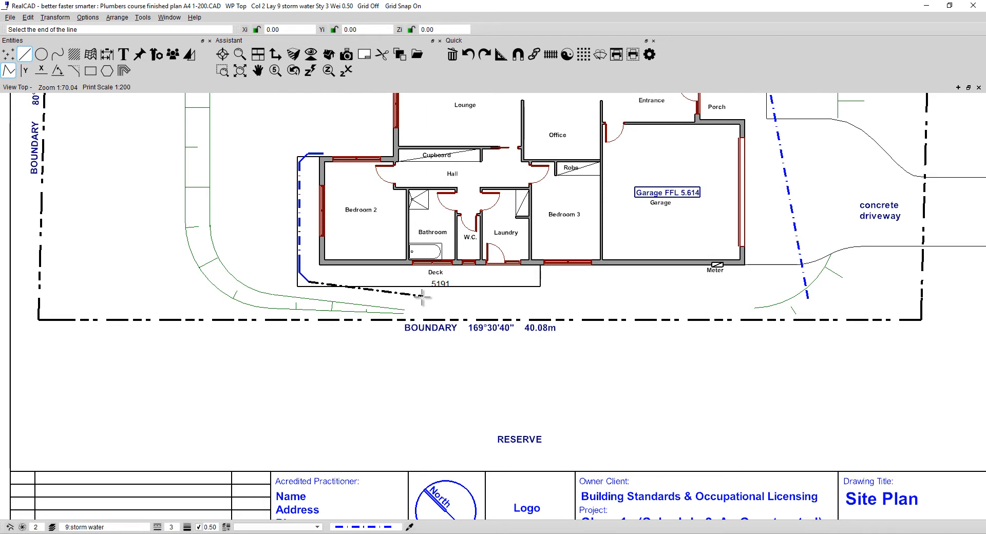
pyautogui.click(422, 296)
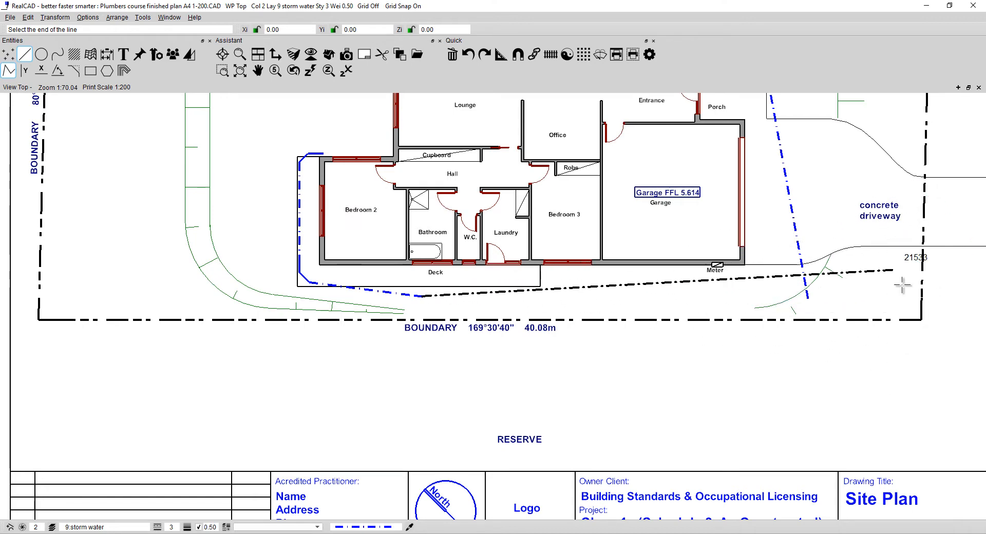
# Extend the stormwater line about 30400 horizontally past the driveway and footpath to Example Street, and end the line there.
pyautogui.moveTo(943, 279)
pyautogui.mouseDown(button='middle')
pyautogui.moveTo(375, 293)
pyautogui.moveTo(755, 289)
pyautogui.moveTo(596, 261)
pyautogui.mouseUp(button='middle')
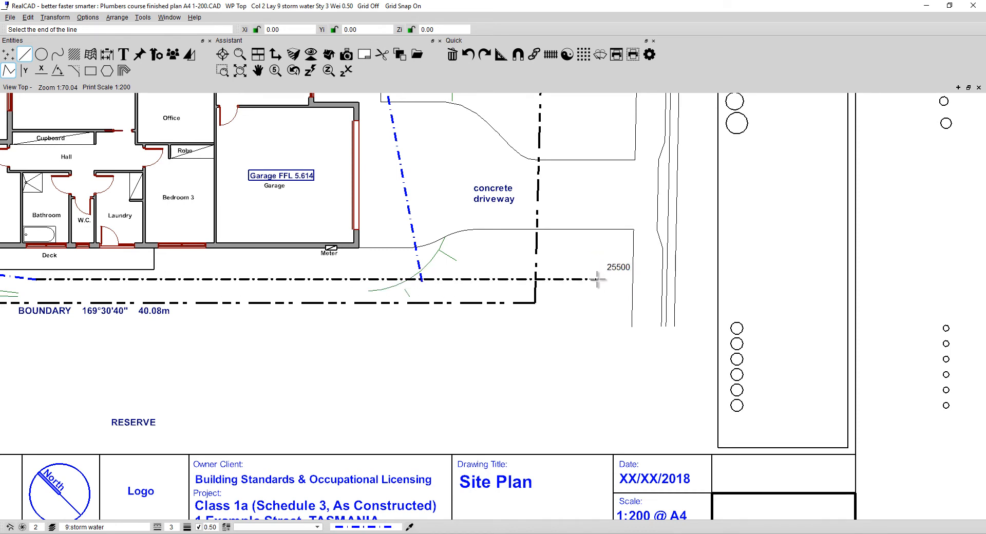
pyautogui.scroll(-1, 597, 278)
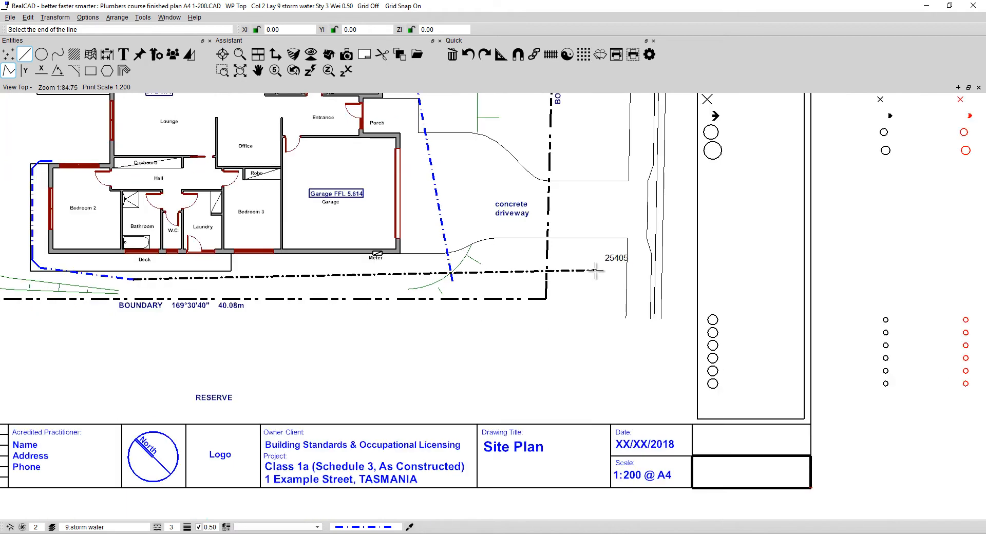
pyautogui.scroll(-1, 595, 270)
pyautogui.moveTo(595, 270)
pyautogui.mouseDown(button='middle')
pyautogui.moveTo(534, 368)
pyautogui.moveTo(530, 351)
pyautogui.mouseUp(button='middle')
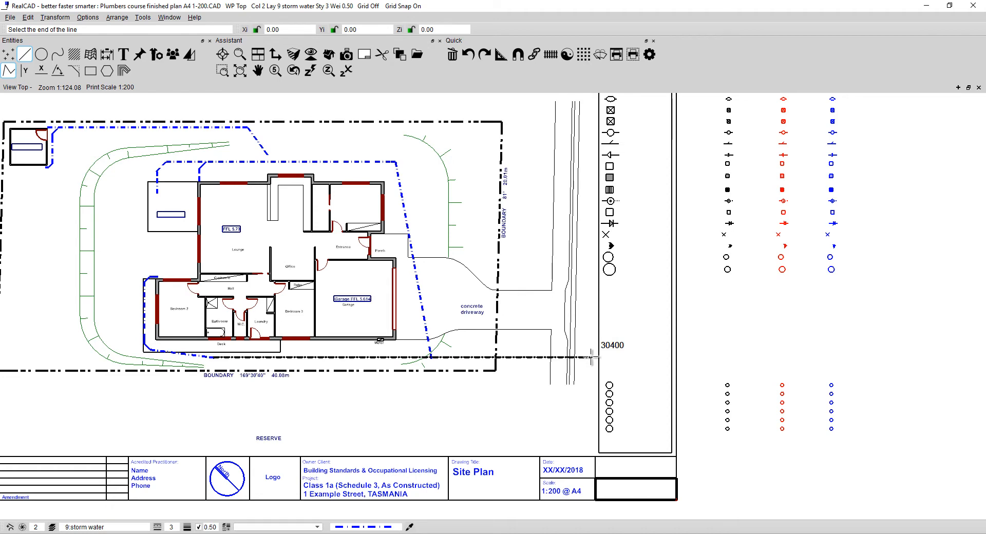
pyautogui.click(591, 357)
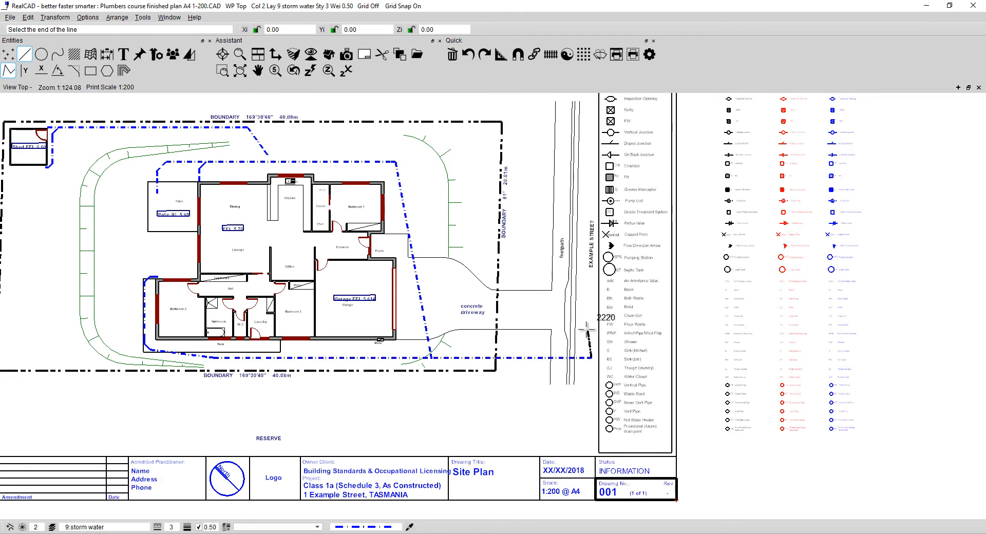
pyautogui.scroll(-1, 586, 329)
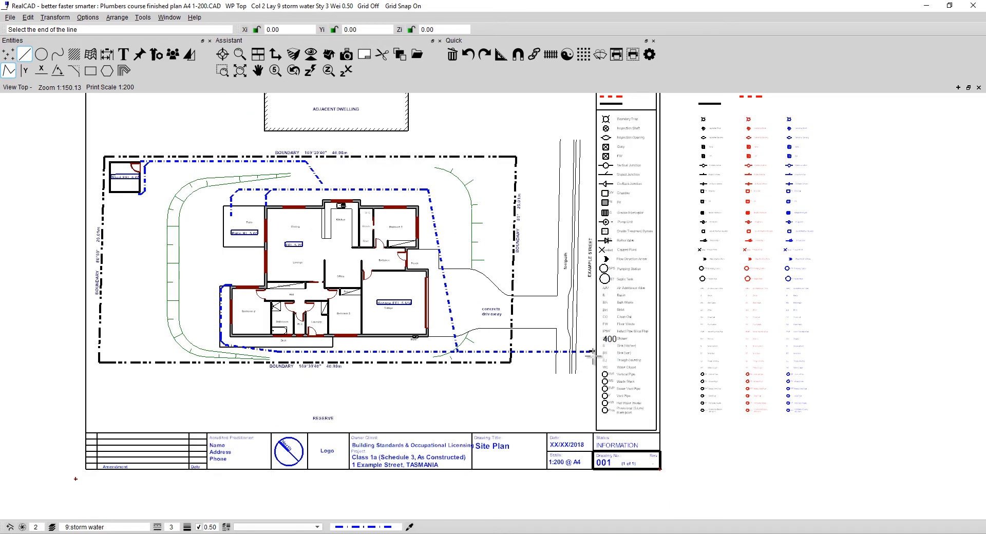
pyautogui.click(590, 352)
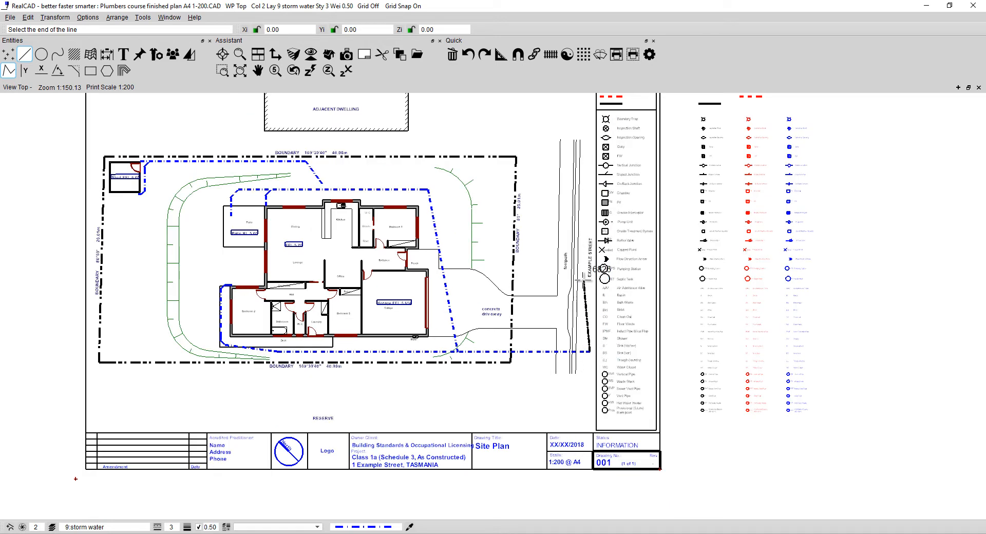
pyautogui.press('Escape')
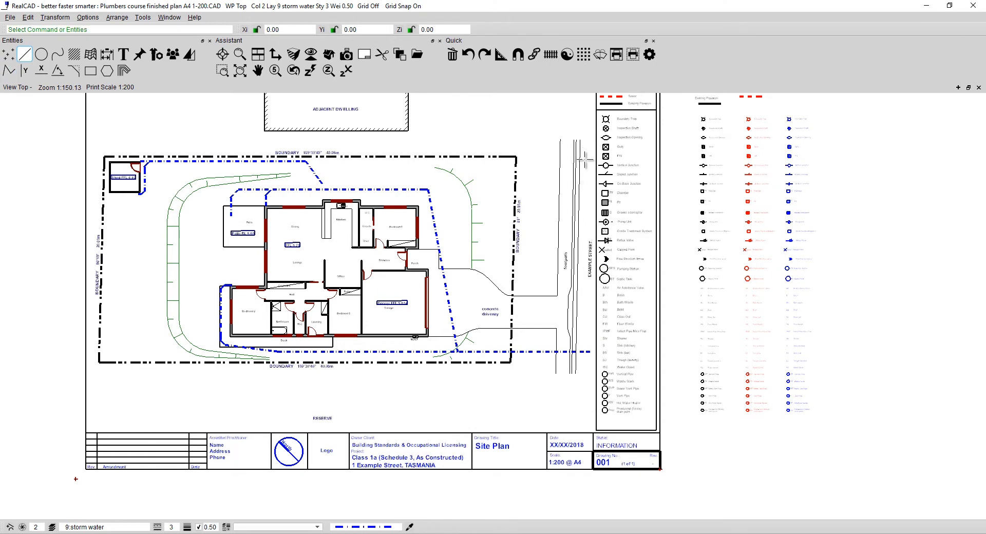
pyautogui.scroll(2, 602, 221)
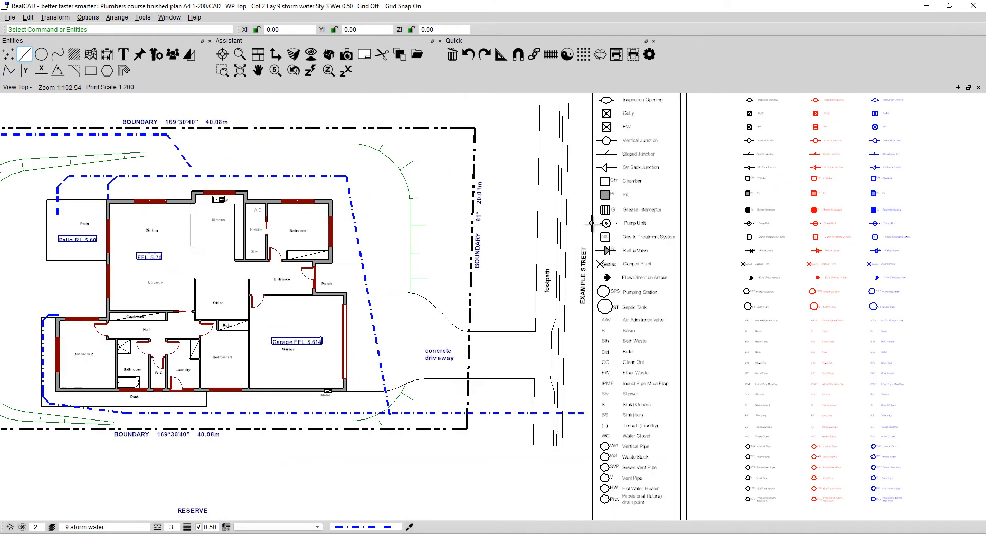
pyautogui.scroll(2, 596, 224)
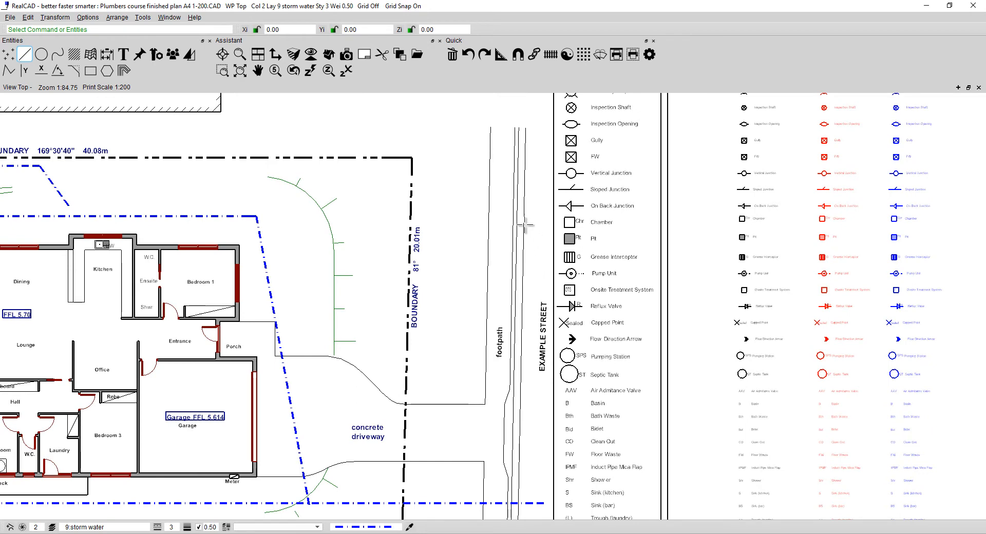
pyautogui.click(522, 224)
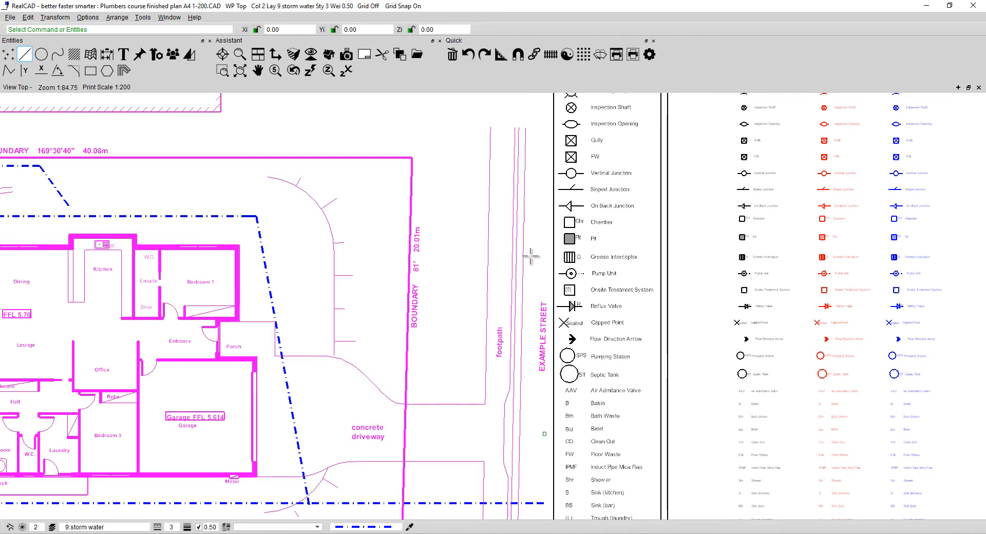
pyautogui.press('Escape')
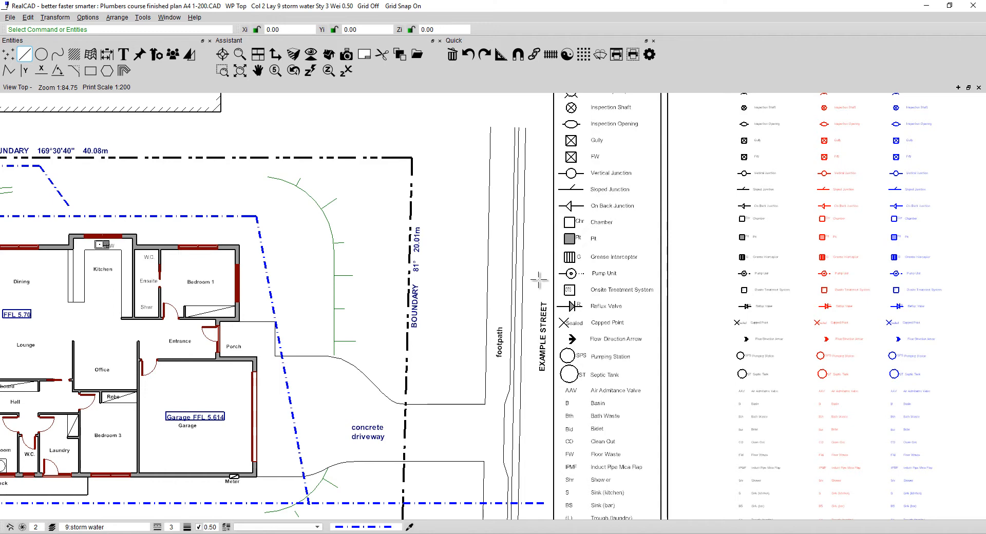
# Draw a vertical stormwater line along Example Street from the end of the lower horizontal run up past the boundary's upper corner.
pyautogui.moveTo(541, 267); pyautogui.dragTo(553, 226, button='middle')
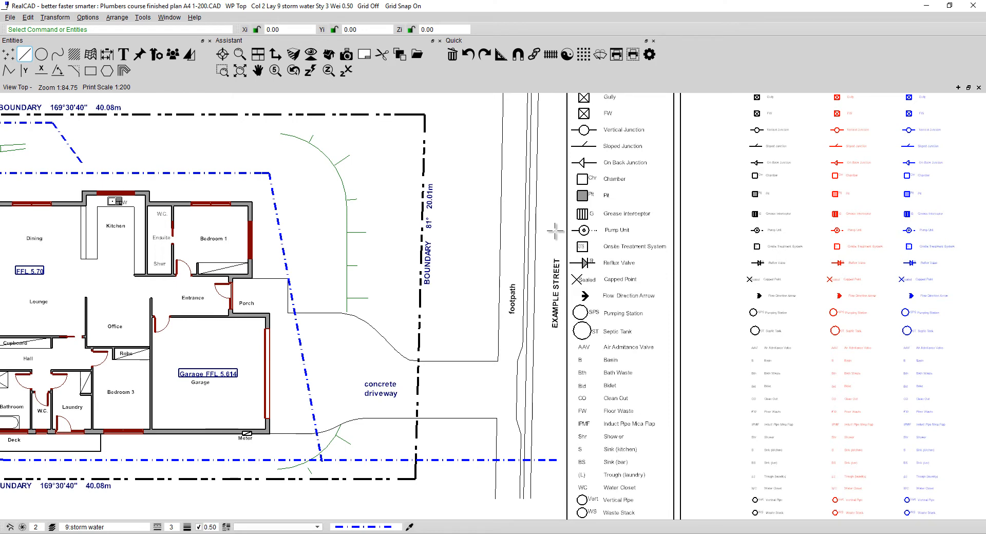
pyautogui.scroll(-1, 554, 231)
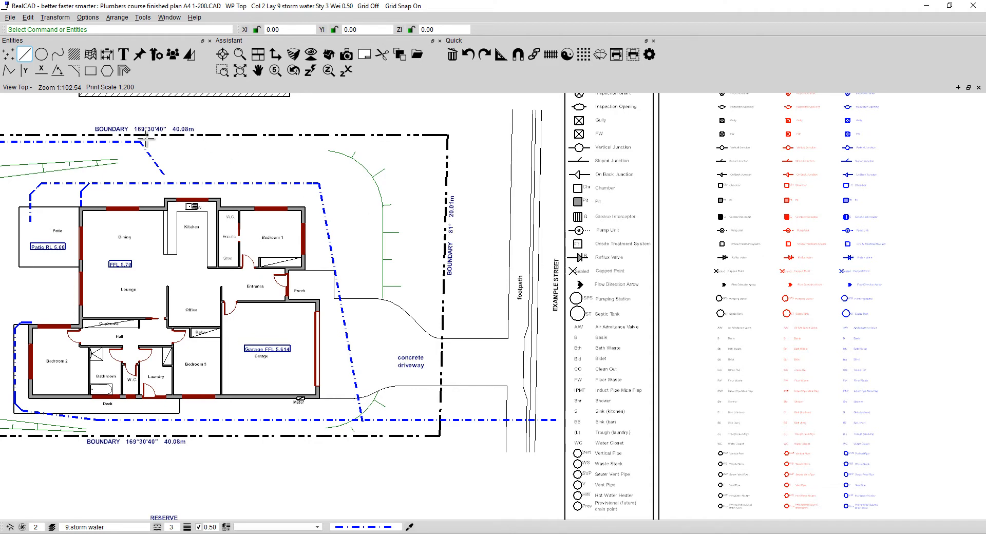
pyautogui.click(9, 70)
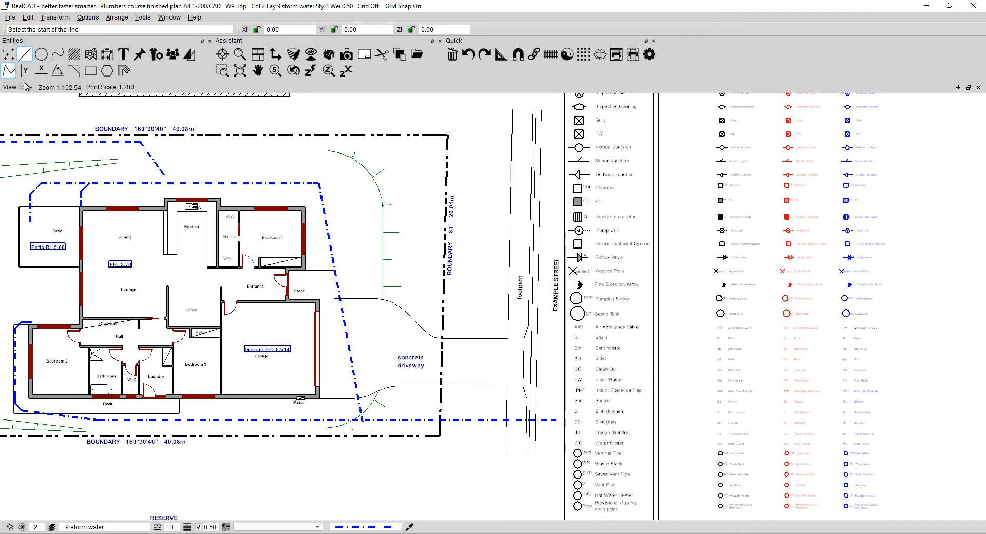
pyautogui.click(557, 421)
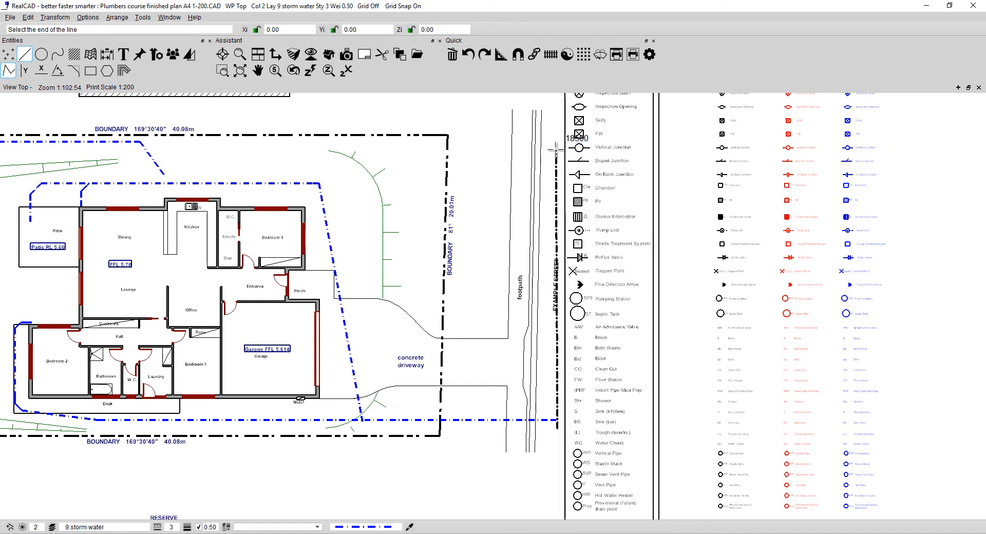
pyautogui.click(556, 106)
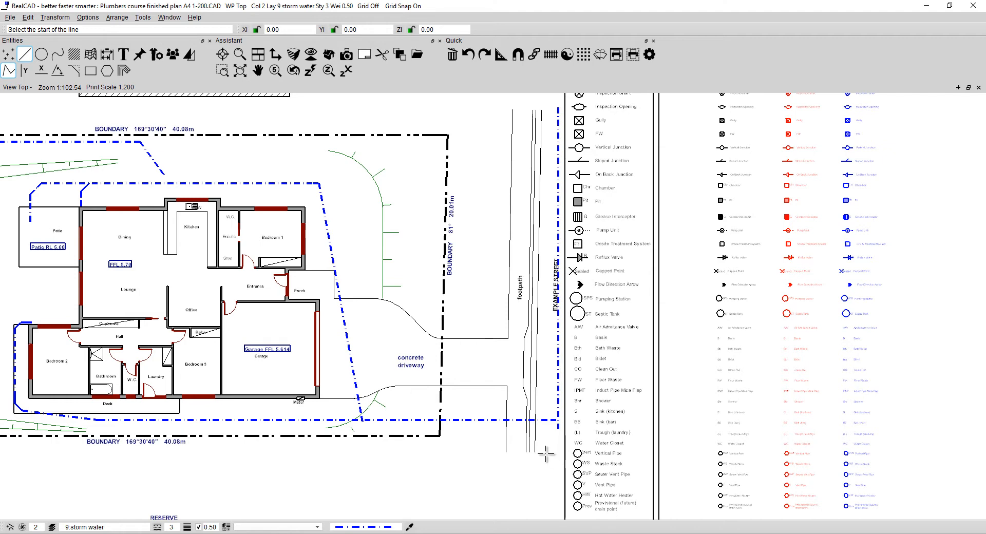
# Stretch the lower end of the vertical Example Street stormwater line straight down below the boundary, near the bottom of the legend list.
pyautogui.scroll(-3, 548, 420)
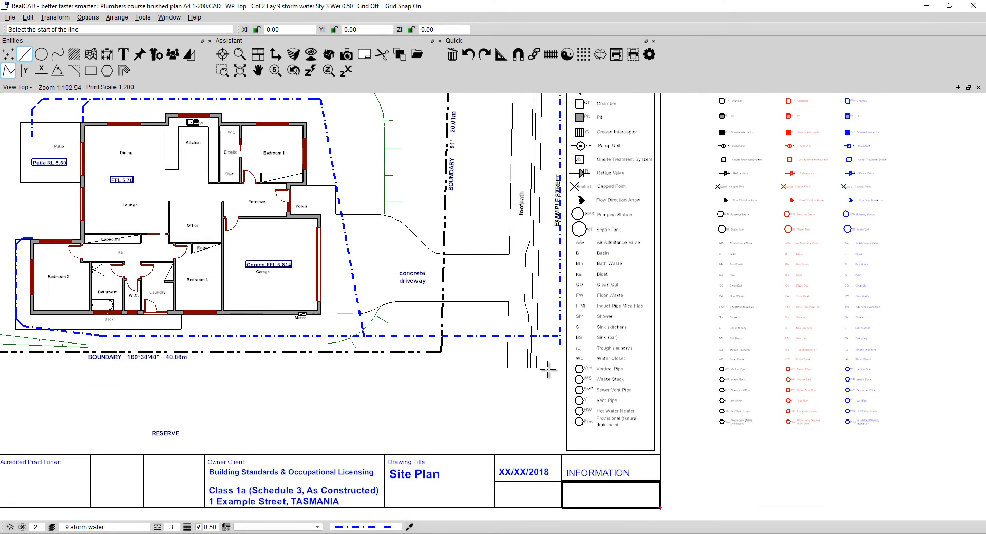
pyautogui.press('Escape')
pyautogui.click(560, 303)
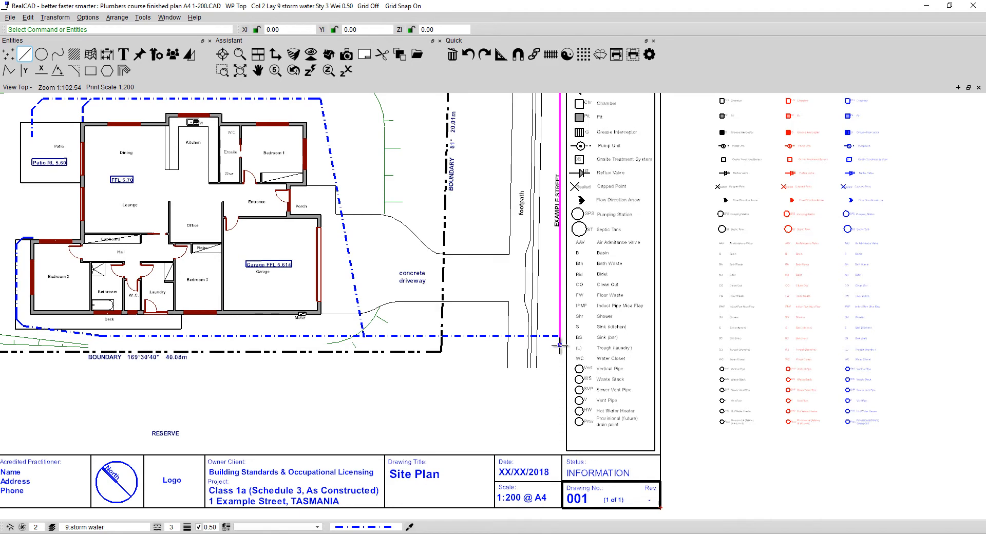
pyautogui.moveTo(560, 345); pyautogui.dragTo(561, 436)
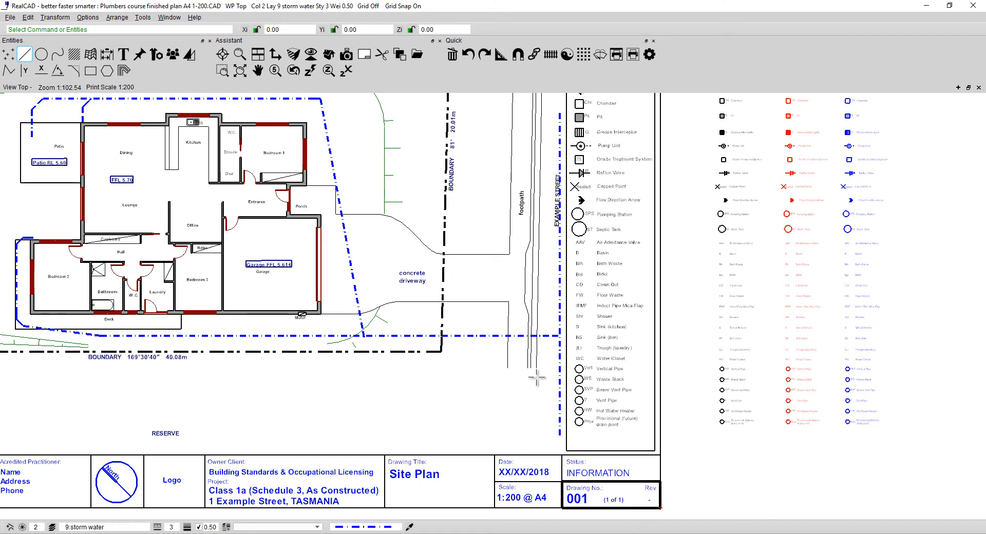
# Draw a diagonal stormwater connector from the horizontal run just past the footpath up to the vertical Example Street line.
pyautogui.scroll(1, 562, 335)
pyautogui.scroll(3, 562, 334)
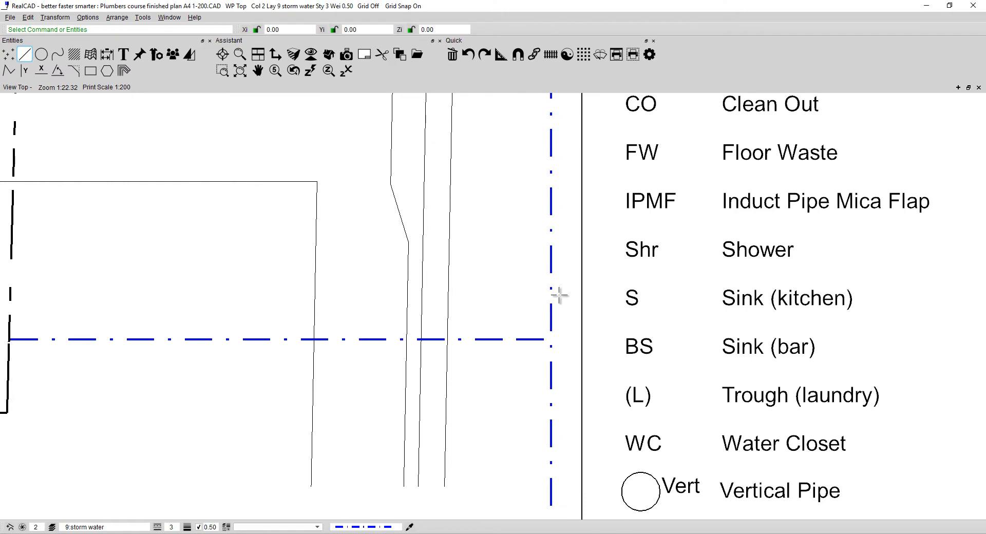
pyautogui.click(9, 71)
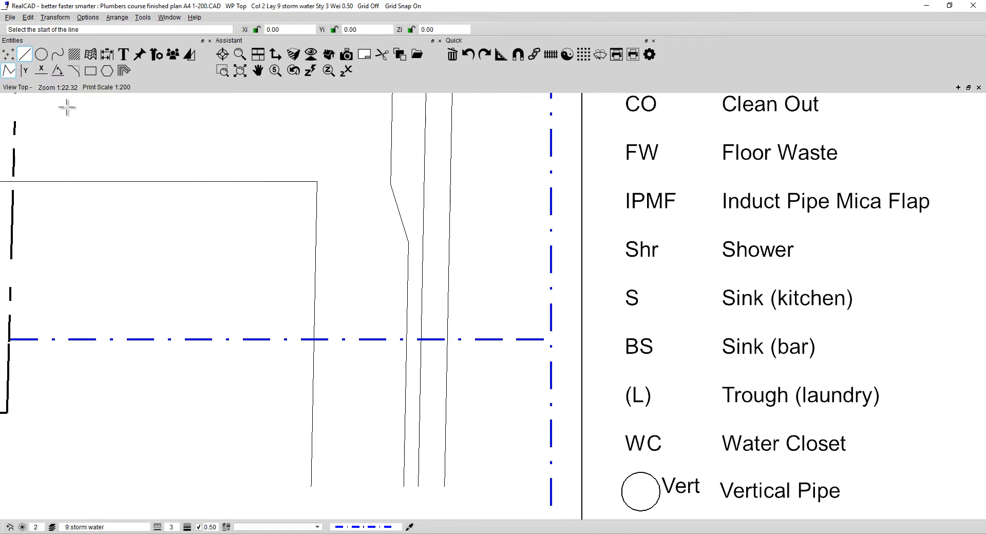
pyautogui.click(487, 336)
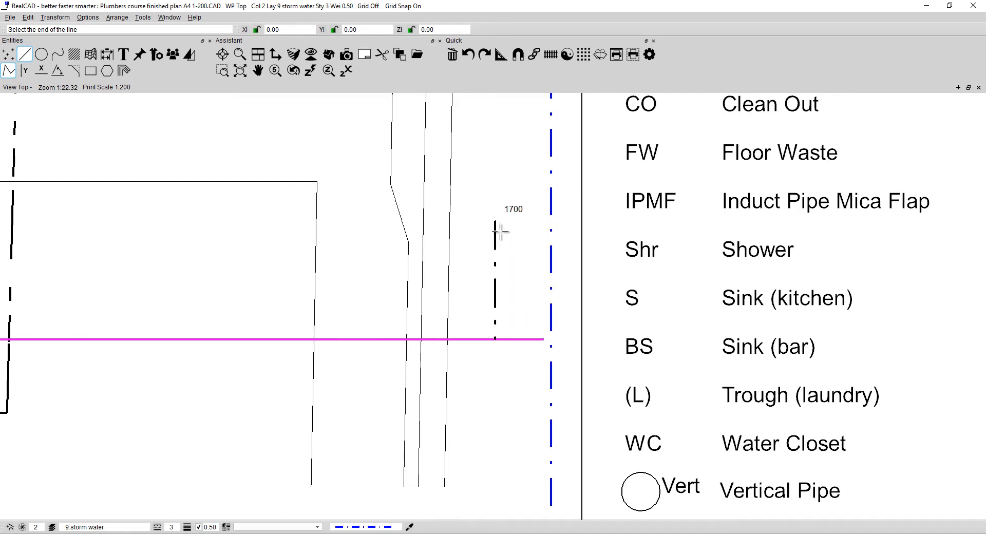
pyautogui.click(492, 265)
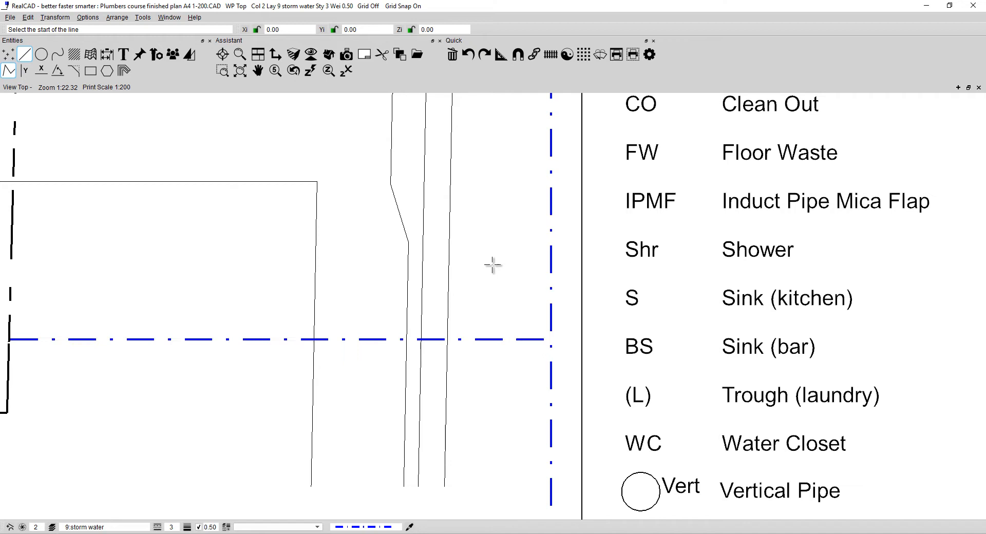
pyautogui.click(477, 338)
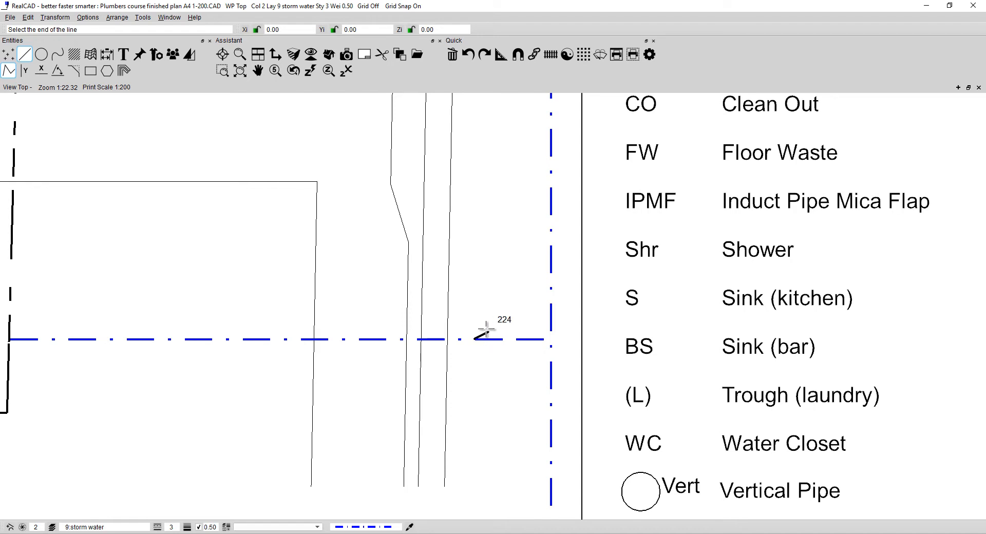
pyautogui.click(549, 265)
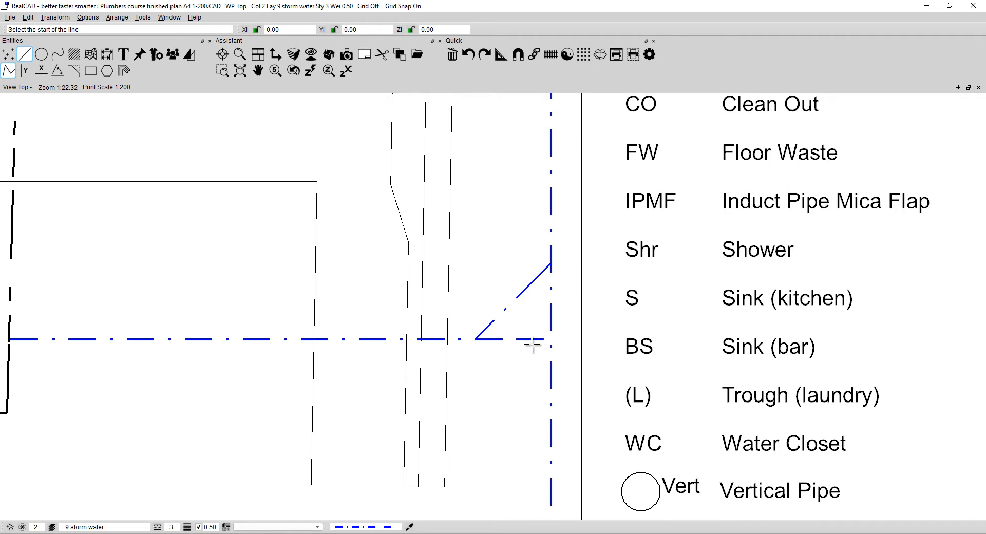
pyautogui.press('Escape')
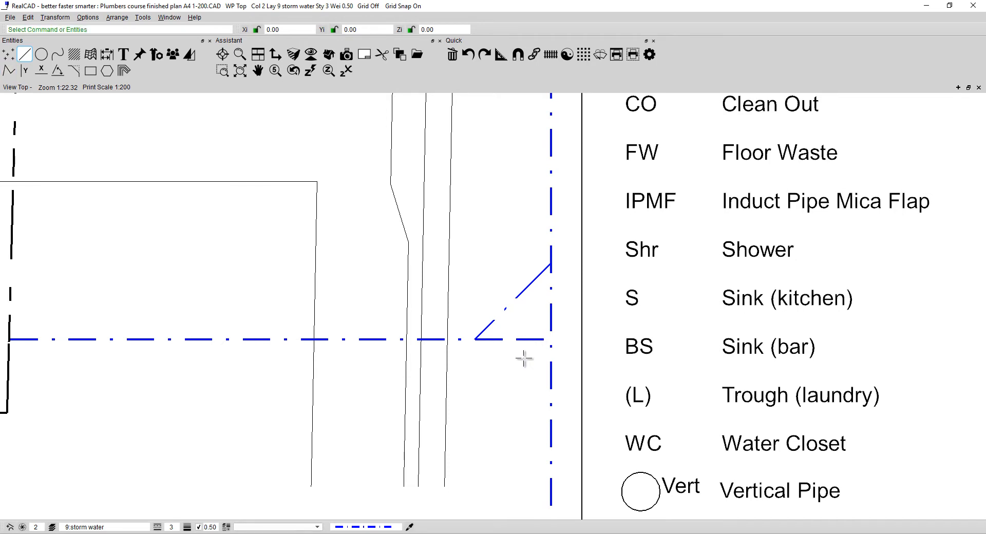
# Shorten the horizontal stormwater line's street end back to the start of the diagonal connector.
pyautogui.click(531, 339)
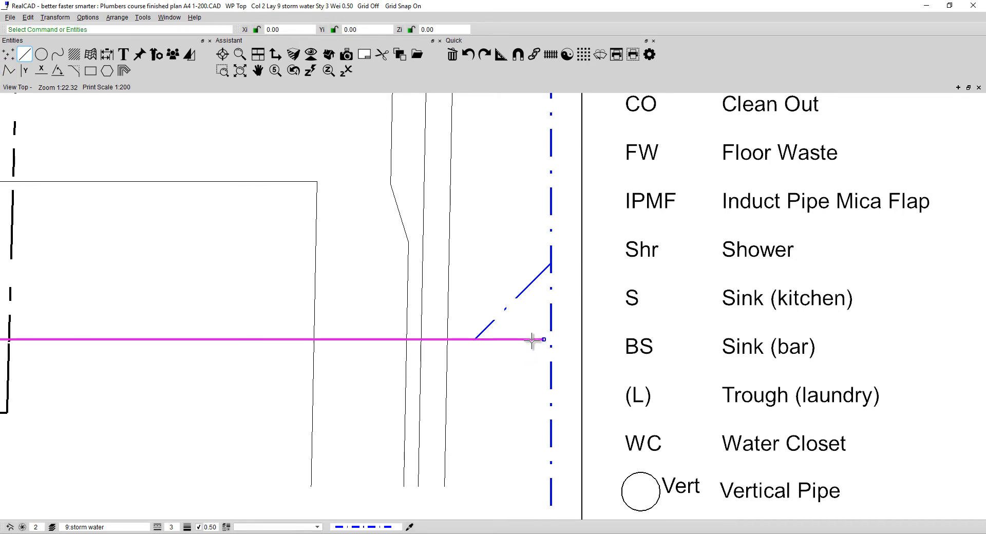
pyautogui.moveTo(544, 339); pyautogui.dragTo(476, 339)
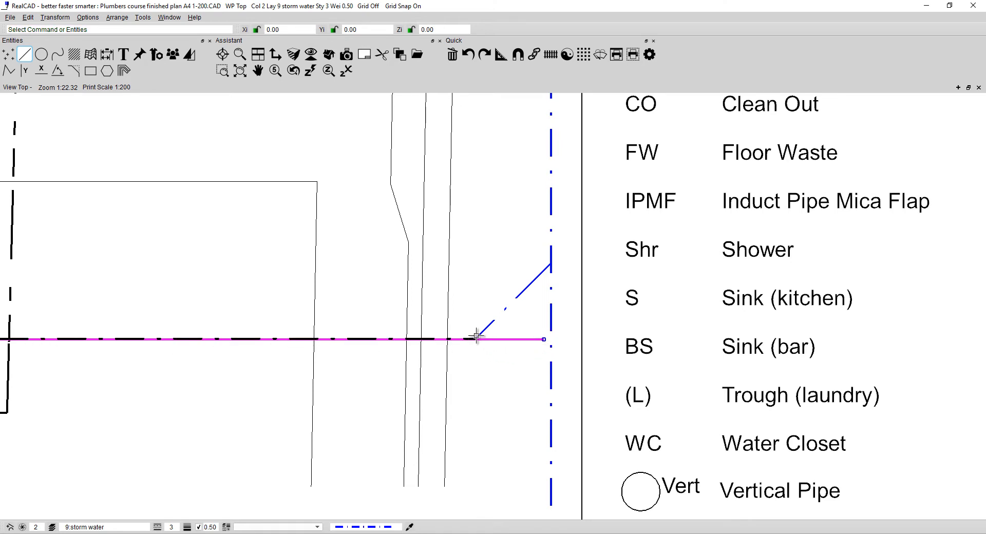
pyautogui.moveTo(478, 334); pyautogui.dragTo(479, 332)
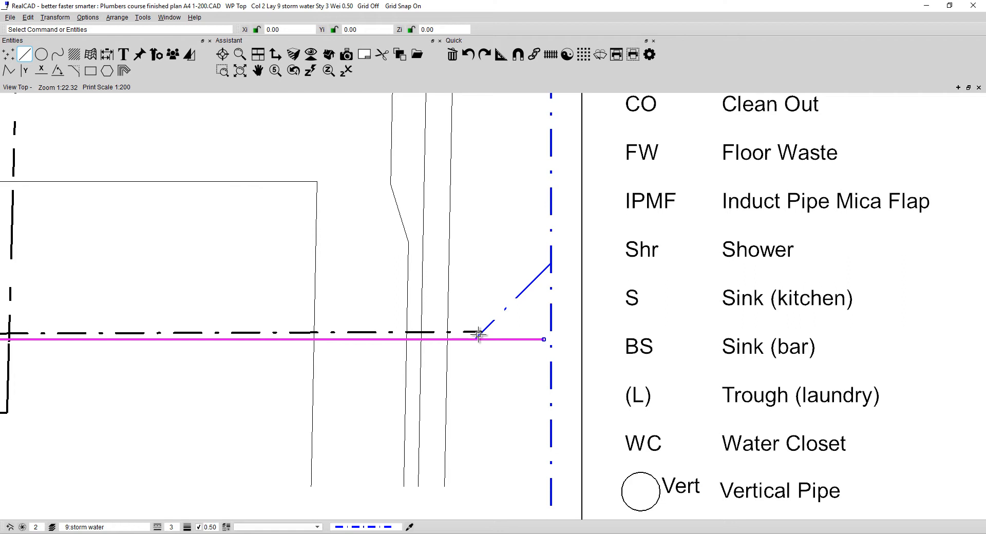
pyautogui.moveTo(478, 334); pyautogui.dragTo(477, 335)
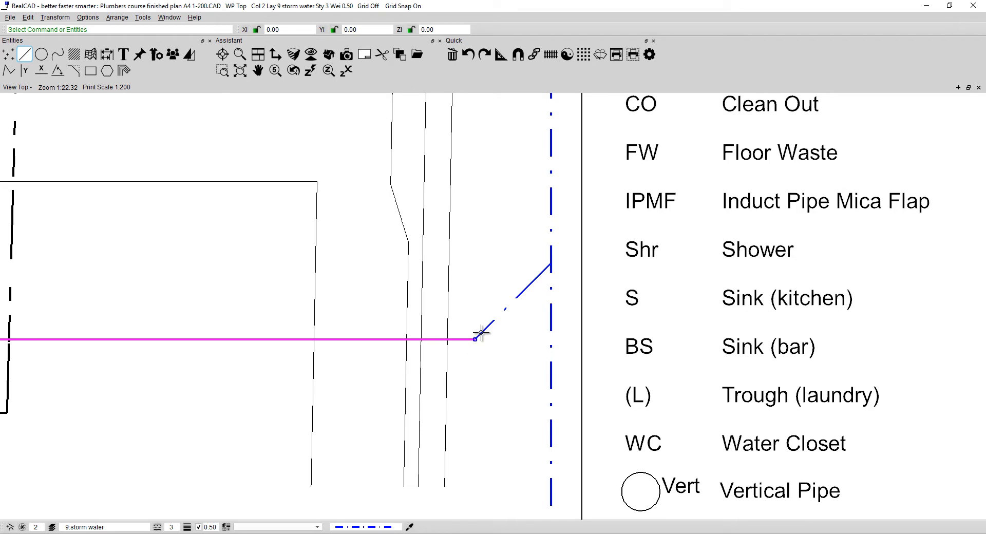
pyautogui.scroll(6, 477, 339)
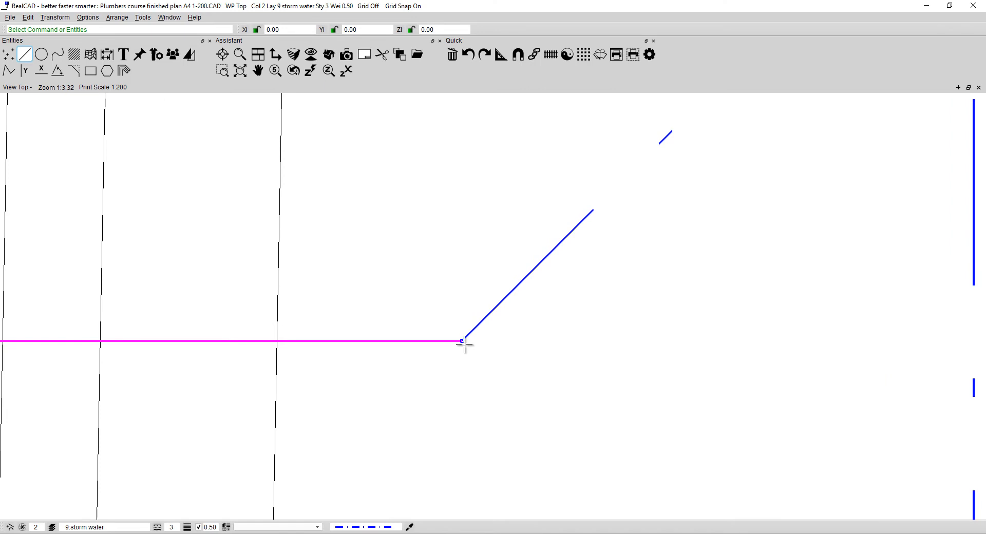
pyautogui.scroll(5, 461, 341)
pyautogui.scroll(2, 460, 334)
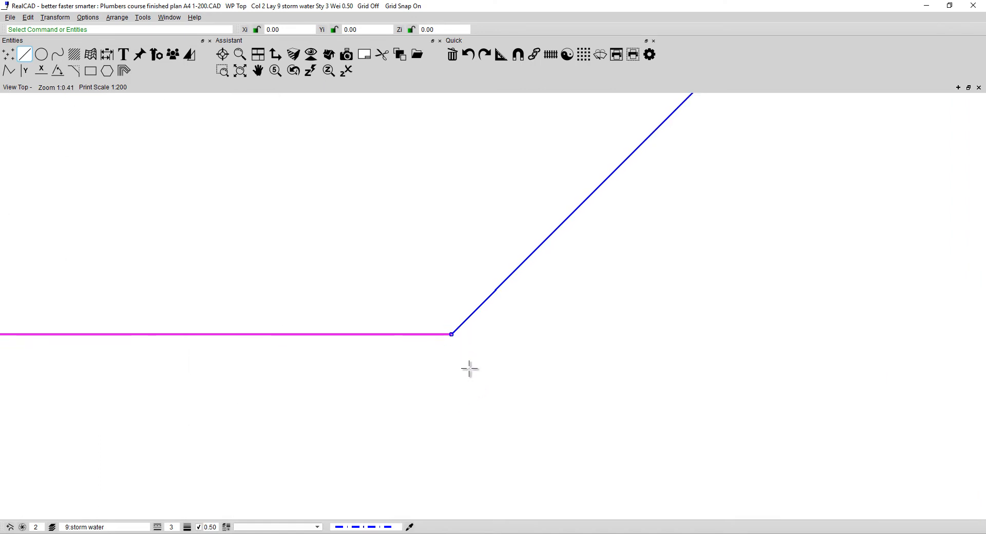
pyautogui.scroll(-12, 461, 348)
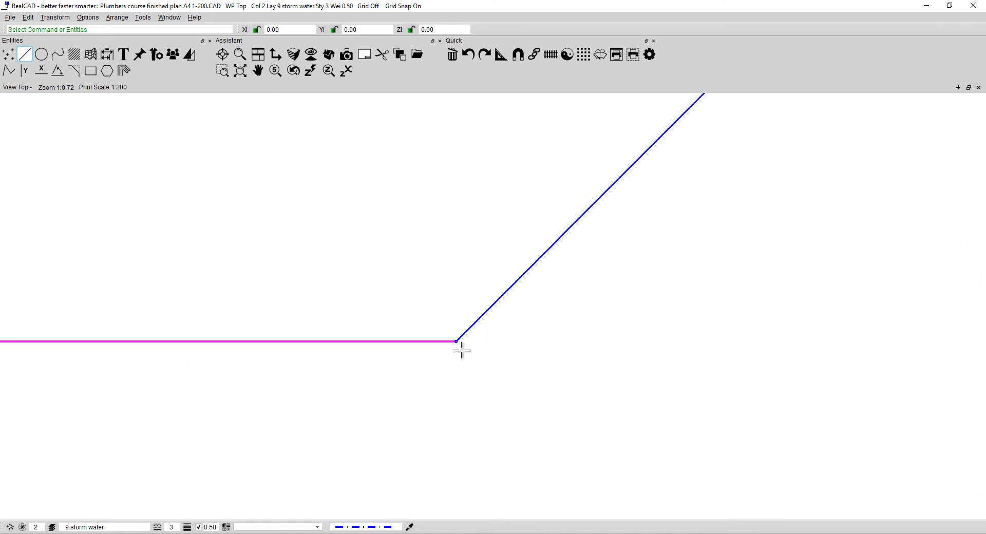
pyautogui.scroll(-2, 467, 343)
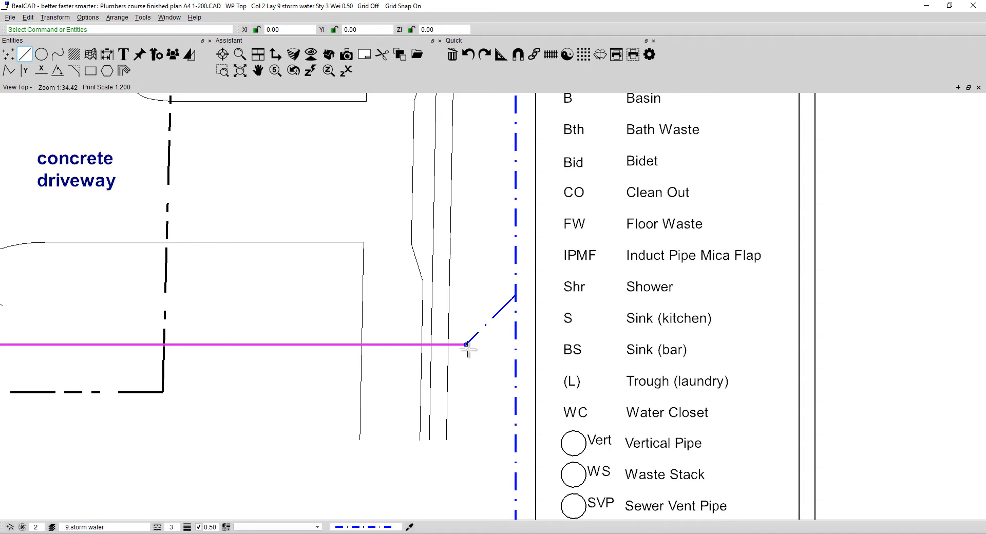
# Draw a diagonal stormwater branch about 1500 long from the deck's end near the Laundry down to the horizontal run.
pyautogui.scroll(-8, 468, 350)
pyautogui.moveTo(401, 369)
pyautogui.mouseDown(button='middle')
pyautogui.moveTo(676, 378)
pyautogui.moveTo(737, 355)
pyautogui.mouseUp(button='middle')
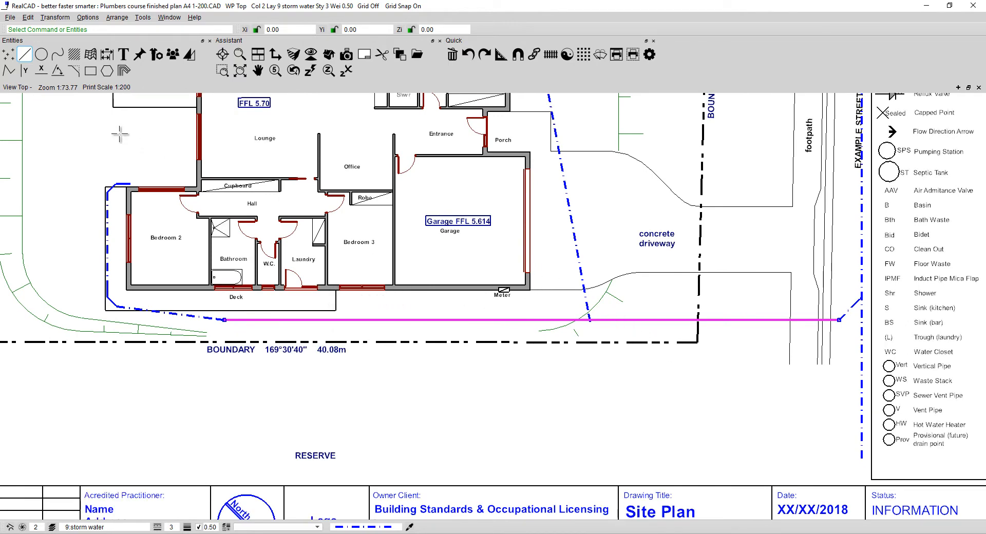
pyautogui.click(9, 70)
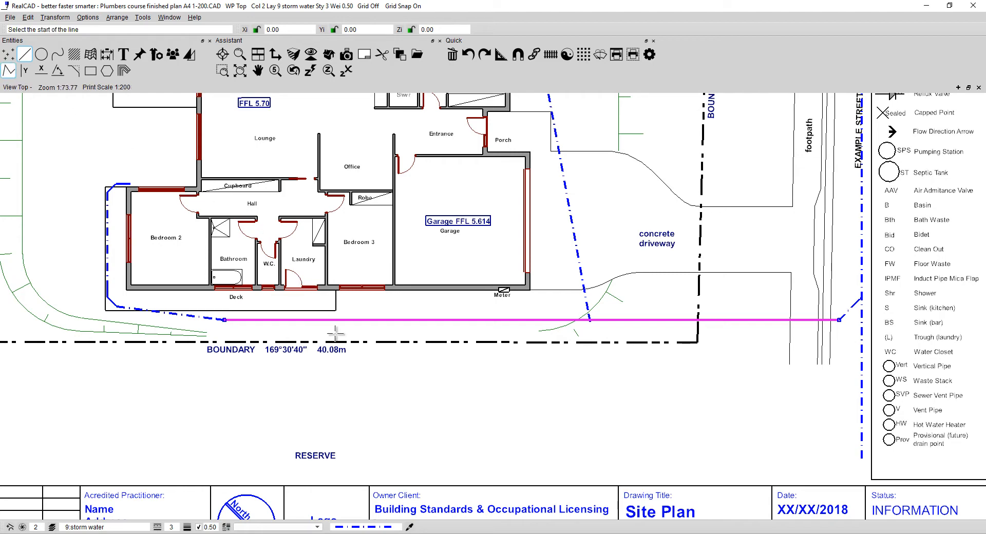
pyautogui.click(329, 300)
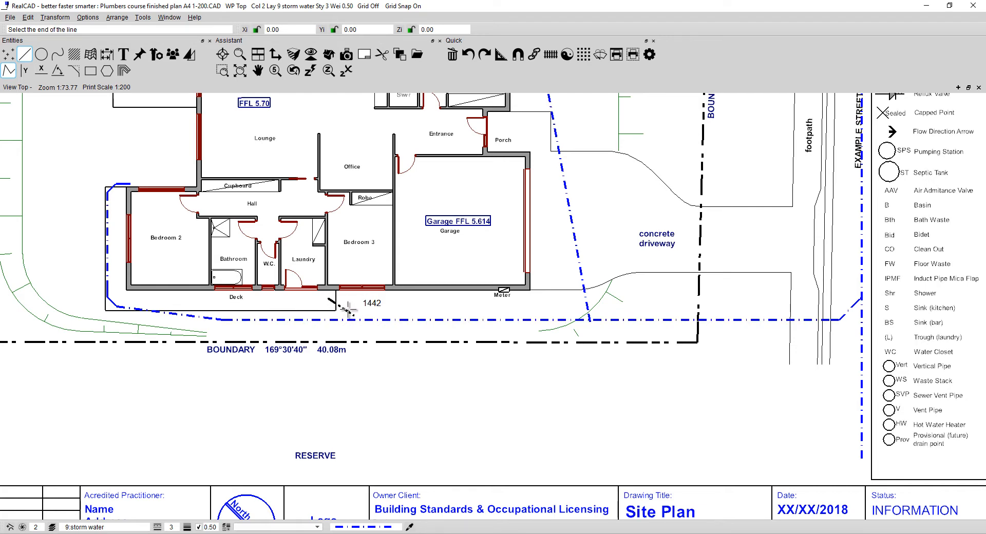
pyautogui.scroll(3, 344, 317)
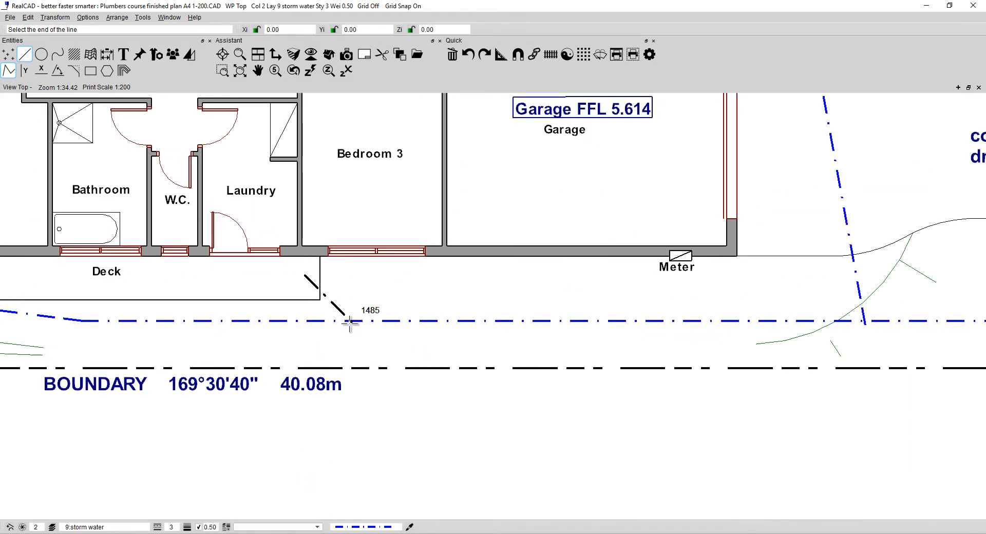
pyautogui.click(353, 321)
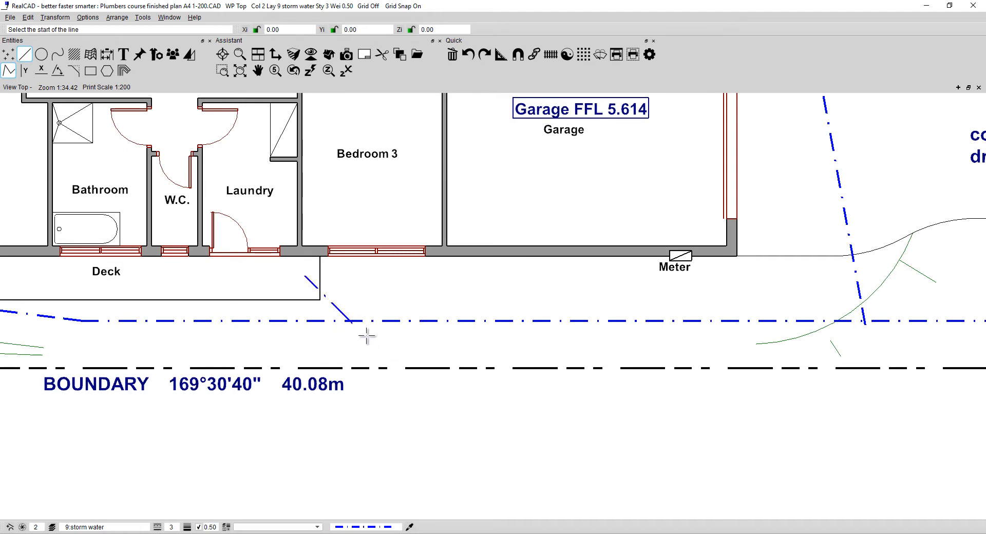
# Trim the overshooting end of the diagonal deck branch to the horizontal stormwater line.
pyautogui.scroll(2, 362, 328)
pyautogui.scroll(5, 358, 325)
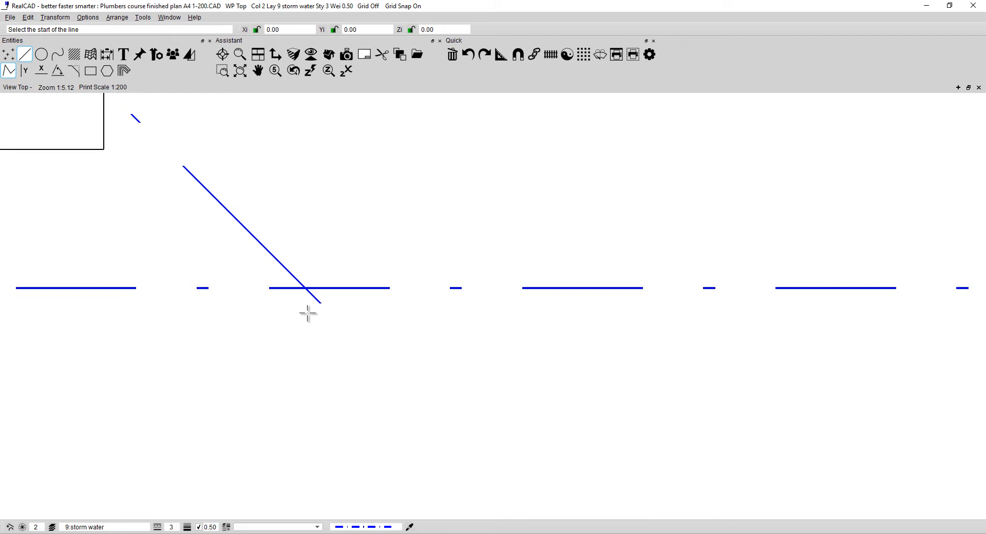
pyautogui.scroll(2, 309, 306)
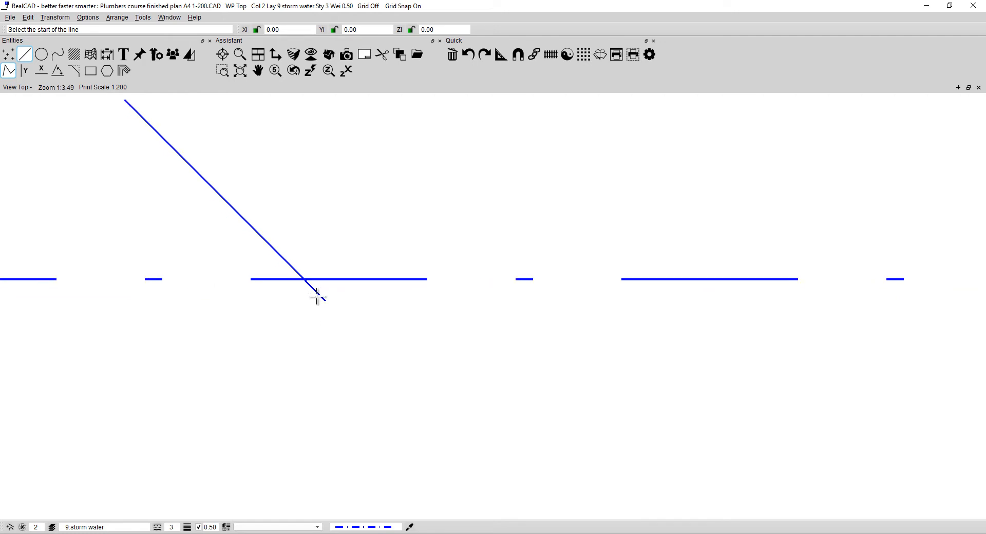
pyautogui.press('Escape')
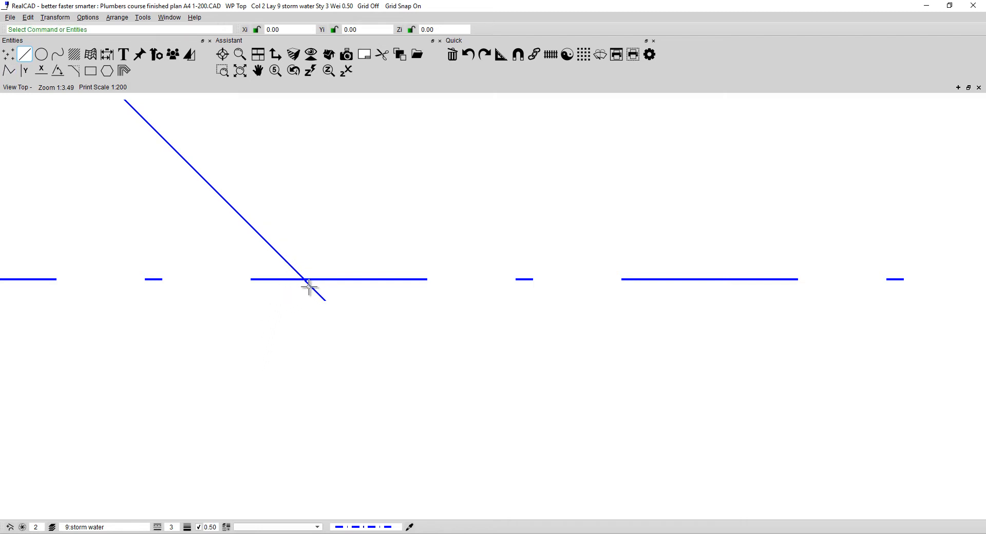
pyautogui.rightClick(280, 255)
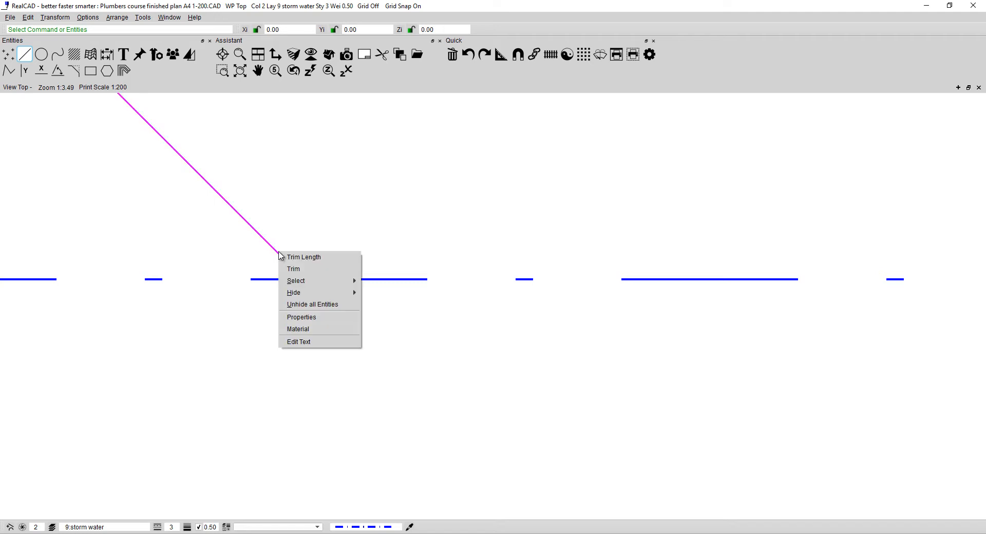
pyautogui.click(311, 270)
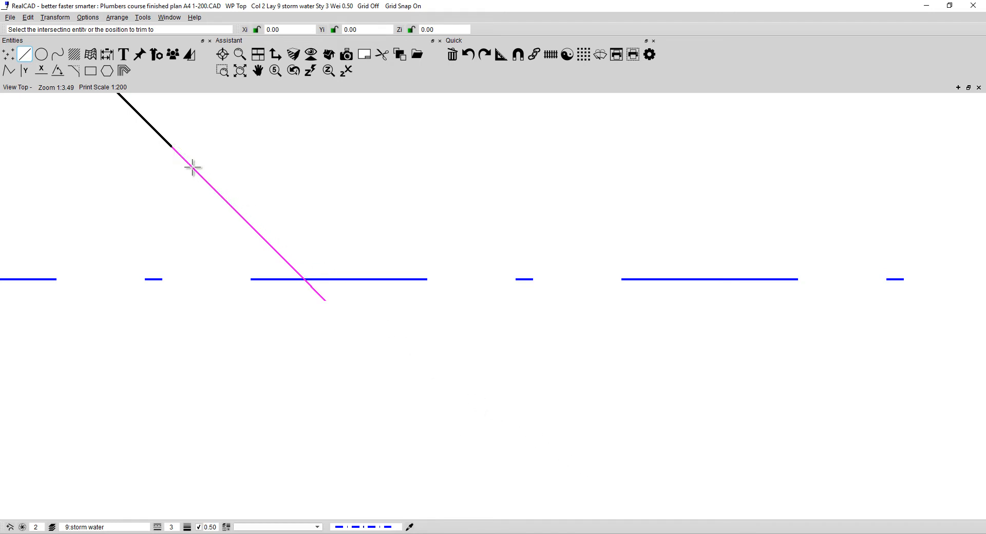
pyautogui.click(404, 280)
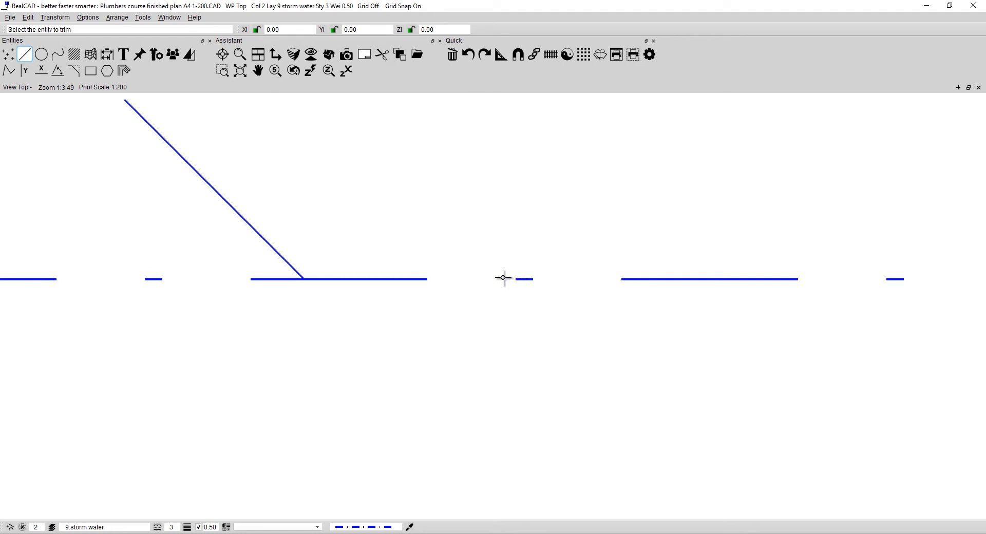
pyautogui.press('Escape')
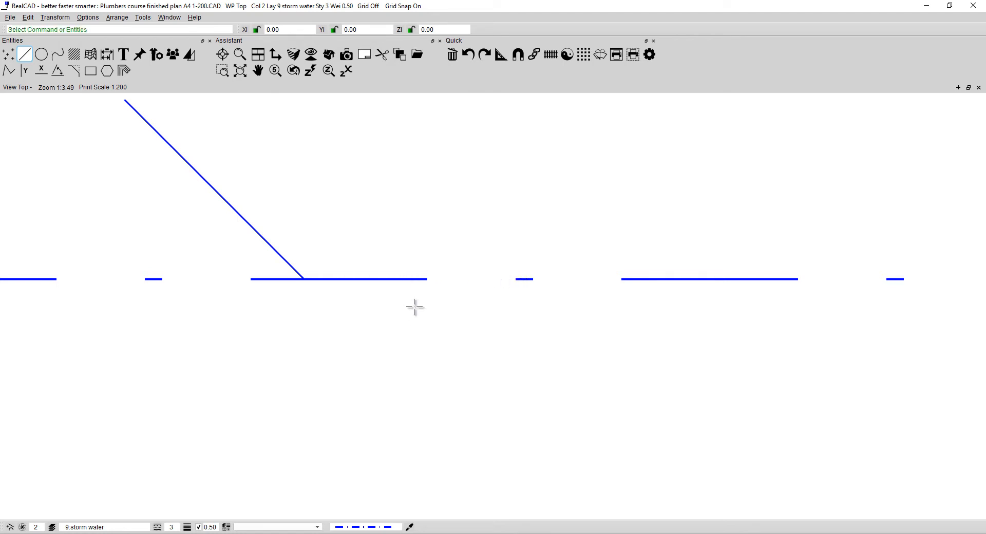
pyautogui.click(408, 279)
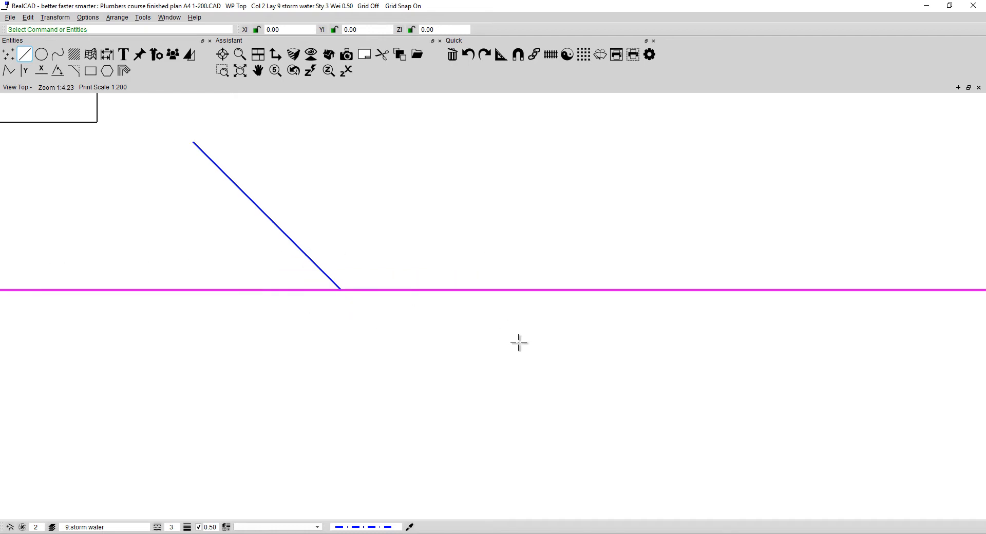
pyautogui.scroll(-4, 518, 342)
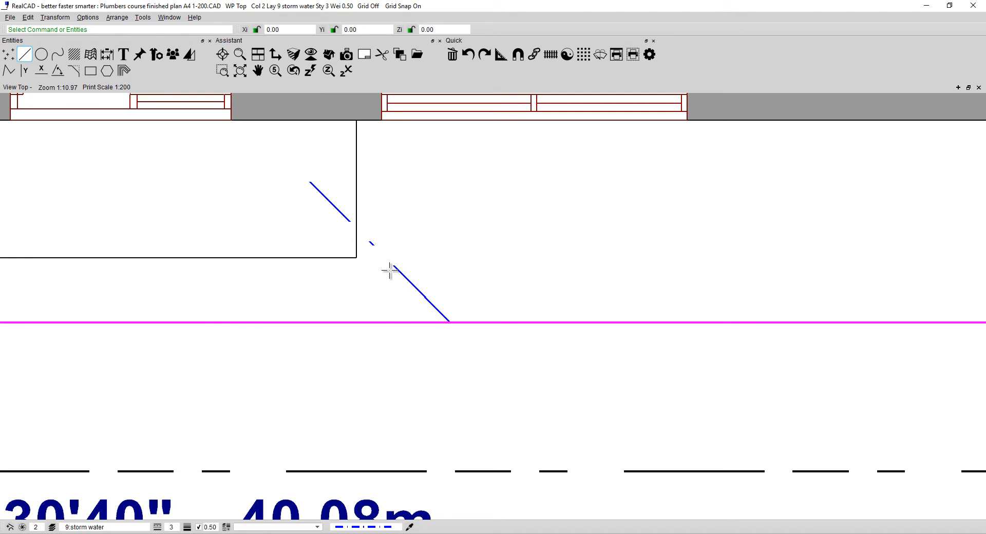
pyautogui.click(433, 232)
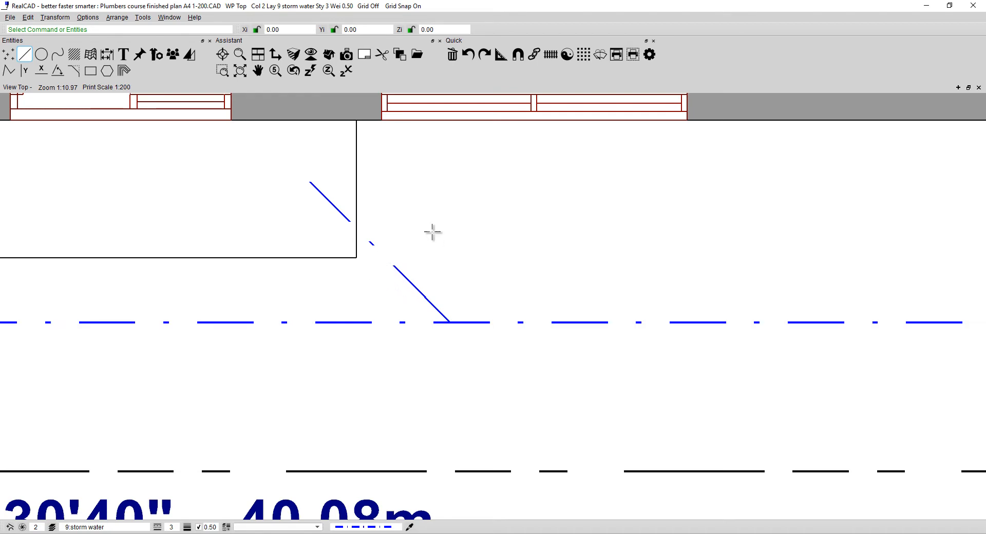
pyautogui.click(407, 281)
pyautogui.click(440, 256)
pyautogui.scroll(-5, 442, 255)
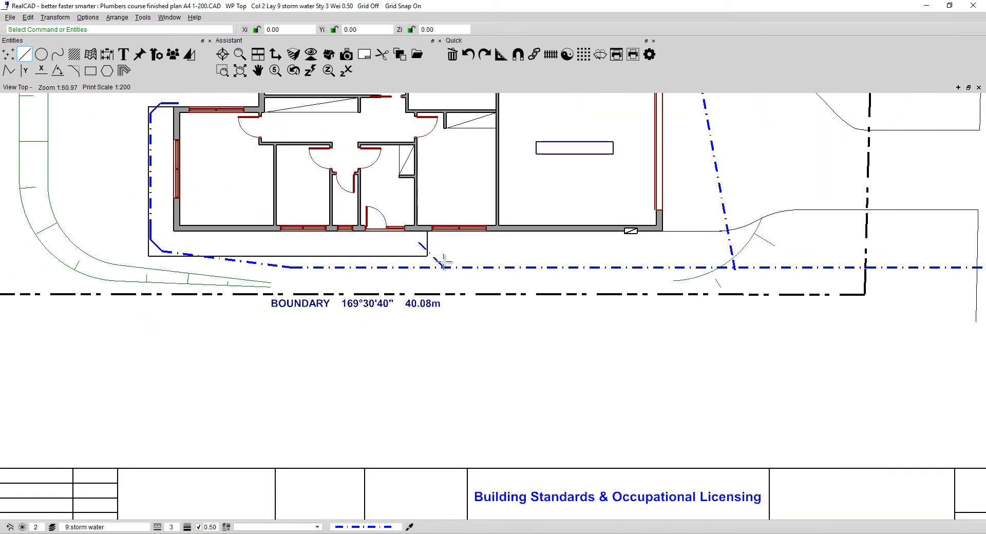
# Draw a short diagonal stormwater line from the bend below the deck down towards the end of the embankment.
pyautogui.moveTo(442, 255); pyautogui.dragTo(474, 370, button='middle')
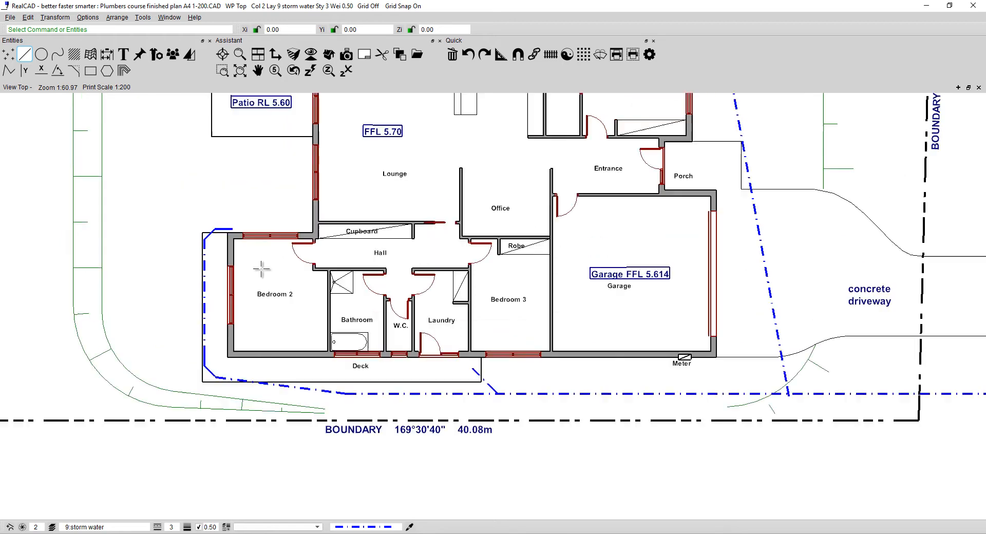
pyautogui.scroll(-4, 235, 215)
pyautogui.scroll(-1, 283, 318)
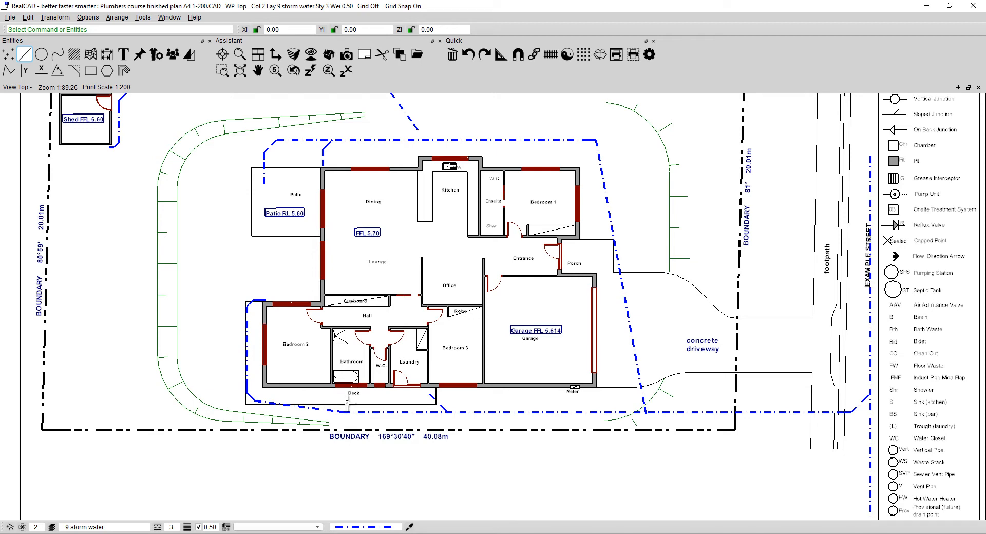
pyautogui.moveTo(348, 399); pyautogui.dragTo(359, 353, button='middle')
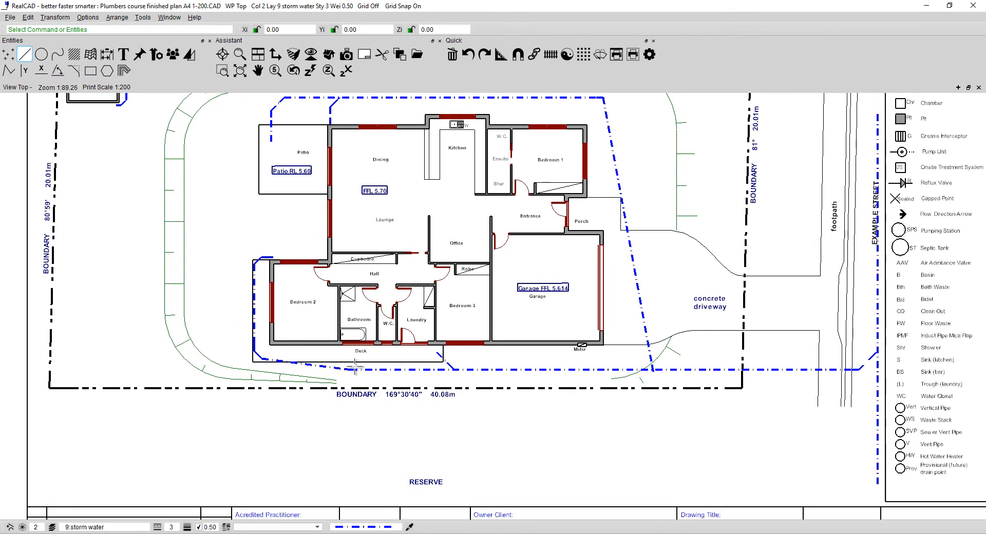
pyautogui.click(10, 72)
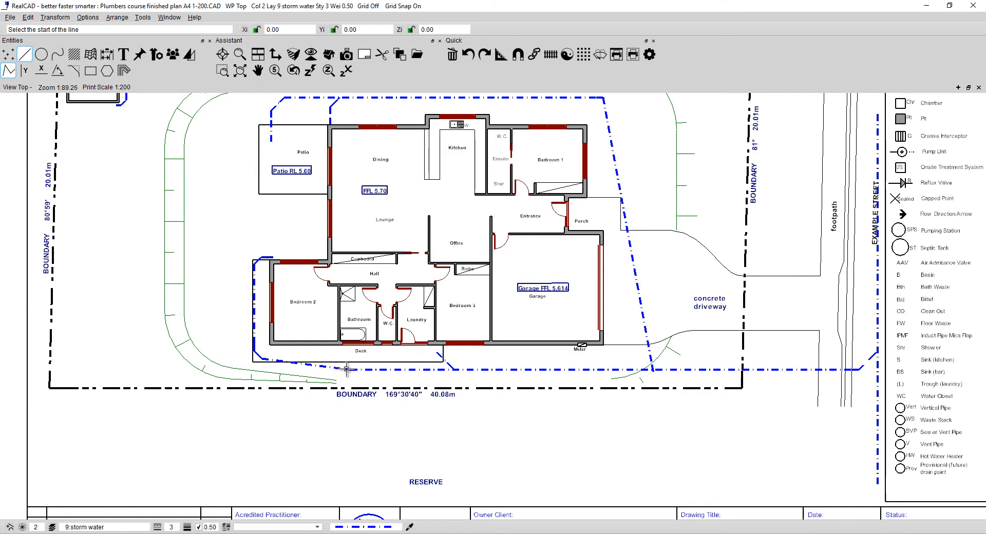
pyautogui.scroll(5, 347, 368)
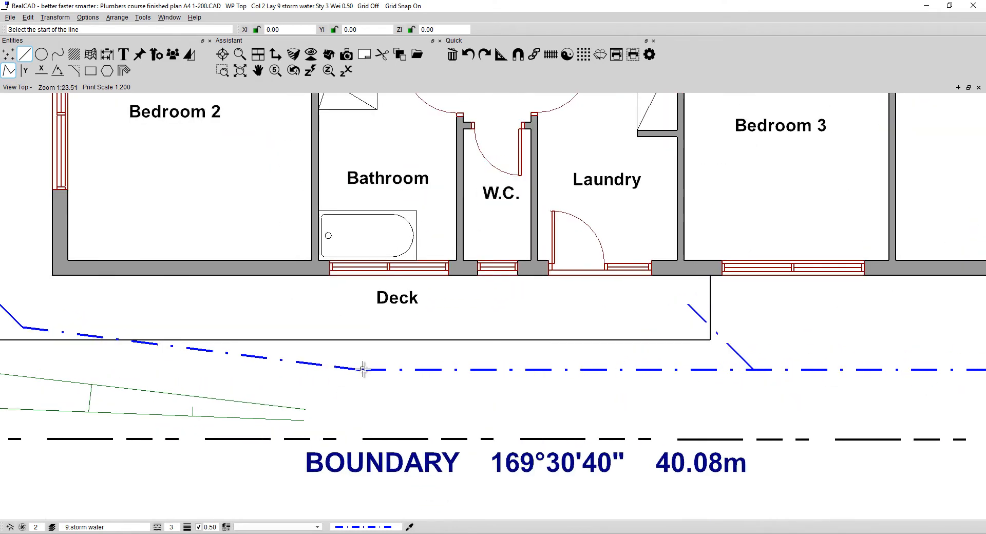
pyautogui.scroll(4, 354, 368)
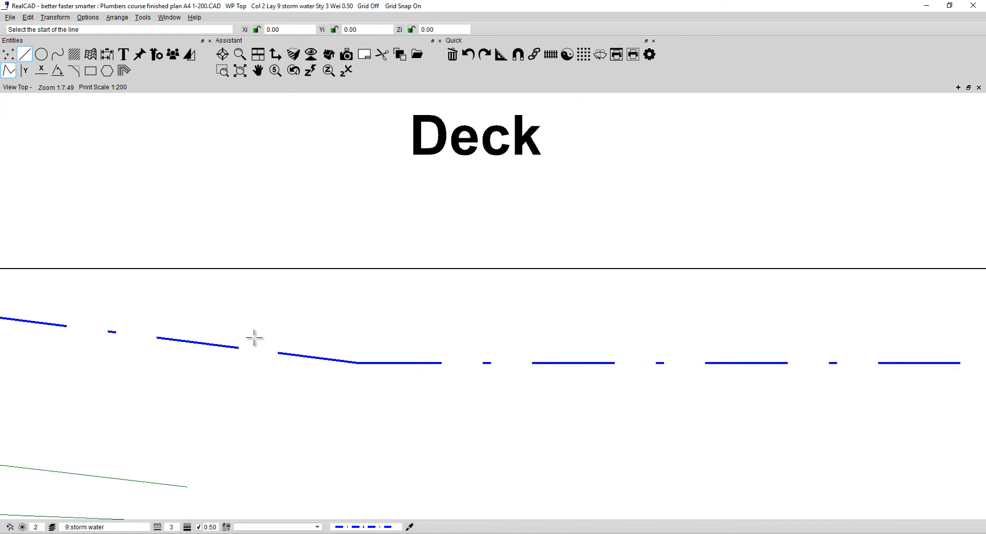
pyautogui.click(356, 356)
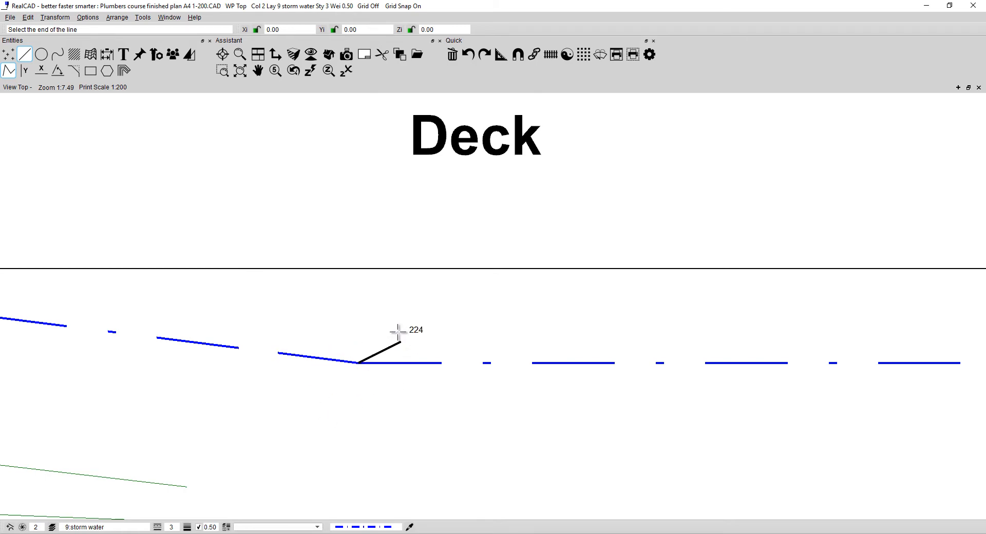
pyautogui.scroll(-4, 396, 330)
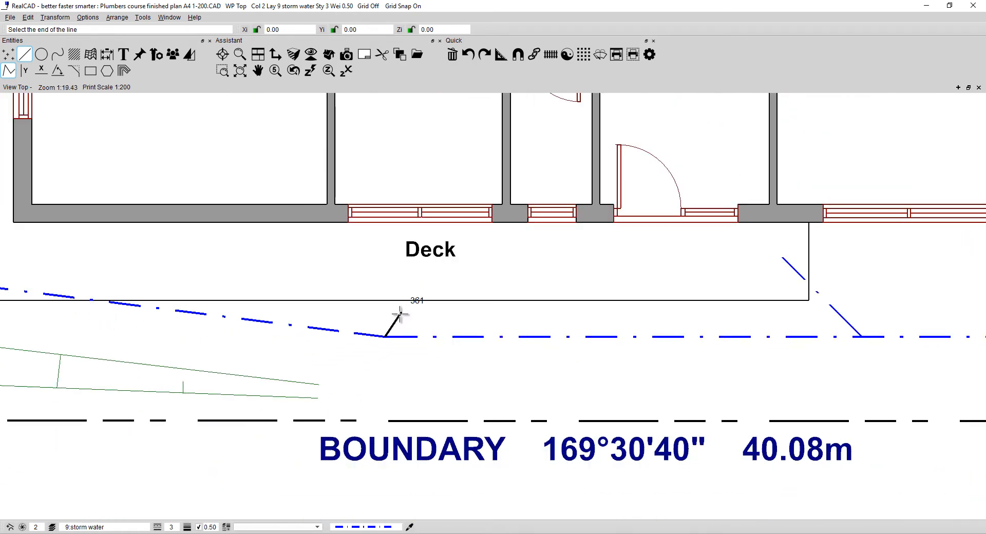
pyautogui.click(361, 376)
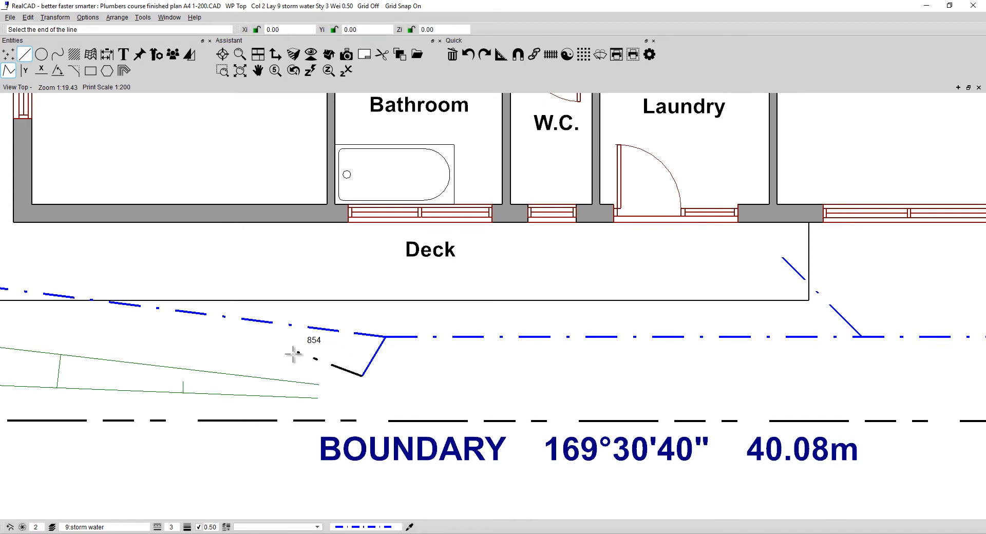
# Continue the stormwater line as a long sloping run parallel to the pipe above it, into the embankment's lower curve.
pyautogui.moveTo(264, 356); pyautogui.dragTo(660, 359, button='middle')
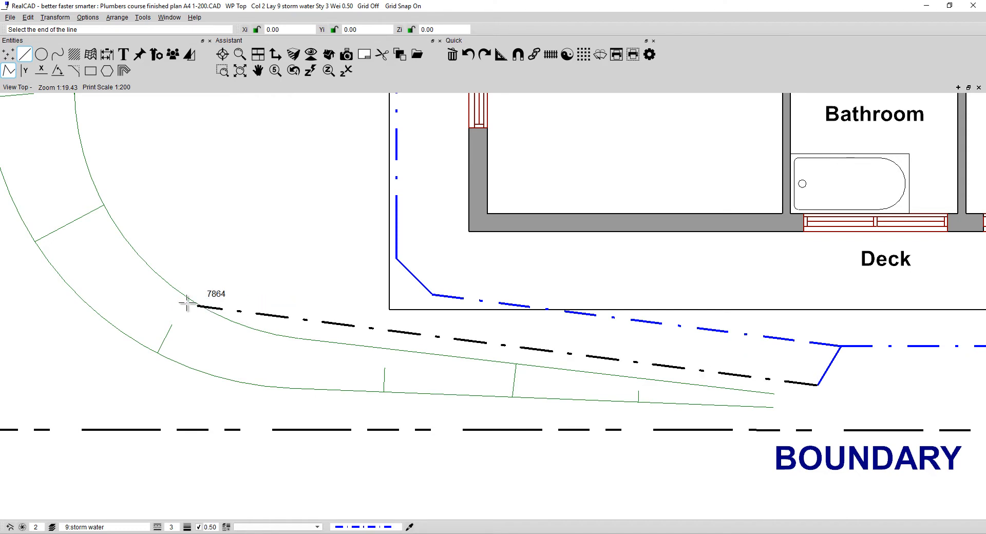
pyautogui.click(103, 299)
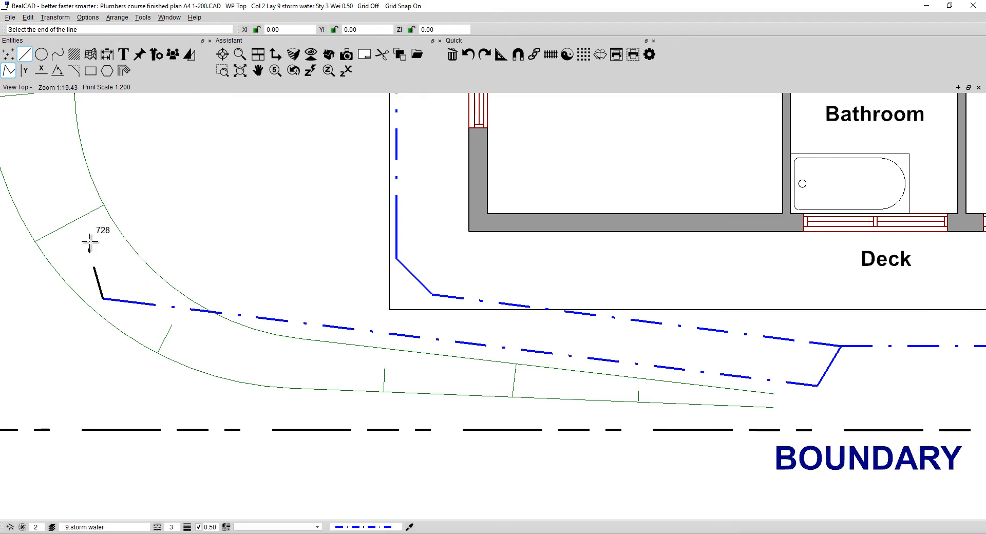
pyautogui.scroll(-5, 258, 281)
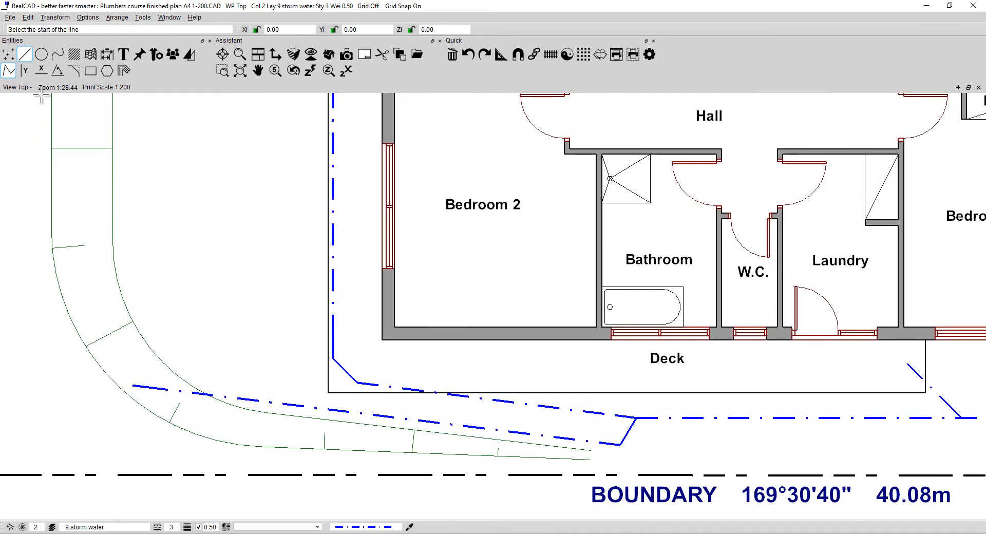
# Draw a vertical stormwater line just inside the western embankment, from its lower curve up to the start of the upper curve.
pyautogui.click(10, 72)
pyautogui.scroll(-4, 218, 249)
pyautogui.moveTo(225, 233); pyautogui.dragTo(233, 382, button='middle')
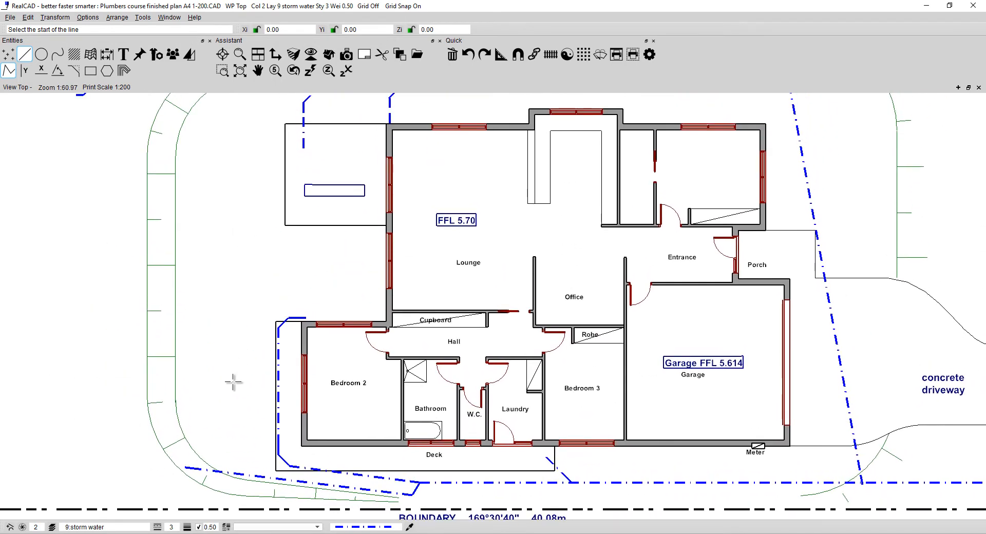
pyautogui.click(182, 415)
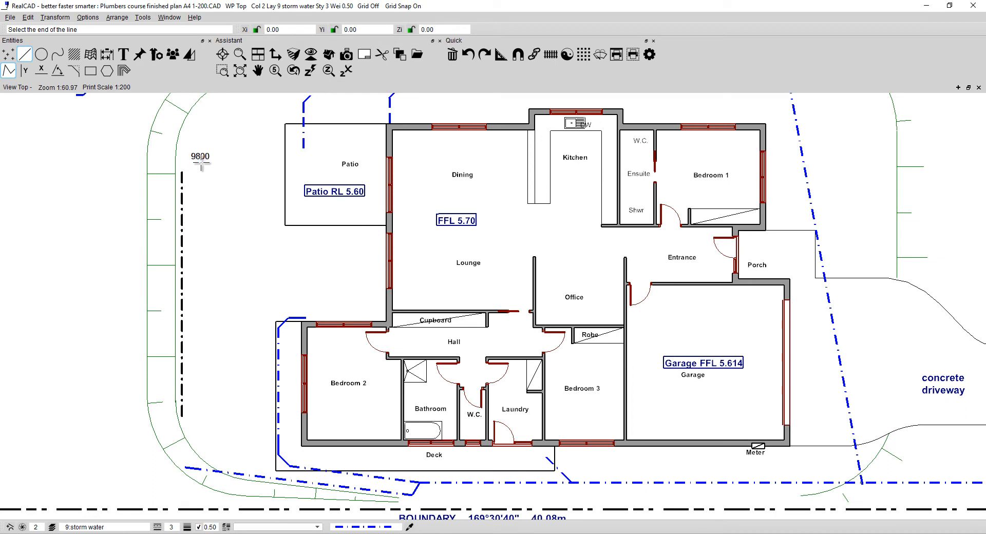
pyautogui.click(204, 119)
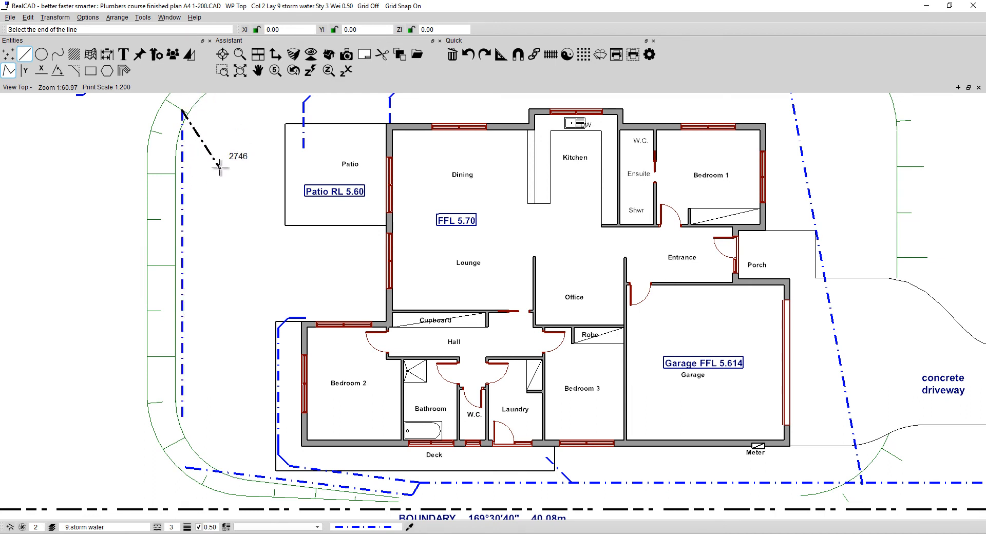
pyautogui.press('Escape')
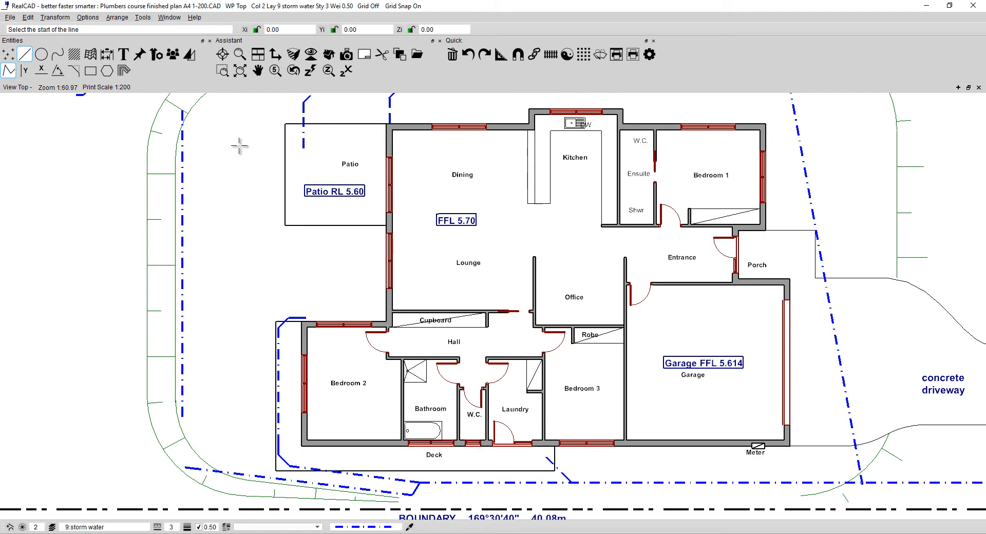
# Draw a sloping stormwater line beneath the upper embankment, from its curve near the patio to just past its narrow end.
pyautogui.moveTo(235, 163); pyautogui.dragTo(188, 399, button='middle')
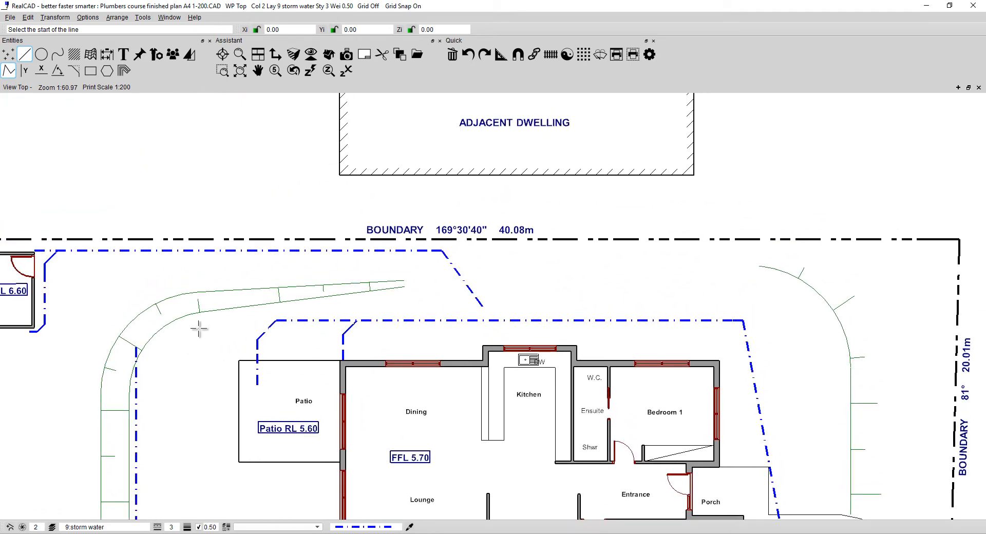
pyautogui.click(184, 321)
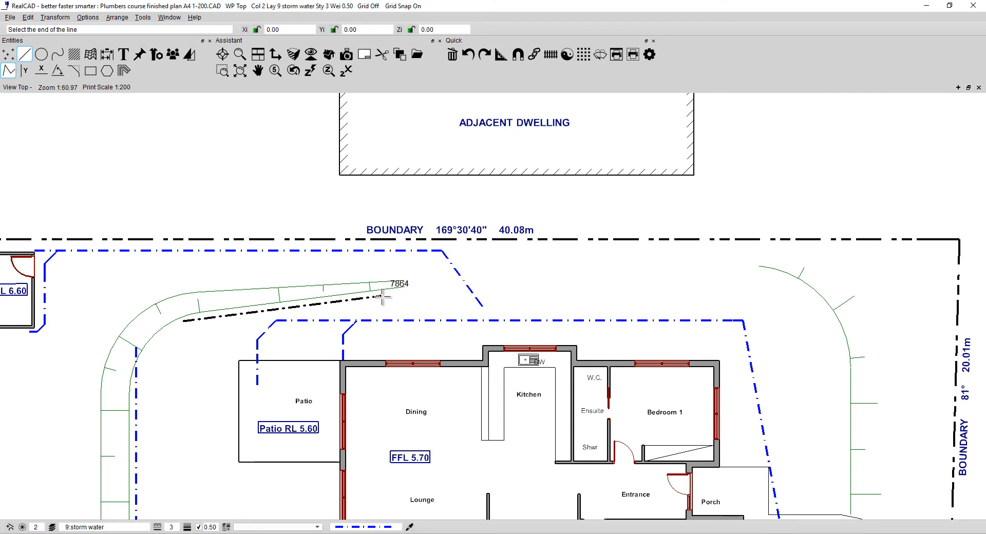
pyautogui.click(419, 292)
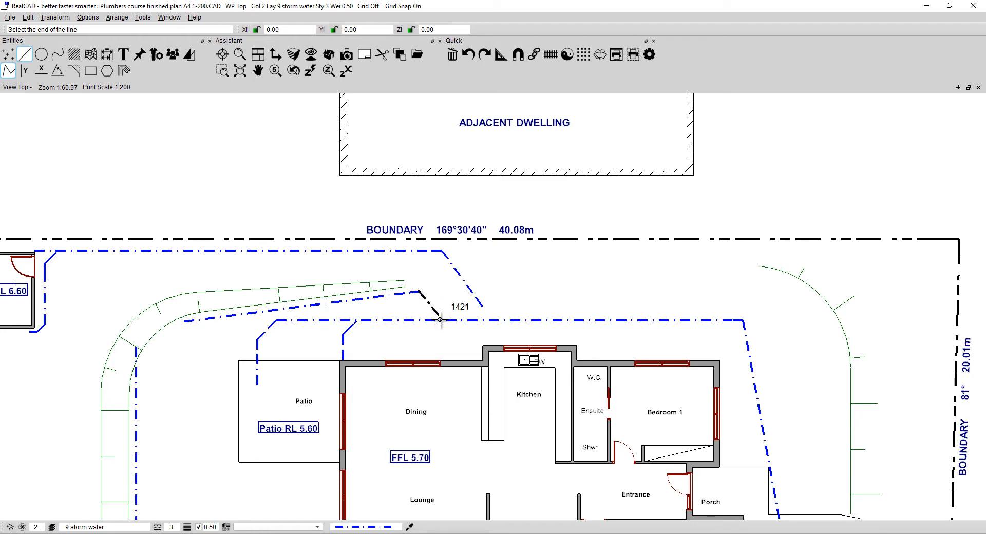
# Try to continue the sloping embankment line with a shallow diagonal down to the horizontal stormwater run above the house.
pyautogui.scroll(5, 440, 320)
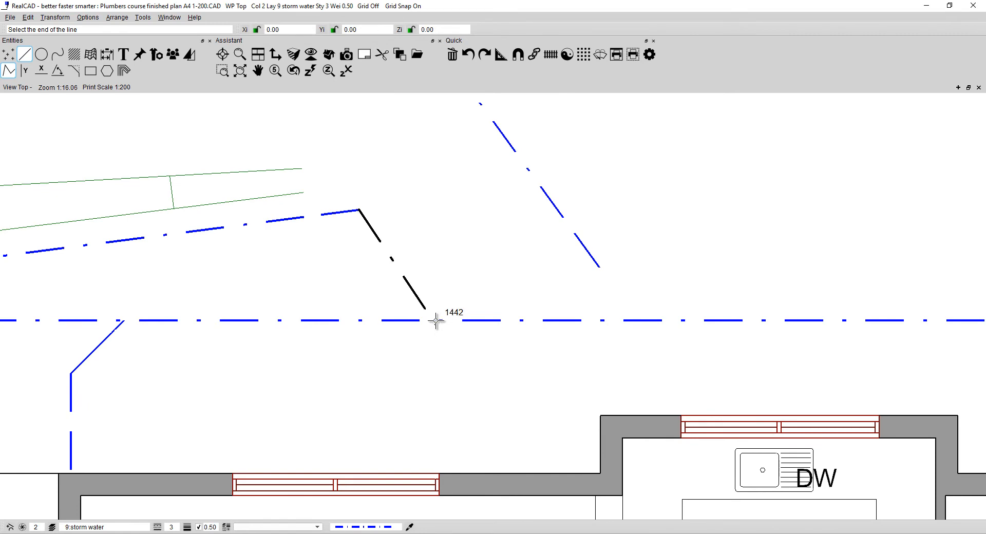
pyautogui.click(464, 321)
pyautogui.rightClick(459, 349)
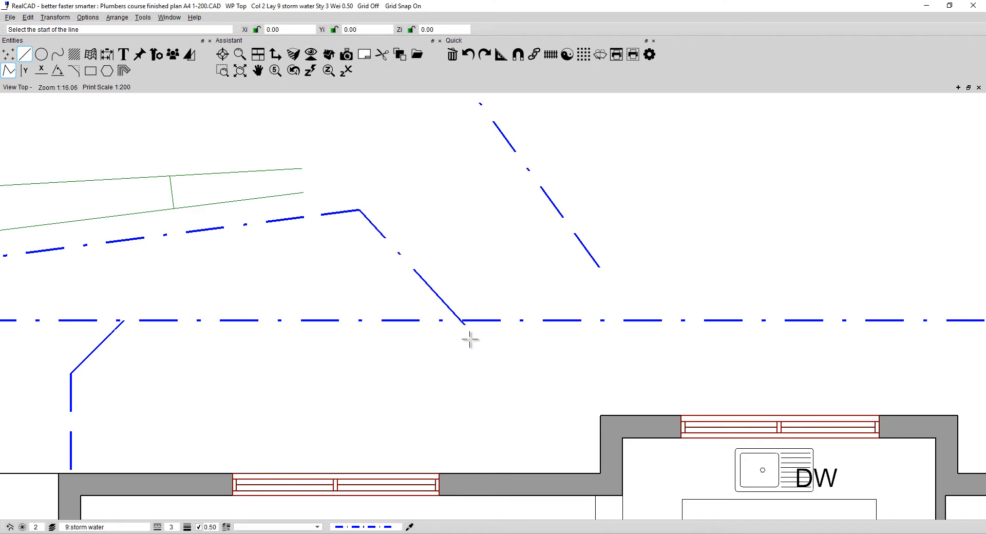
pyautogui.click(473, 328)
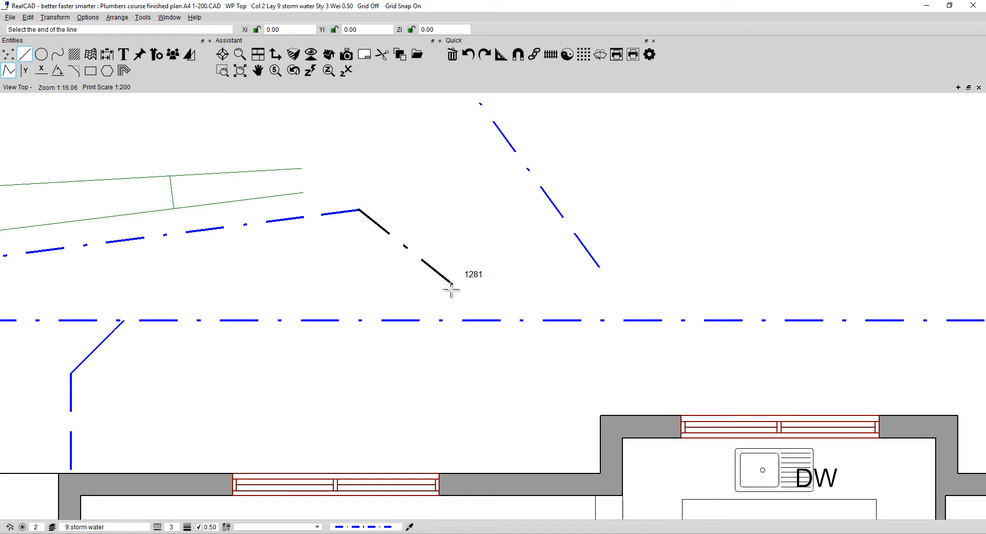
# Draw a steeper diagonal connector from the sloping embankment line's end to slightly past the horizontal run, and finish the line.
pyautogui.click(427, 322)
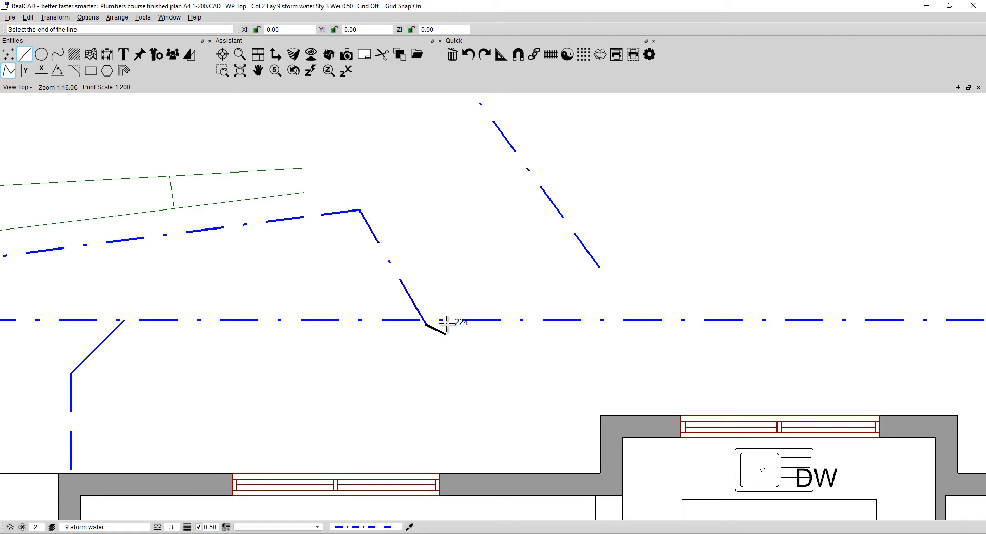
pyautogui.scroll(5, 426, 331)
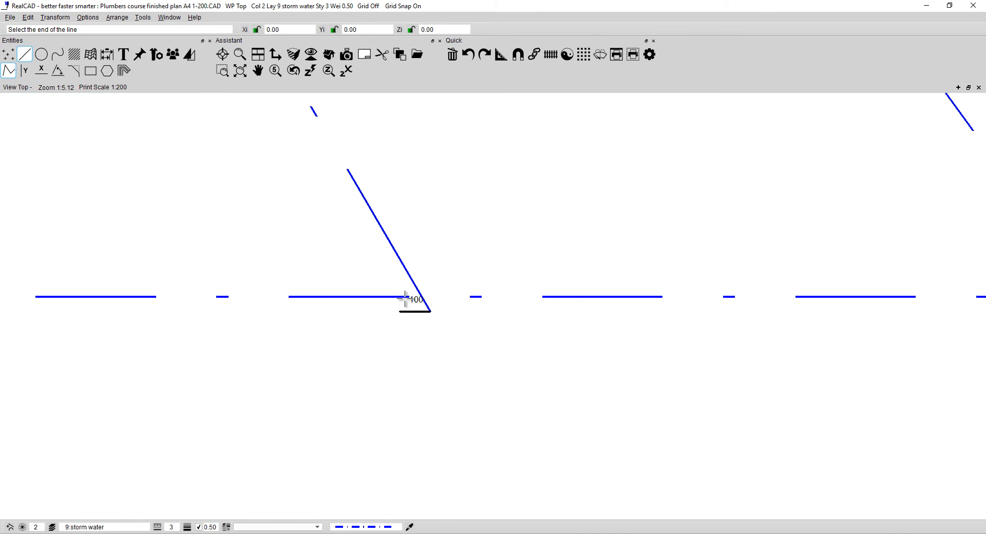
pyautogui.rightClick(450, 302)
pyautogui.rightClick(452, 302)
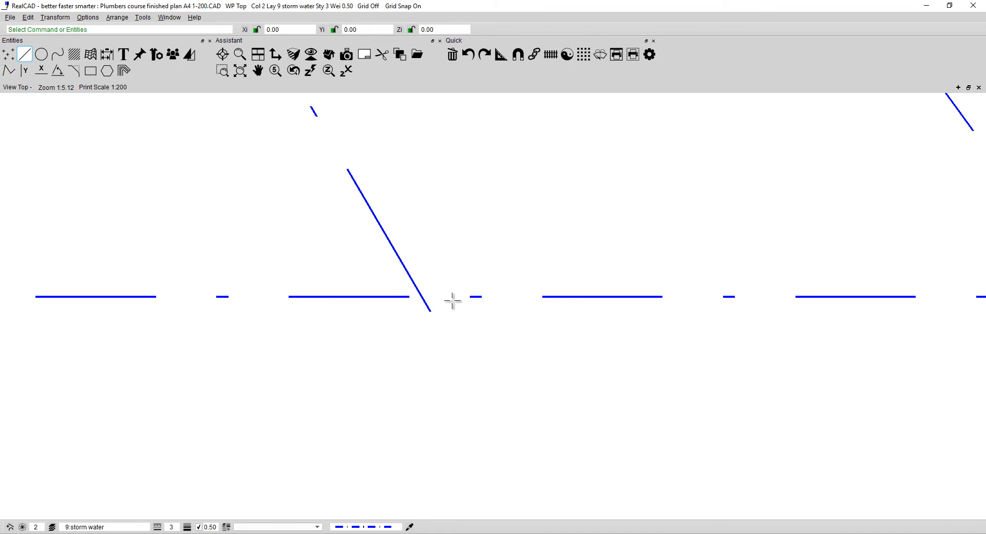
# Trim the overshooting end of the diagonal embankment connector to the horizontal stormwater run above the house.
pyautogui.scroll(3, 452, 301)
pyautogui.scroll(-9, 452, 300)
pyautogui.scroll(-2, 452, 301)
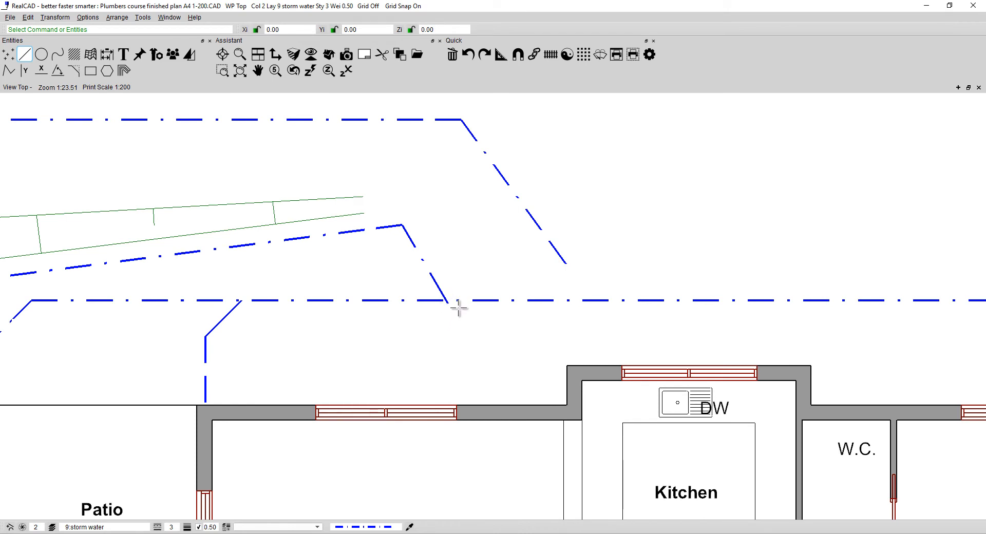
pyautogui.rightClick(434, 283)
pyautogui.click(450, 299)
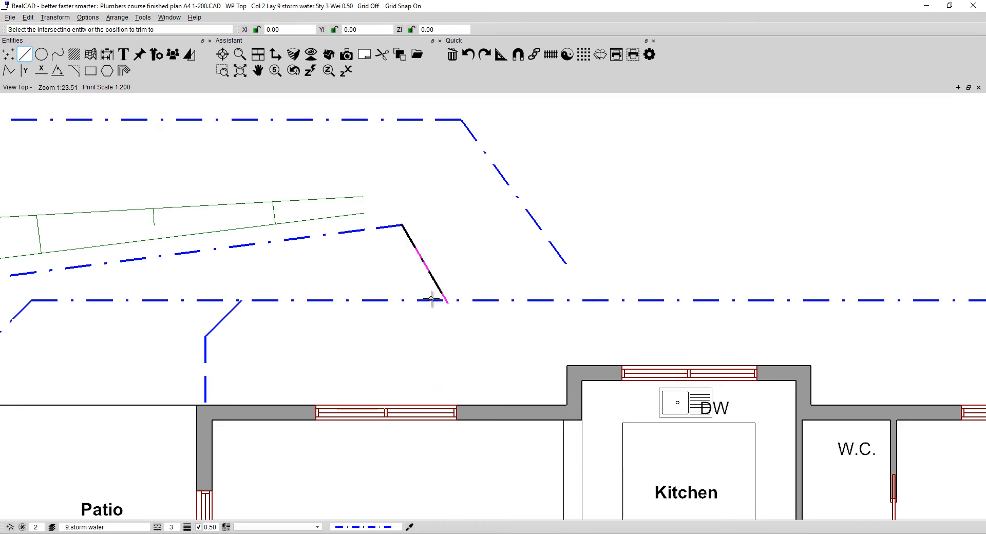
pyautogui.click(429, 301)
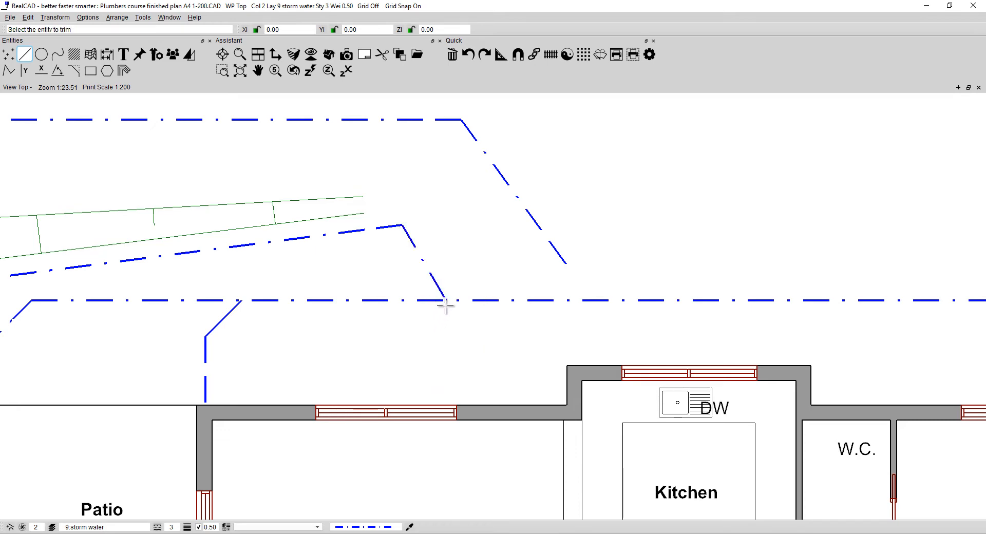
pyautogui.scroll(3, 446, 307)
pyautogui.scroll(2, 445, 306)
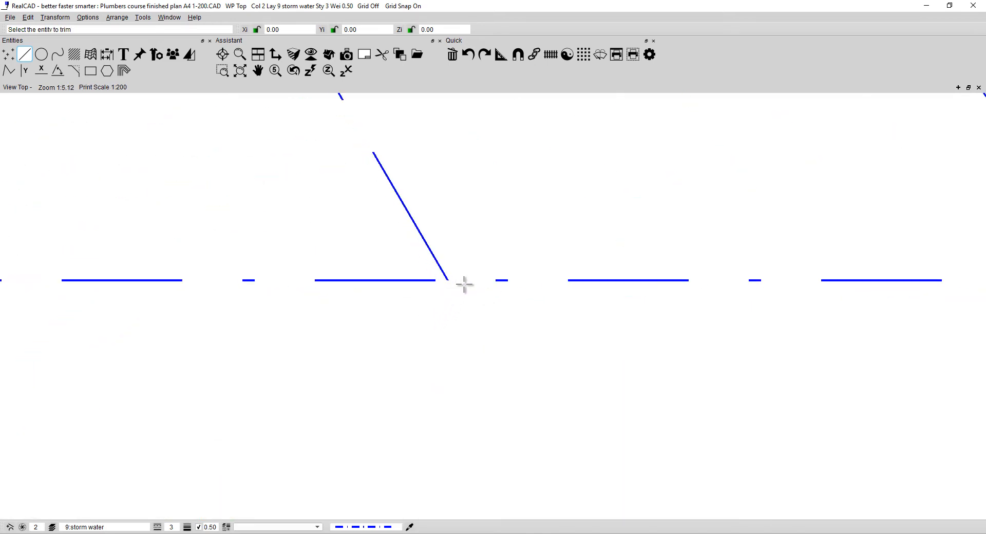
# Extend the diagonal end of the shed's stormwater line to meet the horizontal run above the kitchen.
pyautogui.scroll(-8, 487, 284)
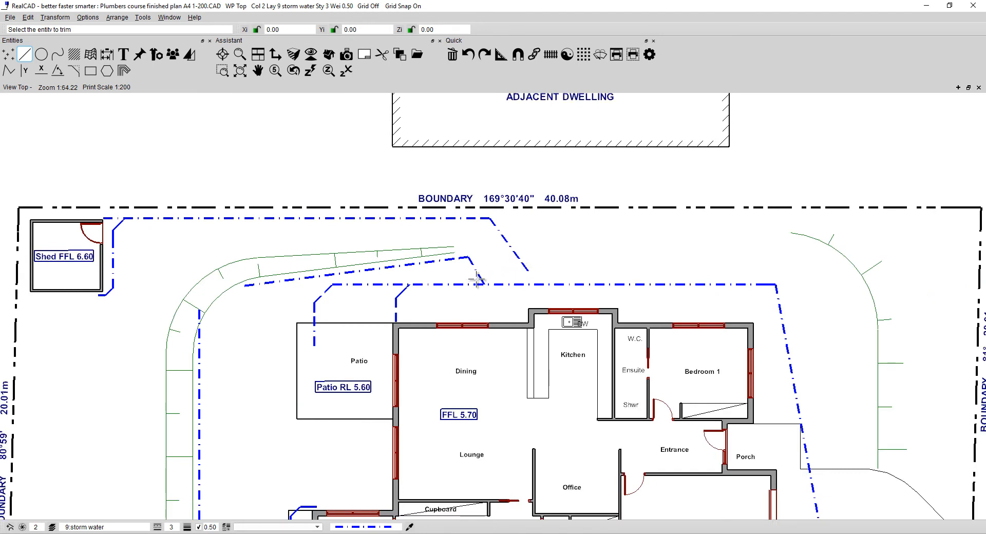
pyautogui.click(524, 265)
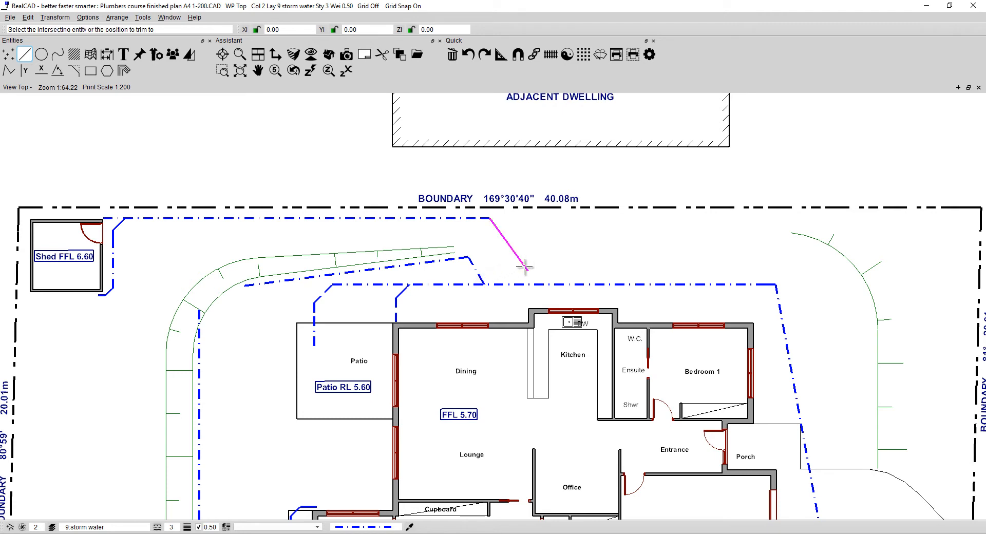
pyautogui.click(556, 285)
pyautogui.click(560, 283)
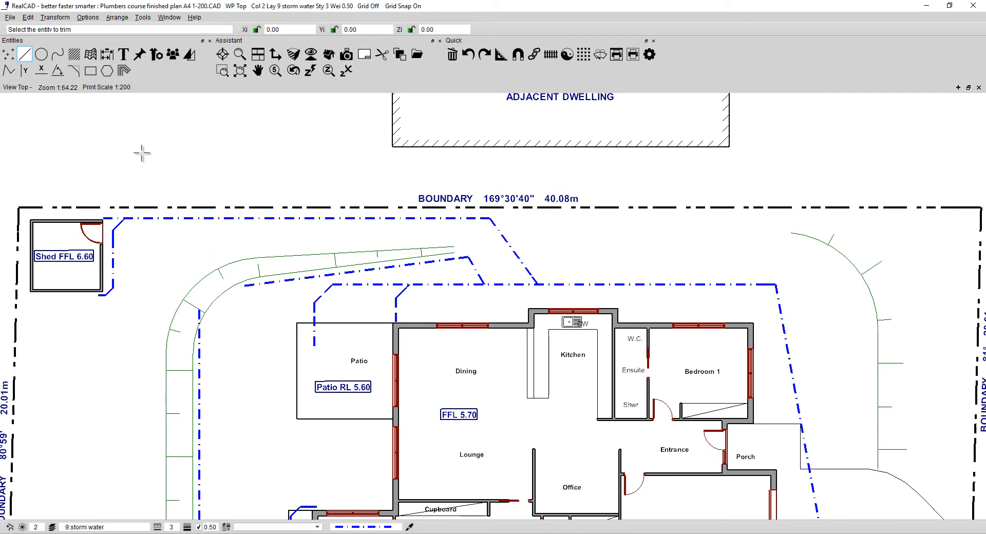
# Draw a three-point arc from the sloping stormwater line, touching the vertical line beside the embankment and ending past it, west of the patio.
pyautogui.click(41, 55)
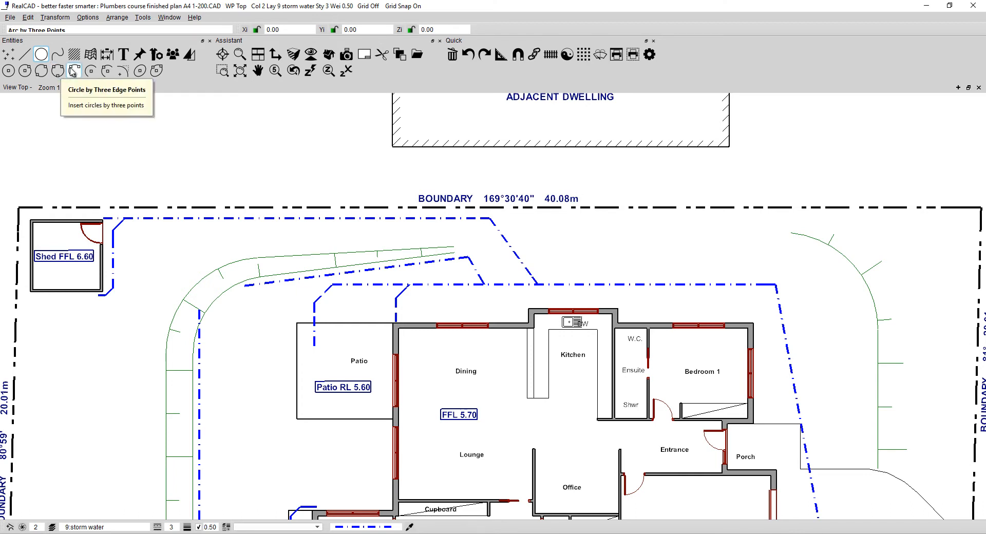
pyautogui.click(74, 71)
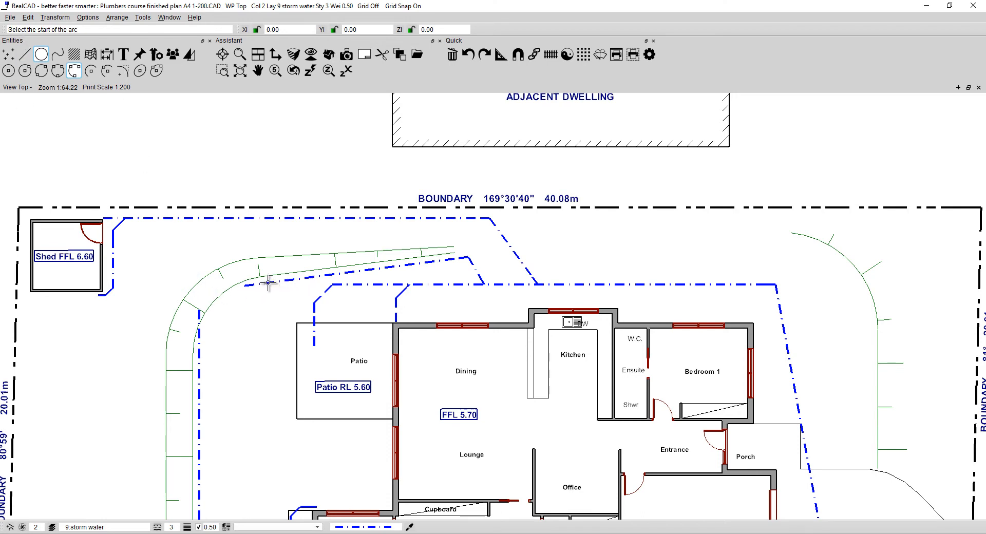
pyautogui.click(268, 282)
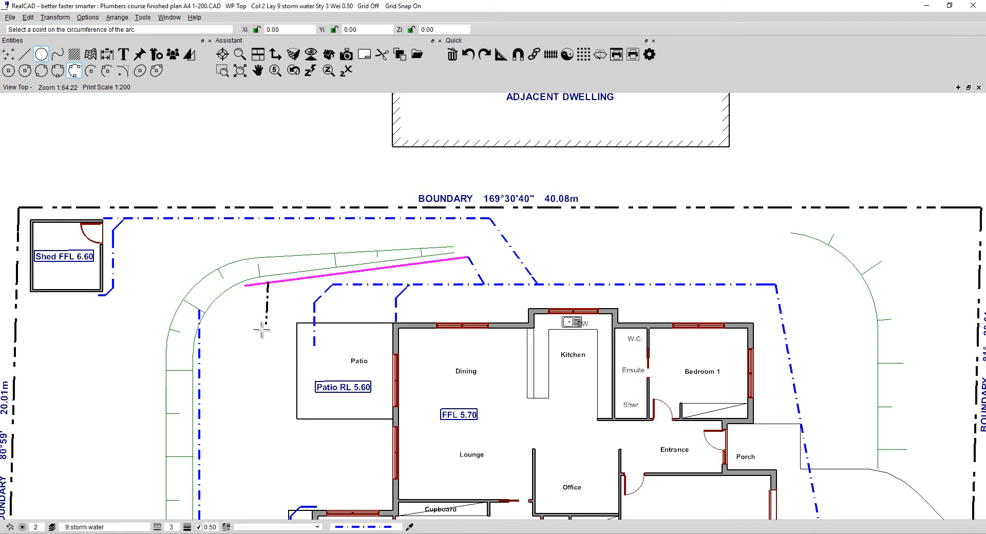
pyautogui.click(200, 361)
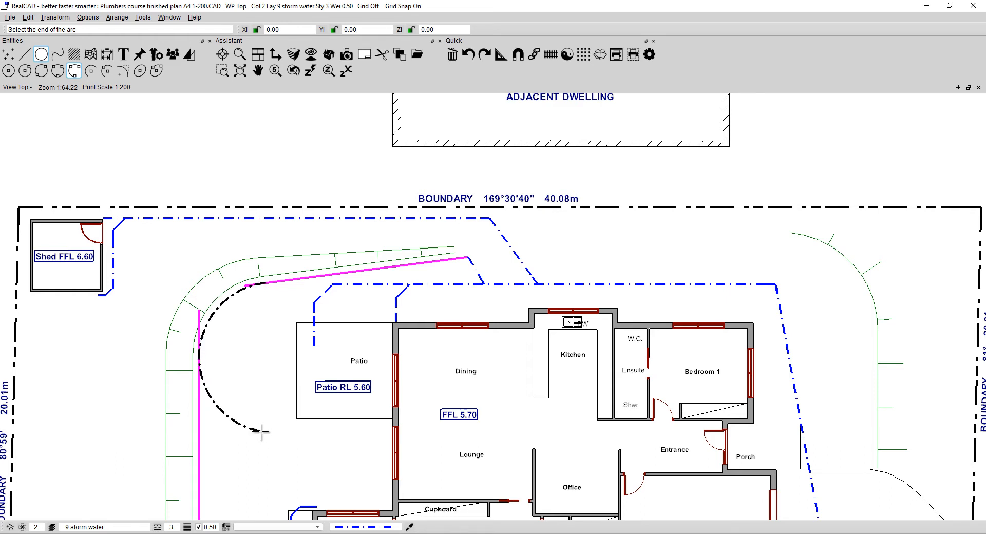
pyautogui.click(260, 431)
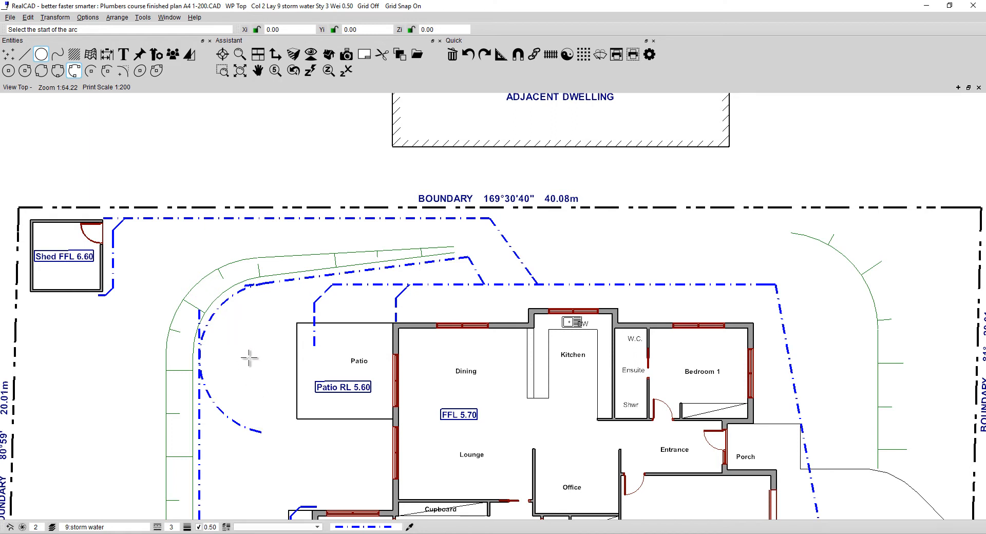
pyautogui.press('Escape')
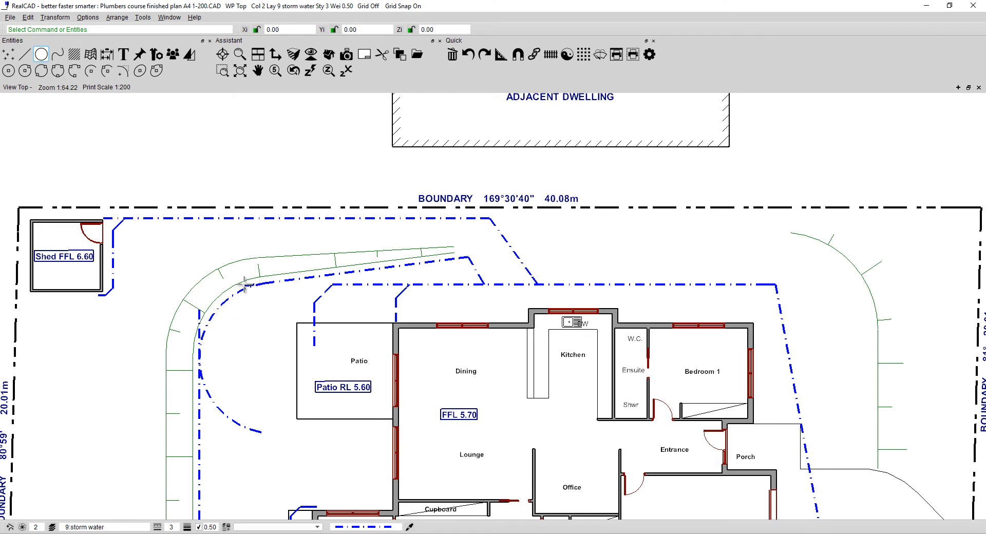
# Trim the surplus lower part of the new arc back to the vertical stormwater line.
pyautogui.rightClick(235, 425)
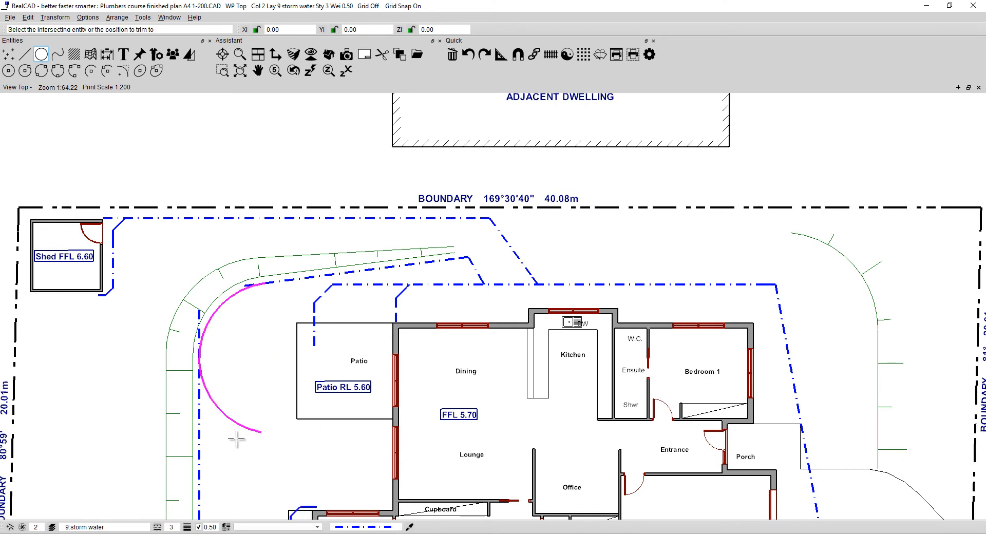
pyautogui.click(249, 439)
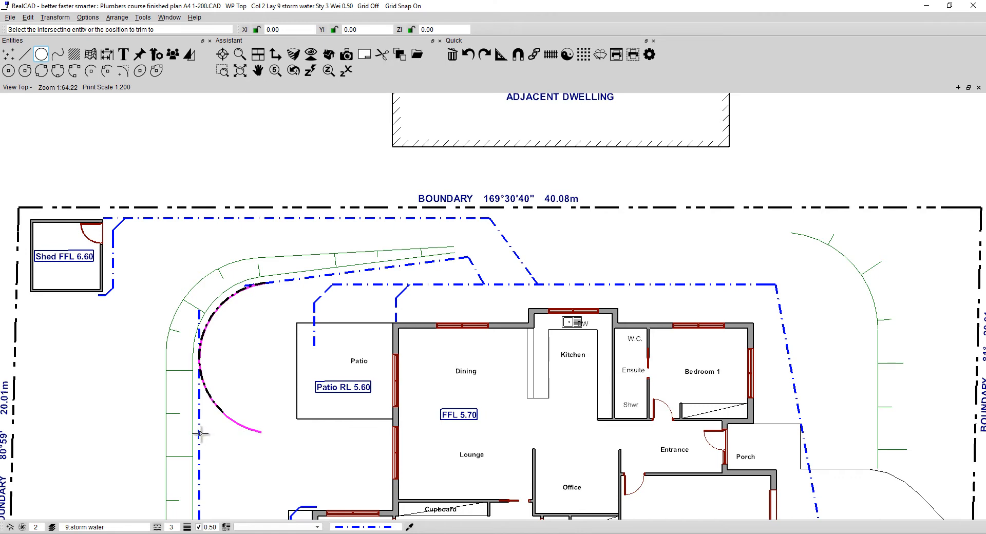
pyautogui.click(200, 434)
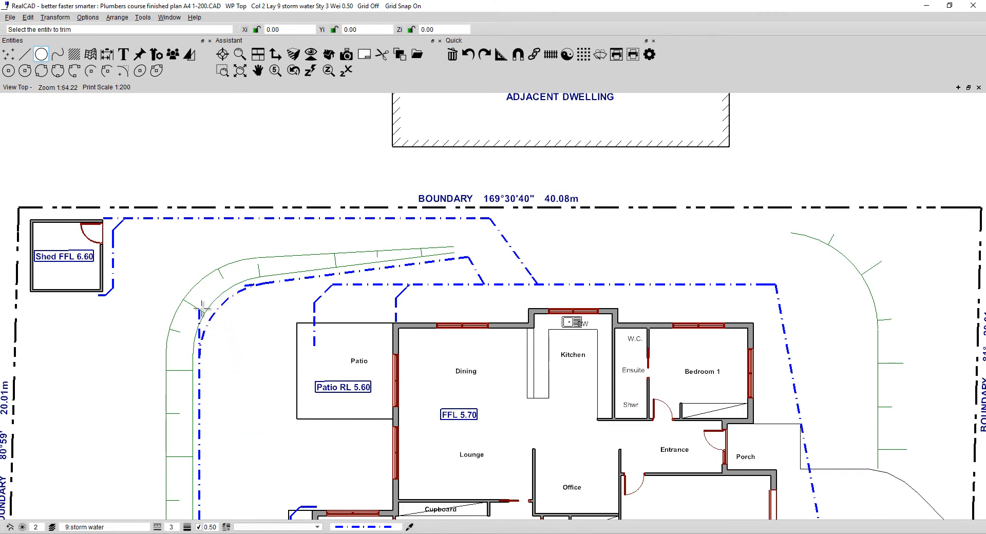
# Trim the overshooting ends of the vertical and sloping stormwater lines back to the arc at the upper embankment corner.
pyautogui.scroll(4, 202, 311)
pyautogui.scroll(1, 201, 319)
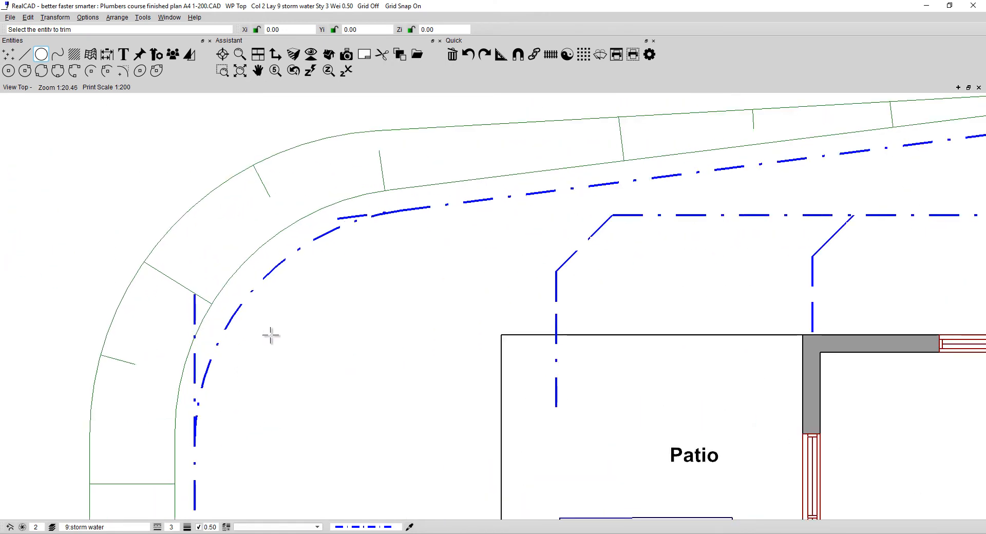
pyautogui.moveTo(265, 333); pyautogui.dragTo(282, 293, button='middle')
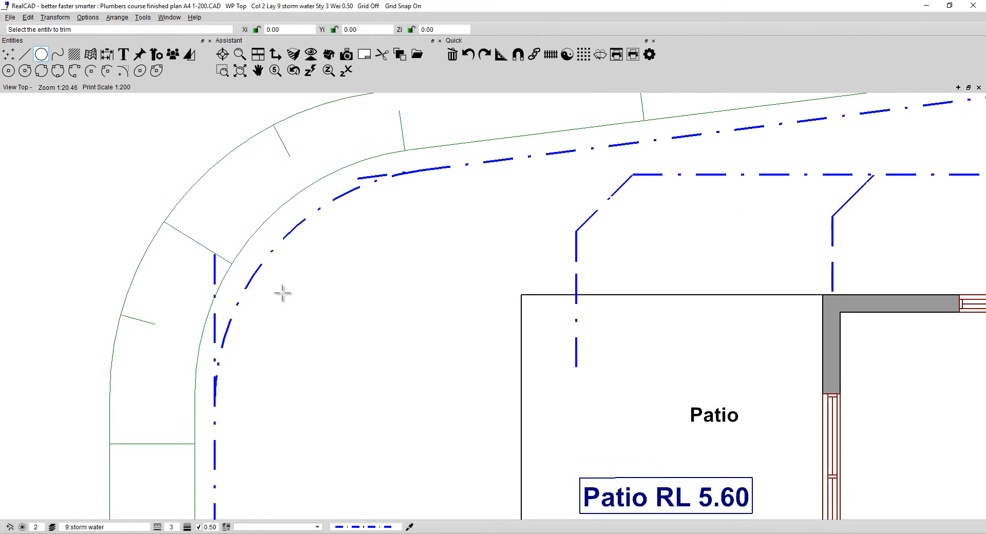
pyautogui.click(214, 264)
pyautogui.click(235, 307)
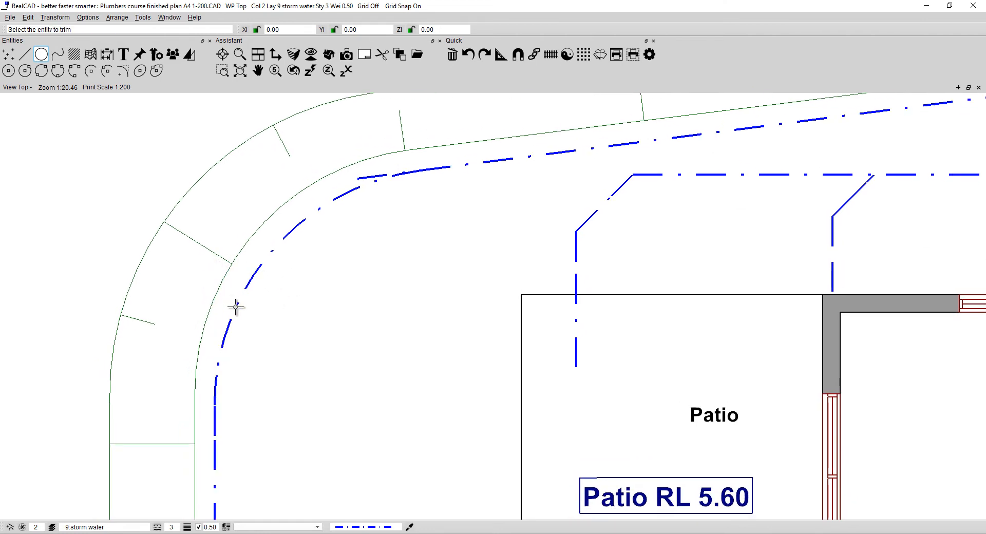
pyautogui.click(361, 177)
pyautogui.click(357, 189)
# Draw a three-point arc from the vertical stormwater line, touching the lower sloping line near the deck and ending inside Bedroom 2.
pyautogui.scroll(-3, 358, 218)
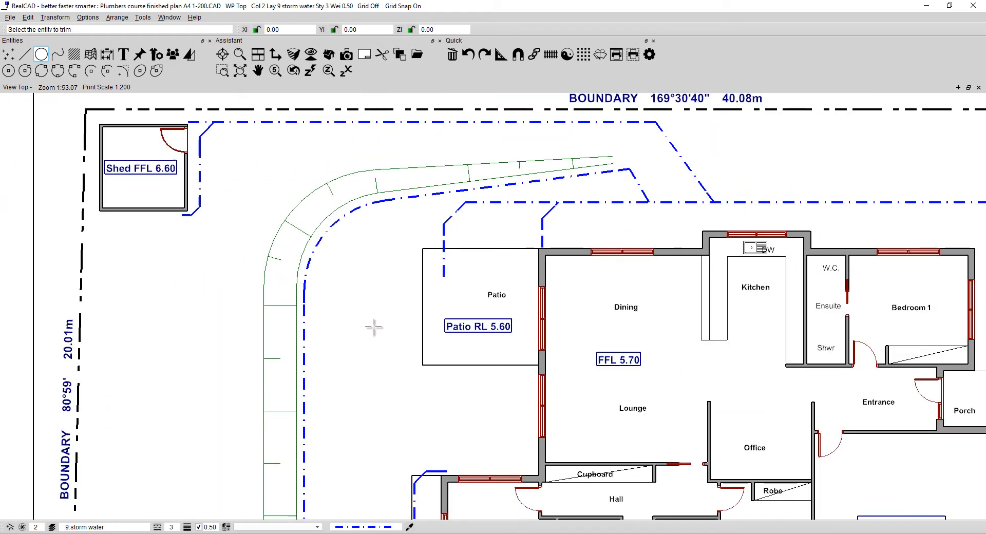
pyautogui.moveTo(372, 336); pyautogui.dragTo(325, 108, button='middle')
pyautogui.scroll(-2, 324, 108)
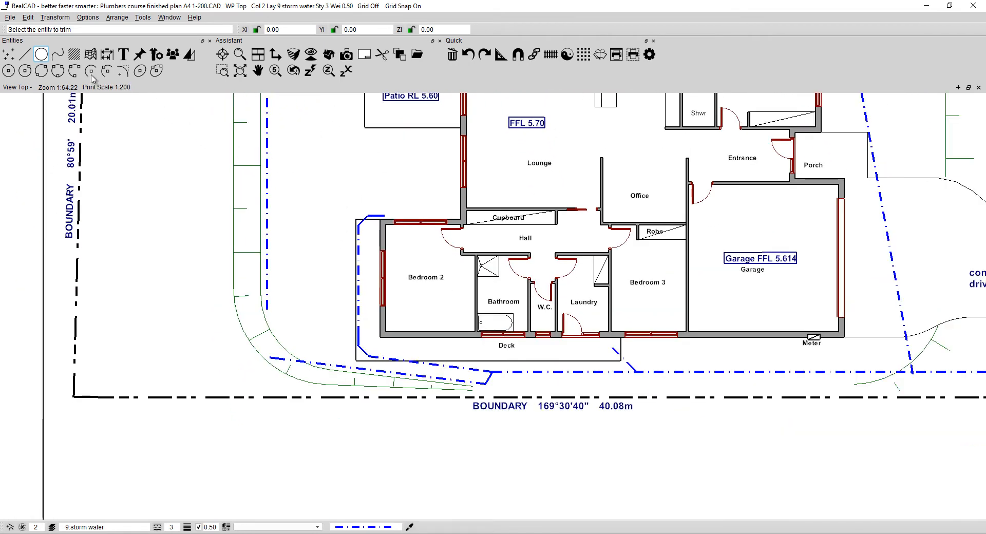
pyautogui.click(74, 71)
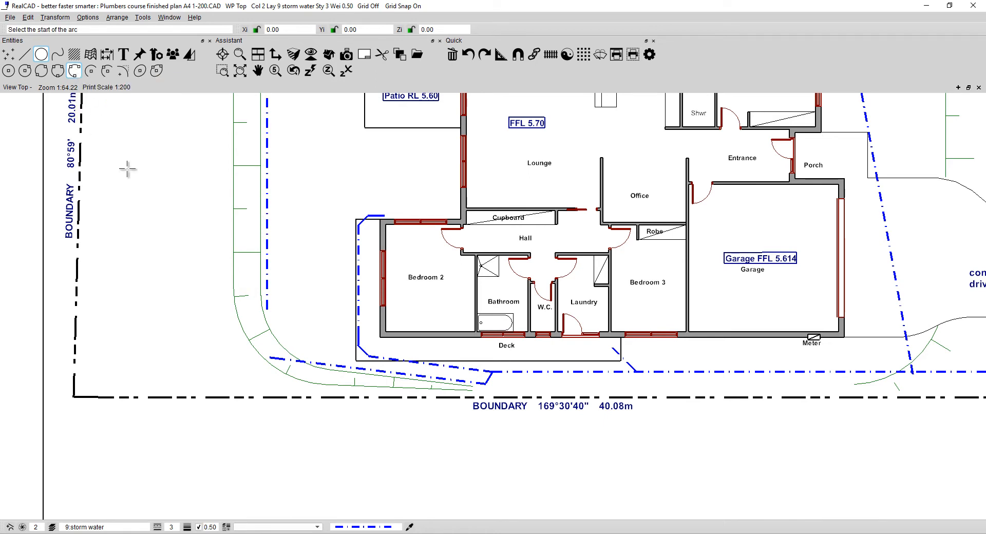
pyautogui.click(266, 267)
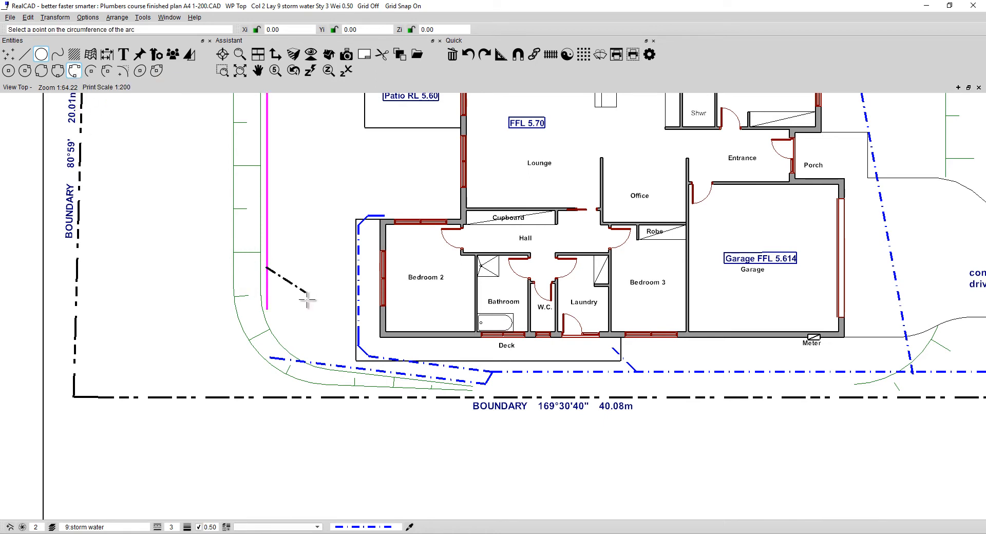
pyautogui.click(324, 363)
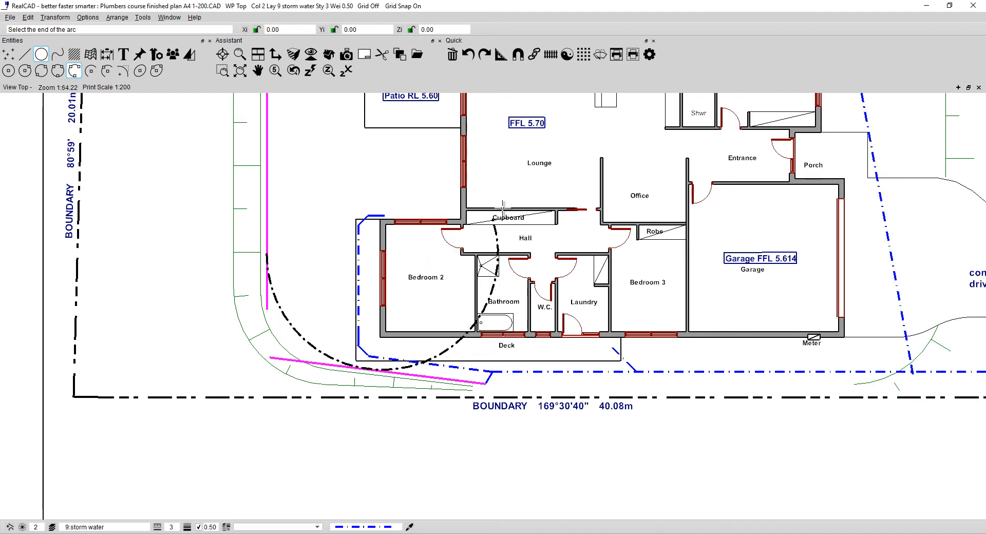
pyautogui.click(434, 261)
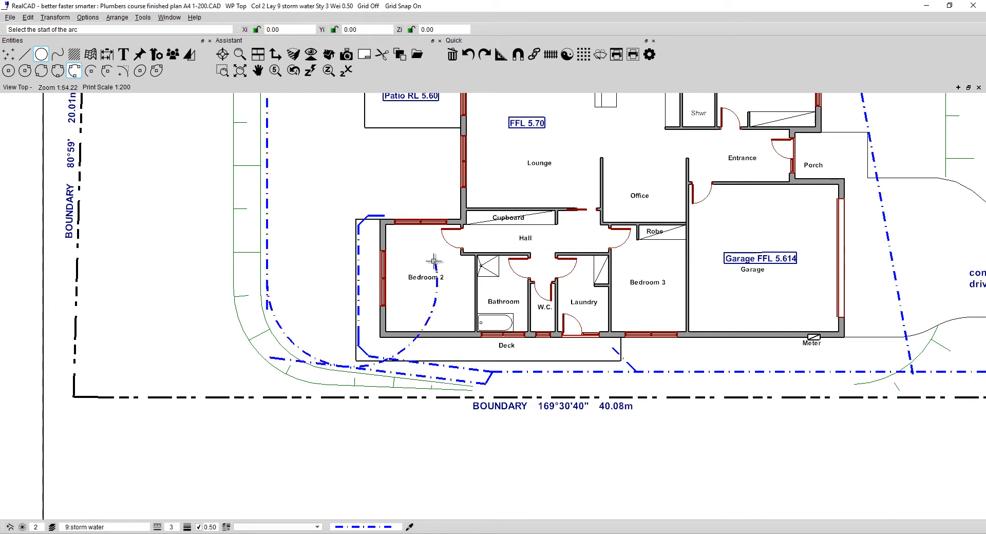
pyautogui.press('Escape')
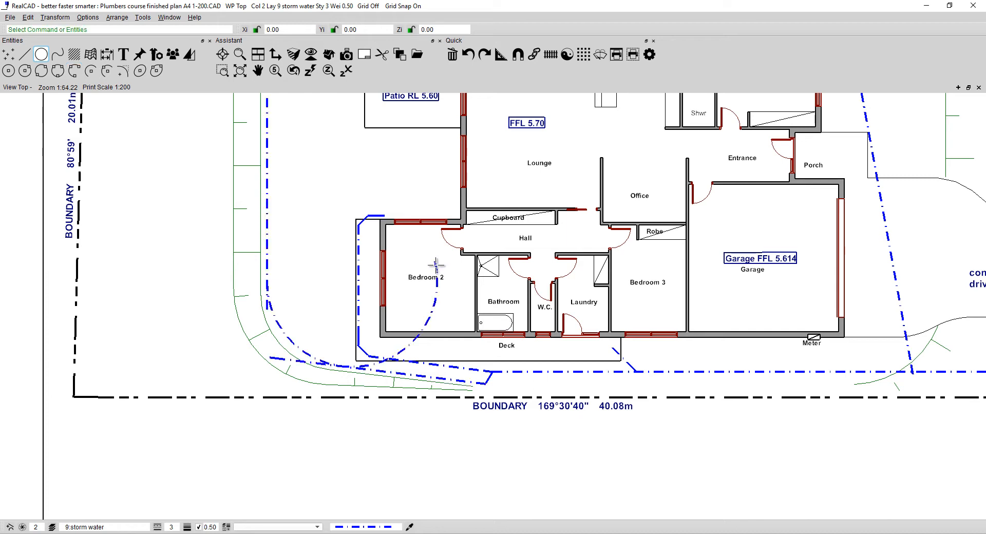
# Trim the surplus part of the lower arc through Bedroom 2 back to the sloping stormwater line.
pyautogui.rightClick(436, 265)
pyautogui.moveTo(479, 308)
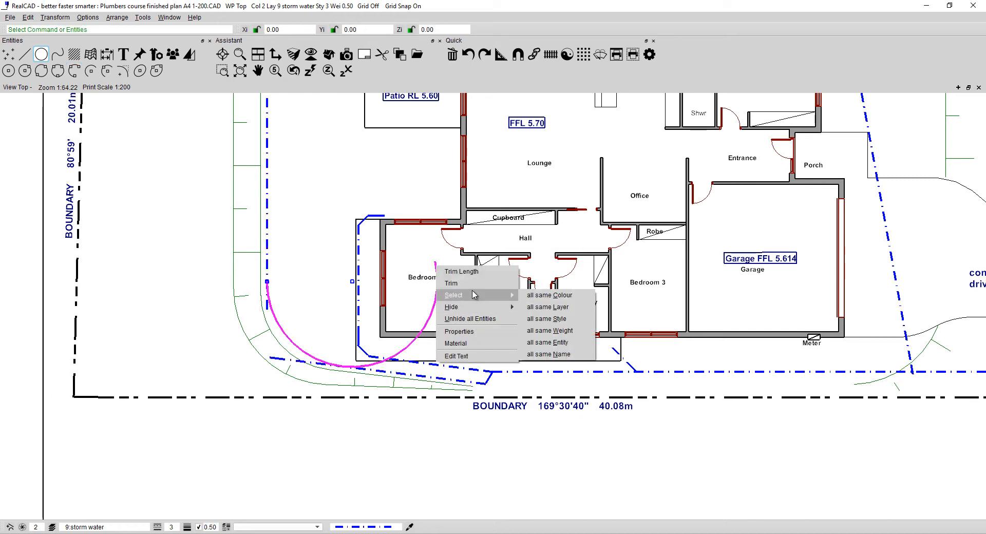
pyautogui.click(452, 283)
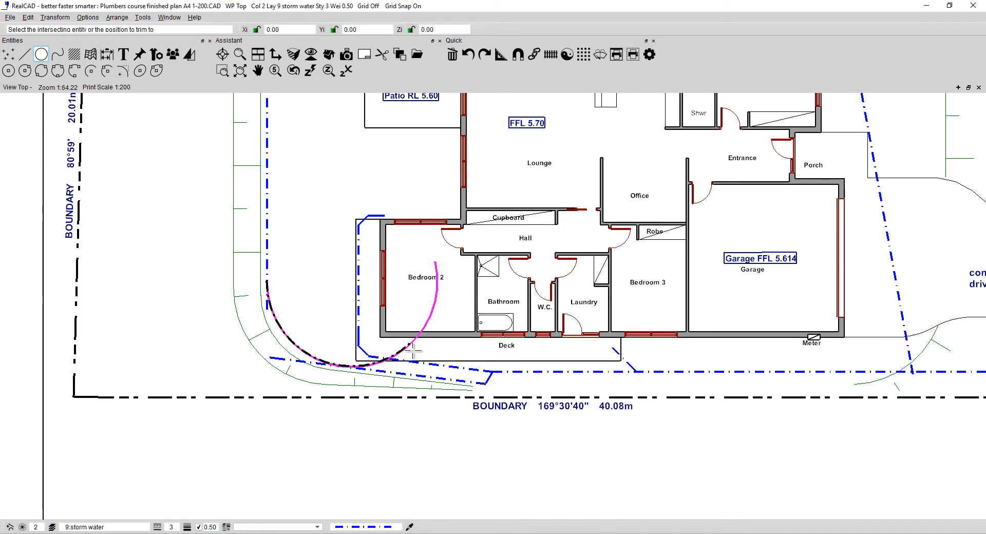
pyautogui.click(401, 373)
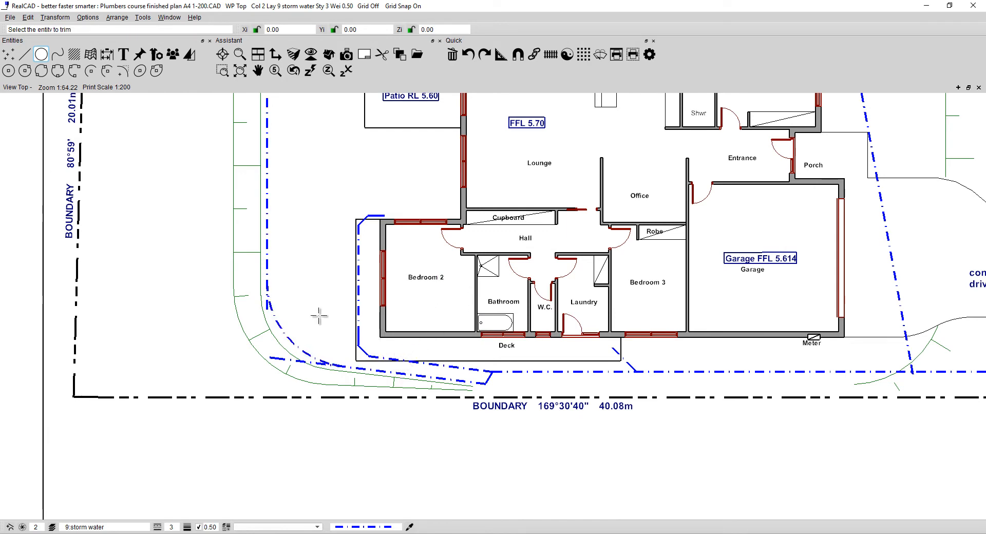
# Trim the overshooting ends of the lower sloping line and the vertical stormwater line back to the arc at the lower embankment corner.
pyautogui.click(279, 359)
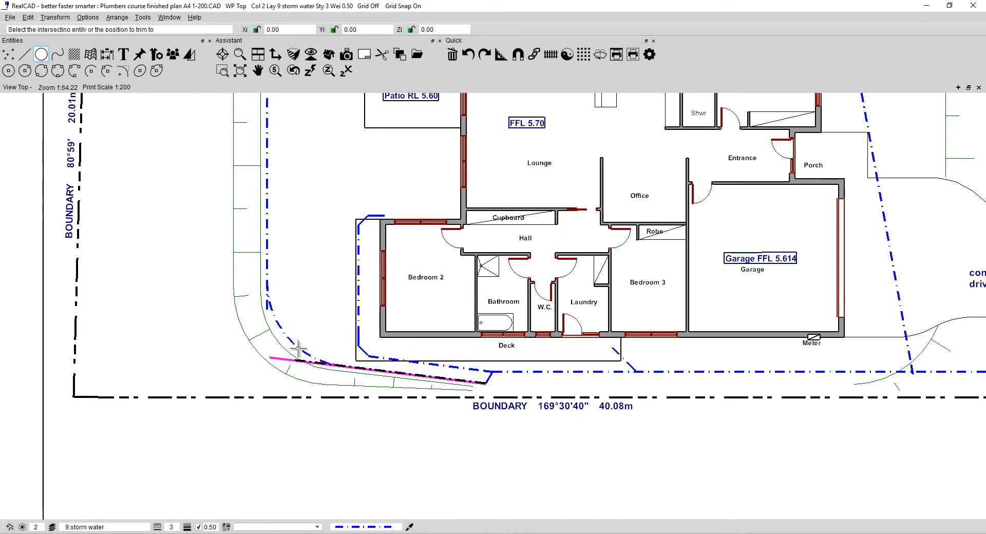
pyautogui.click(302, 352)
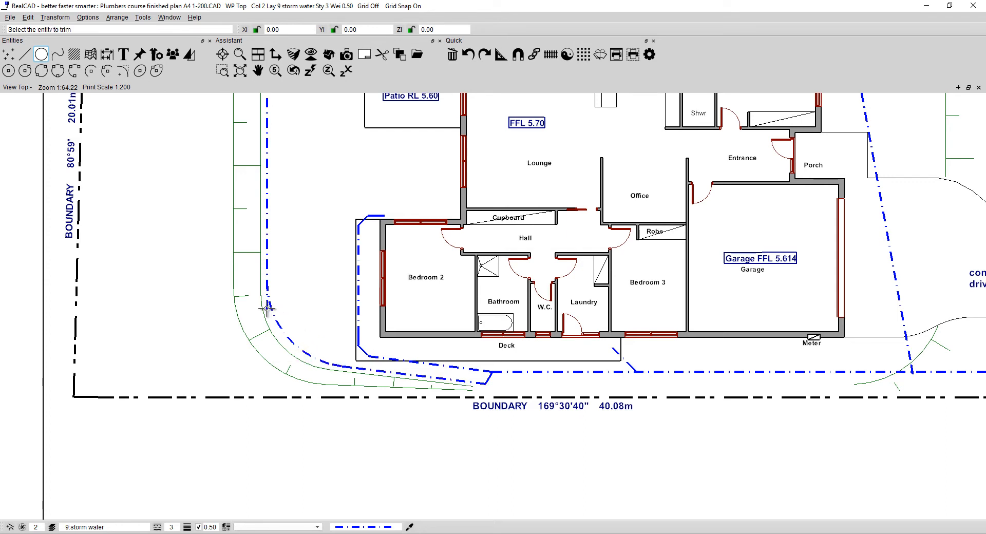
pyautogui.click(266, 243)
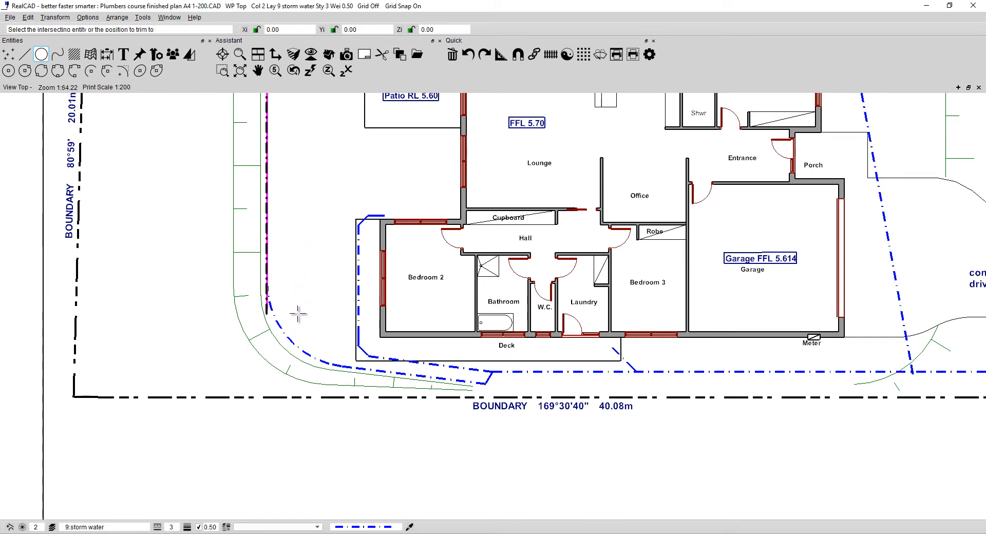
pyautogui.click(279, 324)
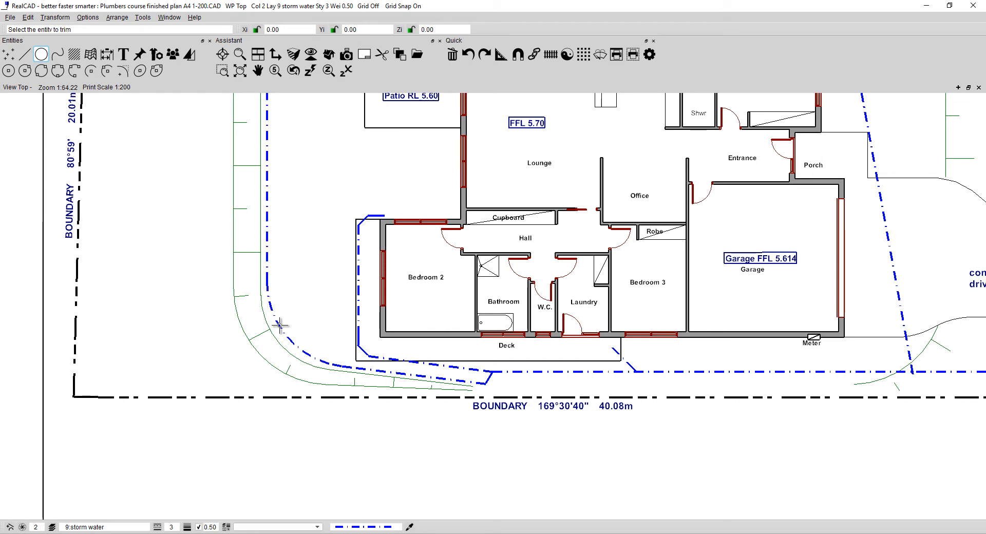
# Clone the attributes of the legend's red dashed sewer line so that sewer becomes the current layer and line style.
pyautogui.scroll(-2, 317, 321)
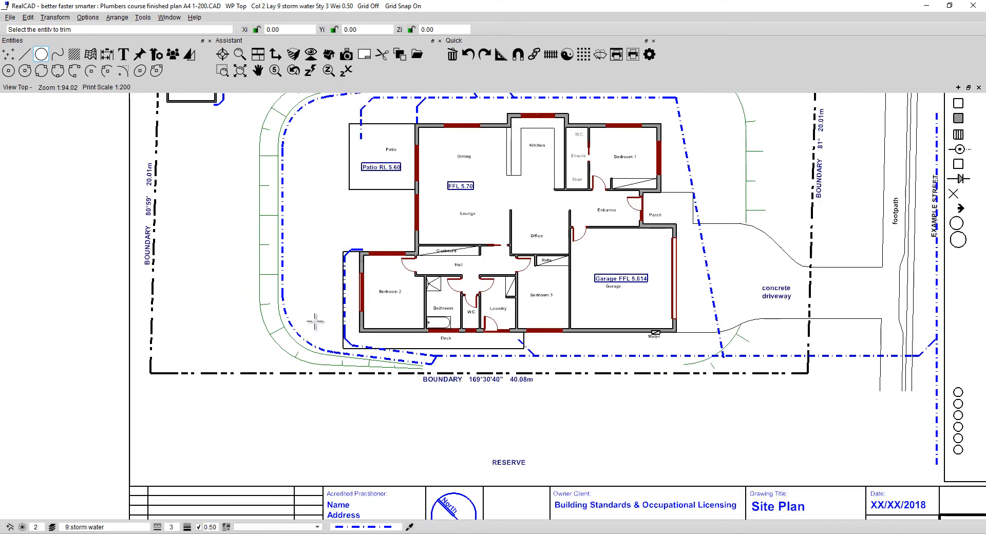
pyautogui.moveTo(308, 340)
pyautogui.mouseDown(button='middle')
pyautogui.moveTo(219, 406)
pyautogui.moveTo(238, 392)
pyautogui.mouseUp(button='middle')
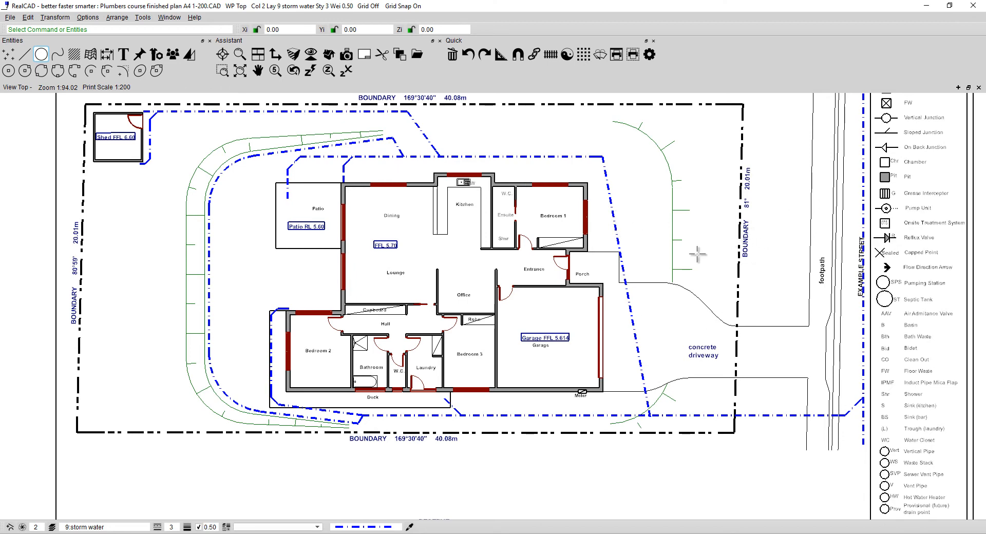
pyautogui.scroll(-3, 698, 254)
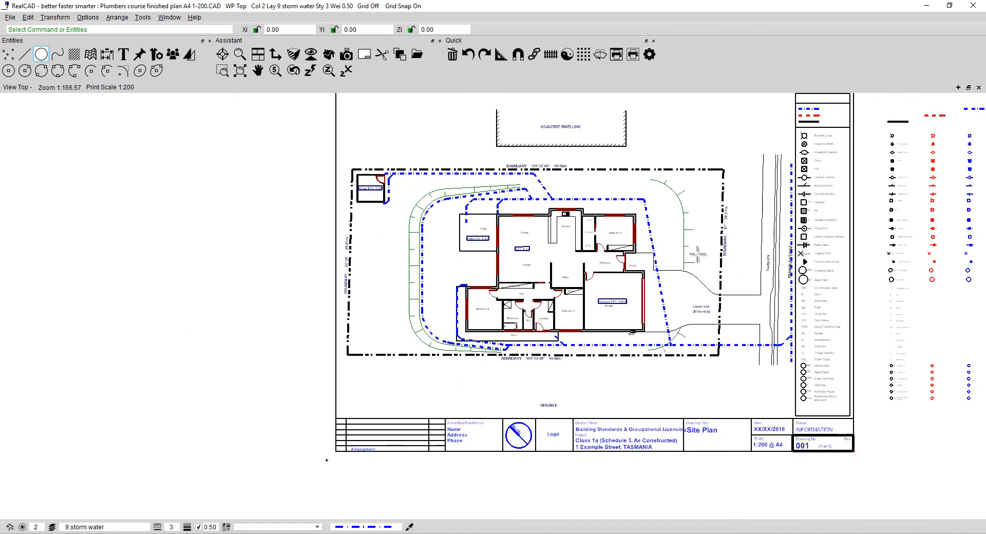
pyautogui.moveTo(697, 254); pyautogui.dragTo(559, 284, button='middle')
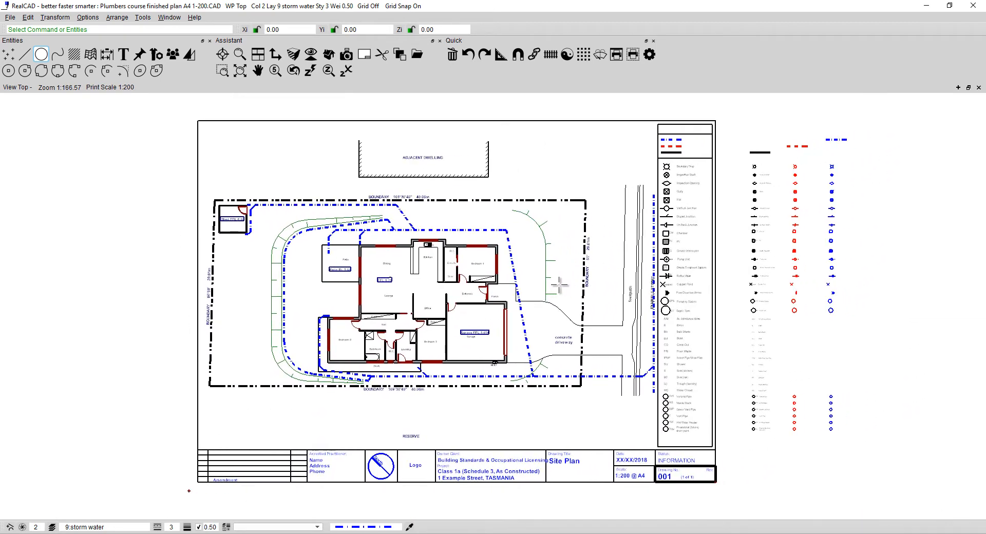
pyautogui.click(411, 526)
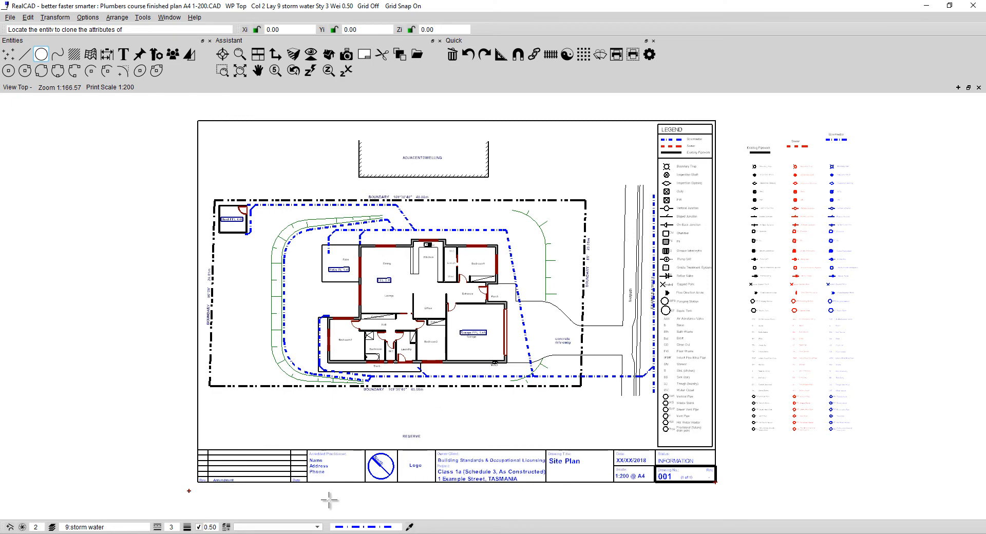
pyautogui.click(318, 526)
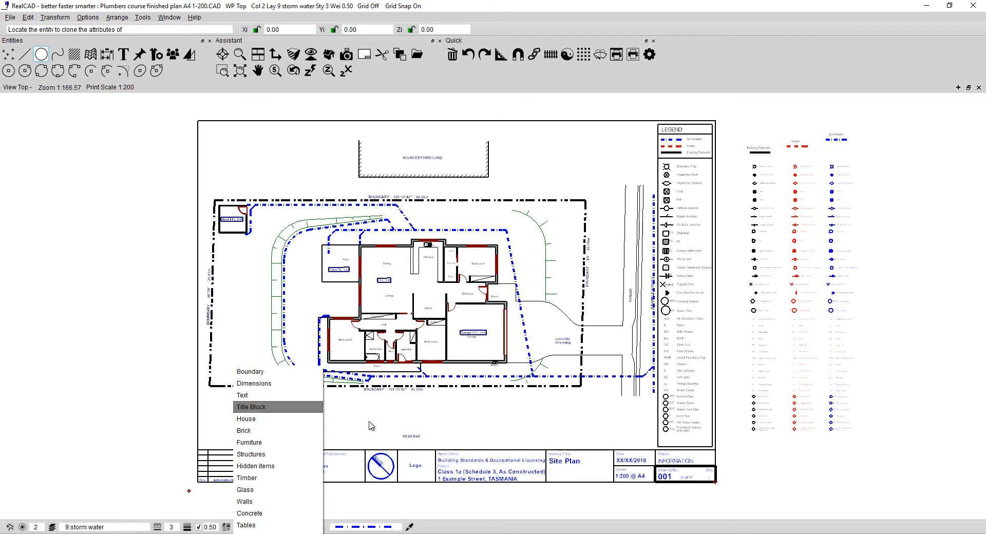
pyautogui.click(409, 527)
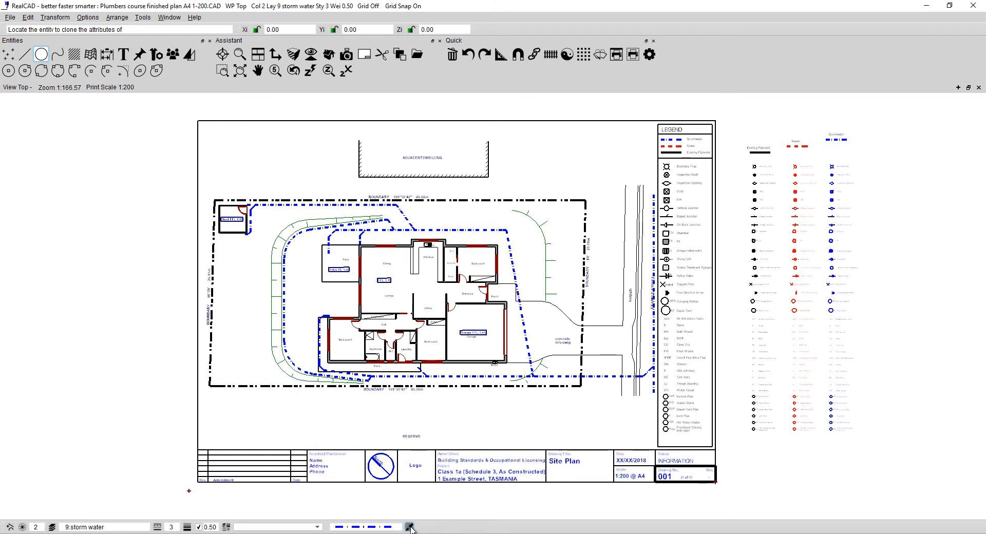
pyautogui.click(672, 146)
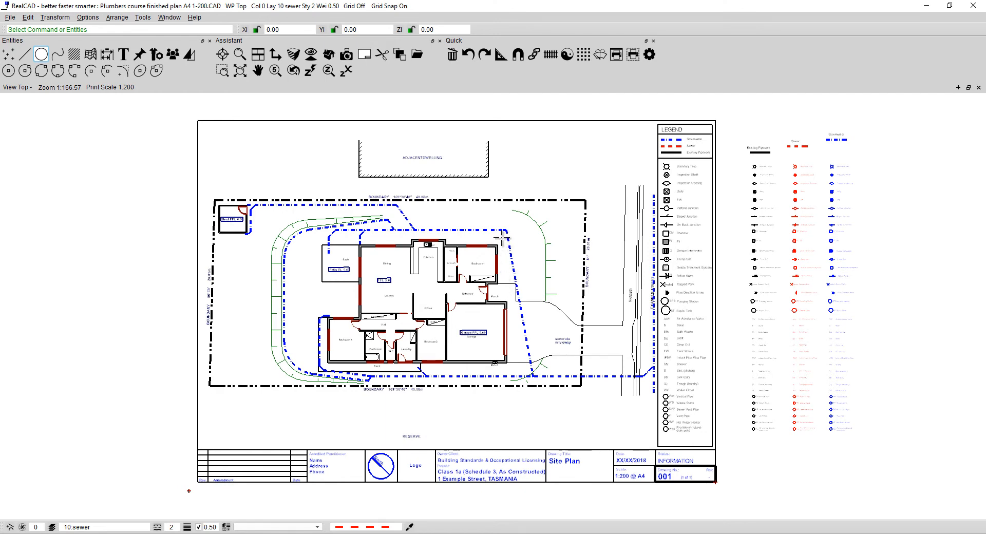
pyautogui.scroll(4, 502, 237)
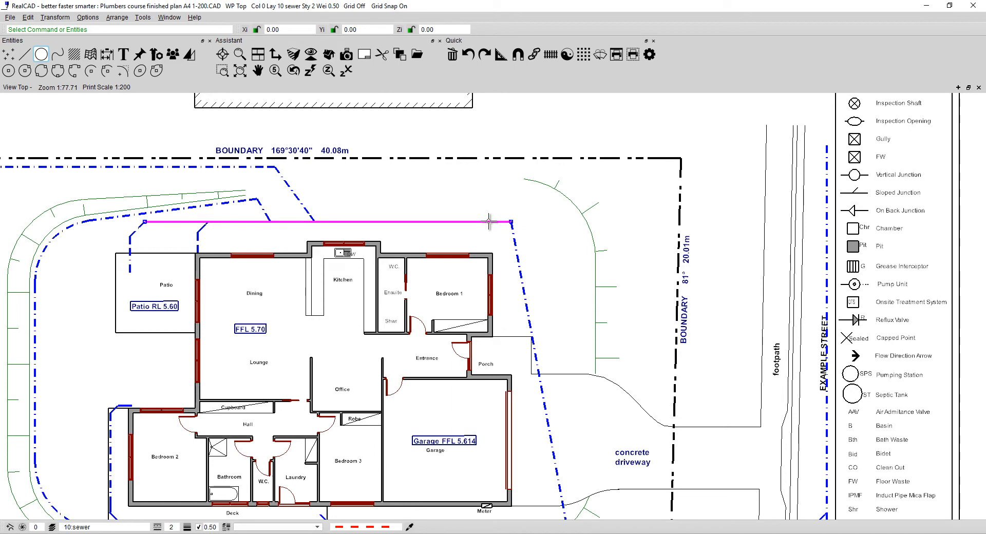
# Offset the stormwater lines above the house and beside the garage towards the building as sewer lines, without round corners.
pyautogui.click(518, 259)
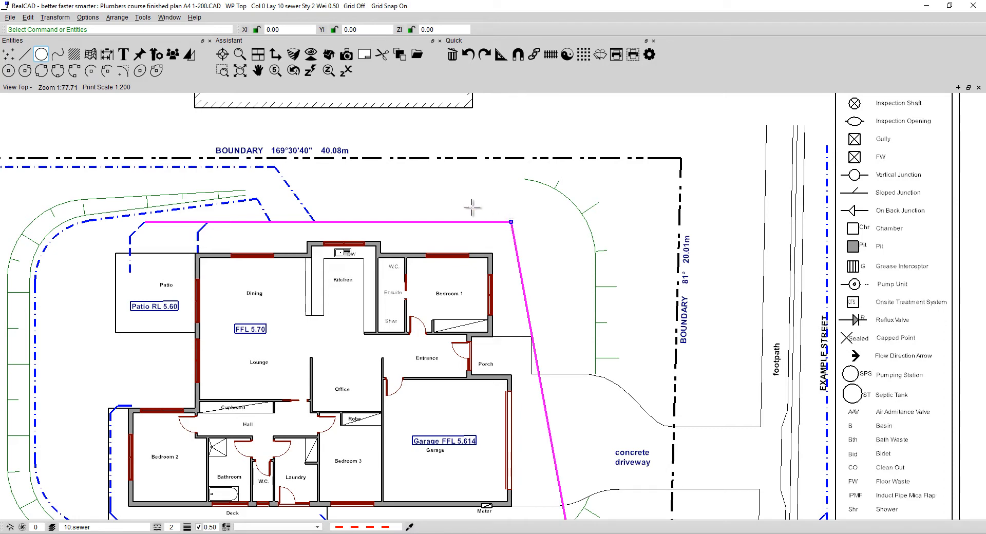
pyautogui.click(191, 59)
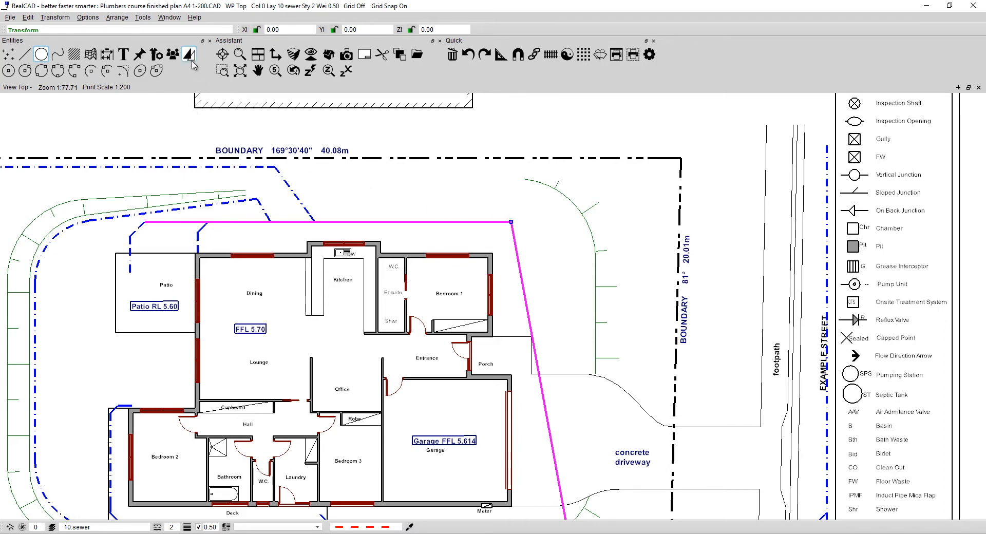
pyautogui.click(191, 59)
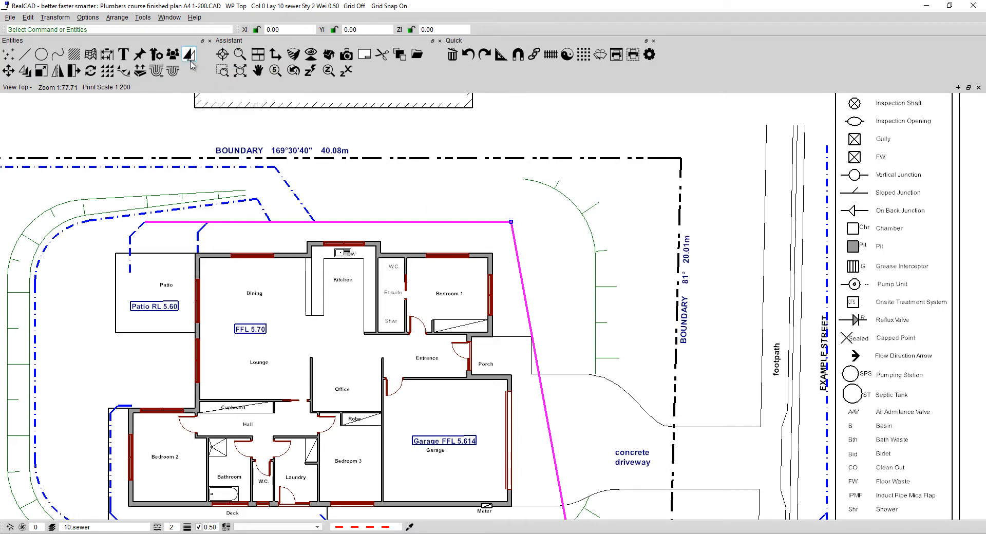
pyautogui.click(173, 70)
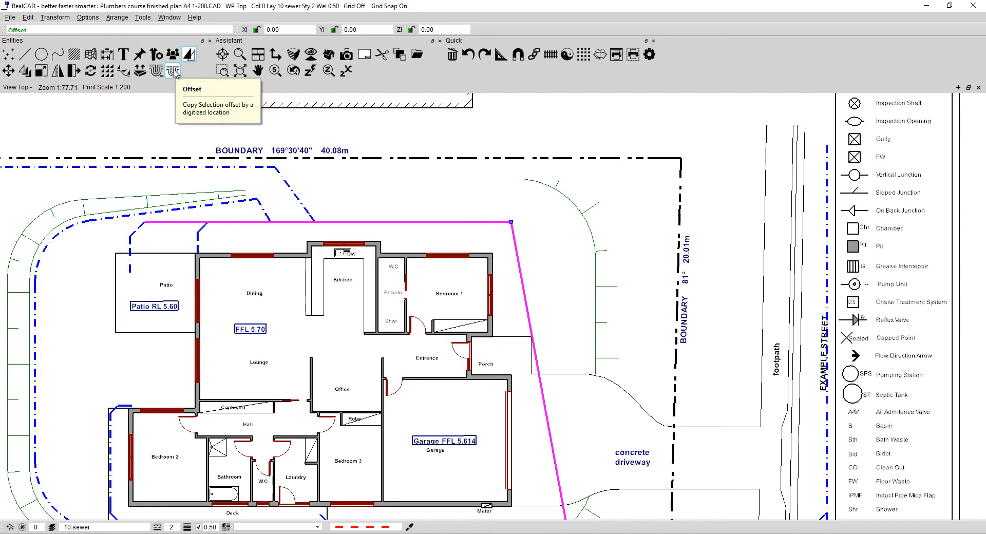
pyautogui.click(175, 73)
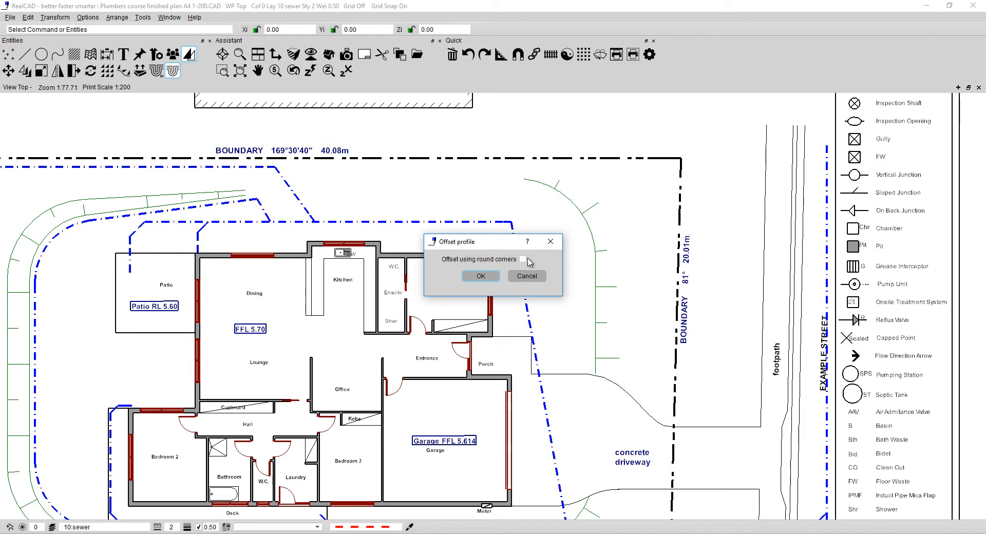
pyautogui.click(481, 277)
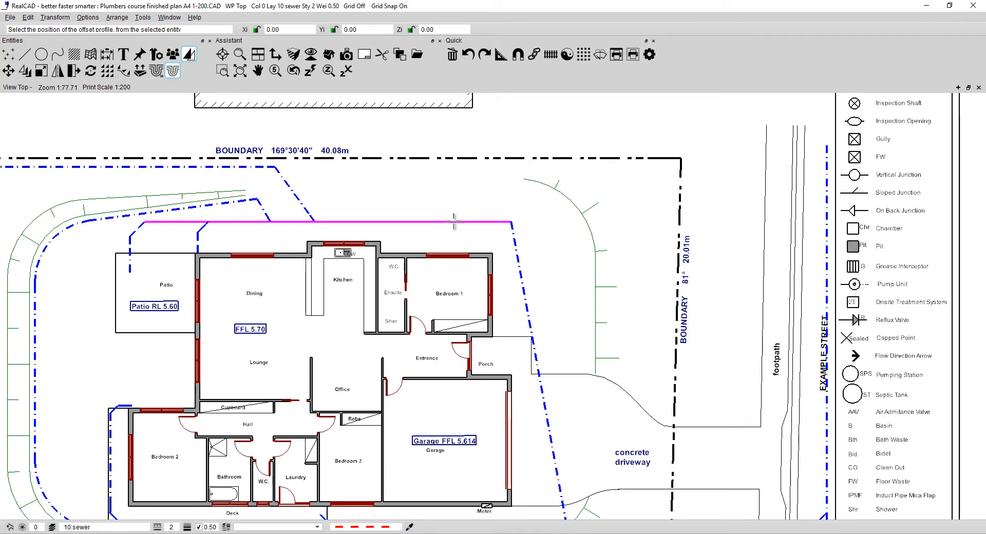
pyautogui.click(482, 231)
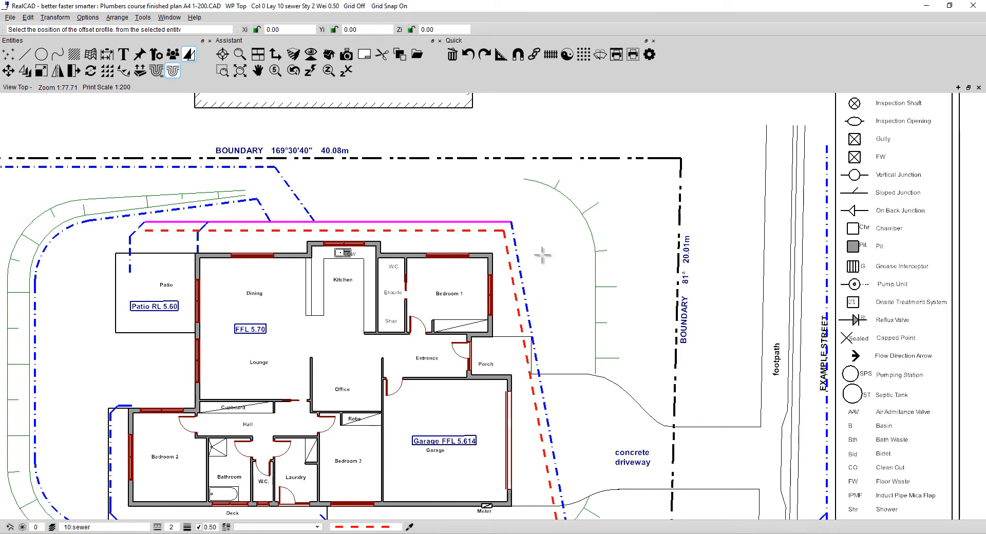
pyautogui.click(536, 204)
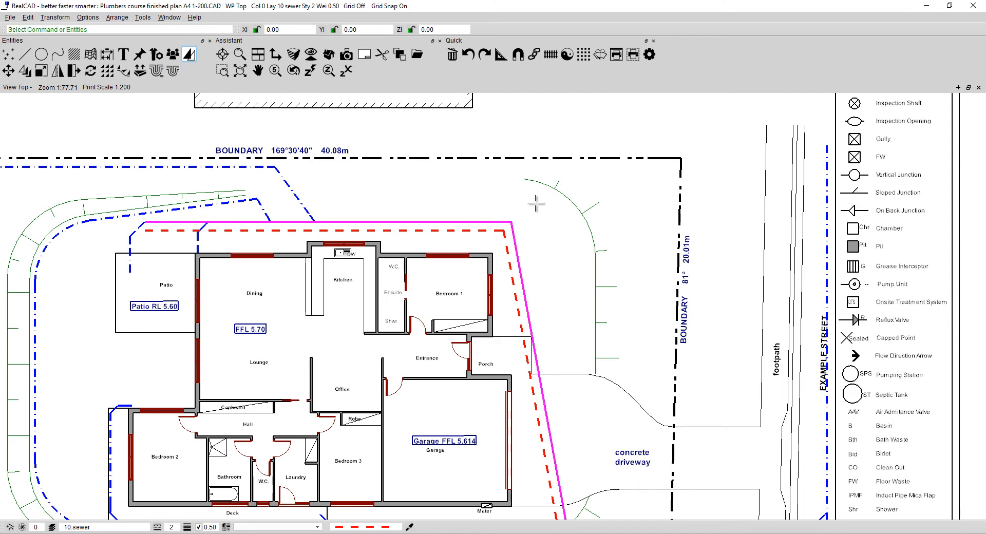
pyautogui.press('Escape')
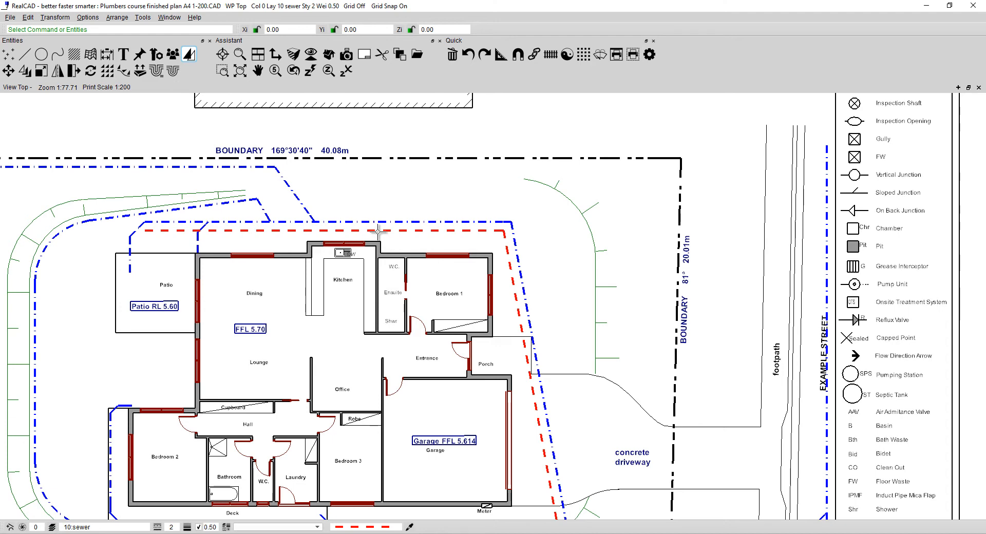
# Trim the patio end of the upper horizontal sewer line back to a point above the kitchen sink.
pyautogui.rightClick(160, 235)
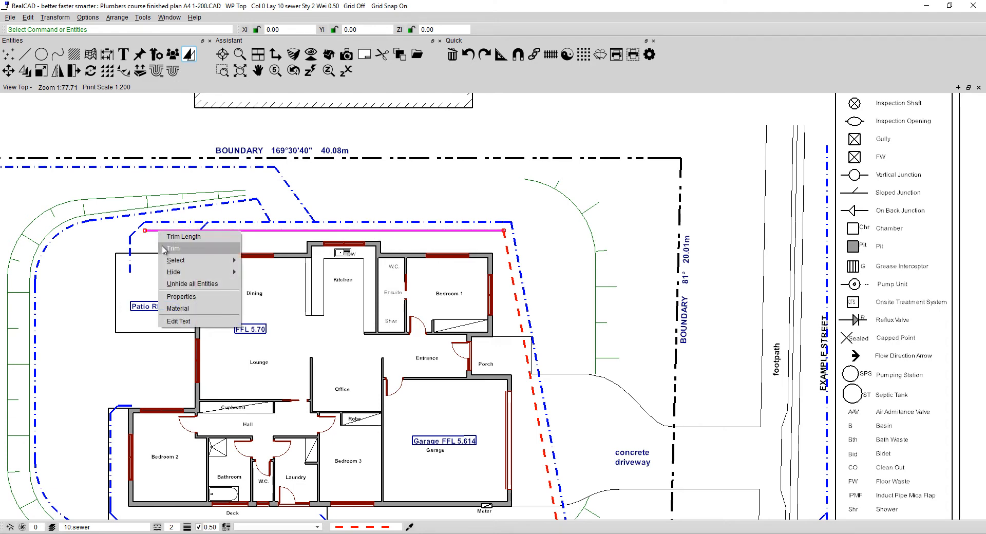
pyautogui.click(164, 248)
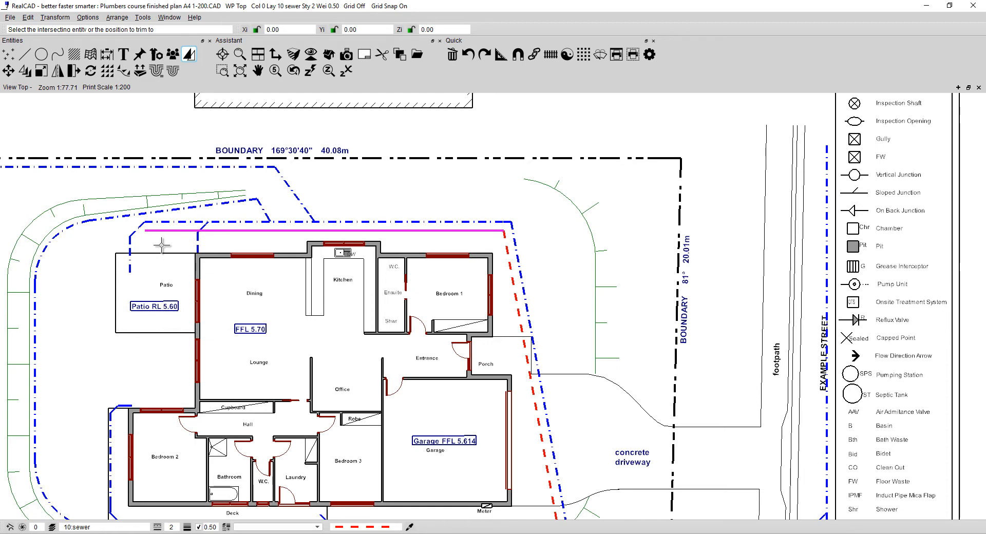
pyautogui.click(352, 230)
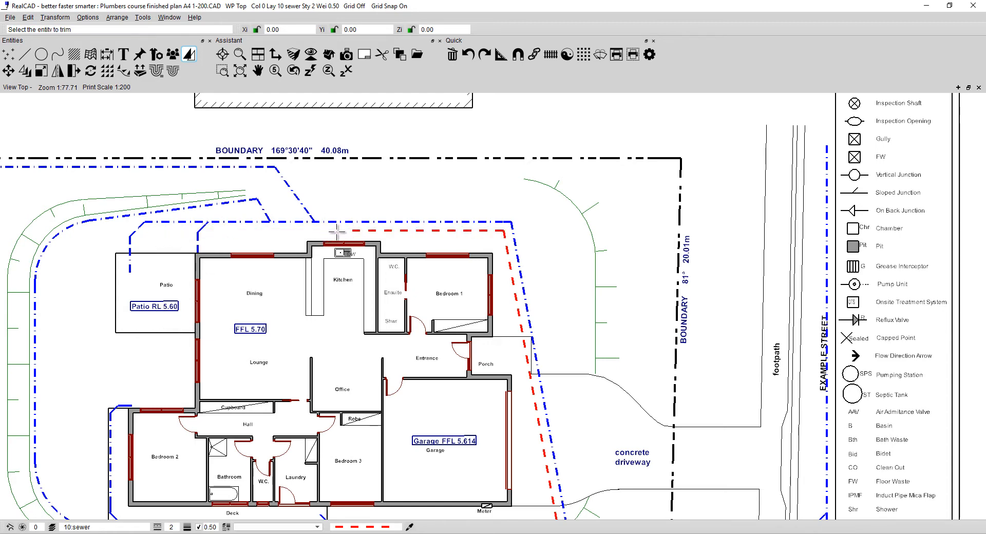
# Trim the lower end of the sloping sewer line beside the garage to just short of the lower horizontal stormwater line.
pyautogui.scroll(1, 569, 423)
pyautogui.moveTo(569, 424); pyautogui.dragTo(516, 165, button='middle')
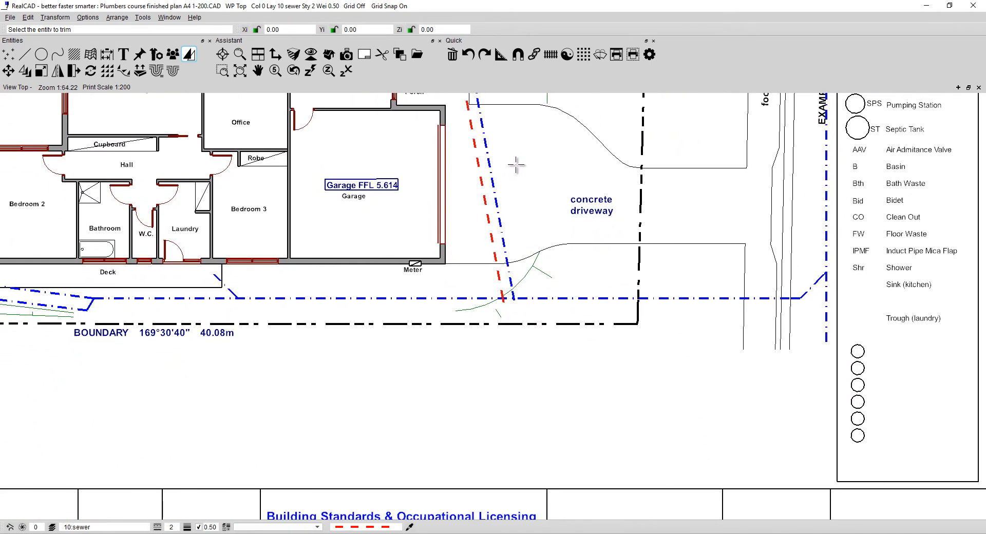
pyautogui.click(499, 280)
pyautogui.click(493, 283)
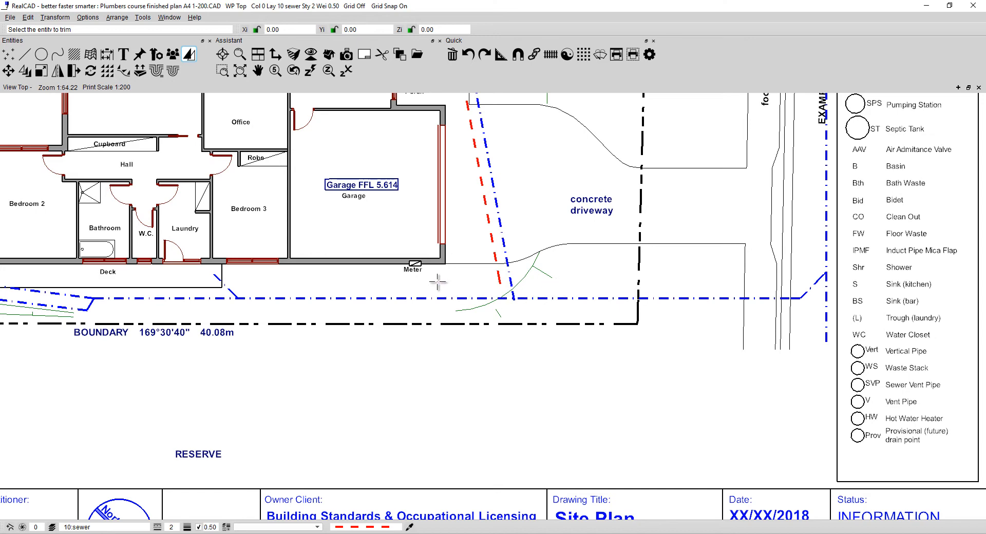
pyautogui.press('Escape')
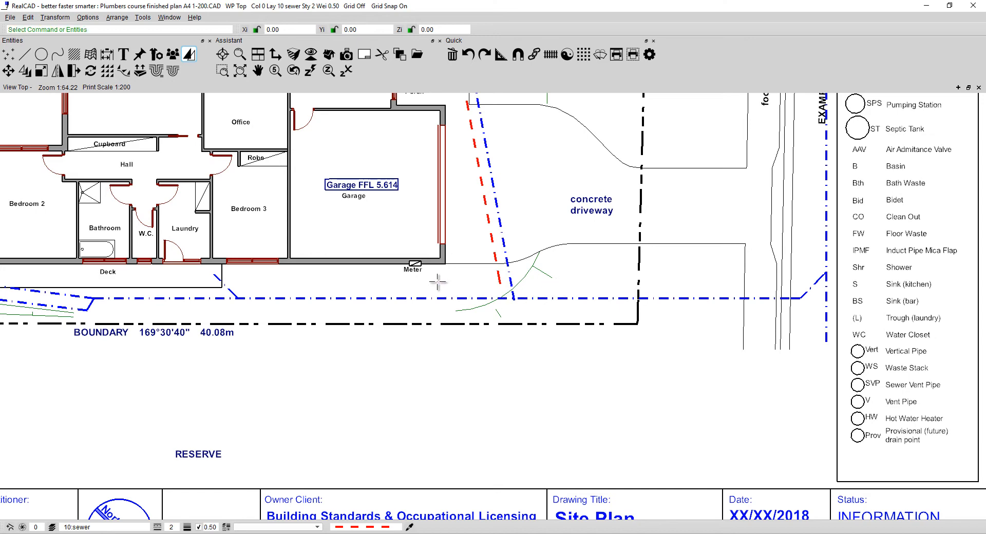
# Offset the lower horizontal stormwater line towards the house as a sewer line through the end of the sloping sewer line.
pyautogui.click(373, 298)
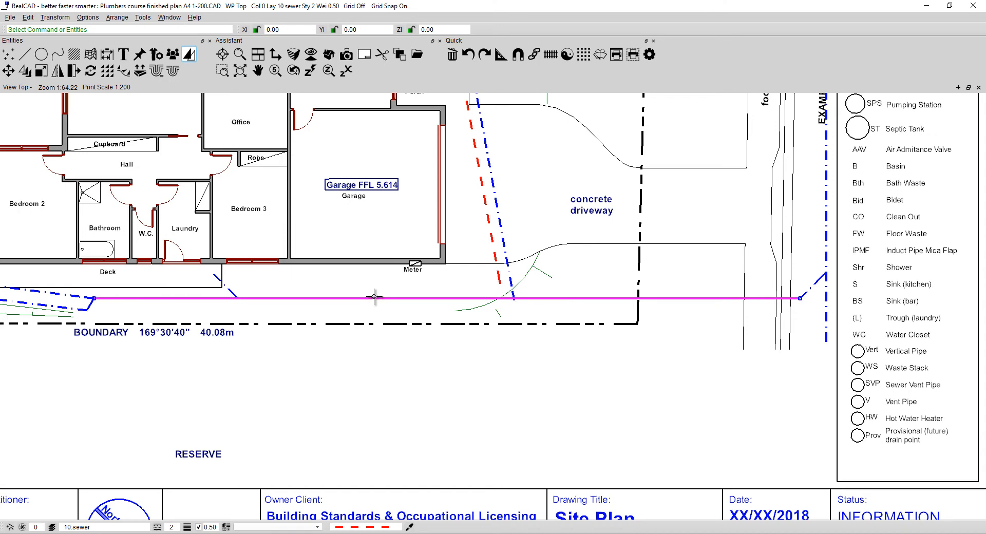
pyautogui.click(173, 72)
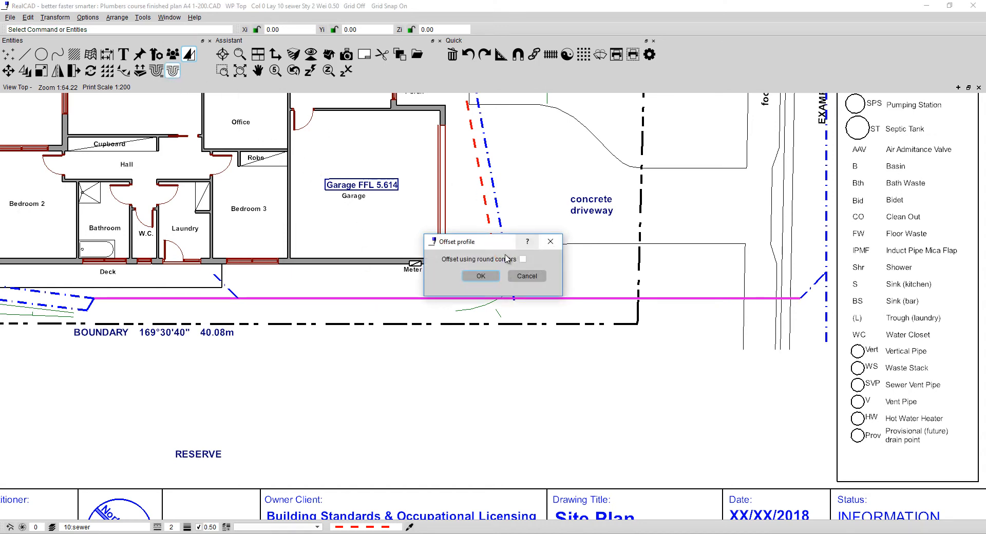
pyautogui.click(494, 276)
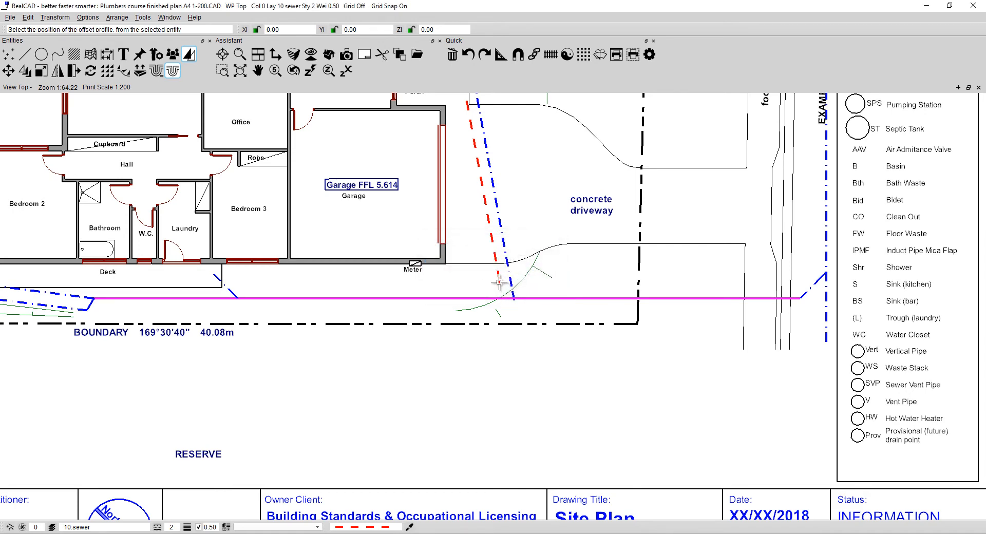
pyautogui.click(498, 282)
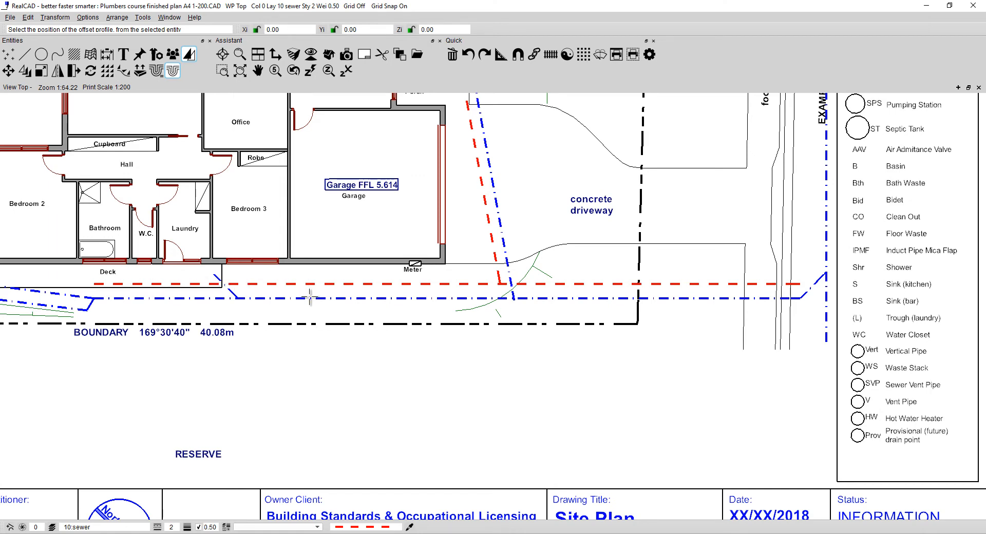
pyautogui.click(274, 271)
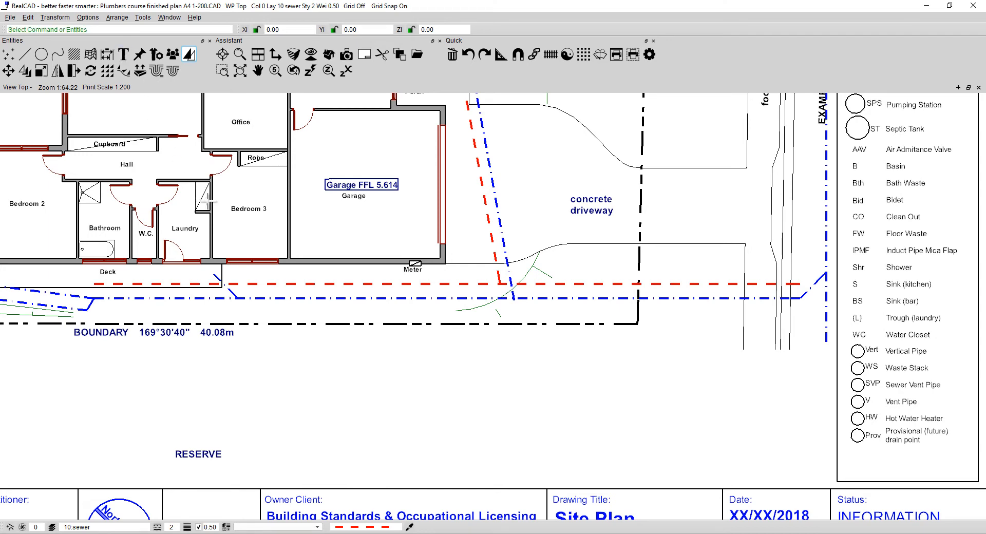
# Move the lower horizontal sewer line slightly towards the stormwater line and trim the sloping sewer line to meet it.
pyautogui.click(438, 284)
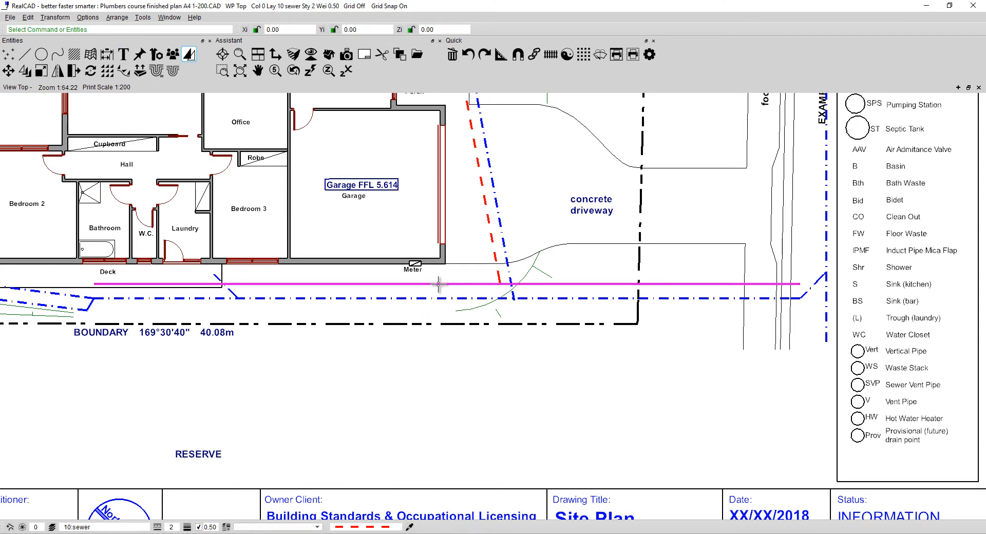
pyautogui.moveTo(438, 284); pyautogui.dragTo(438, 288)
pyautogui.click(455, 272)
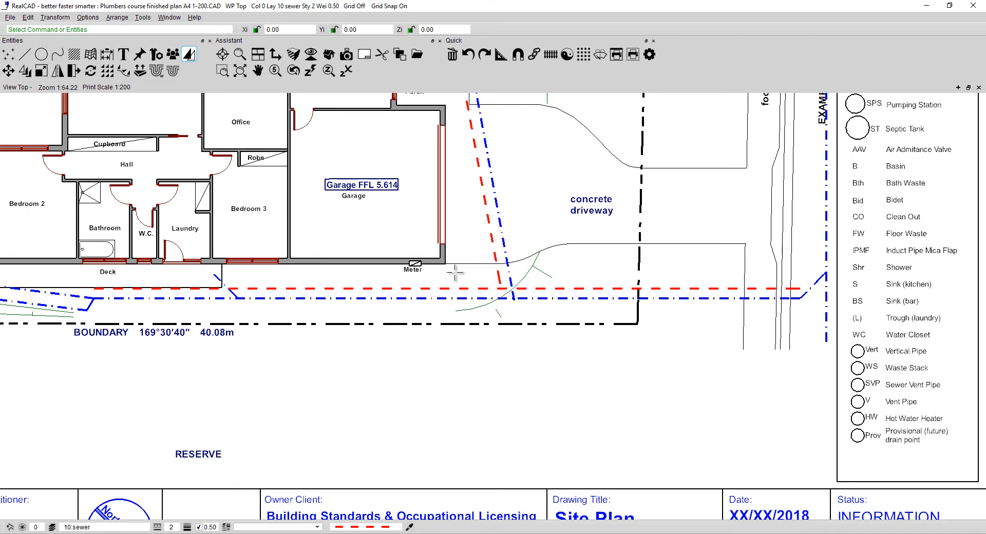
pyautogui.rightClick(501, 280)
pyautogui.click(518, 288)
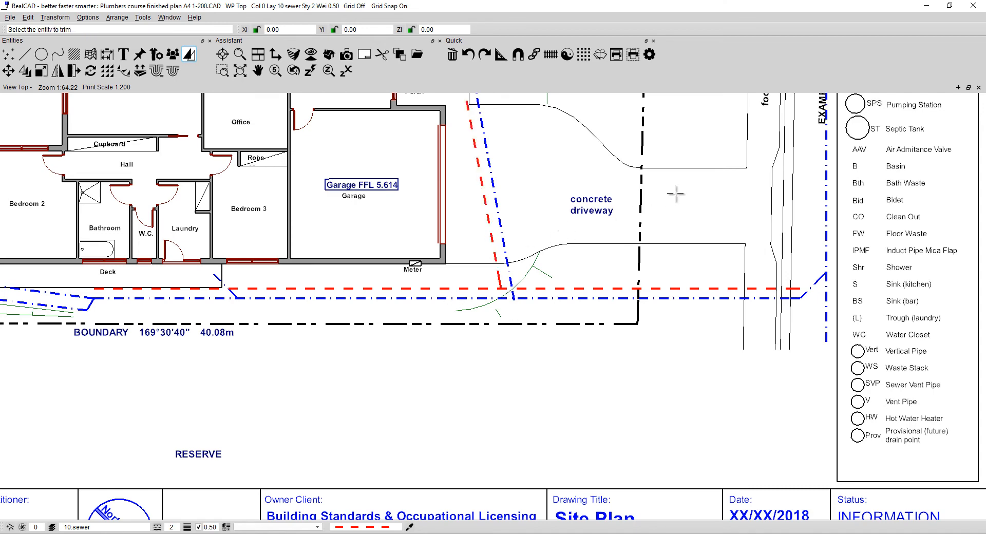
# Offset the vertical stormwater main in Example Street towards the property as a sewer main, without round corners.
pyautogui.click(826, 217)
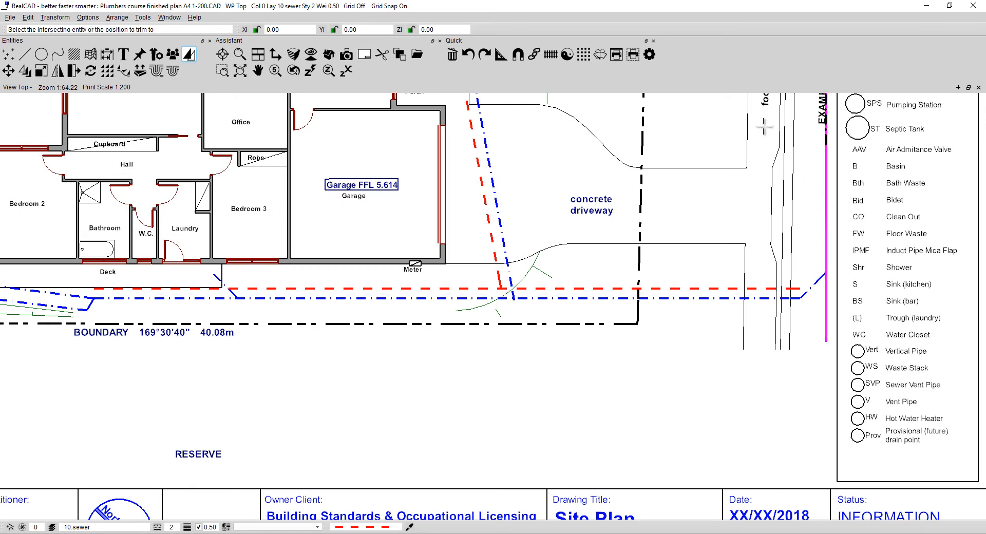
pyautogui.click(173, 71)
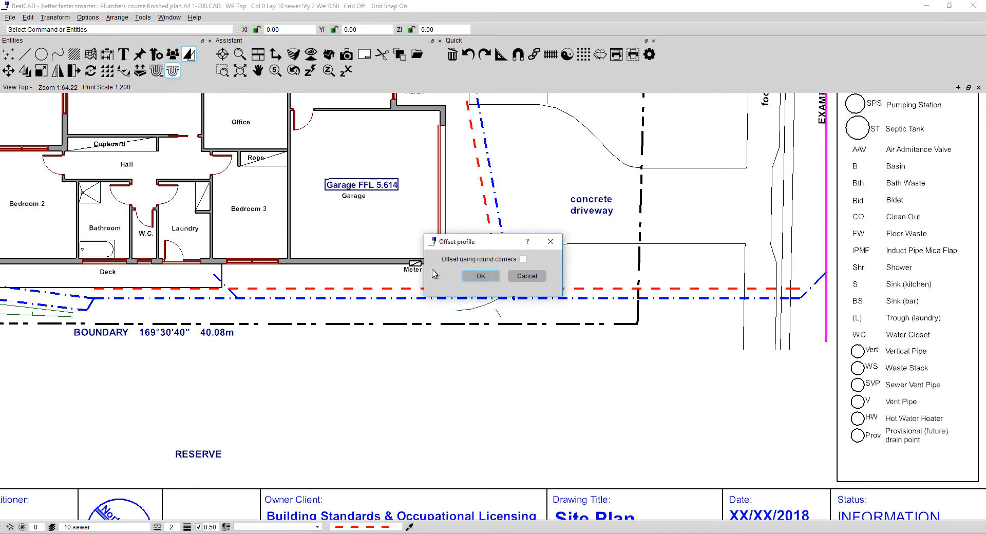
pyautogui.click(481, 277)
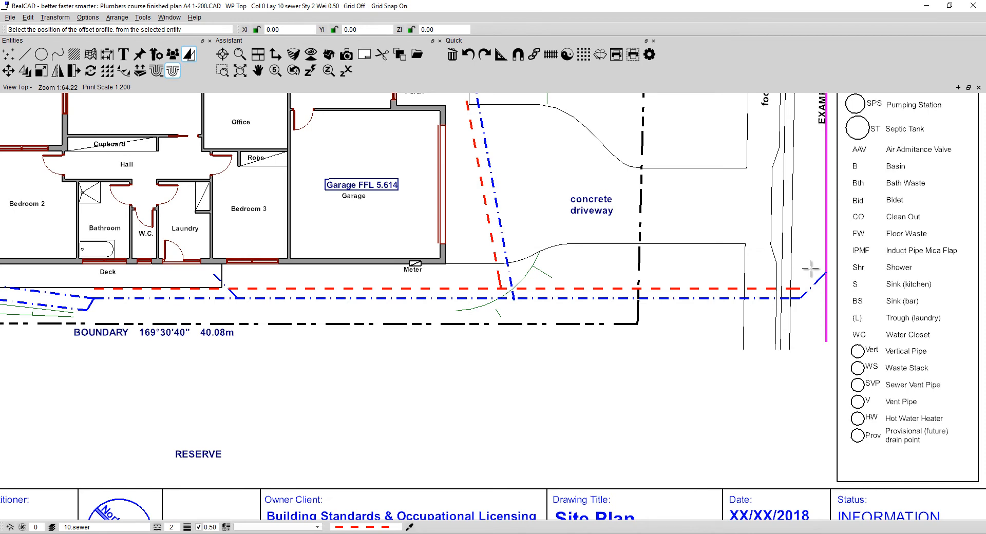
pyautogui.click(810, 268)
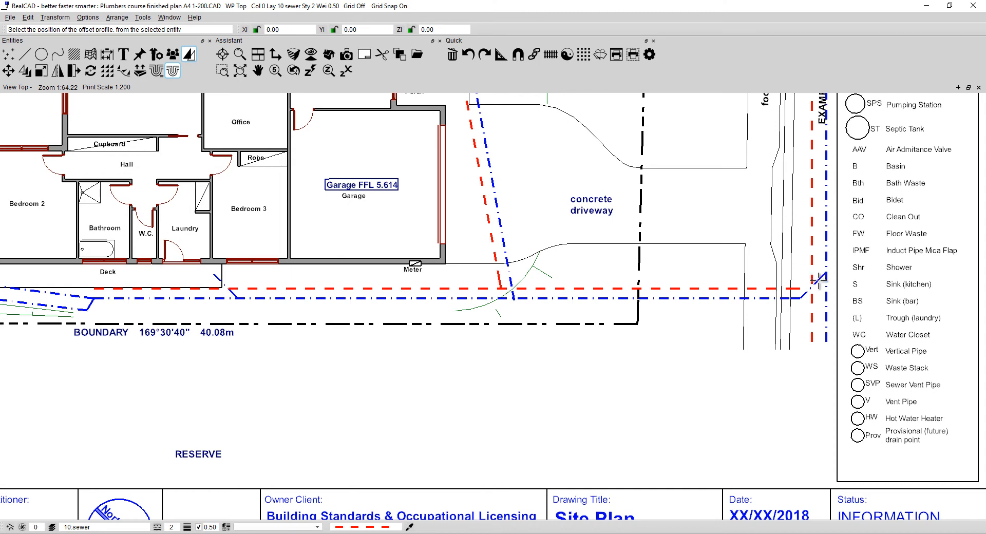
pyautogui.press('Escape')
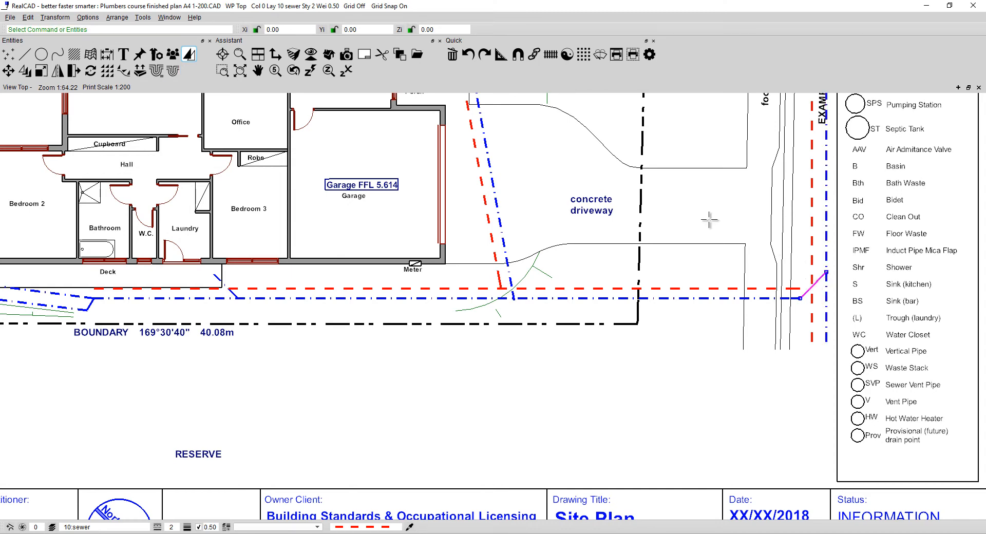
# Offset the short diagonal stormwater connection at the street towards the property to form the matching sewer connection.
pyautogui.click(173, 71)
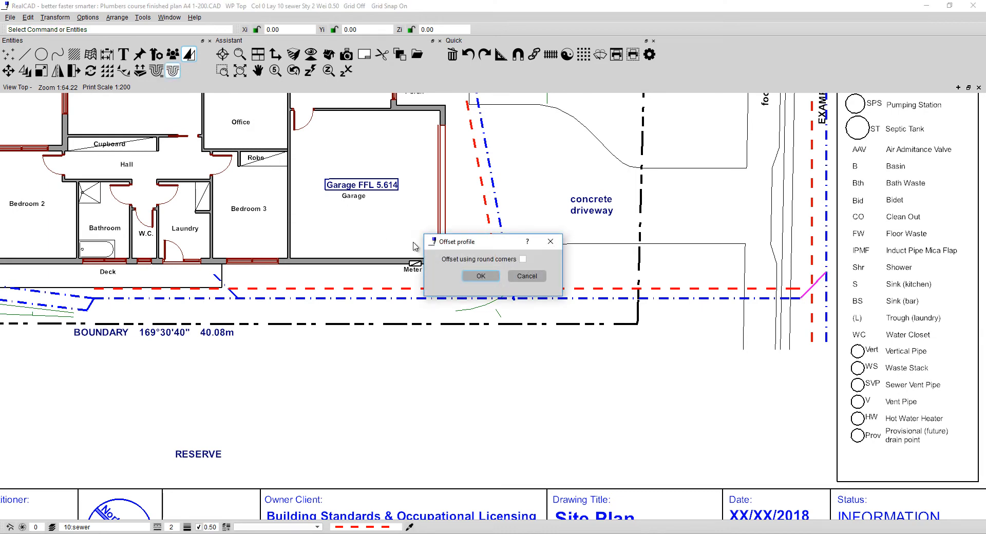
pyautogui.click(514, 276)
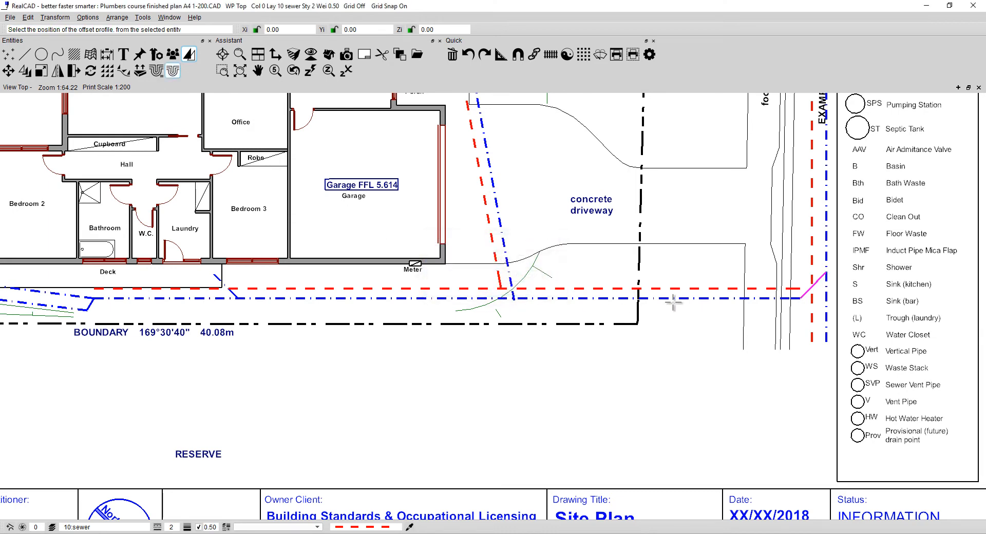
pyautogui.click(801, 271)
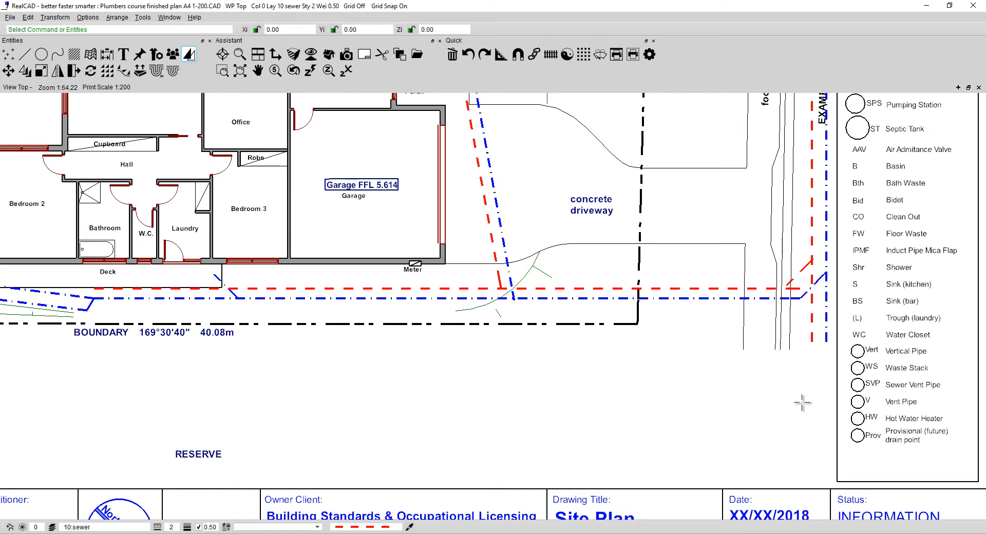
# Trim the lower end of the street sewer main back to the diagonal sewer connection.
pyautogui.rightClick(813, 326)
pyautogui.click(824, 340)
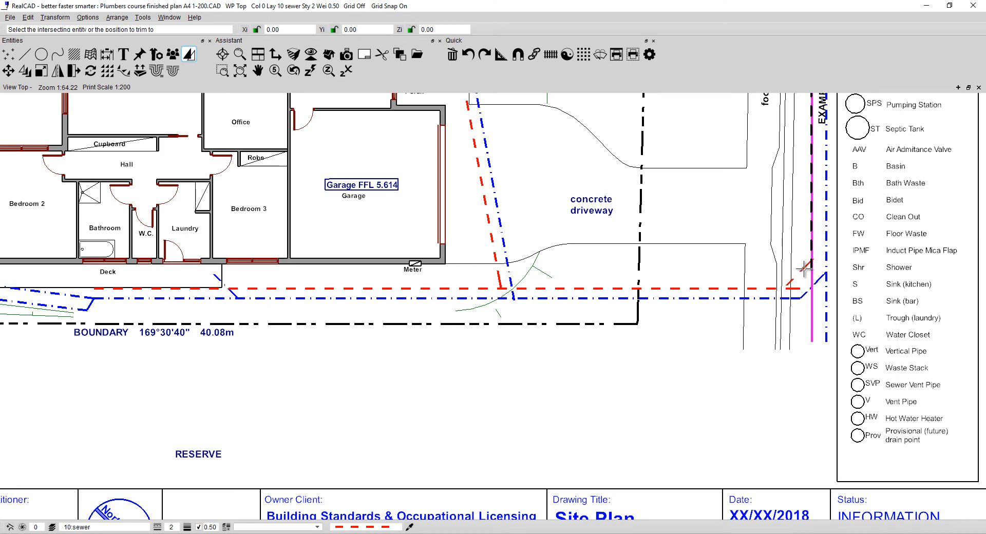
pyautogui.click(804, 267)
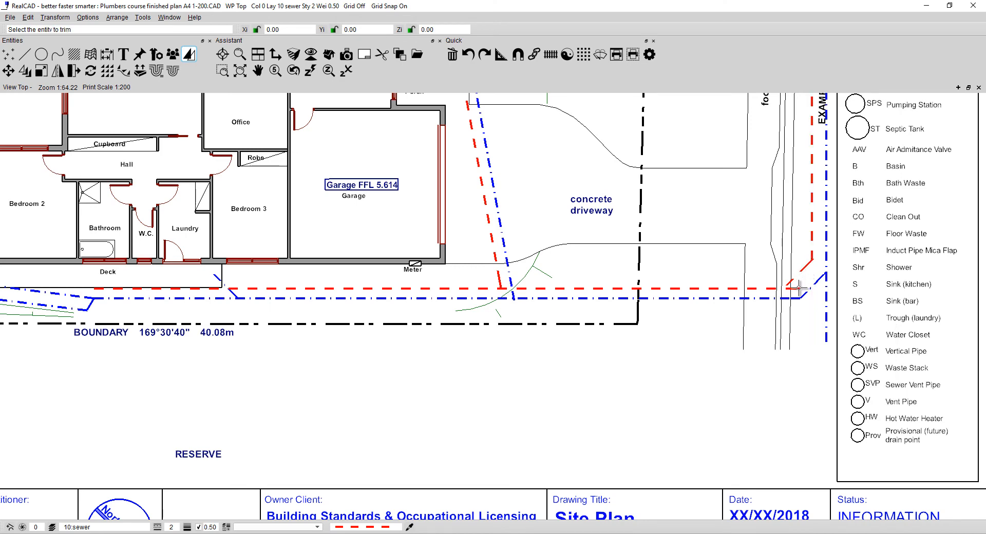
# Trim the lower horizontal sewer line back to the diagonal sewer connection and extend the street sewer main down past the connection.
pyautogui.click(797, 288)
pyautogui.click(801, 278)
pyautogui.click(812, 250)
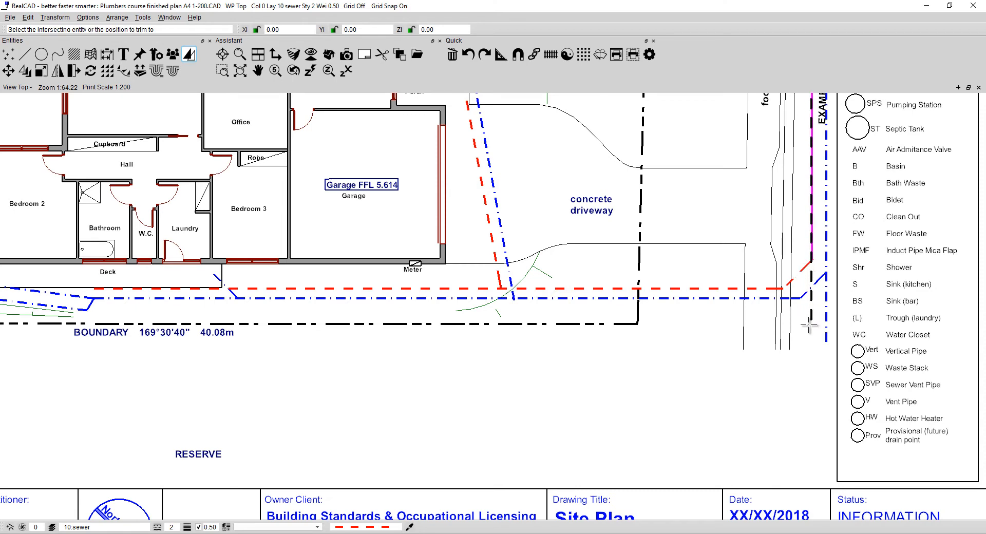
pyautogui.click(811, 350)
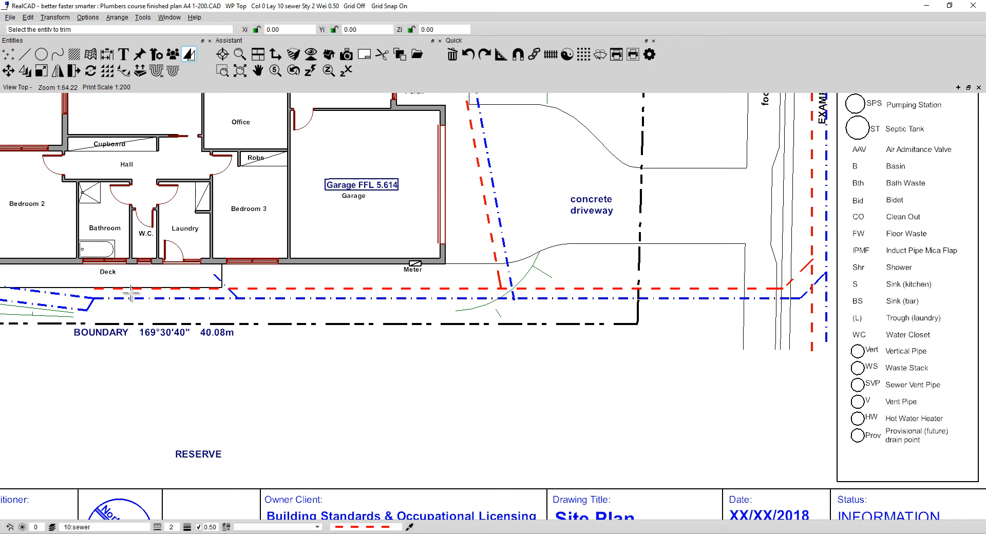
# Draw a sewer branch from the horizontal sewer line near its start, diagonally across the deck and vertically through the bathroom to the shower's edge.
pyautogui.click(24, 54)
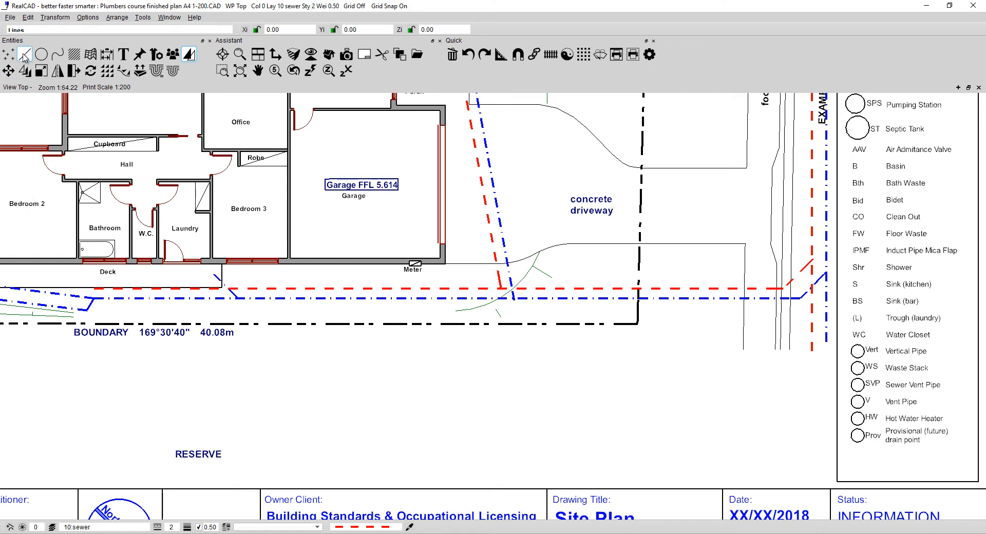
pyautogui.click(24, 55)
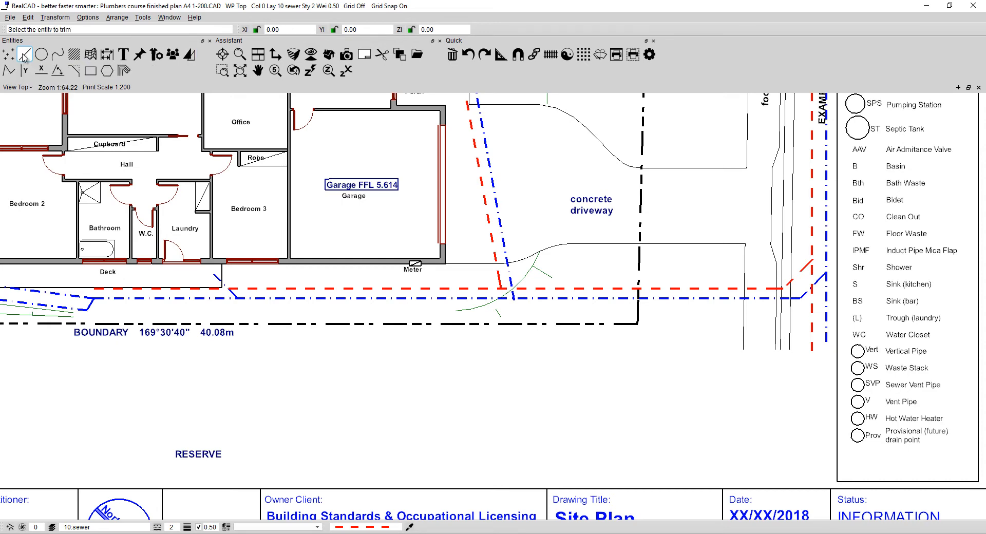
pyautogui.click(9, 71)
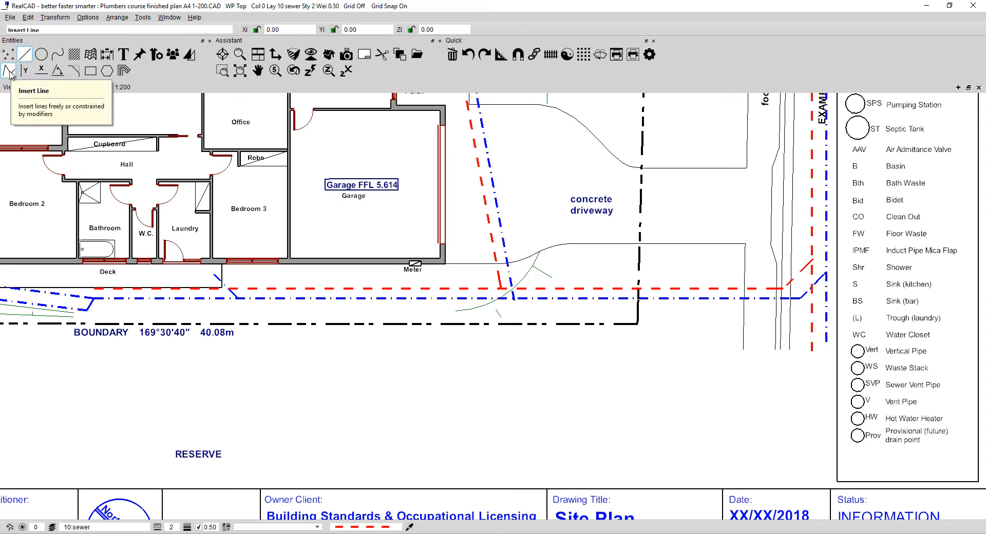
pyautogui.click(10, 72)
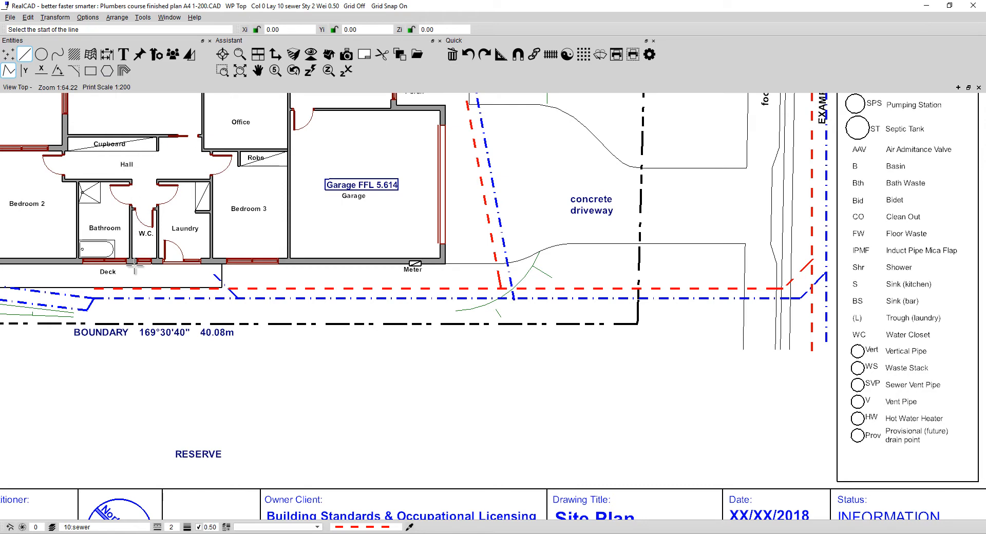
pyautogui.moveTo(138, 303); pyautogui.dragTo(247, 360, button='middle')
pyautogui.scroll(5, 247, 359)
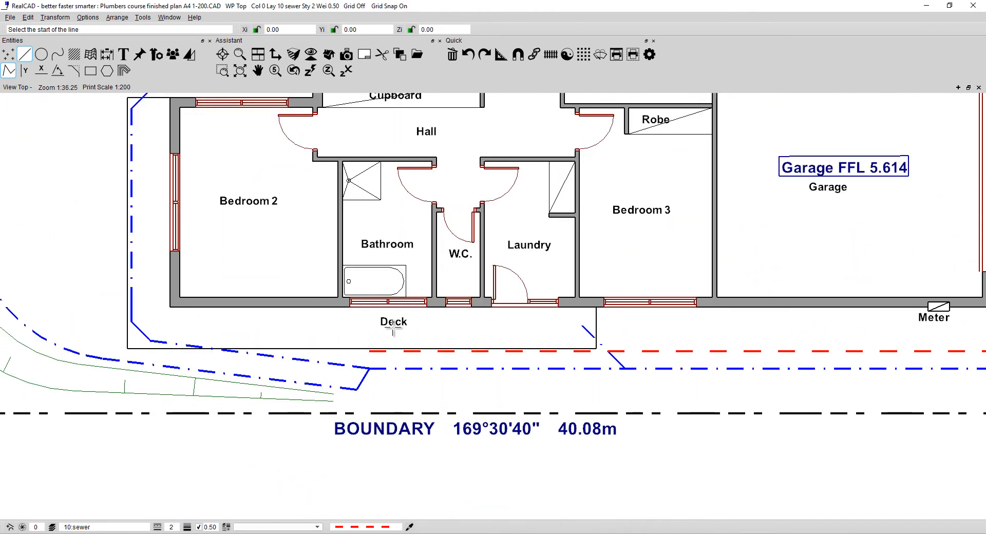
pyautogui.scroll(3, 394, 328)
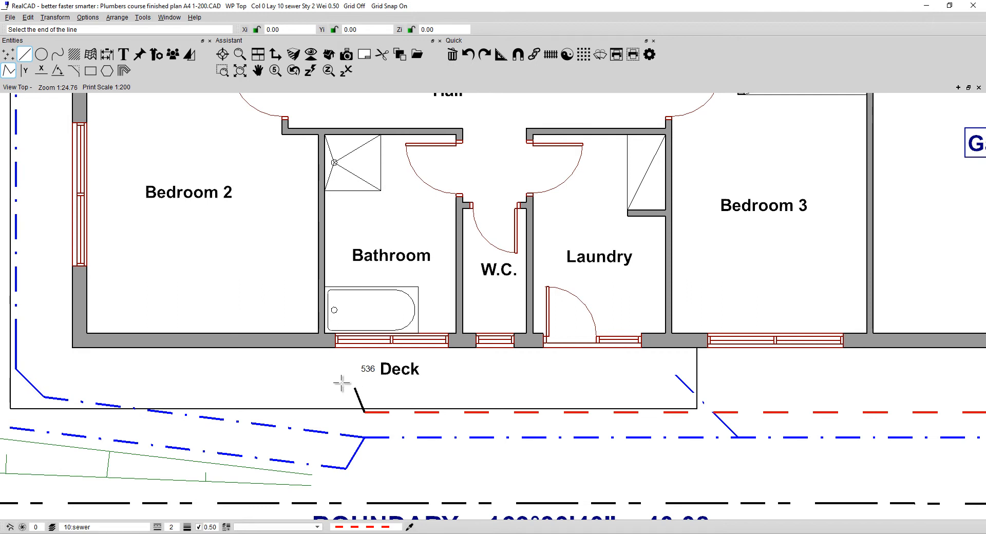
pyautogui.press('Escape')
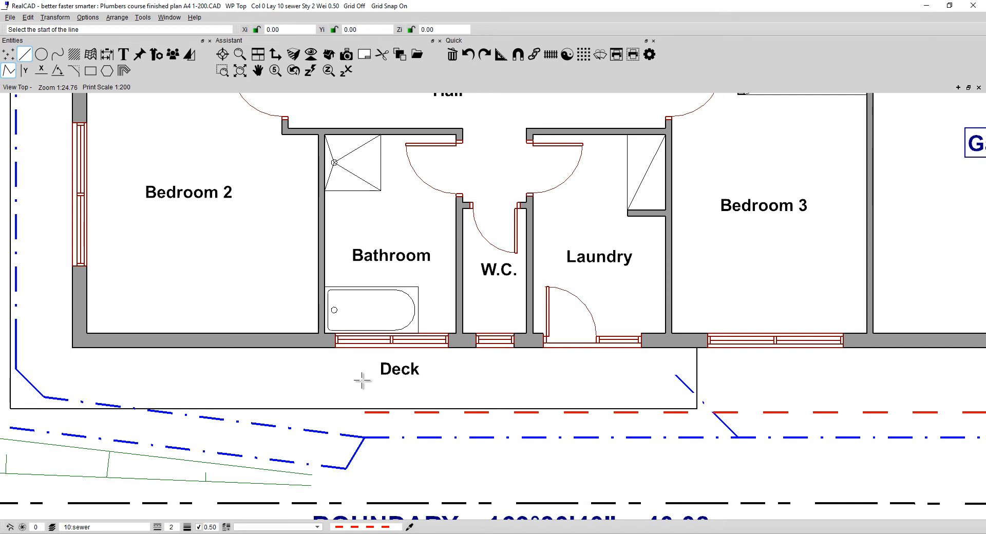
pyautogui.click(389, 412)
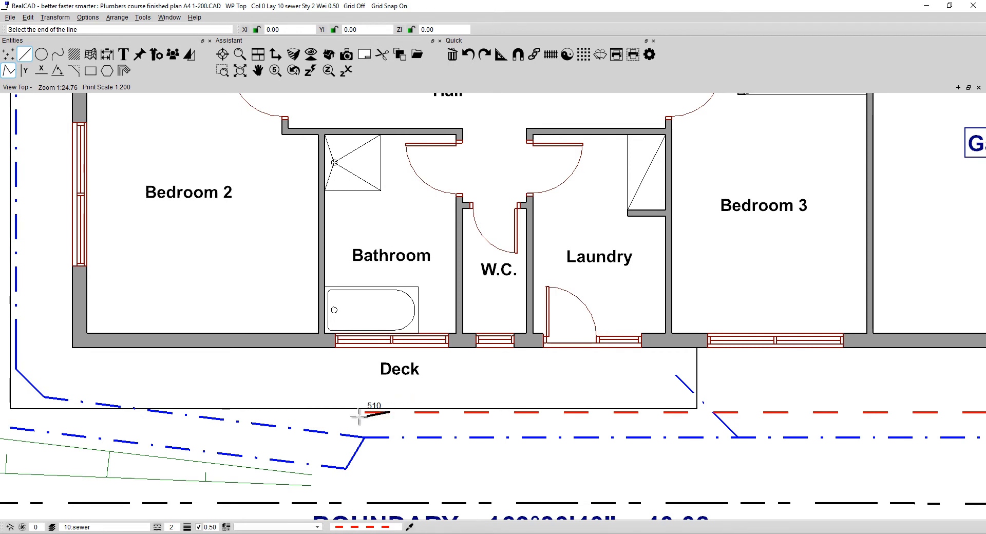
pyautogui.click(365, 387)
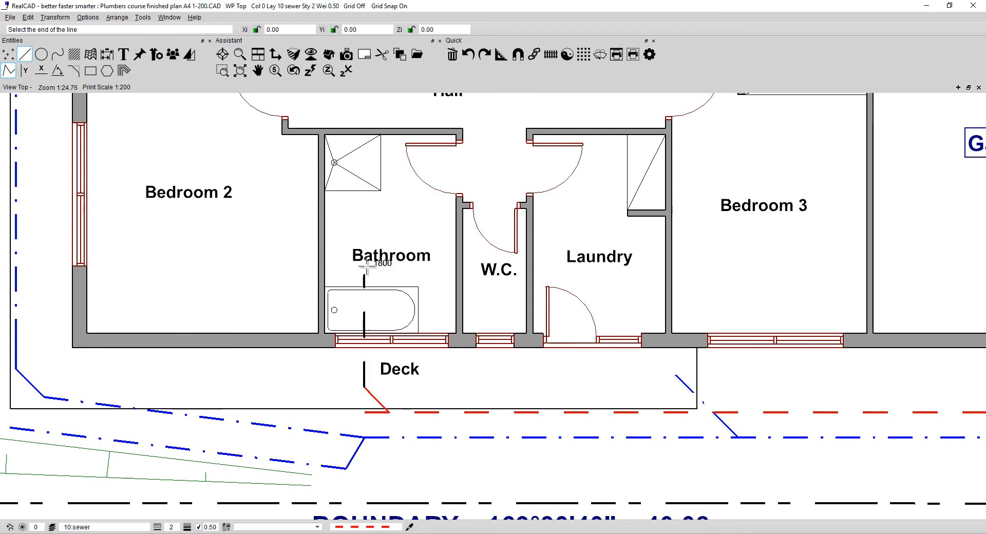
pyautogui.click(365, 188)
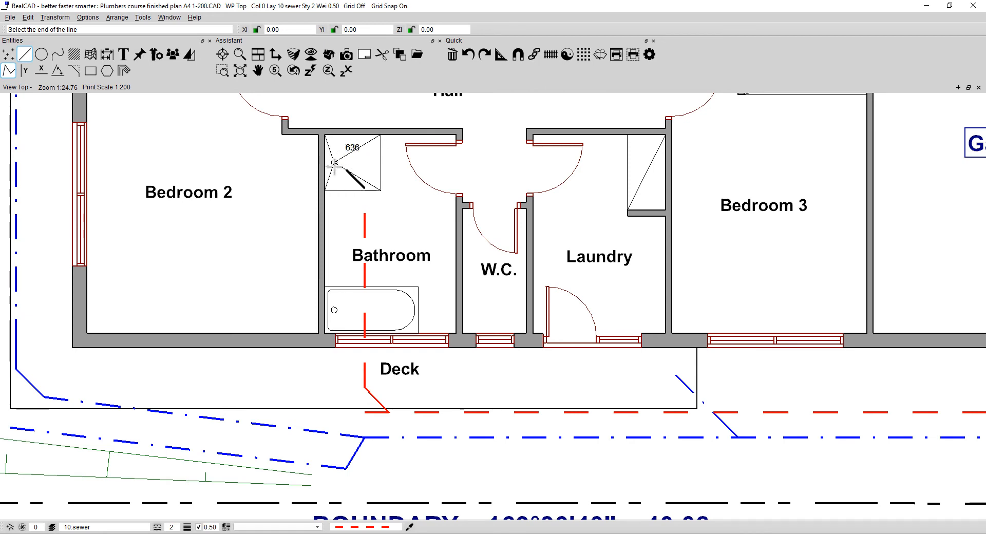
pyautogui.click(366, 163)
pyautogui.press('Escape')
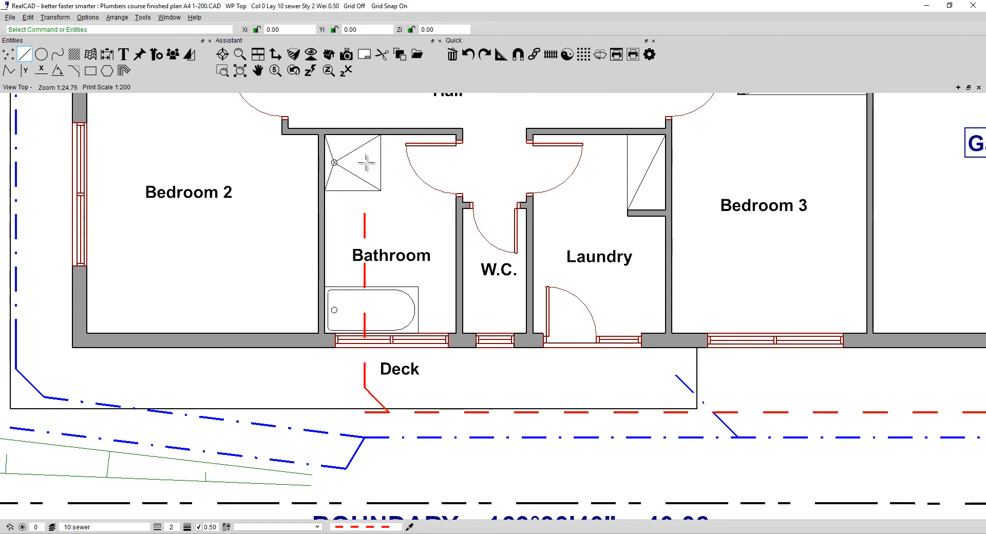
# Extend the upper end of the vertical bathroom sewer line into the shower with Trim.
pyautogui.click(348, 171)
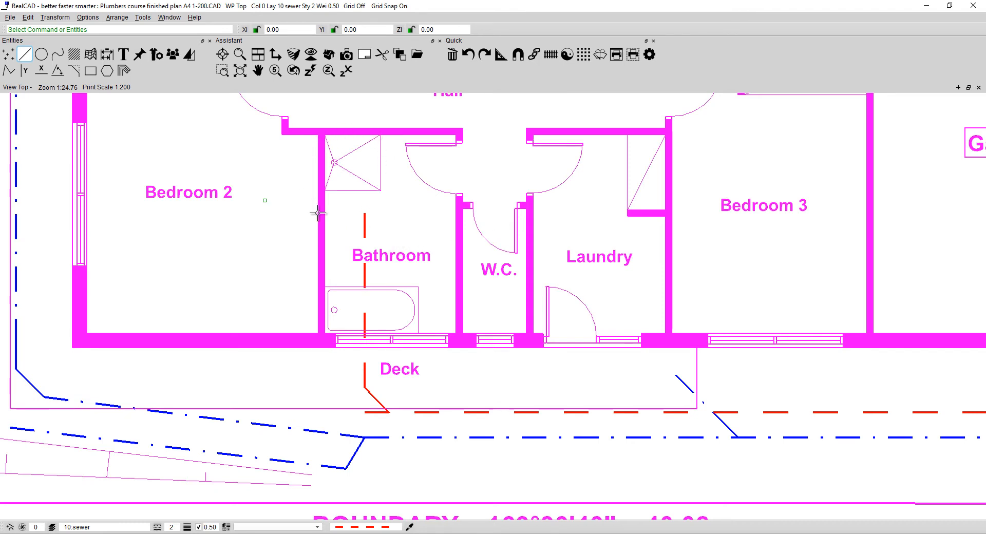
pyautogui.click(293, 213)
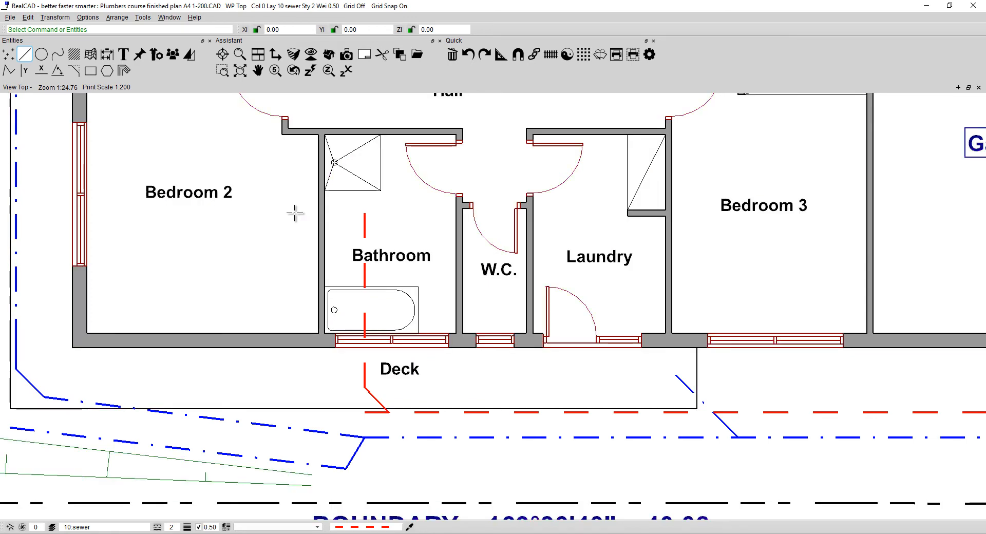
pyautogui.rightClick(365, 220)
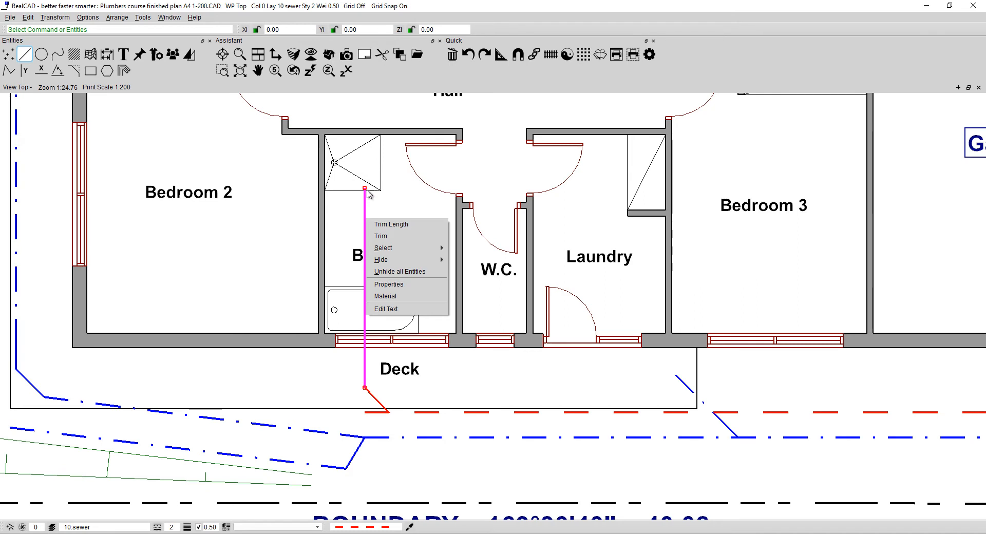
pyautogui.click(392, 237)
pyautogui.click(370, 170)
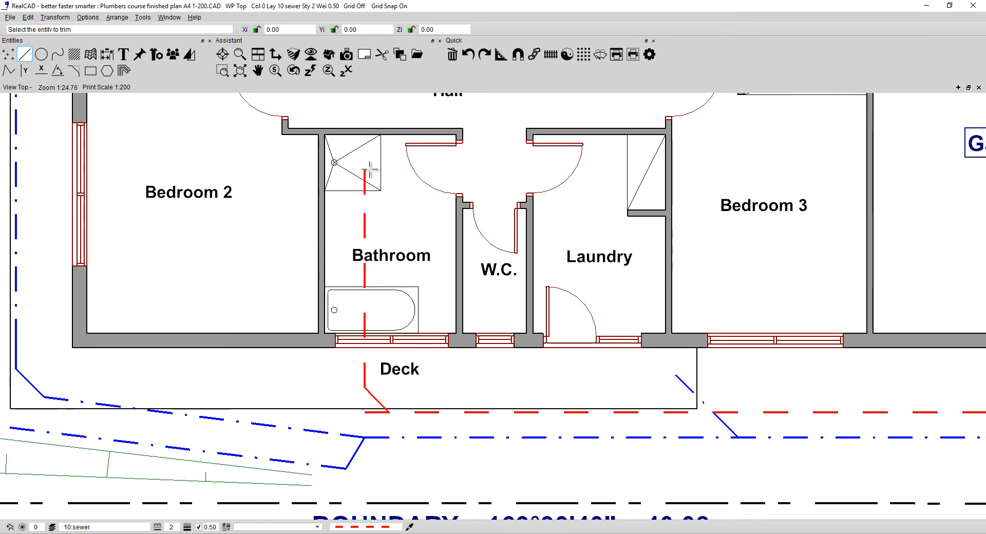
# Draw the shower connection from the top of the vertical sewer line, with a short diagonal and a horizontal run towards the shower waste.
pyautogui.click(9, 71)
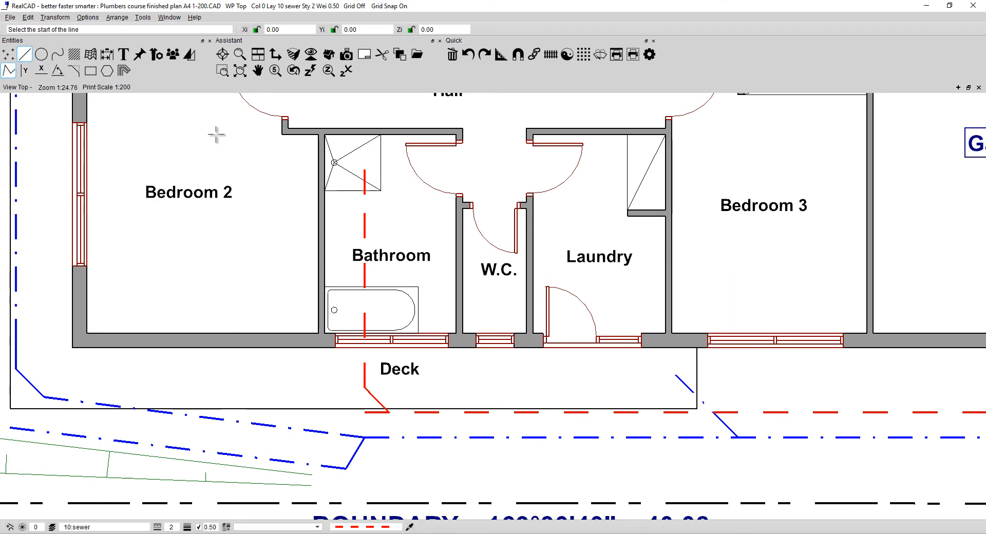
pyautogui.click(365, 170)
pyautogui.click(357, 157)
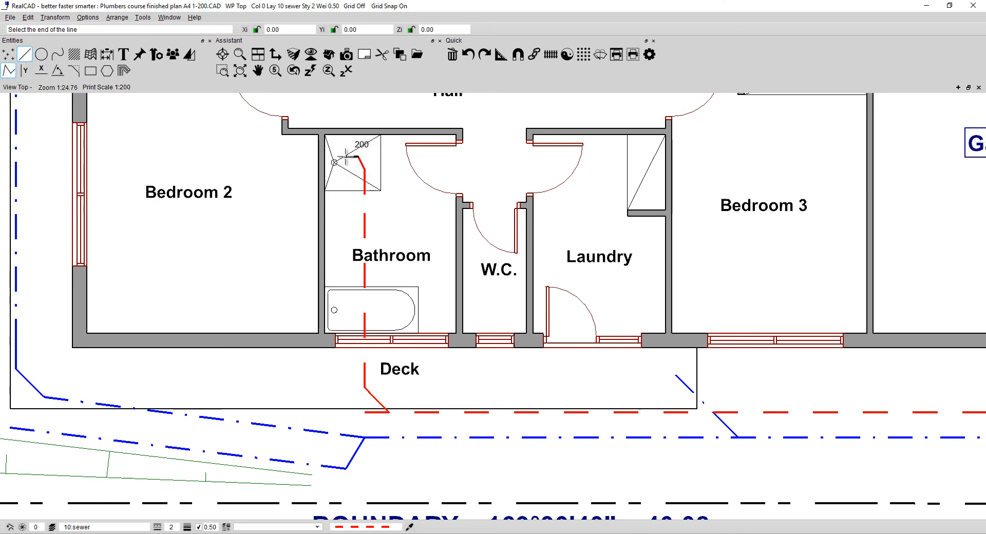
pyautogui.click(339, 157)
pyautogui.press('Escape')
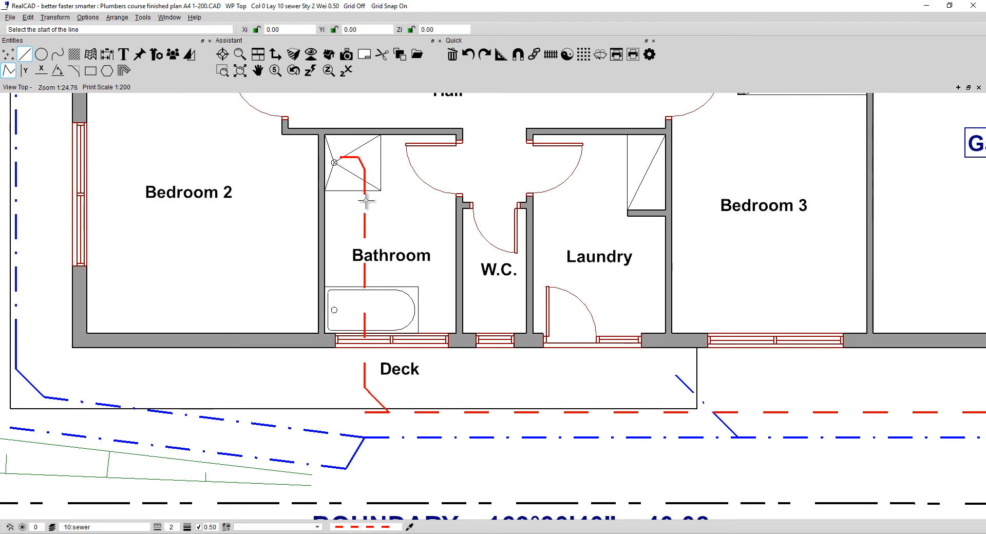
# Draw a branch between shower and bath, about 200 horizontal and 283 diagonal, and a bath diagonal about 424 long, both to the vertical sewer line.
pyautogui.click(333, 231)
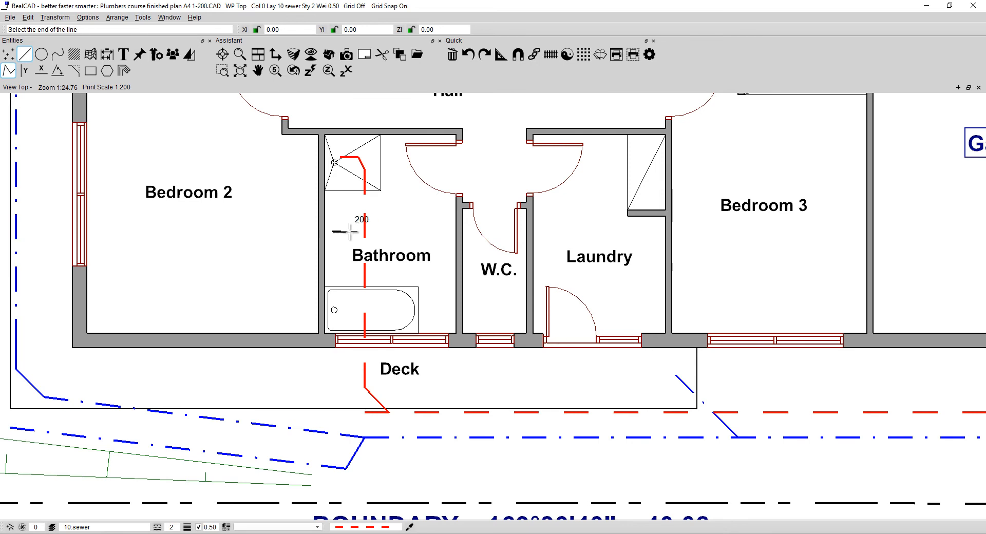
pyautogui.click(351, 231)
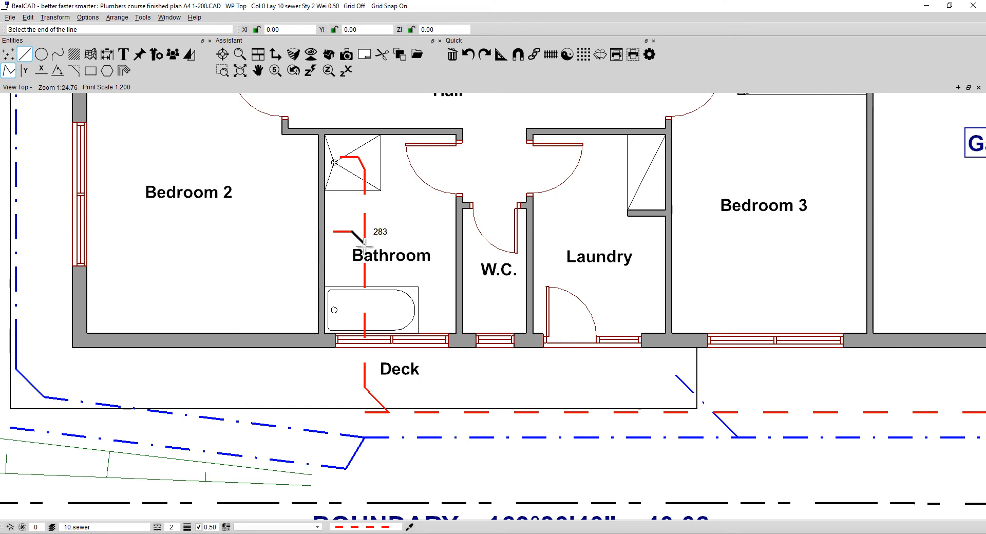
pyautogui.click(365, 244)
pyautogui.press('Escape')
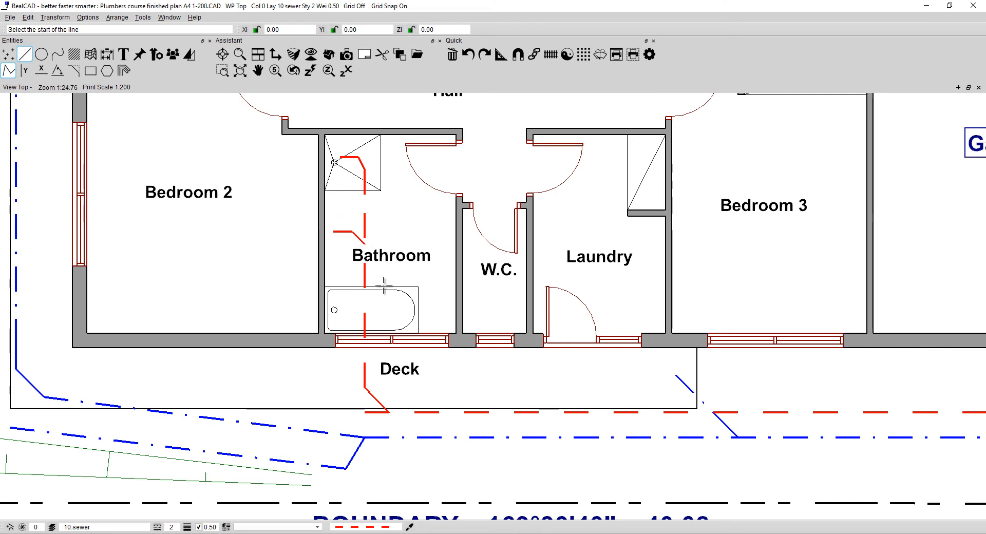
pyautogui.click(346, 311)
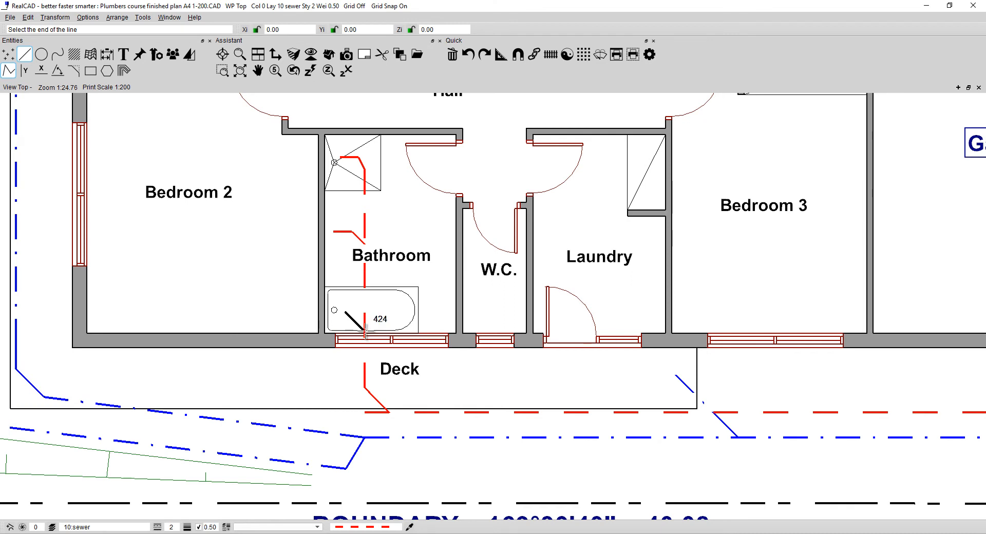
pyautogui.click(365, 332)
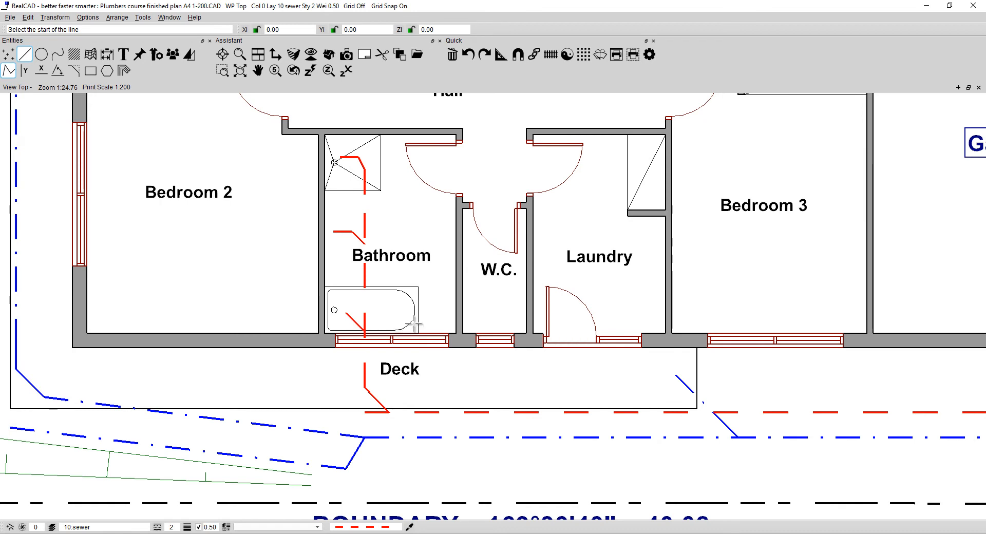
# Draw the W.C. sewer branch vertically through the window wall onto the deck, finishing with a diagonal to the horizontal sewer line.
pyautogui.click(494, 324)
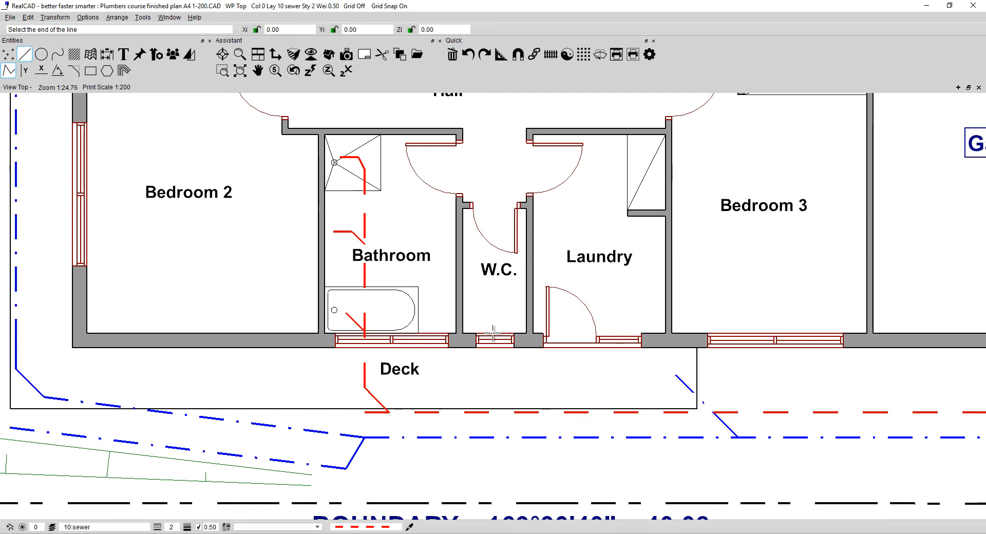
pyautogui.click(494, 380)
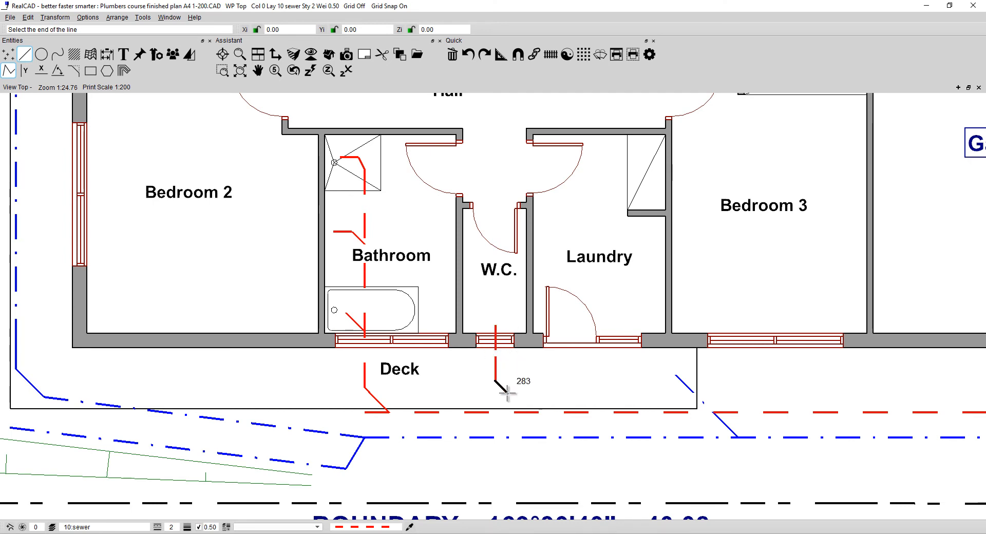
pyautogui.click(528, 413)
pyautogui.press('Escape')
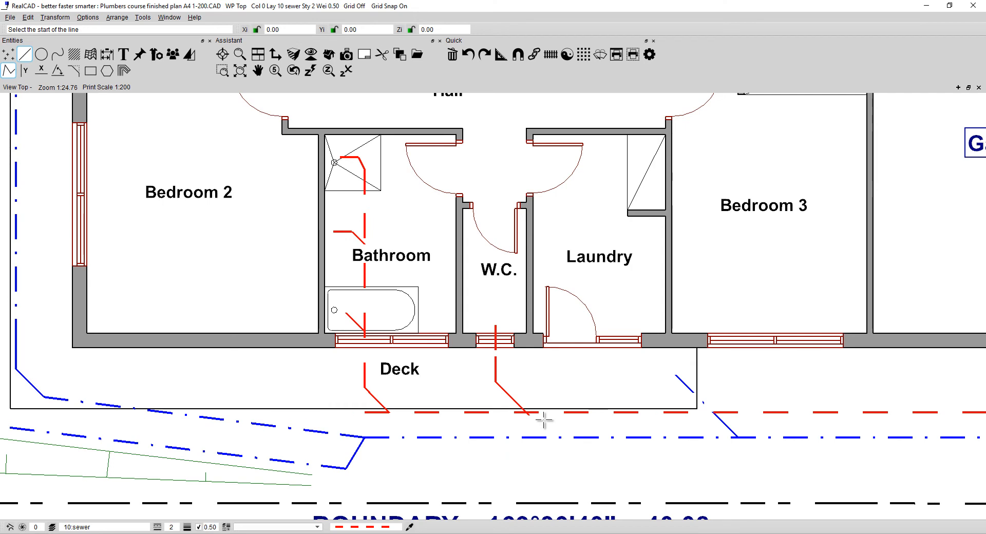
# Draw the laundry sewer branch vertically from inside the room onto the deck, finishing with a diagonal to the horizontal sewer line.
pyautogui.click(638, 276)
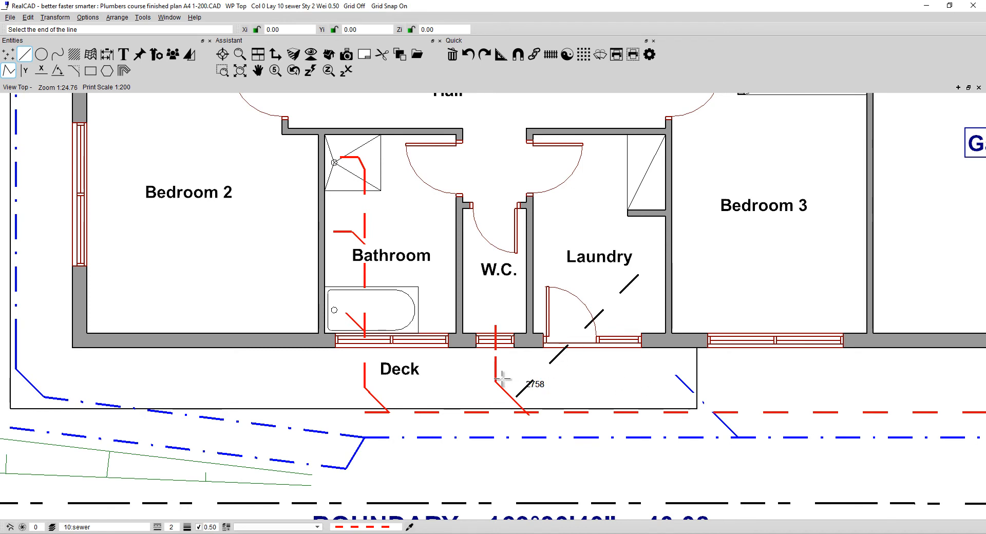
pyautogui.click(638, 380)
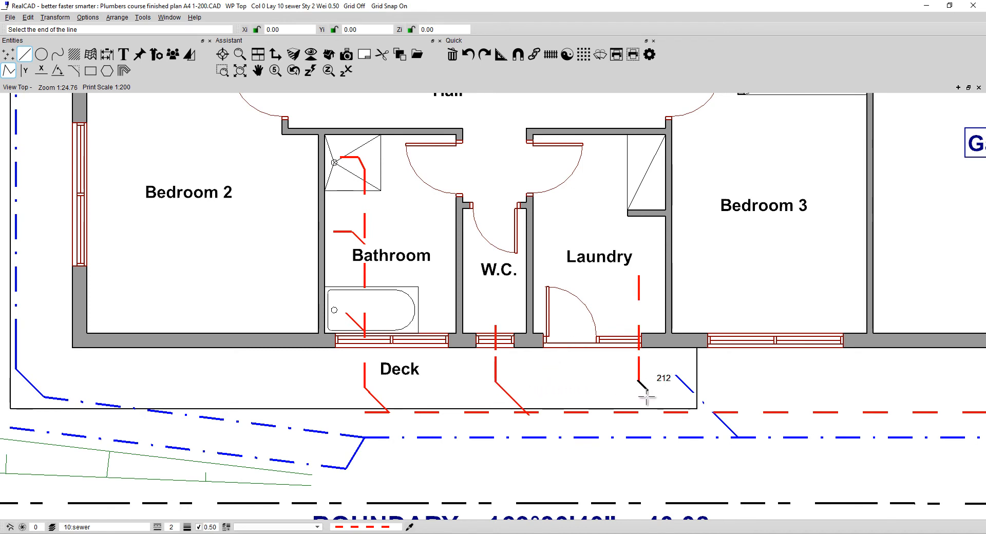
pyautogui.click(672, 412)
pyautogui.press('Escape')
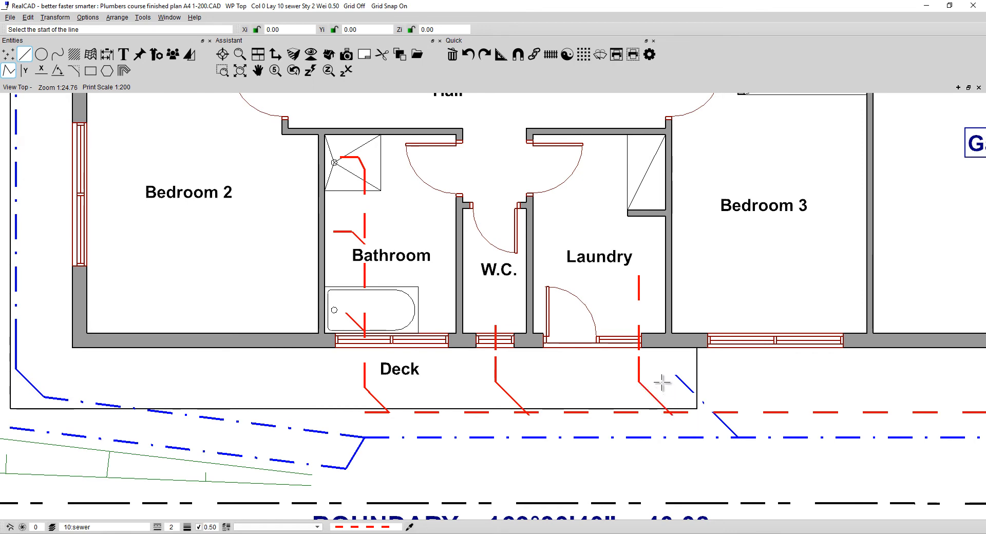
# Trim the overshooting diagonal ends of the W.C. and laundry branches back to the horizontal sewer line.
pyautogui.scroll(4, 677, 422)
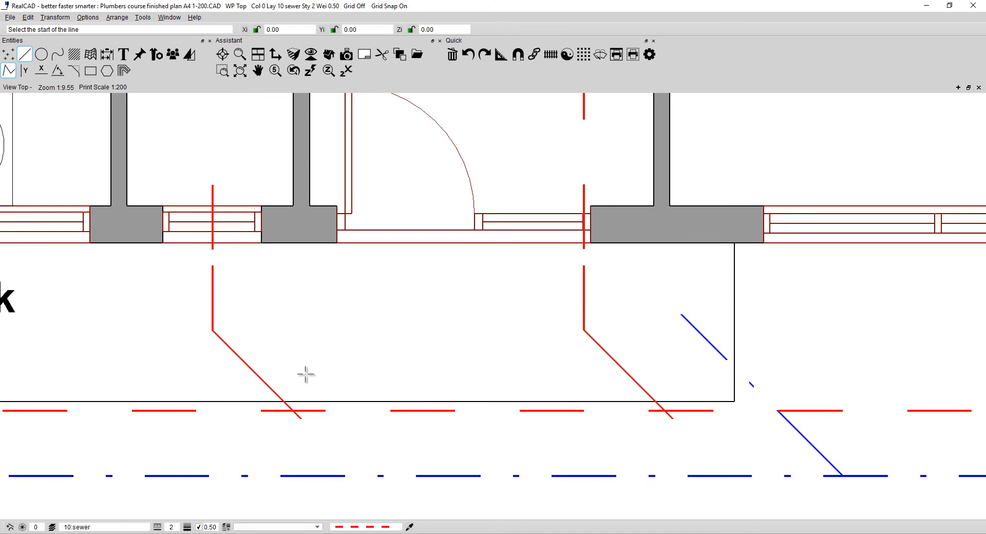
pyautogui.press('Escape')
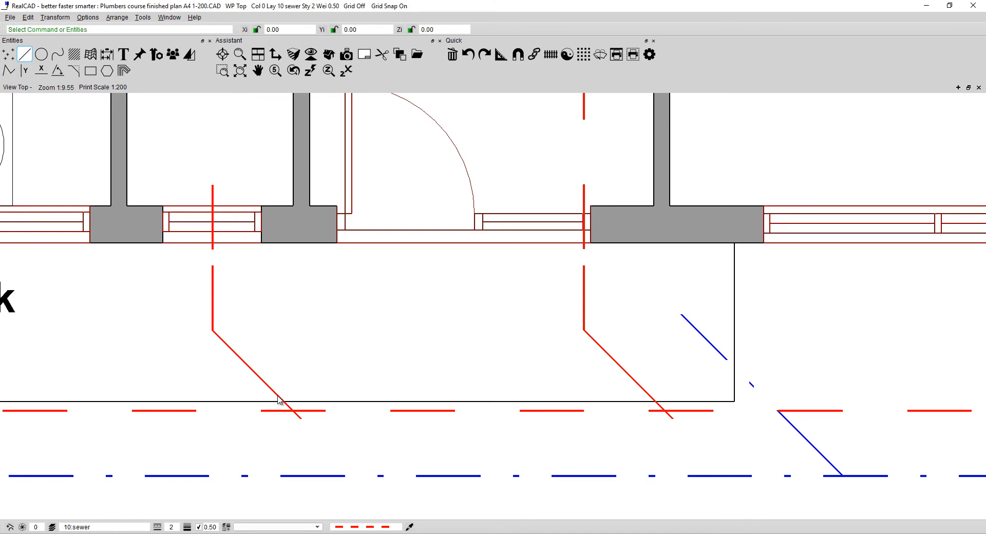
pyautogui.rightClick(277, 399)
pyautogui.click(313, 407)
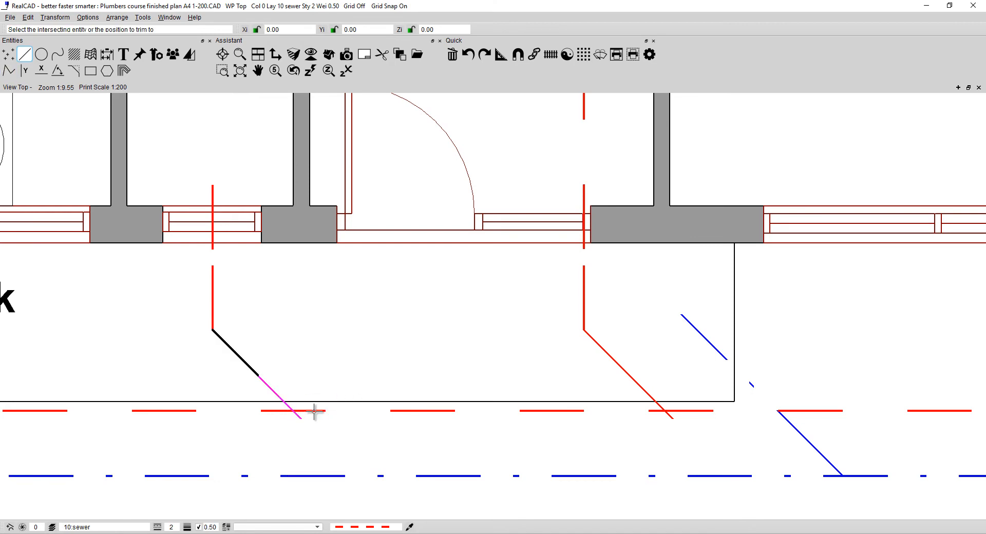
pyautogui.click(315, 411)
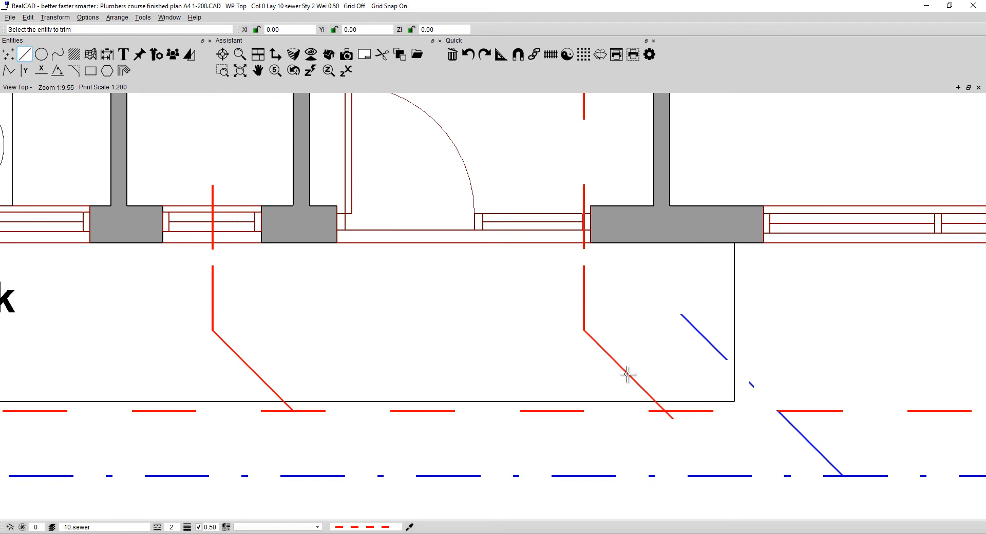
pyautogui.click(648, 394)
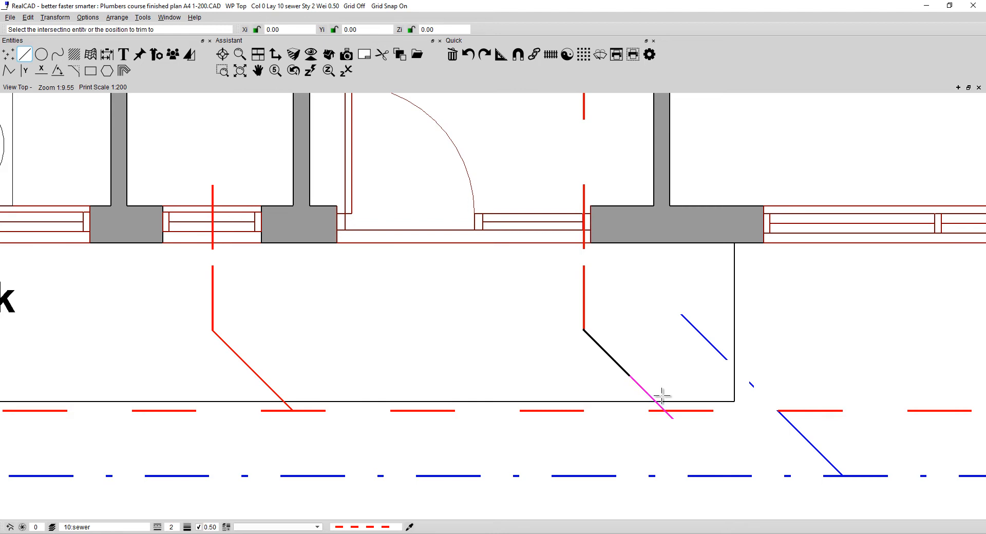
pyautogui.click(682, 411)
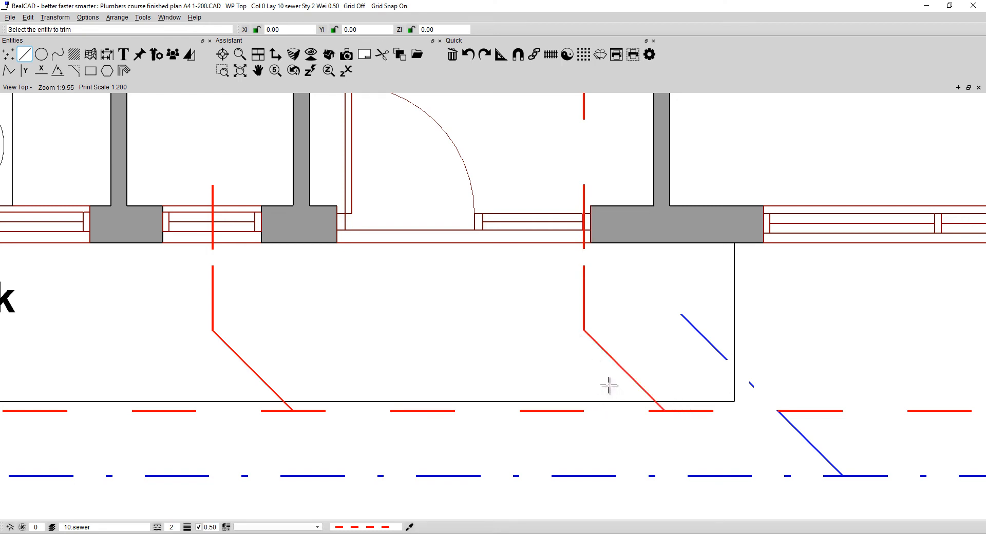
# Draw the kitchen sewer branch from the horizontal sewer line's end diagonally to the window wall, vertically to the sink and horizontally past DW.
pyautogui.scroll(-1, 549, 148)
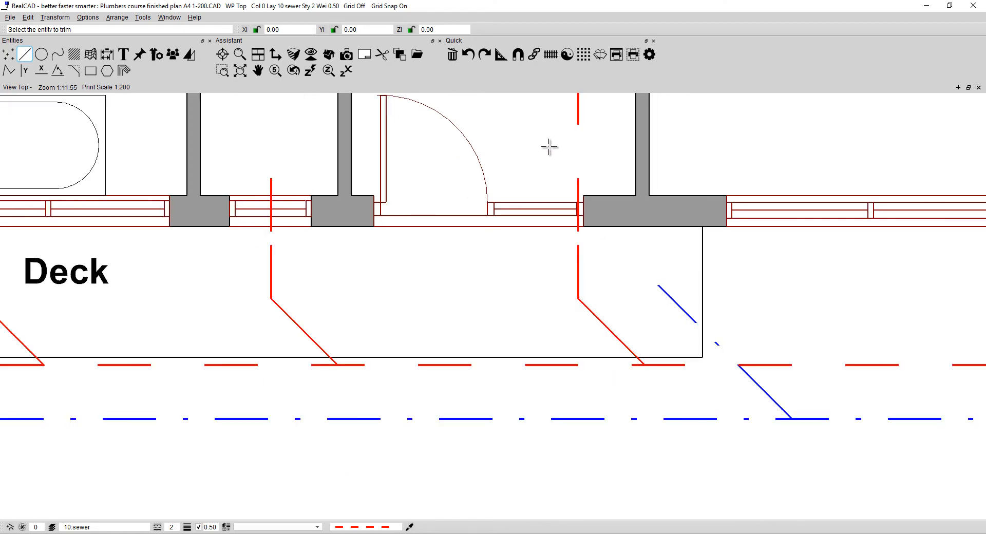
pyautogui.scroll(-3, 549, 147)
pyautogui.scroll(6, 554, 185)
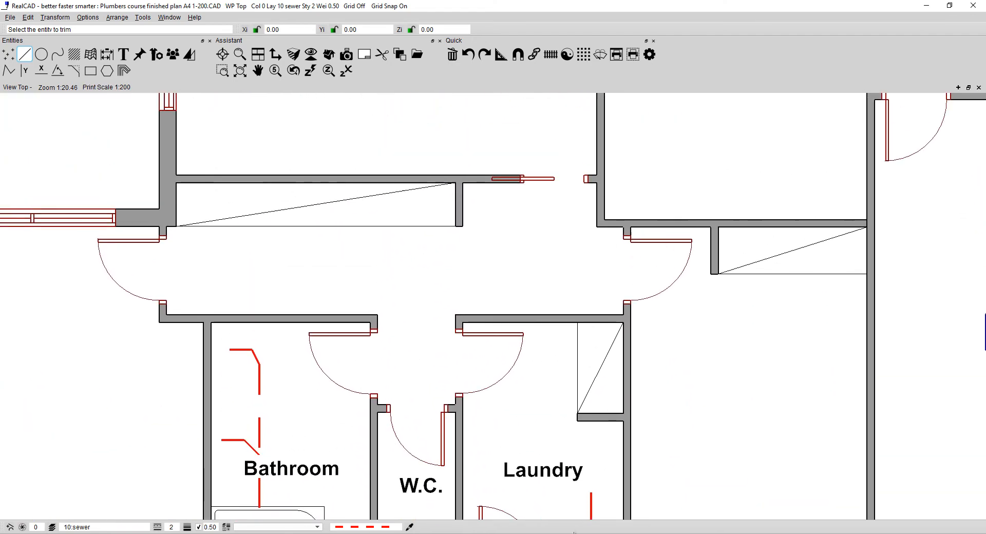
pyautogui.moveTo(563, 214); pyautogui.dragTo(524, 485, button='middle')
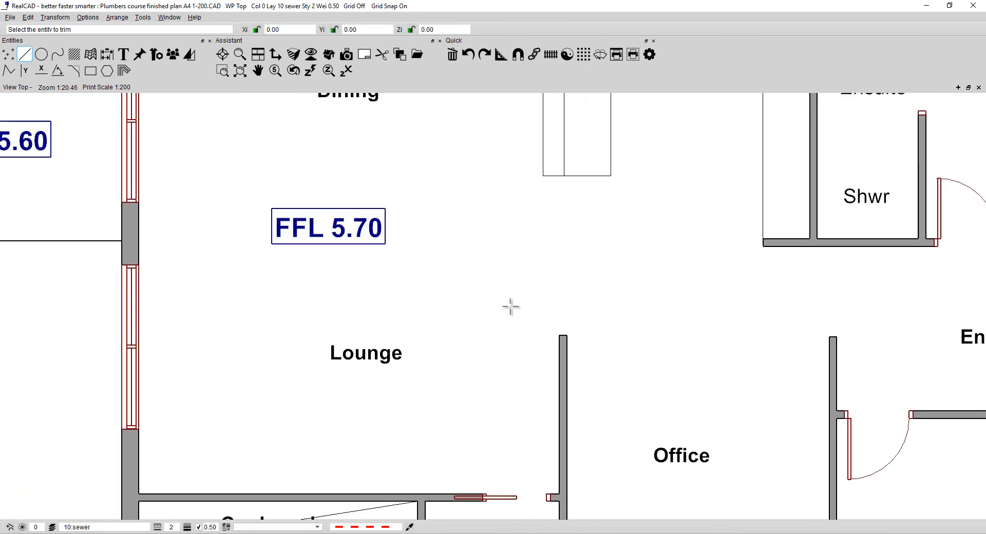
pyautogui.moveTo(509, 307); pyautogui.dragTo(419, 492, button='middle')
pyautogui.scroll(1, 585, 284)
pyautogui.moveTo(585, 284); pyautogui.dragTo(438, 369, button='middle')
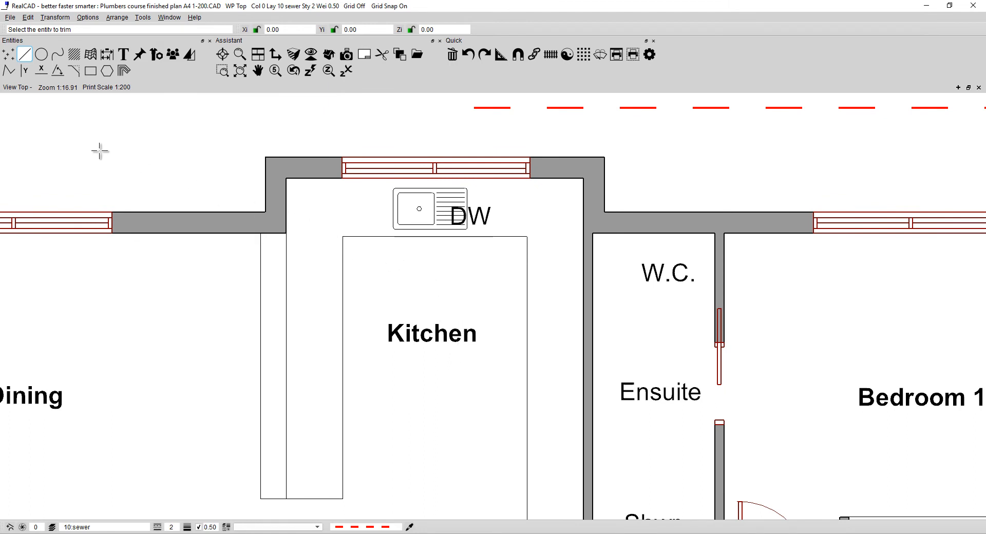
pyautogui.click(11, 72)
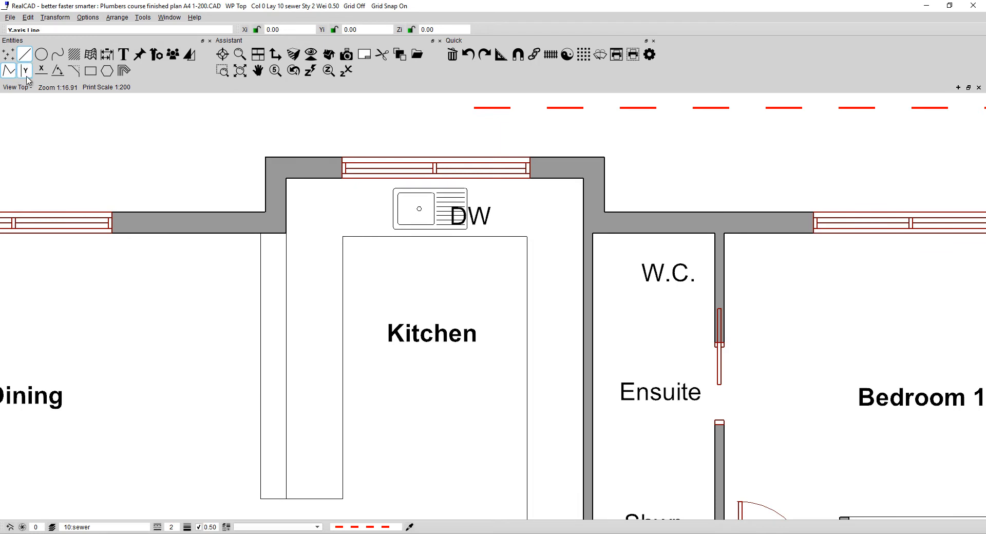
pyautogui.click(477, 107)
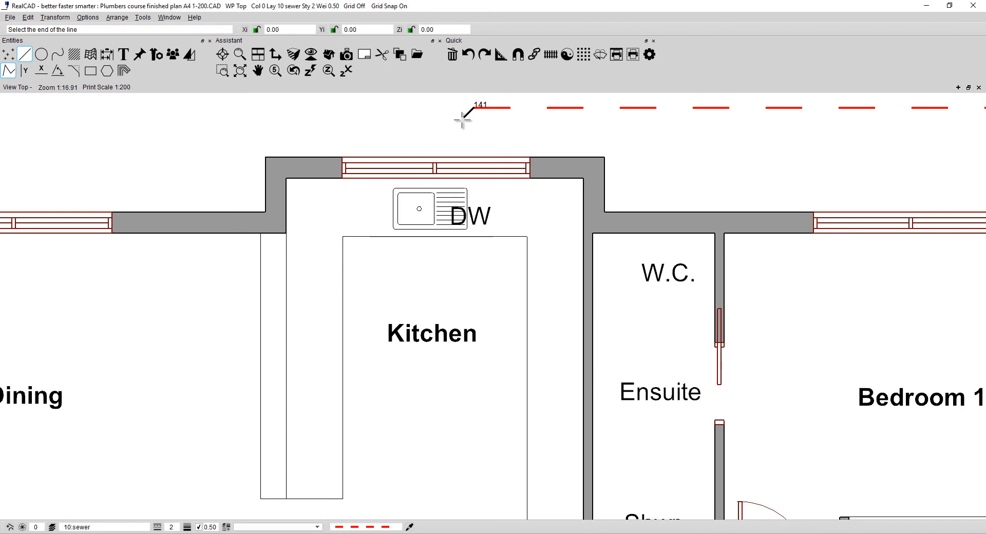
pyautogui.click(423, 156)
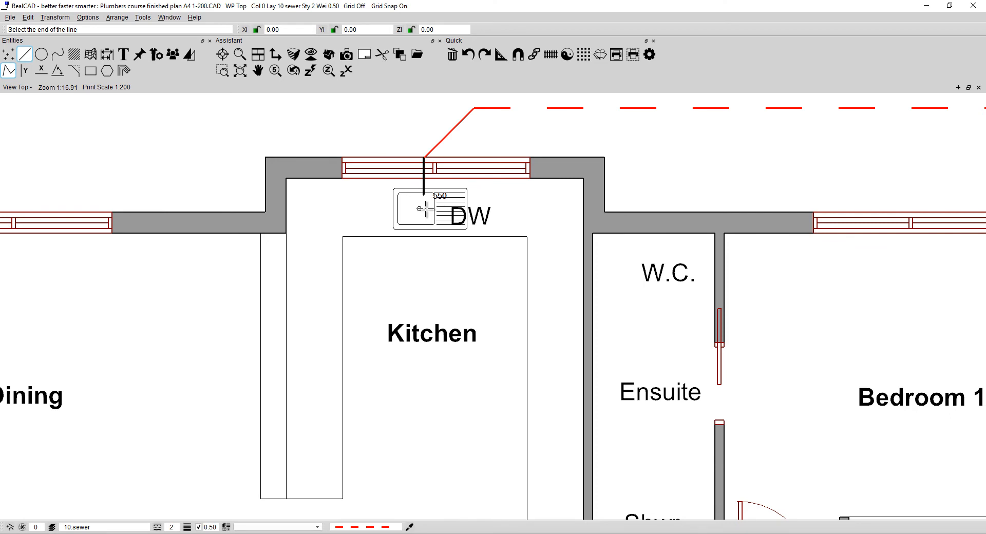
pyautogui.click(424, 208)
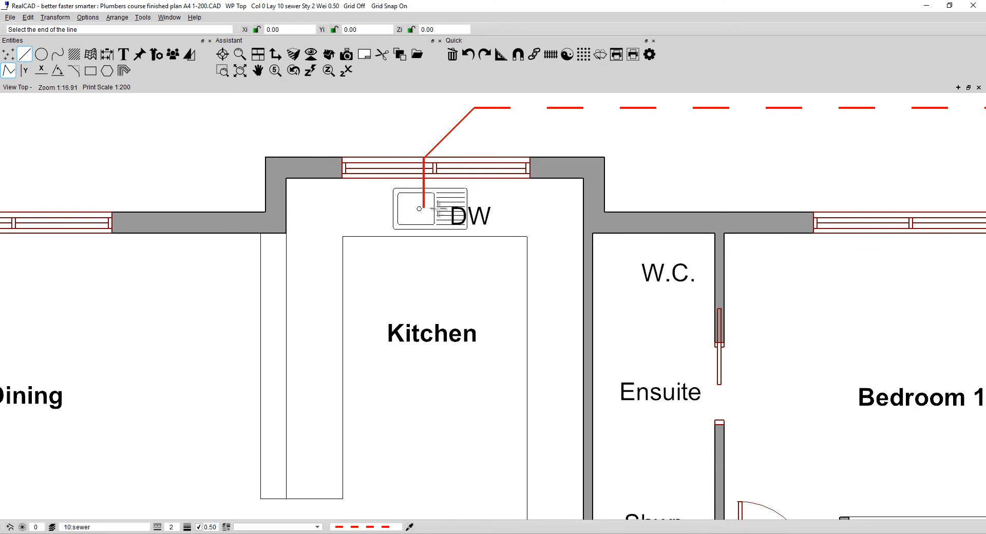
pyautogui.click(501, 208)
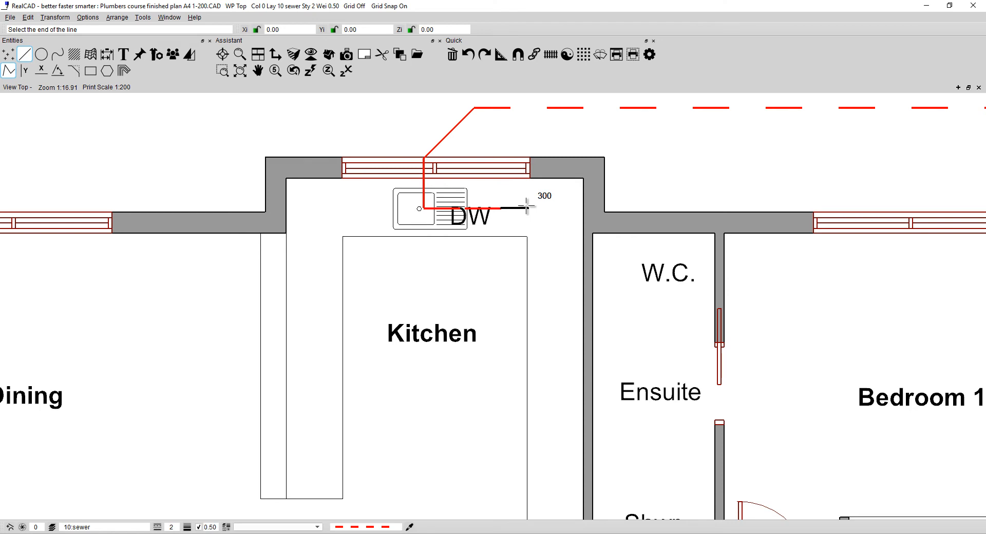
pyautogui.rightClick(530, 205)
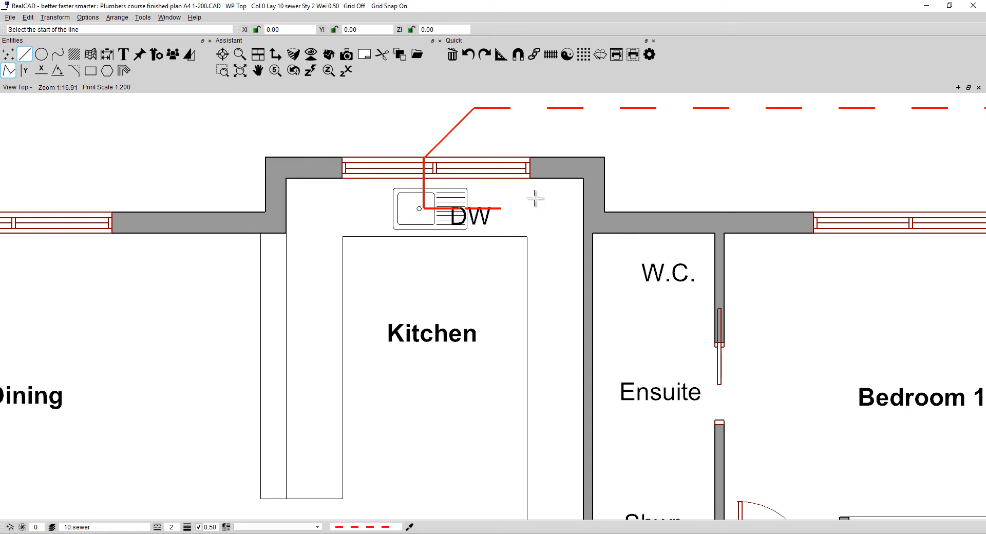
# Draw the ensuite sewer branch from the shower: about 300 horizontal, a short diagonal, about 4100 vertical, and about 707 diagonal to the horizontal sewer line.
pyautogui.moveTo(605, 363); pyautogui.dragTo(592, 326, button='middle')
pyautogui.scroll(-1, 592, 326)
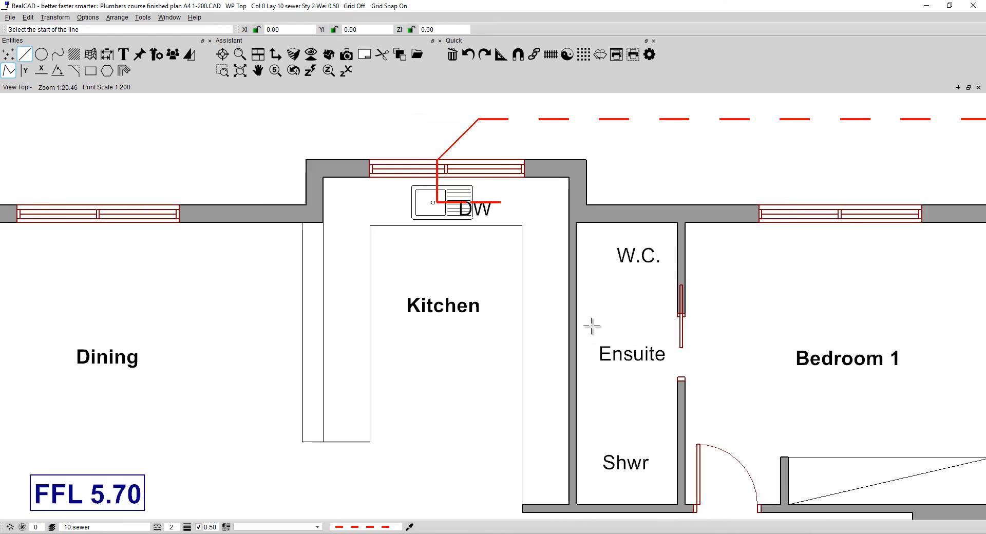
pyautogui.click(583, 493)
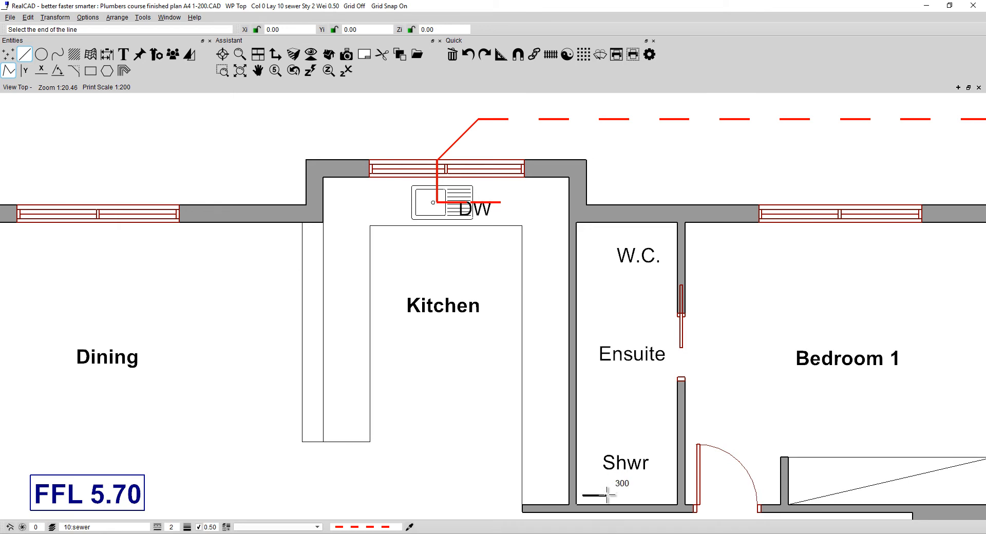
pyautogui.click(606, 496)
pyautogui.click(627, 475)
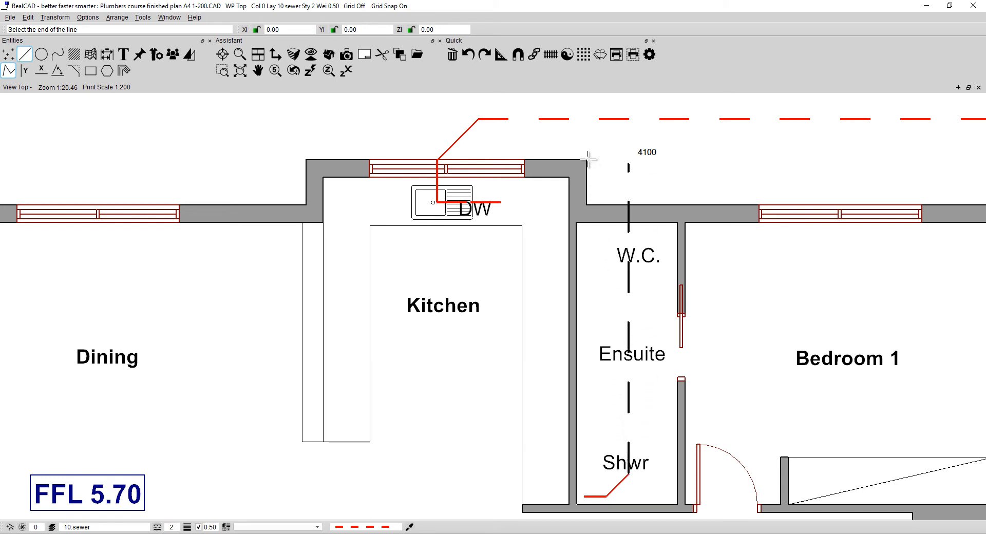
pyautogui.click(629, 154)
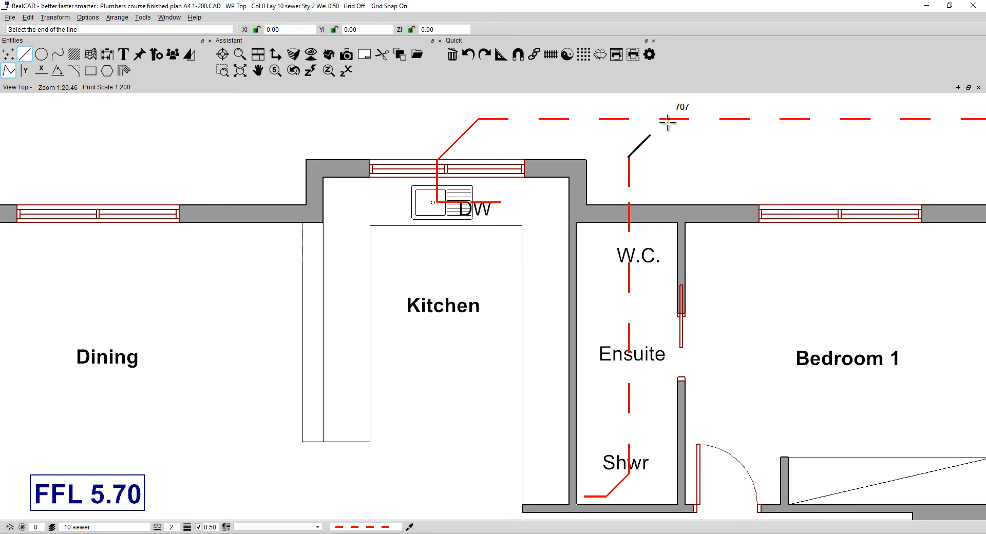
pyautogui.click(666, 120)
pyautogui.rightClick(694, 150)
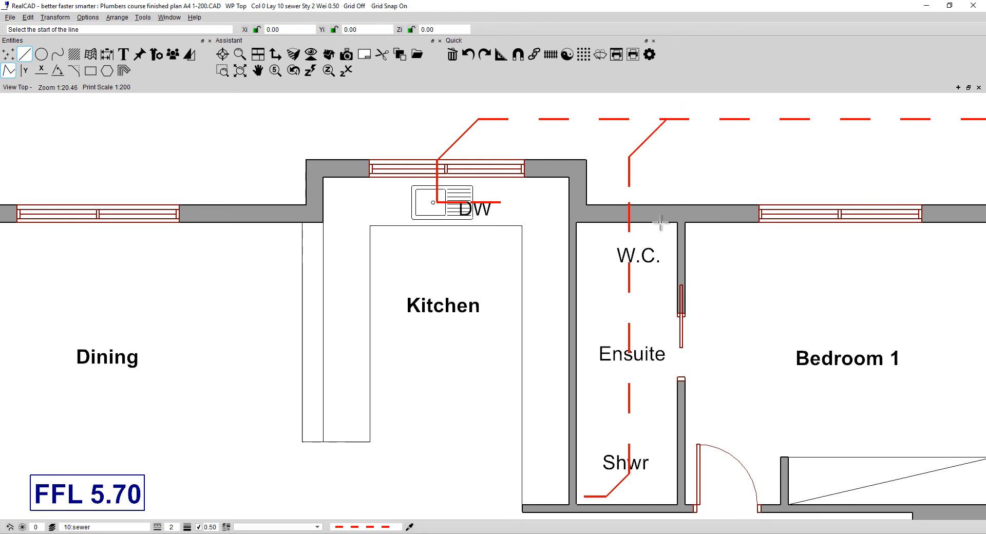
# Draw the ensuite W.C. branch about 300 horizontally, finishing with a short diagonal to the vertical sewer line.
pyautogui.click(590, 269)
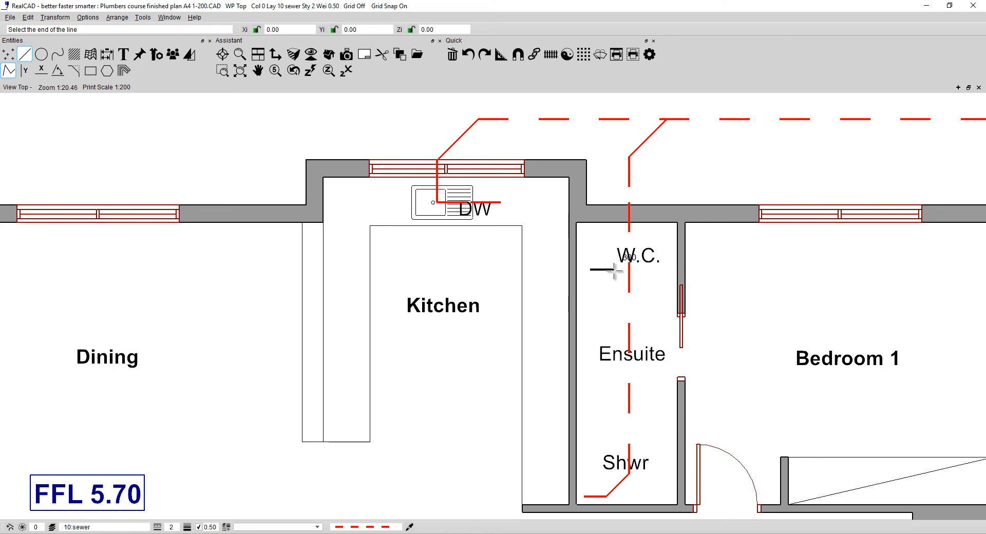
pyautogui.click(613, 270)
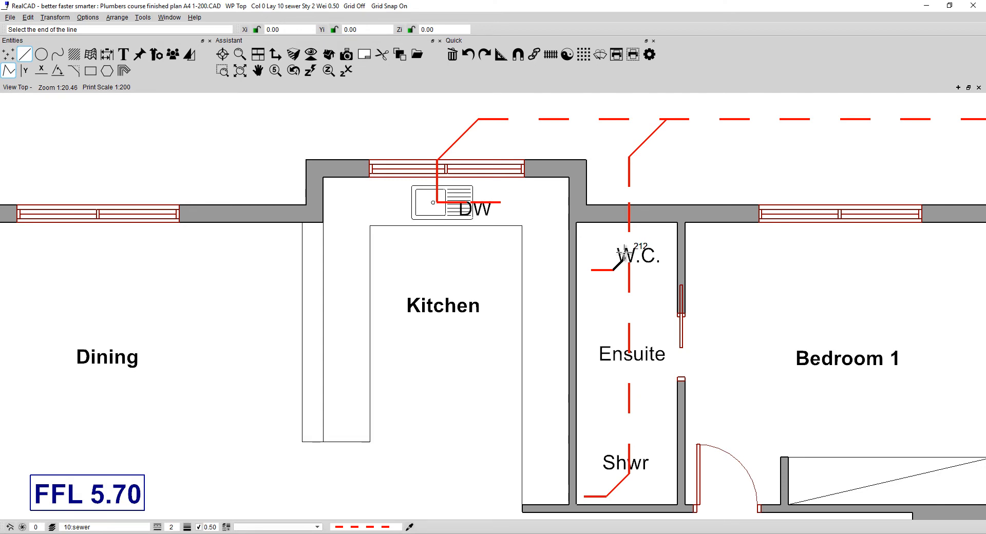
pyautogui.click(626, 256)
pyautogui.rightClick(612, 300)
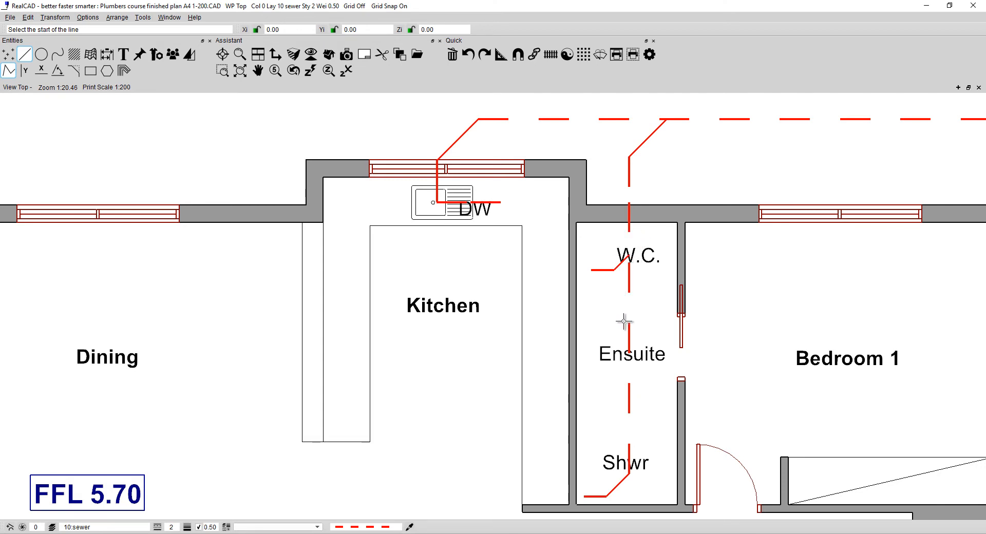
# Draw a third ensuite branch between the W.C. and shower, about 300 horizontal with a short diagonal to the vertical sewer line.
pyautogui.click(591, 345)
pyautogui.click(613, 345)
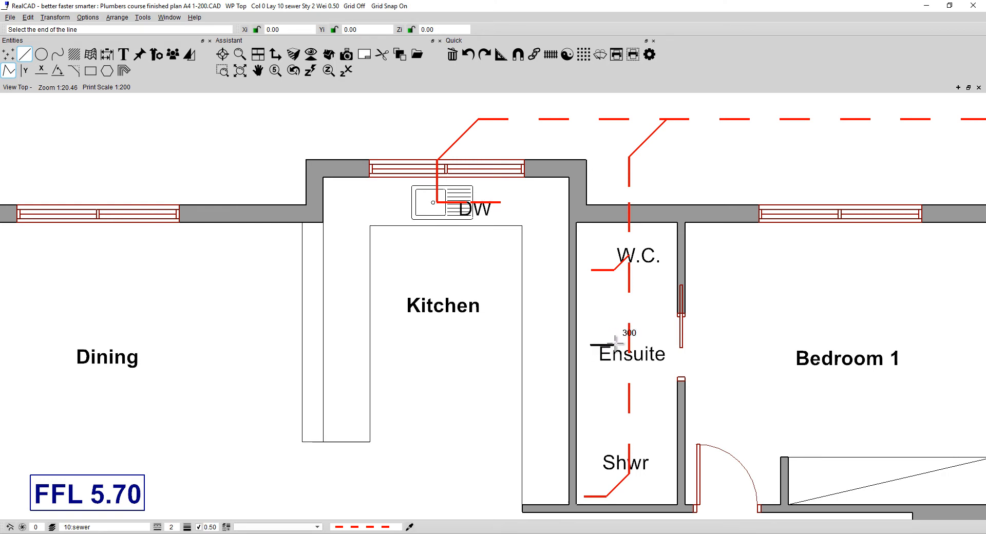
pyautogui.click(628, 330)
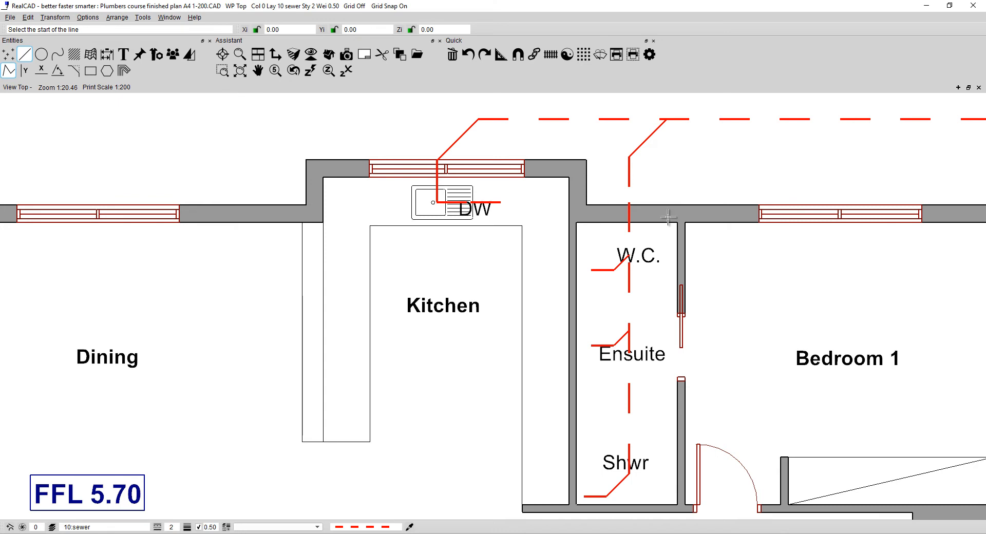
pyautogui.press('Escape')
pyautogui.click(652, 354)
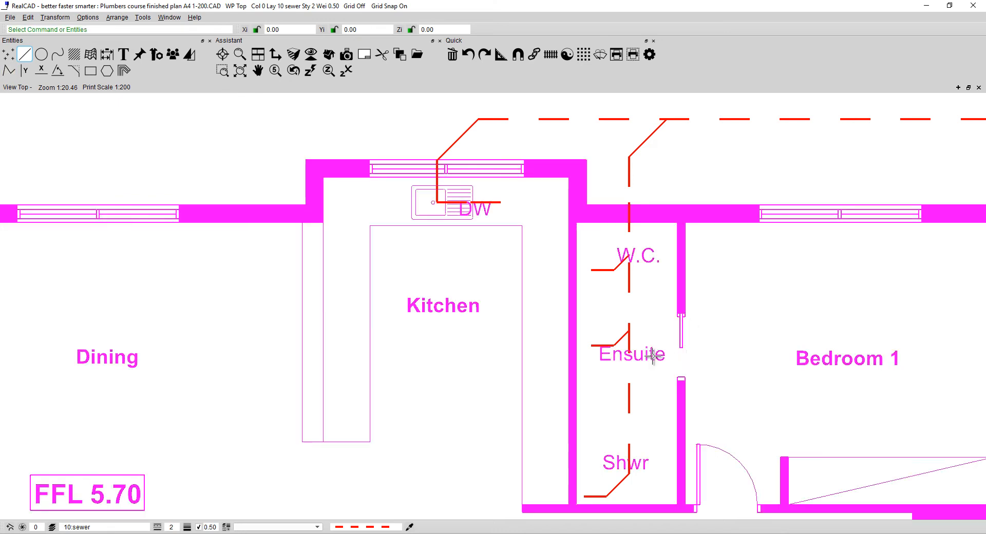
pyautogui.press('Escape')
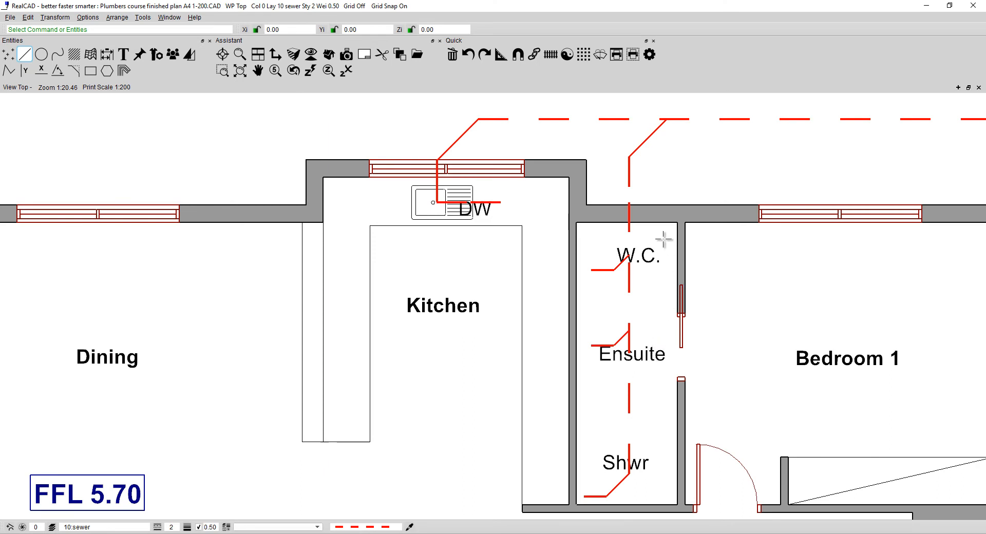
pyautogui.click(657, 213)
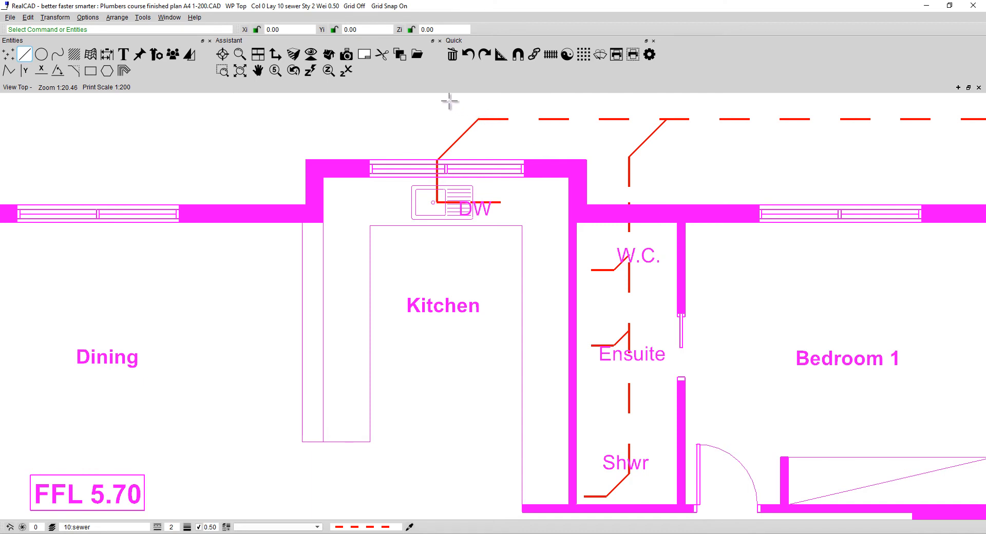
pyautogui.click(382, 55)
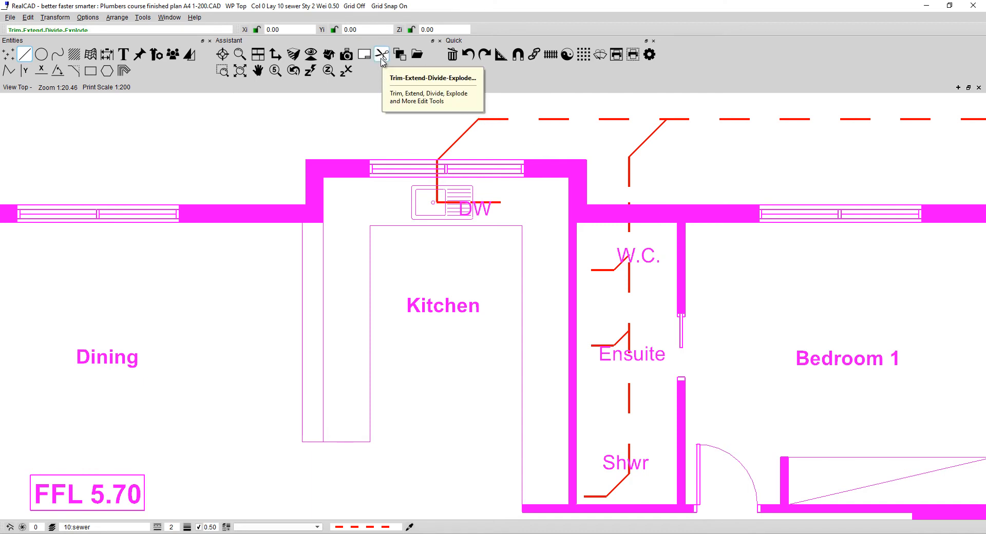
pyautogui.click(382, 56)
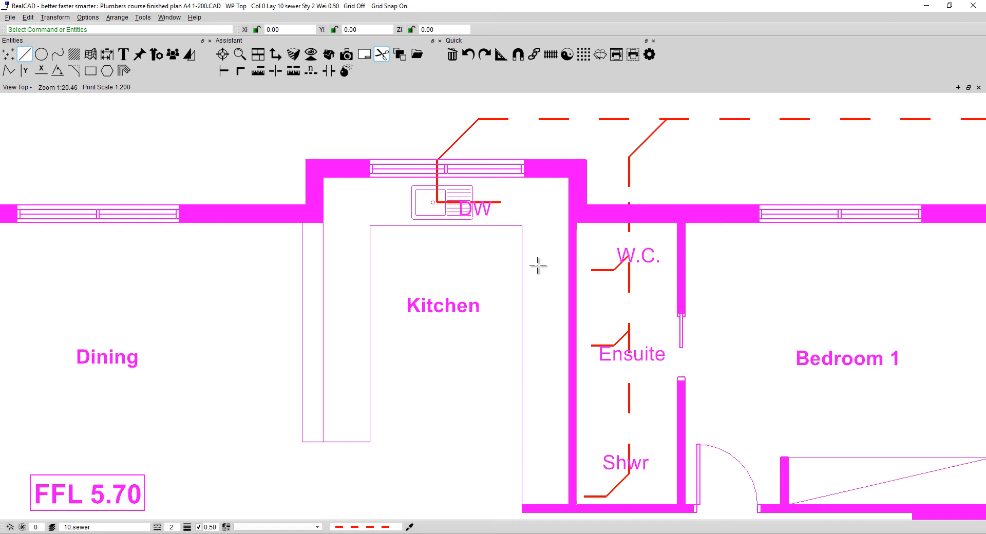
pyautogui.press('Escape')
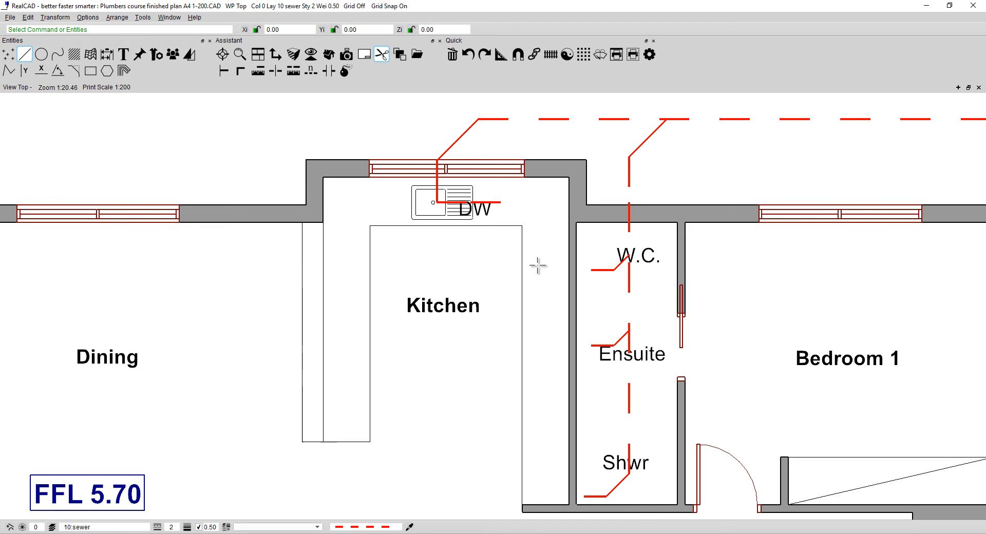
# Examine the stormwater and sewer pipework across the whole site plan and up close around the sewer corner by Bedroom 1.
pyautogui.scroll(-4, 537, 265)
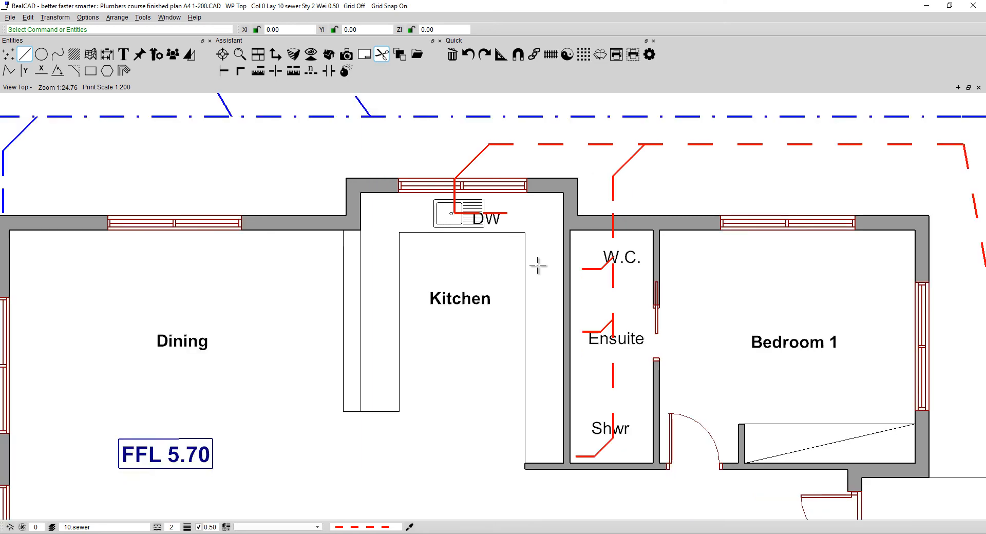
pyautogui.scroll(-2, 549, 320)
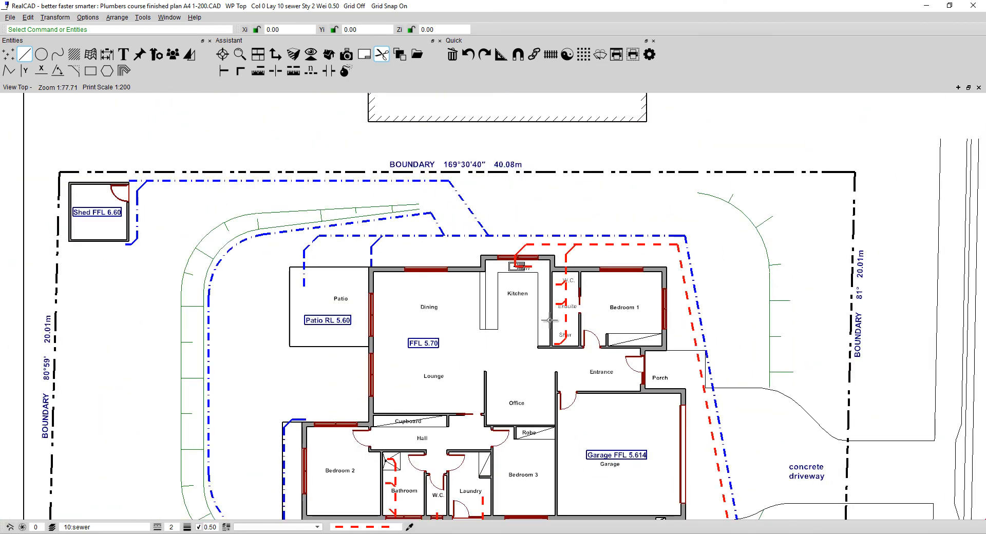
pyautogui.scroll(-2, 550, 319)
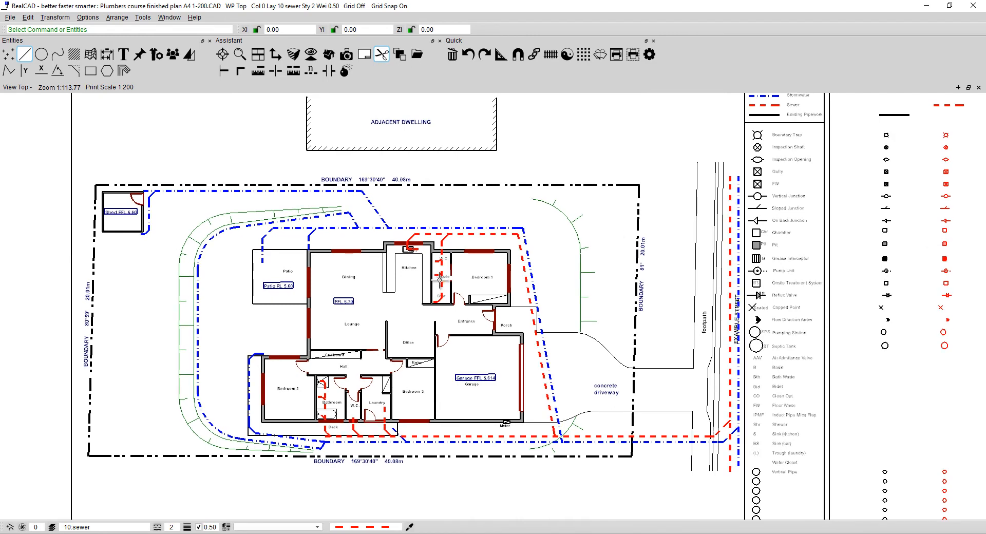
pyautogui.moveTo(439, 280); pyautogui.dragTo(436, 276, button='middle')
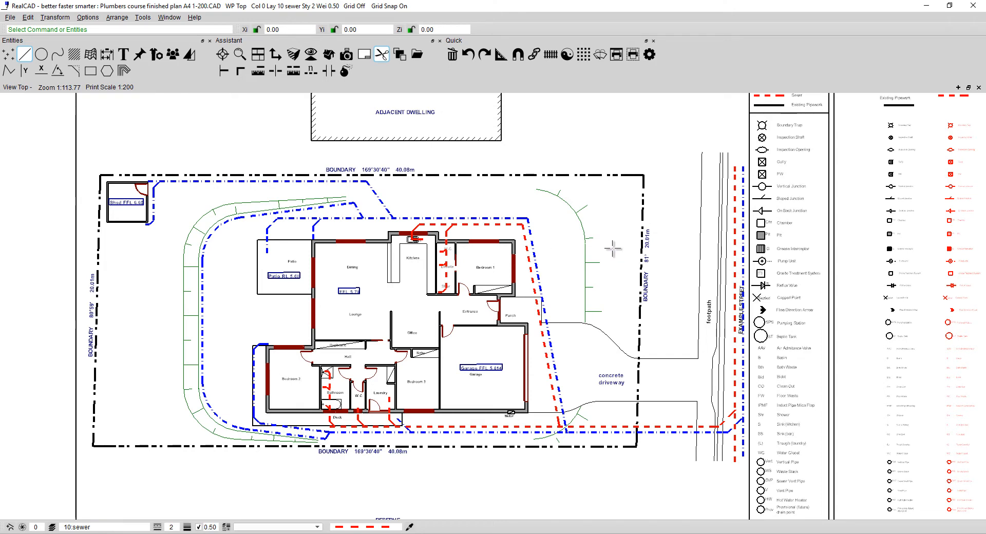
pyautogui.scroll(3, 435, 234)
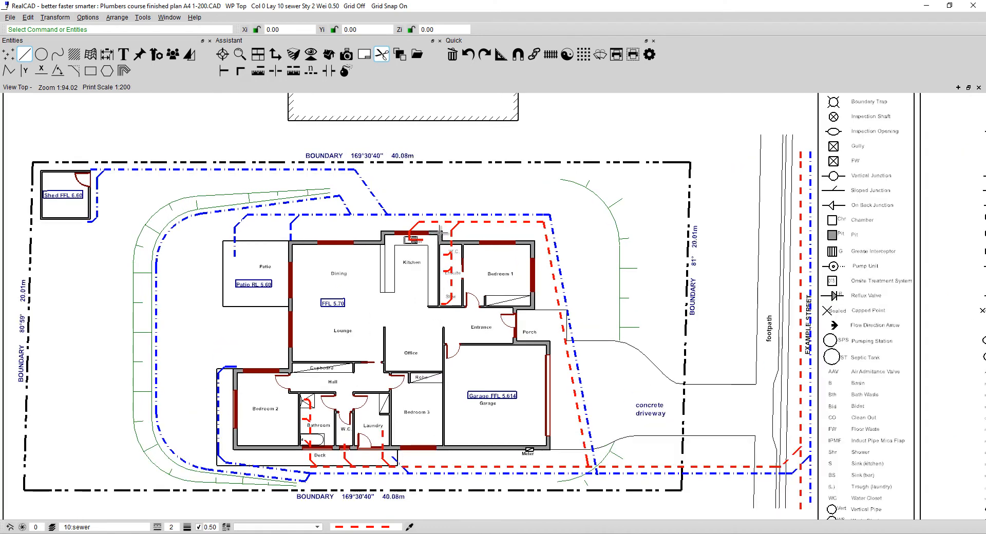
pyautogui.scroll(1, 435, 234)
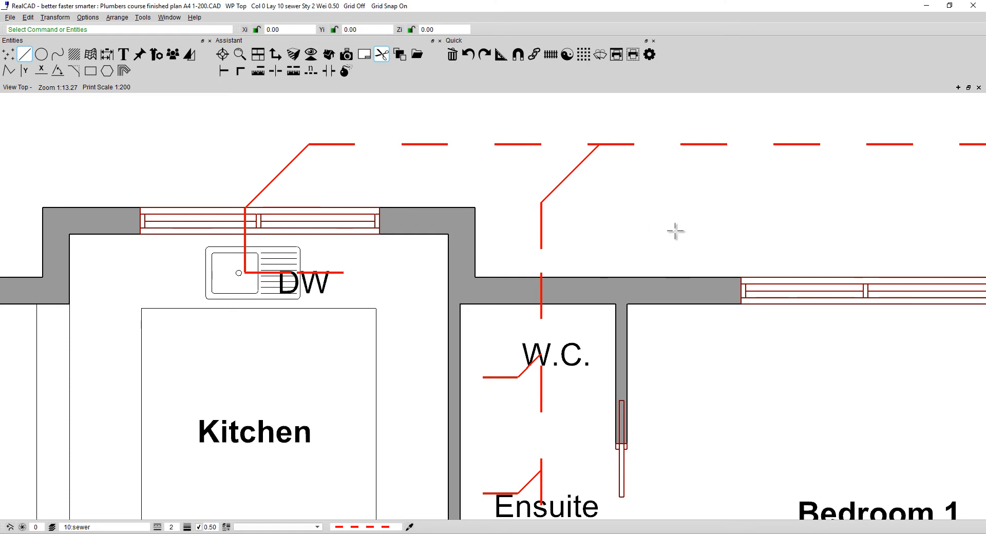
pyautogui.moveTo(854, 222); pyautogui.dragTo(287, 240, button='middle')
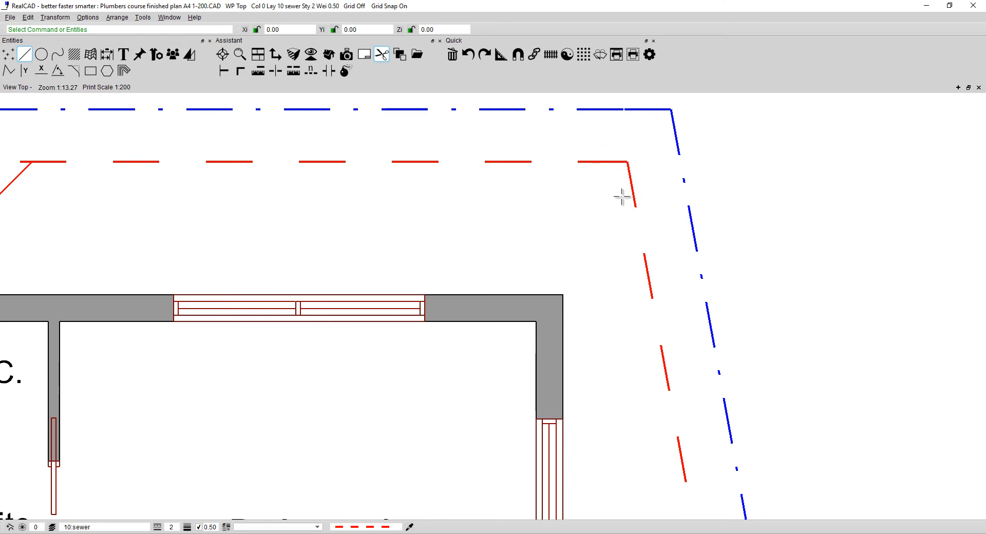
pyautogui.scroll(-5, 622, 200)
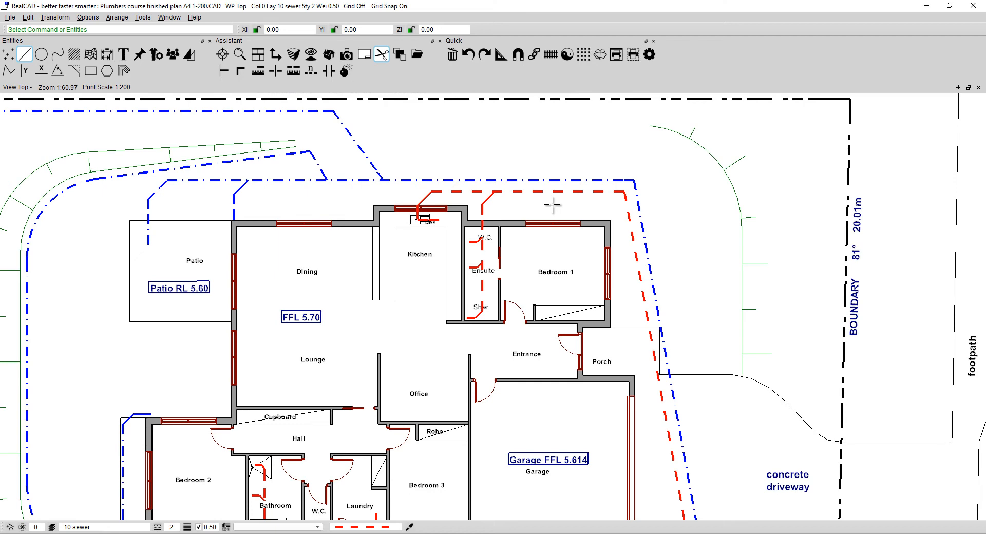
pyautogui.scroll(-2, 764, 237)
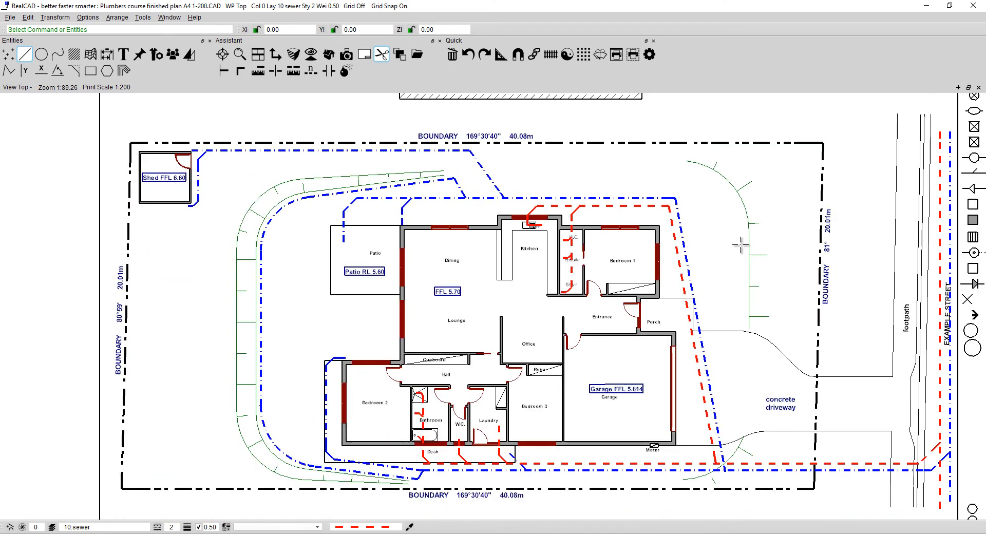
# Set up a new ellipse with a major axis length of 200 and adjust its minor axis length.
pyautogui.moveTo(742, 245)
pyautogui.mouseDown(button='middle')
pyautogui.moveTo(524, 269)
pyautogui.moveTo(465, 305)
pyautogui.mouseUp(button='middle')
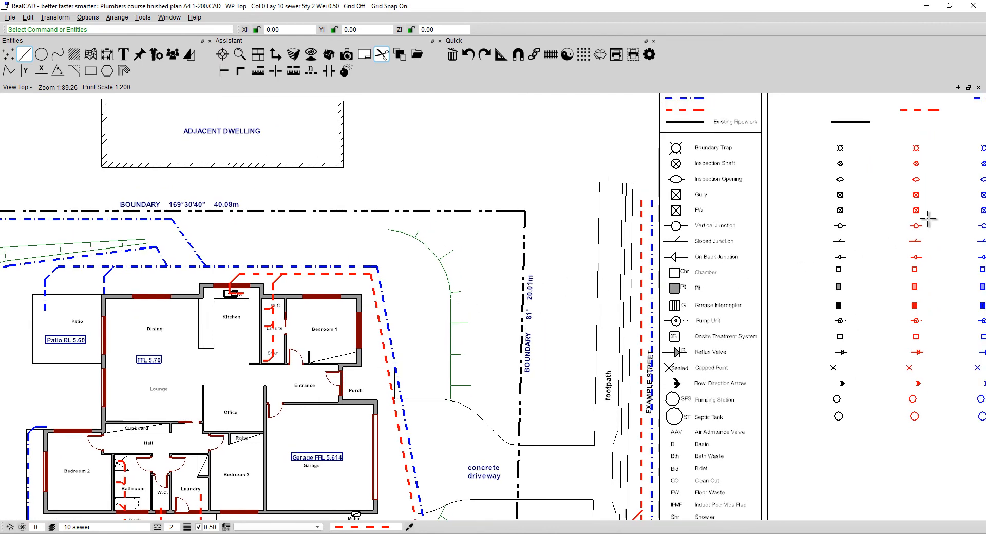
pyautogui.scroll(3, 919, 178)
pyautogui.scroll(5, 919, 178)
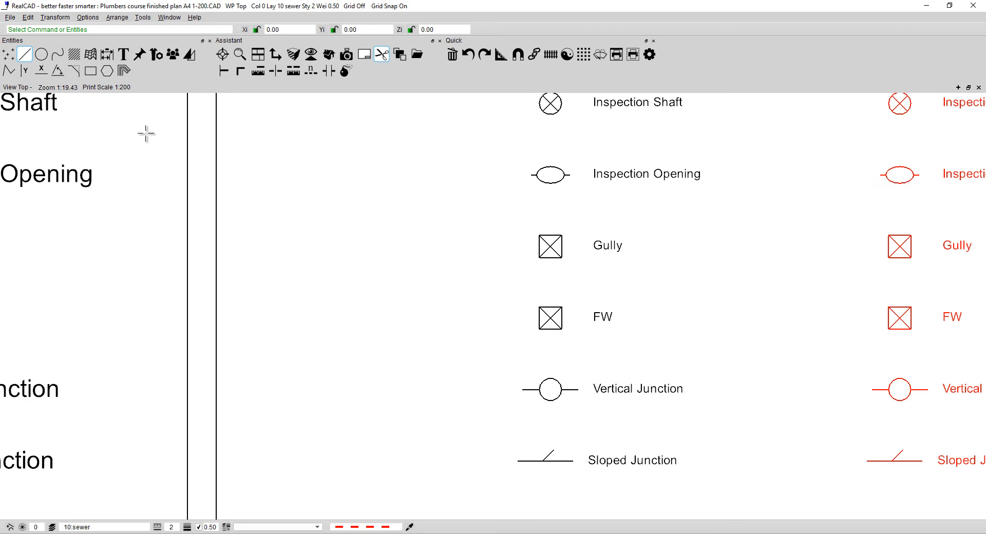
pyautogui.click(44, 60)
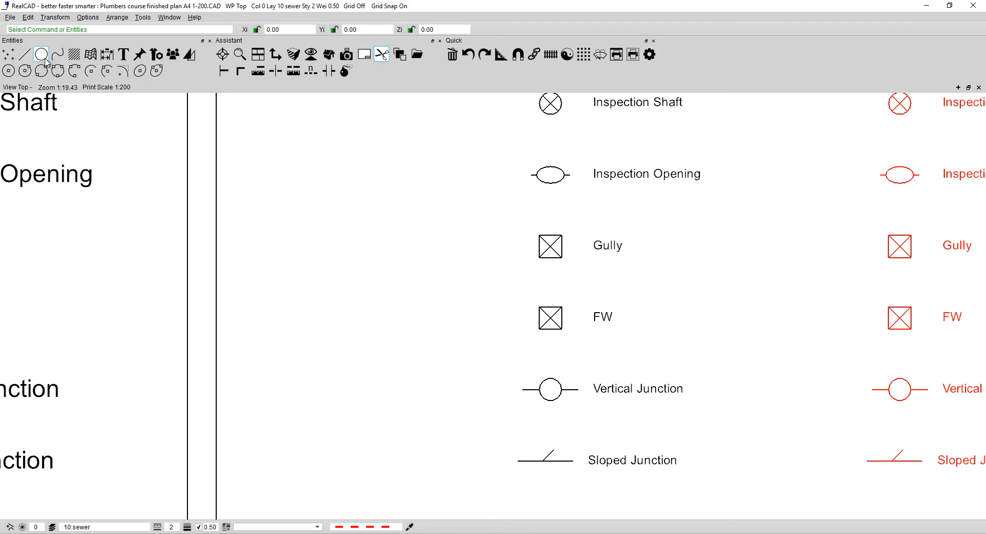
pyautogui.click(140, 71)
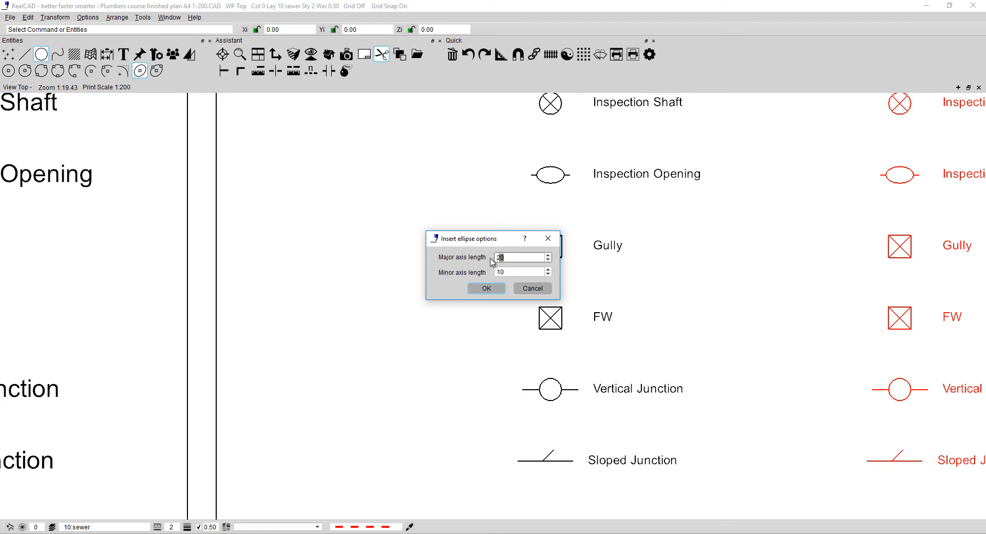
pyautogui.click(509, 275)
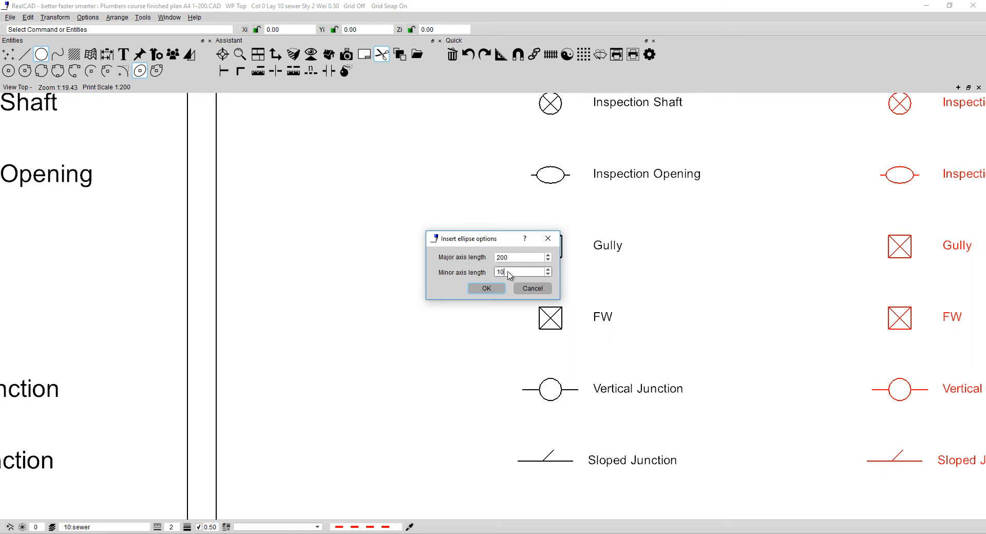
pyautogui.click(505, 288)
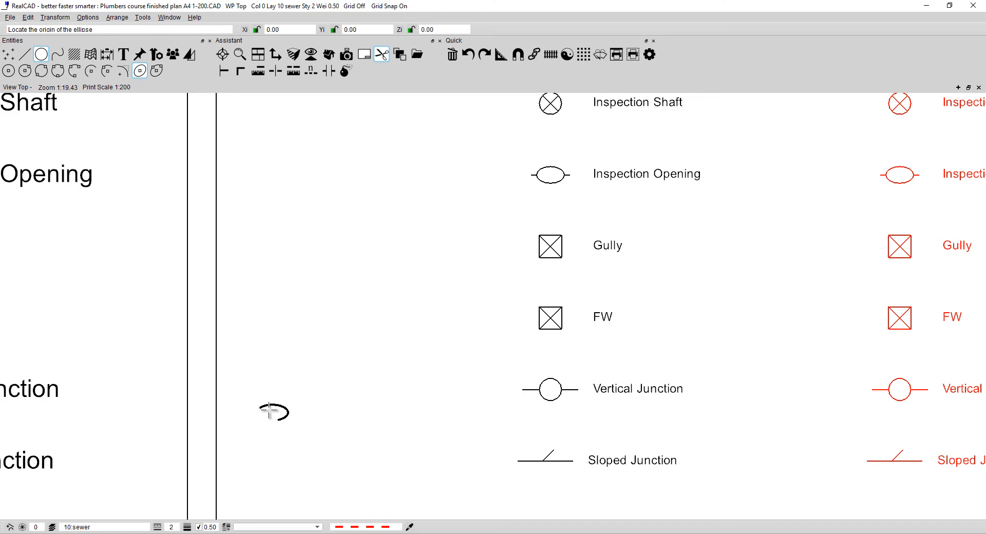
# Change the current line style to solid style 0 for placing the ellipse.
pyautogui.click(157, 527)
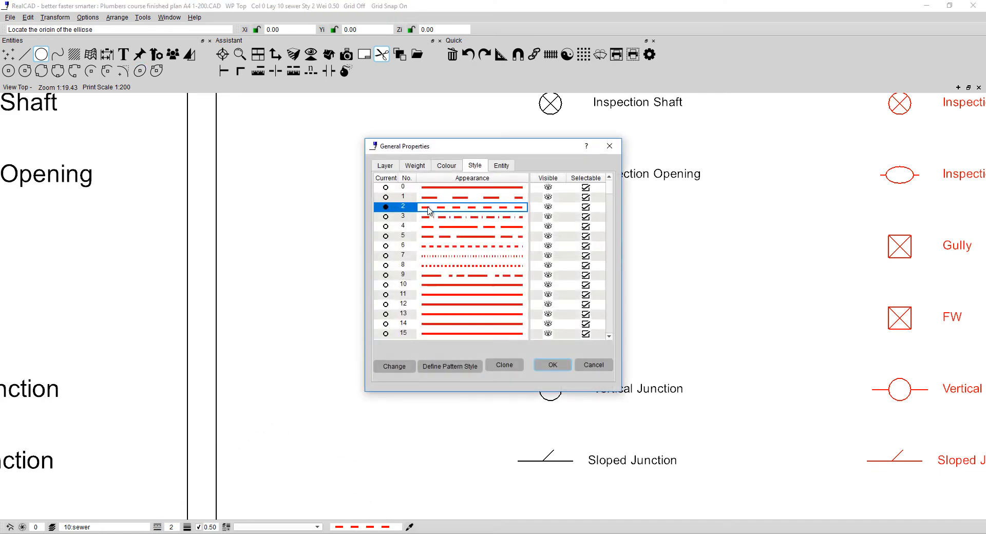
pyautogui.click(452, 188)
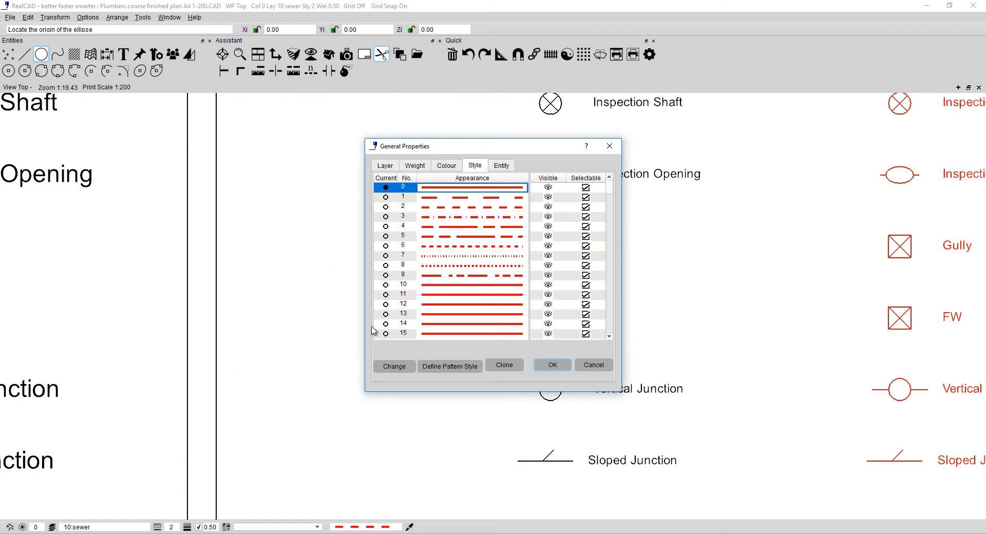
pyautogui.click(563, 365)
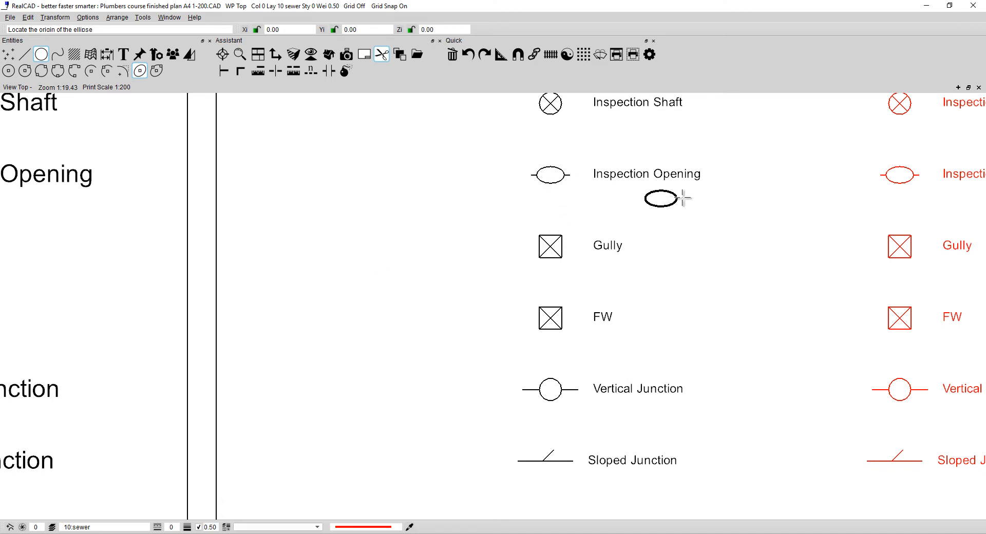
pyautogui.scroll(-5, 747, 261)
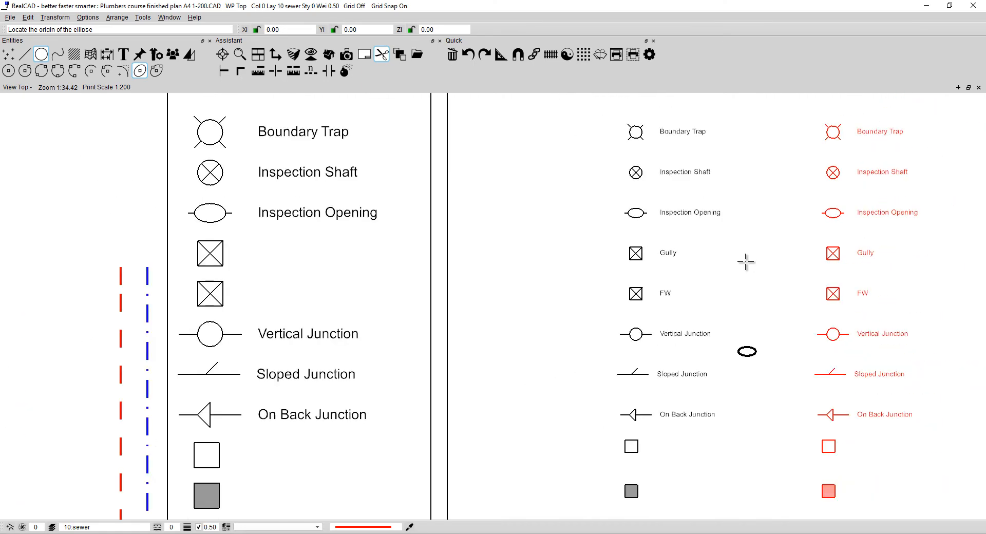
pyautogui.moveTo(261, 225); pyautogui.dragTo(675, 291, button='middle')
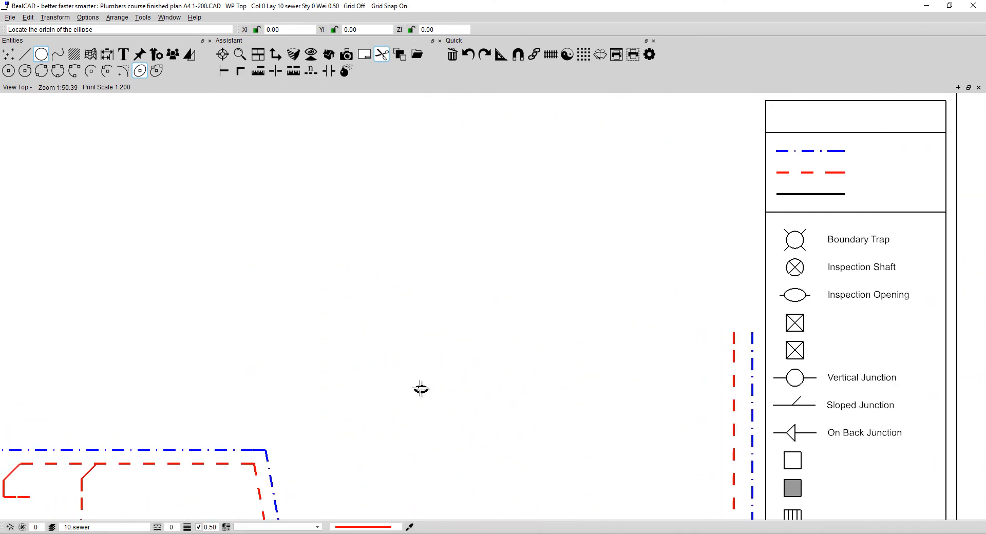
# Place an inspection opening ellipse diagonally across the corner of the red sewer line outside Bedroom 1.
pyautogui.moveTo(417, 389); pyautogui.dragTo(538, 229, button='middle')
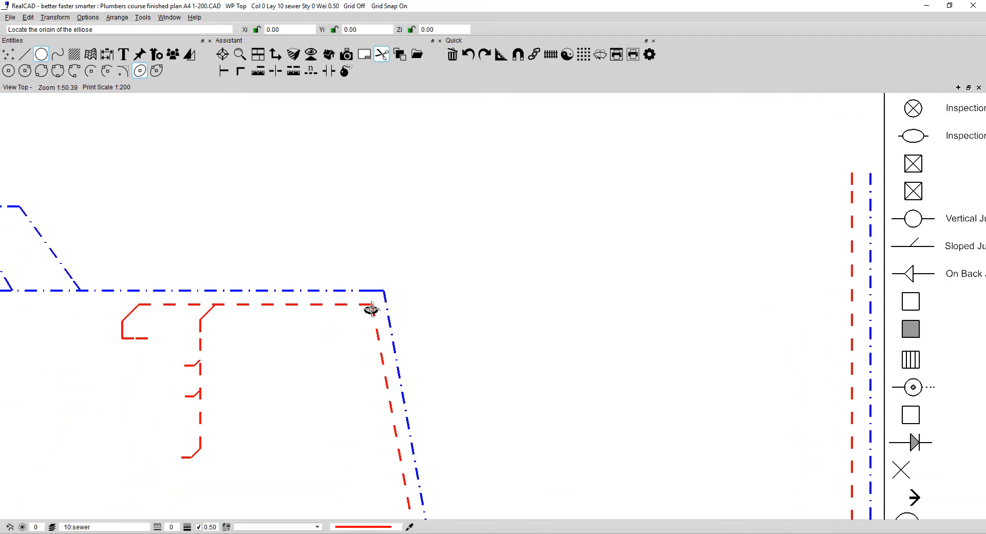
pyautogui.scroll(2, 361, 318)
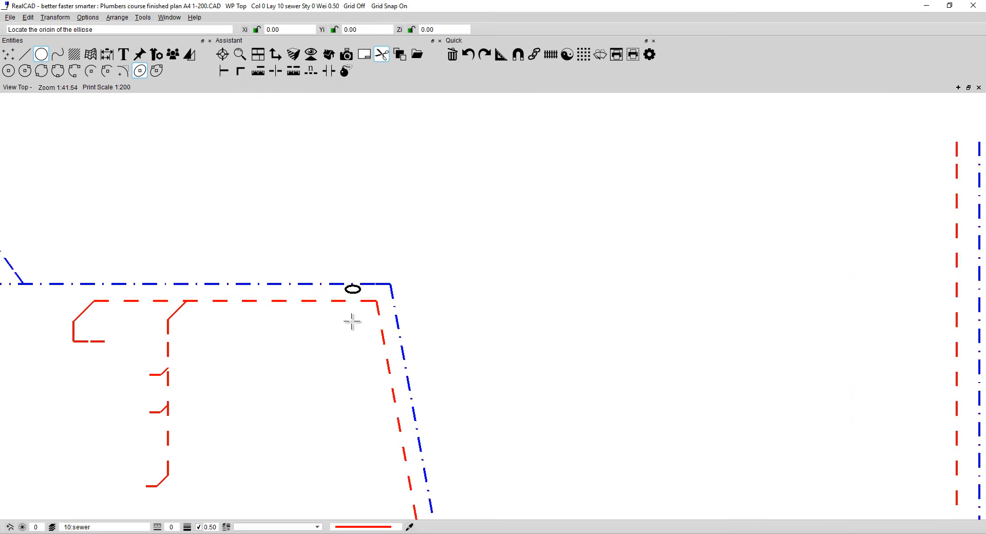
pyautogui.scroll(6, 361, 315)
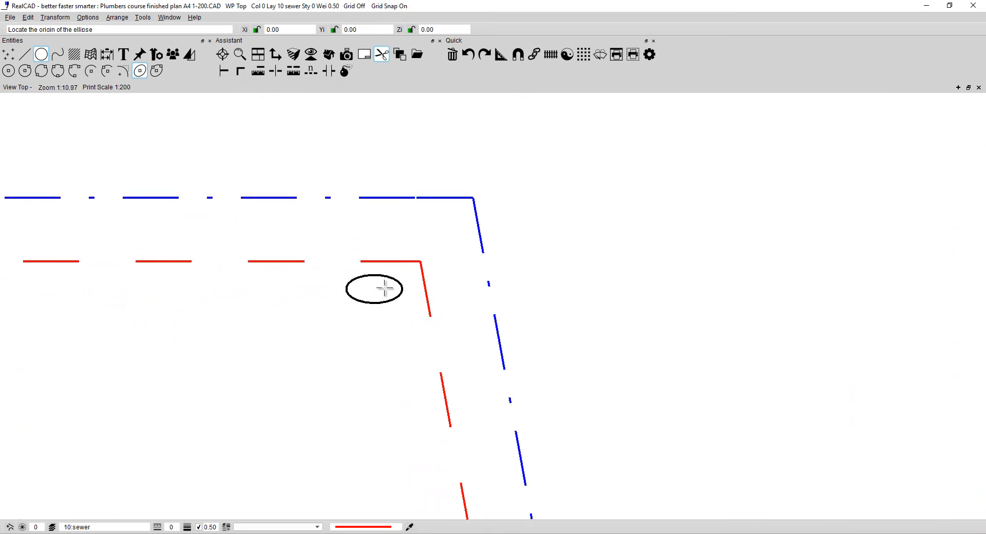
pyautogui.click(414, 271)
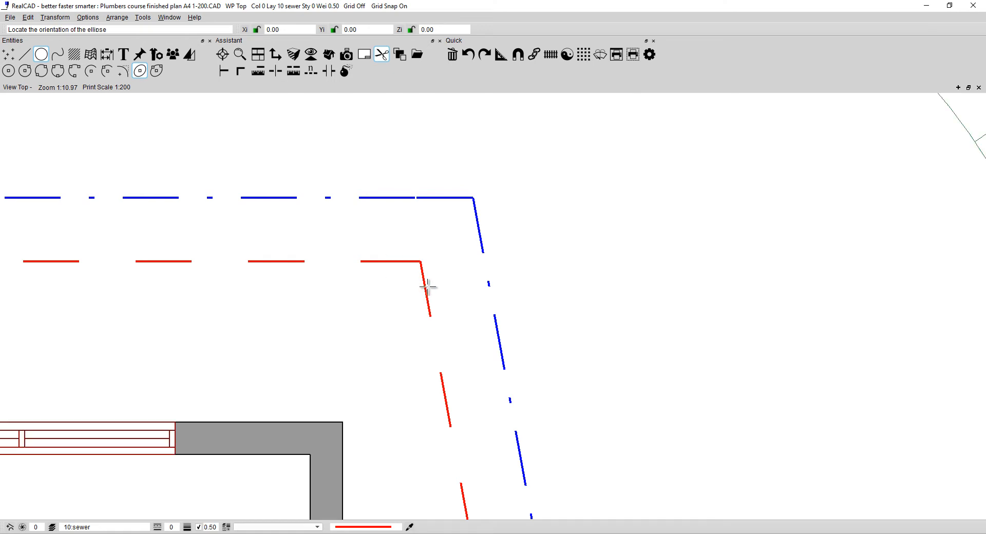
pyautogui.click(456, 317)
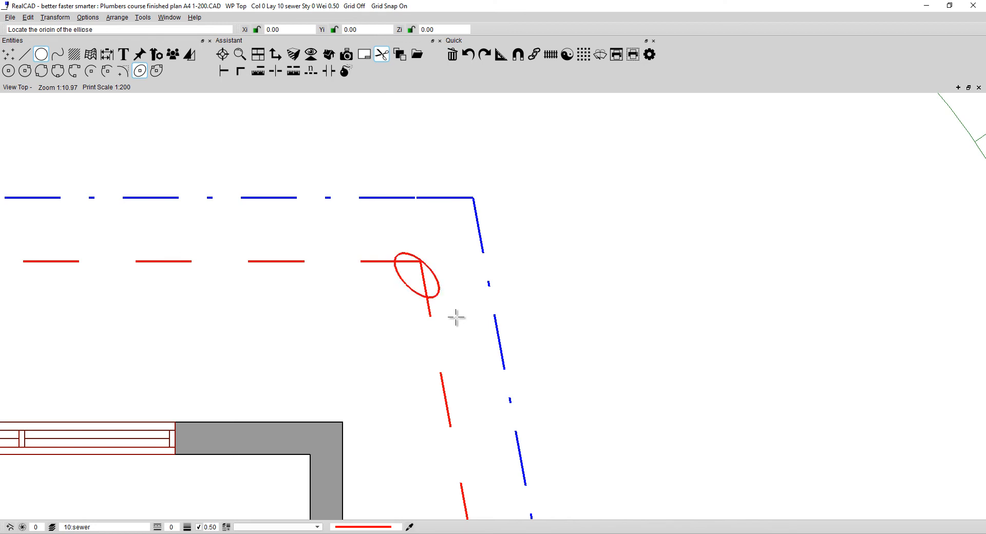
pyautogui.press('Escape')
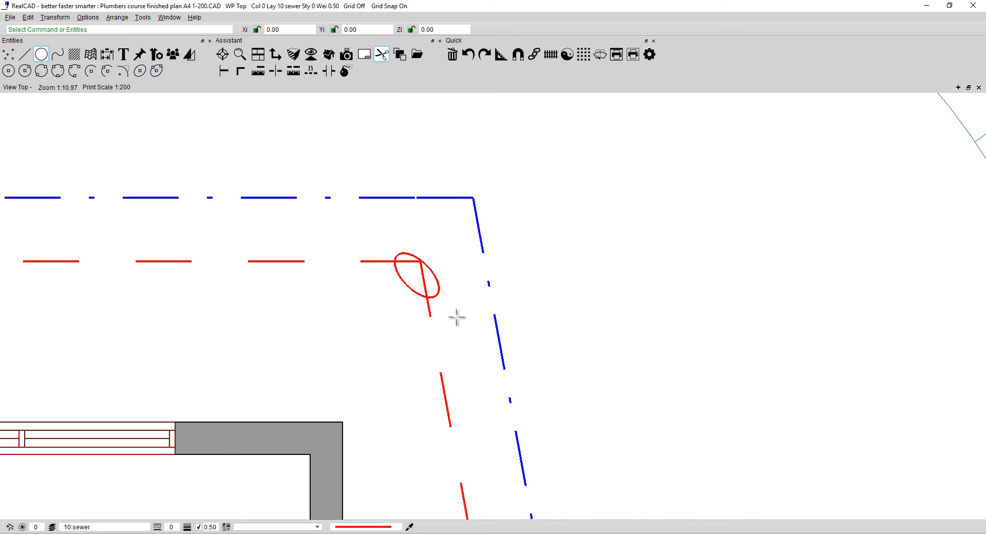
# Trim both red sewer lines back to the edge of the ellipse at the corner outside Bedroom 1.
pyautogui.rightClick(424, 281)
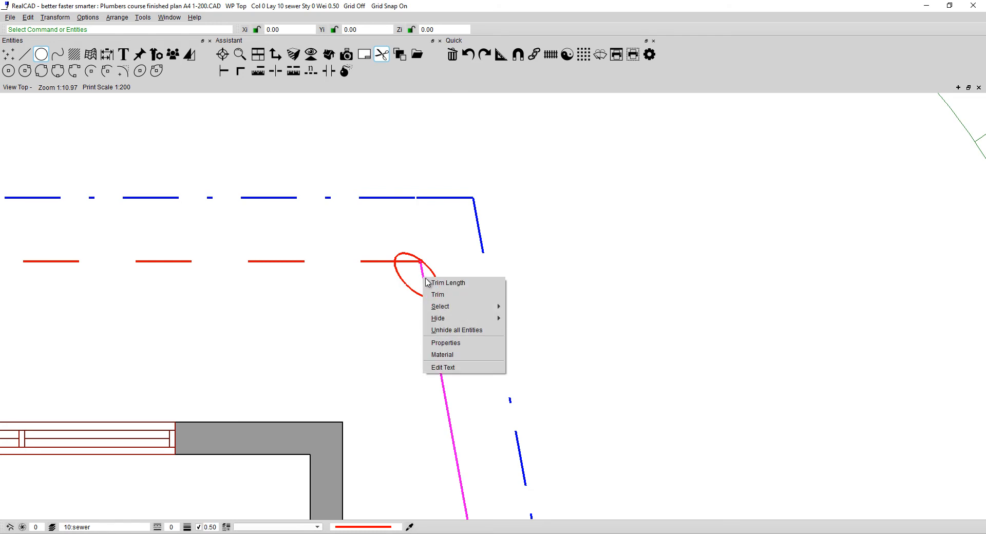
pyautogui.click(436, 293)
pyautogui.click(435, 295)
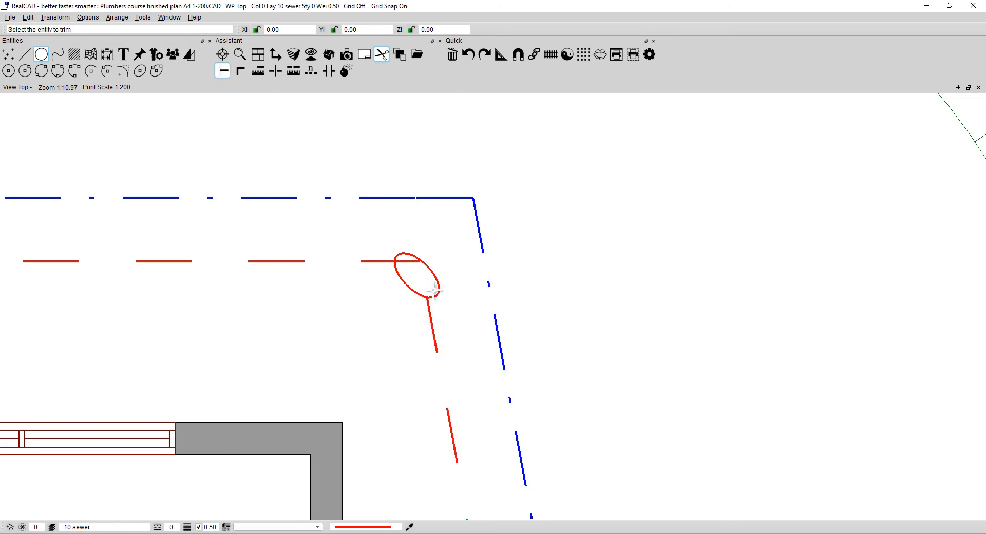
pyautogui.click(410, 261)
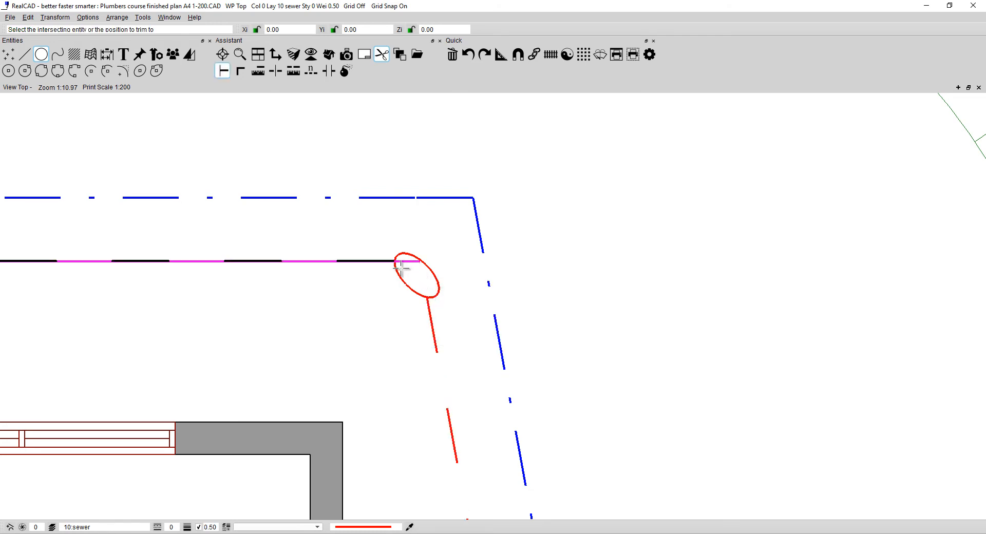
pyautogui.click(397, 270)
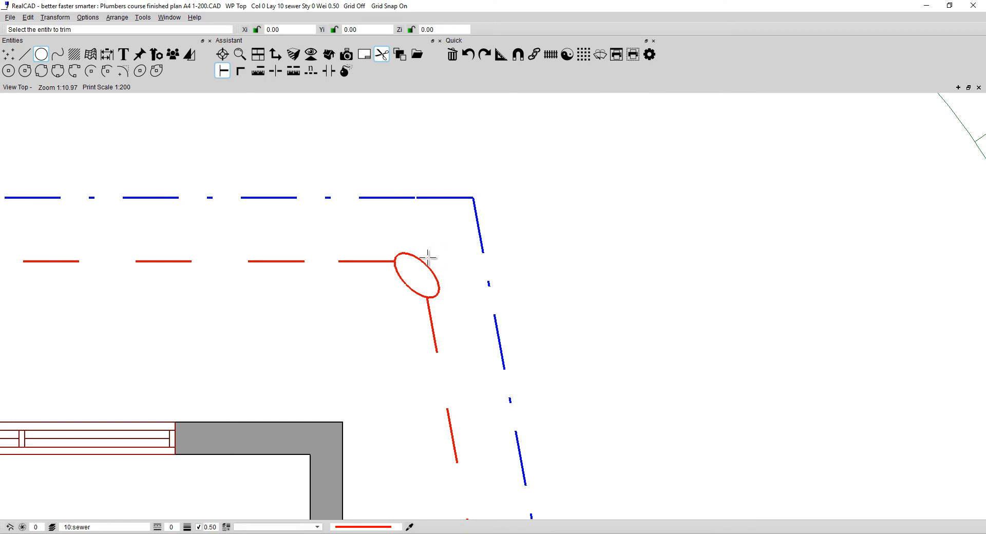
pyautogui.click(402, 284)
pyautogui.press('Escape')
pyautogui.press('Escape')
pyautogui.moveTo(425, 271)
pyautogui.mouseDown()
pyautogui.moveTo(405, 300)
pyautogui.moveTo(428, 267)
pyautogui.moveTo(411, 271)
pyautogui.moveTo(428, 264)
pyautogui.moveTo(414, 268)
pyautogui.moveTo(425, 265)
pyautogui.moveTo(424, 305)
pyautogui.moveTo(426, 269)
pyautogui.mouseUp()
pyautogui.click(453, 243)
# Examine the plan's legend and the coloured symbol sets beside the sheet for the Inspection Opening symbol.
pyautogui.scroll(-5, 459, 241)
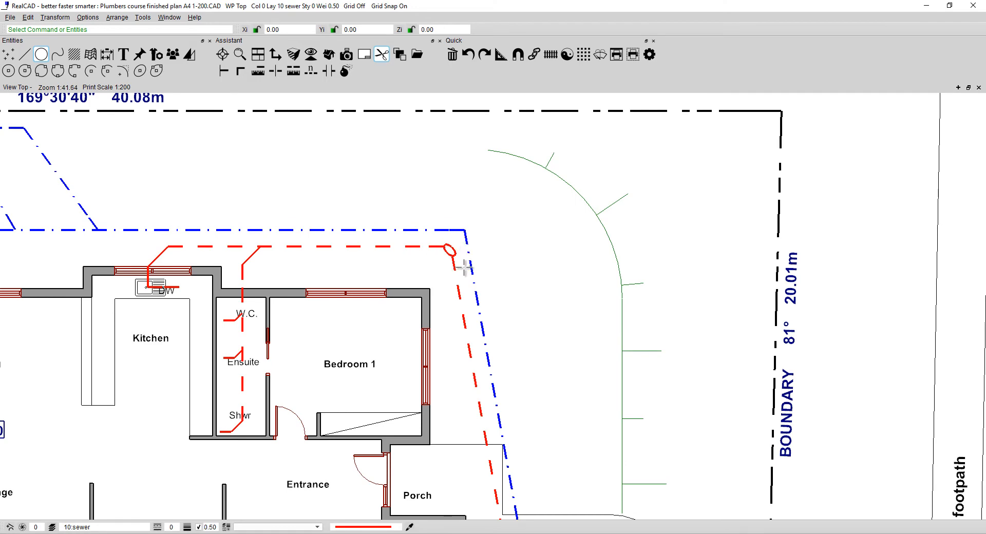
pyautogui.scroll(-3, 560, 321)
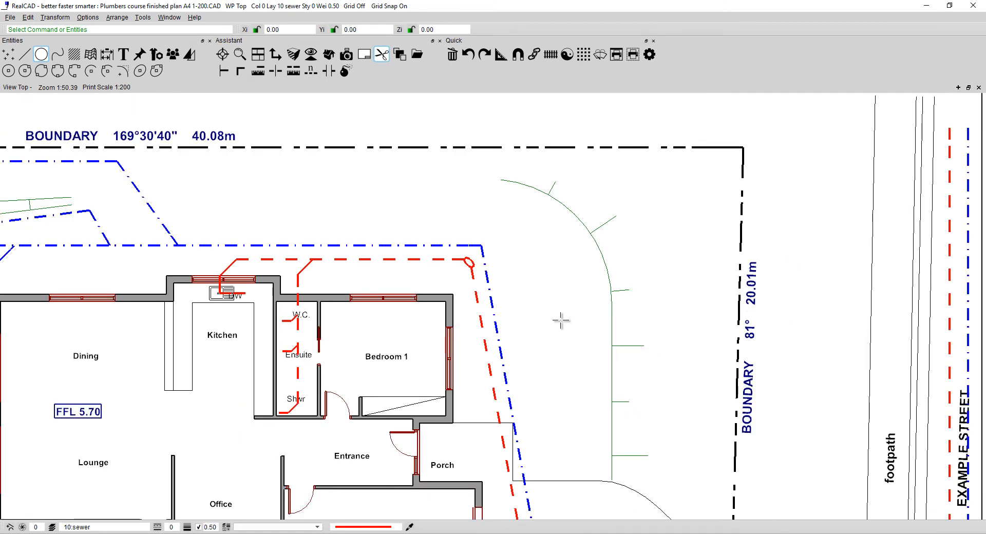
pyautogui.moveTo(561, 331); pyautogui.dragTo(523, 237, button='middle')
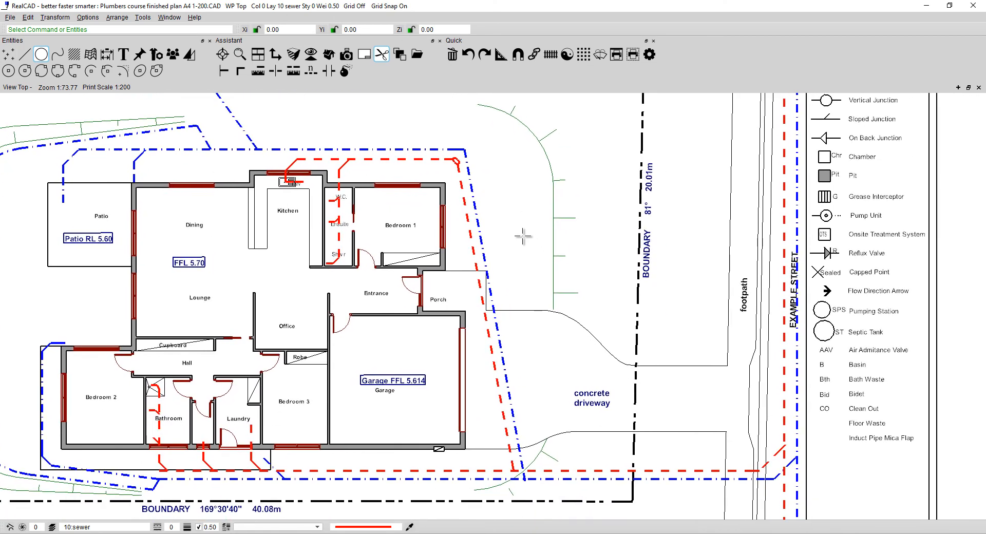
pyautogui.scroll(-1, 524, 236)
pyautogui.moveTo(730, 213)
pyautogui.mouseDown(button='middle')
pyautogui.moveTo(503, 278)
pyautogui.moveTo(559, 255)
pyautogui.mouseUp(button='middle')
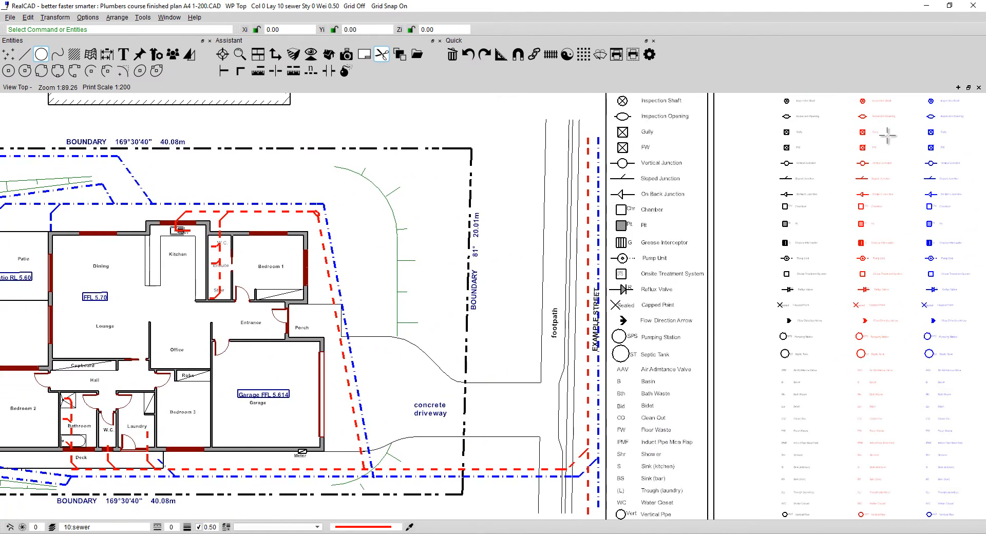
pyautogui.scroll(10, 867, 116)
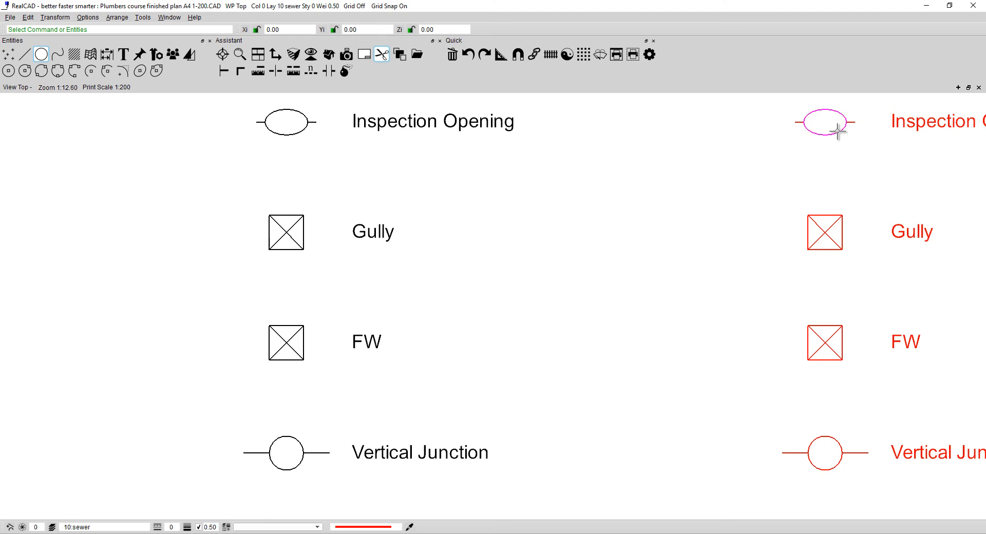
pyautogui.scroll(-8, 841, 131)
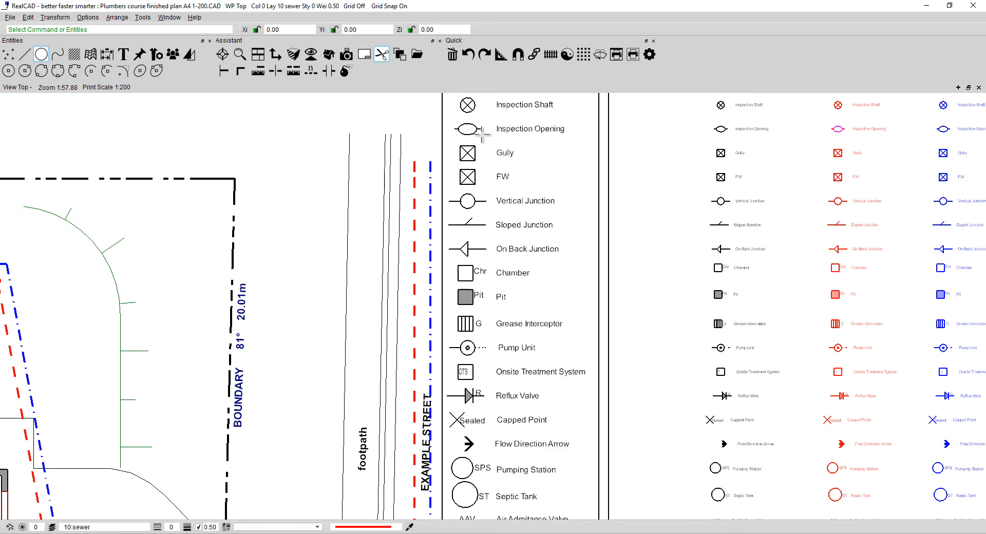
pyautogui.scroll(-2, 669, 190)
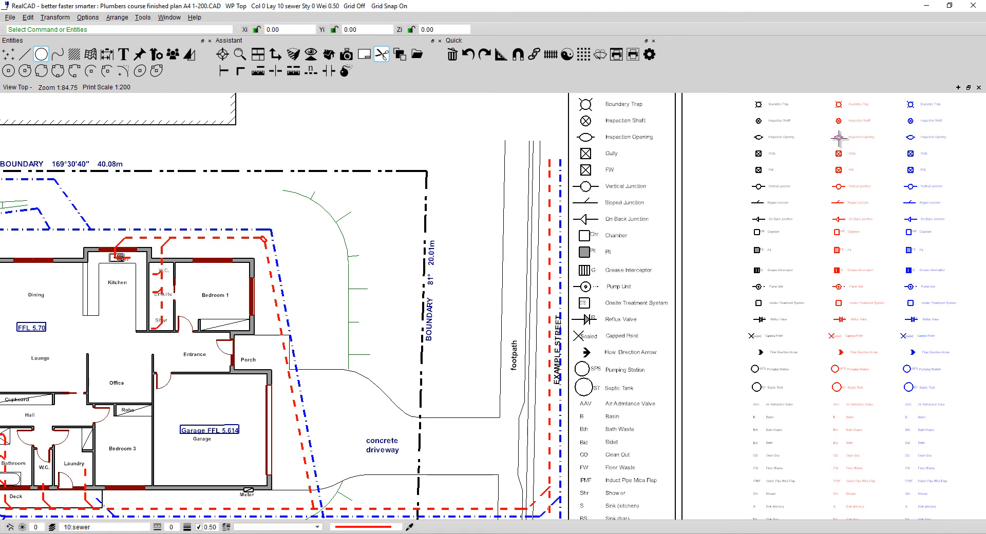
# Try to bring the red Inspection Opening ellipse from the symbol set onto the plan.
pyautogui.moveTo(838, 137)
pyautogui.mouseDown()
pyautogui.moveTo(800, 169)
pyautogui.moveTo(354, 214)
pyautogui.moveTo(382, 207)
pyautogui.mouseUp()
pyautogui.scroll(2, 850, 133)
pyautogui.scroll(5, 850, 134)
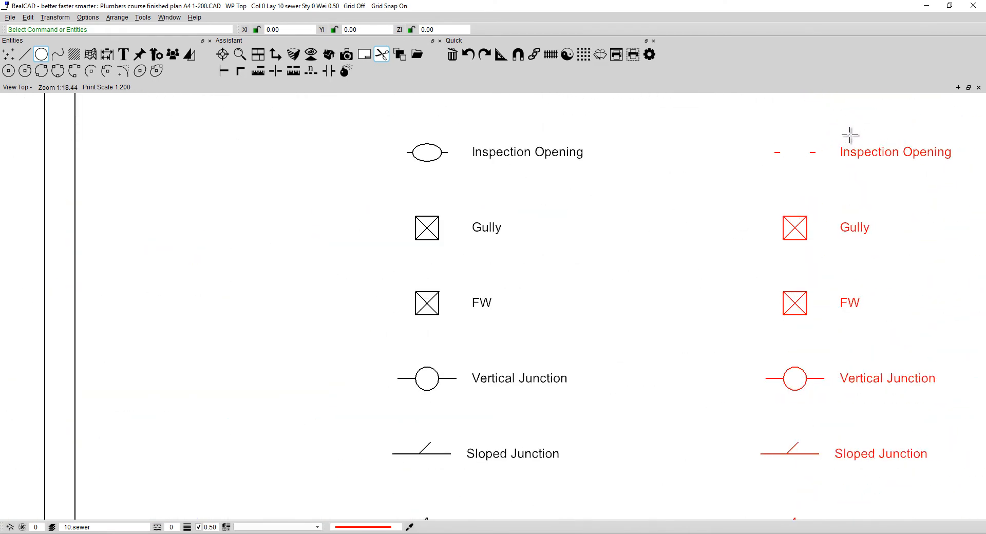
pyautogui.scroll(-5, 849, 134)
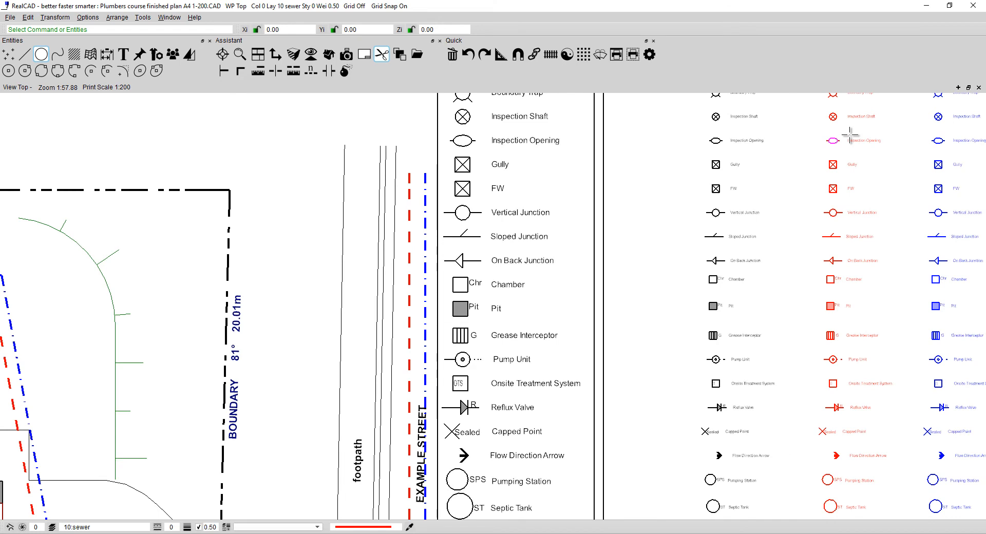
# Copy the red Inspection Opening ellipse from the symbol set onto the ensuite sewer branch just outside the W.C. wall.
pyautogui.moveTo(833, 140)
pyautogui.mouseDown()
pyautogui.moveTo(714, 170)
pyautogui.moveTo(181, 247)
pyautogui.mouseUp()
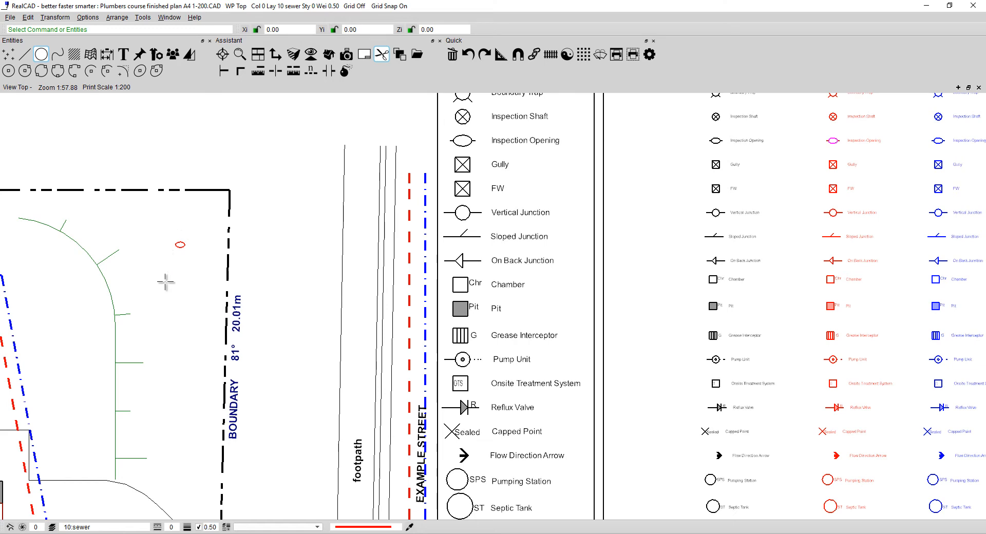
pyautogui.moveTo(165, 281)
pyautogui.mouseDown(button='middle')
pyautogui.moveTo(209, 282)
pyautogui.moveTo(652, 174)
pyautogui.mouseUp(button='middle')
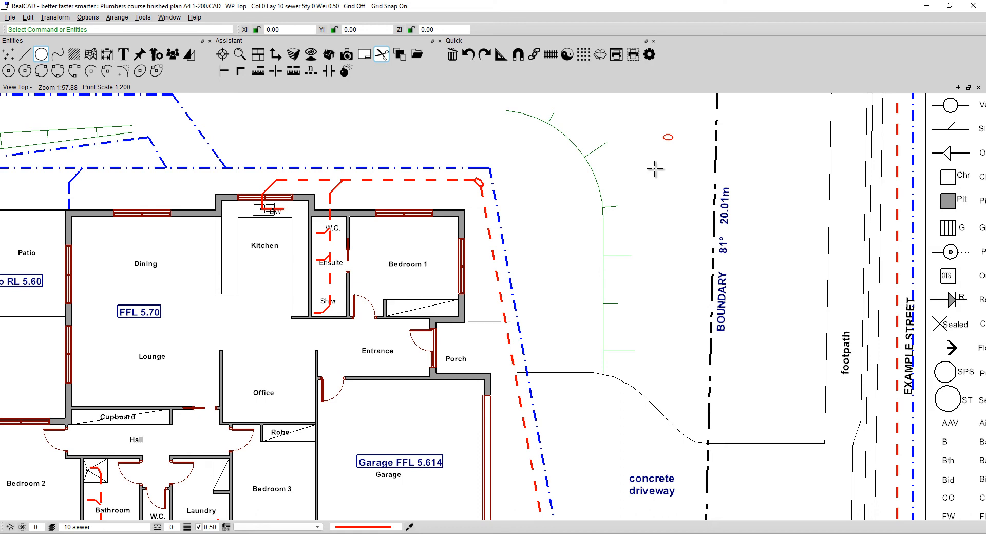
pyautogui.moveTo(667, 138); pyautogui.dragTo(329, 204)
# Copy the ellipse from the ensuite branch and position it on the red sewer junction below the garage, beside the concrete driveway.
pyautogui.moveTo(339, 203); pyautogui.dragTo(588, 491)
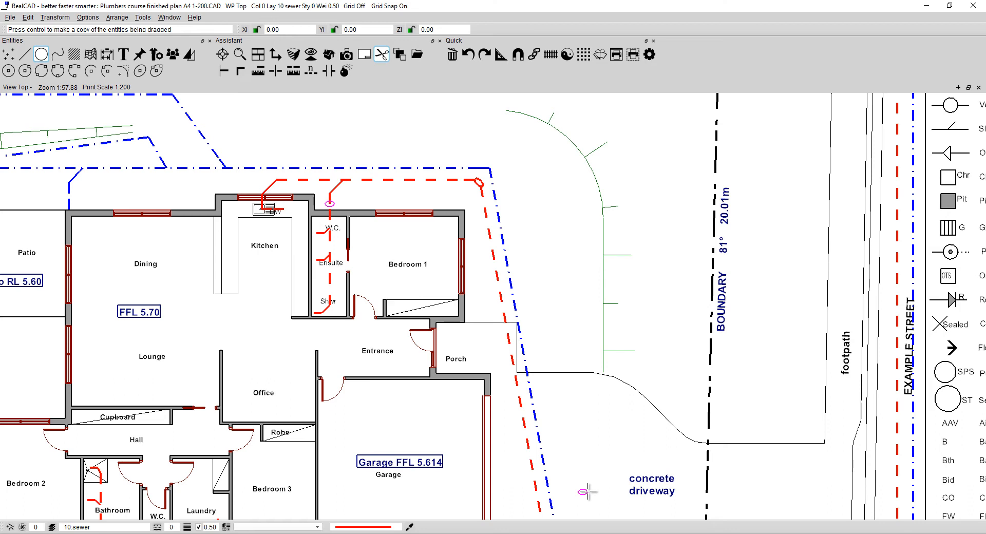
pyautogui.moveTo(588, 492)
pyautogui.mouseDown()
pyautogui.moveTo(588, 472)
pyautogui.moveTo(590, 498)
pyautogui.mouseUp()
pyautogui.moveTo(616, 494)
pyautogui.mouseDown(button='middle')
pyautogui.moveTo(557, 90)
pyautogui.moveTo(536, 153)
pyautogui.mouseUp(button='middle')
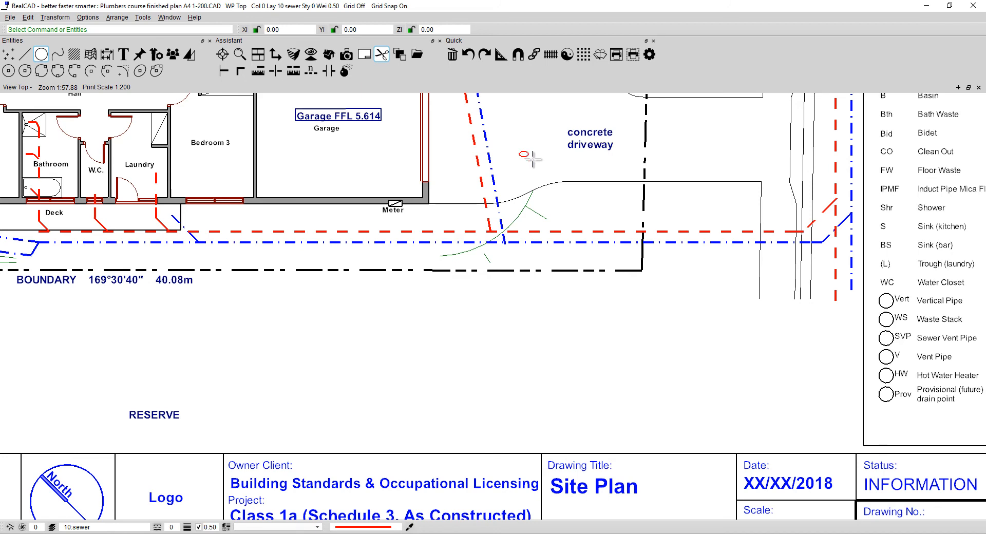
pyautogui.moveTo(523, 159); pyautogui.dragTo(489, 231)
pyautogui.scroll(5, 489, 231)
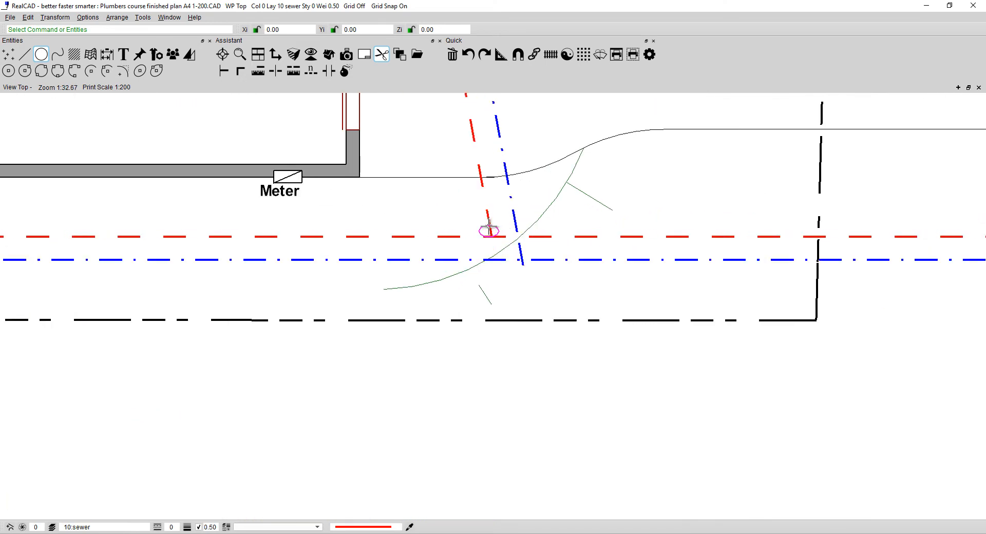
pyautogui.scroll(1, 498, 229)
pyautogui.moveTo(497, 222); pyautogui.dragTo(509, 265)
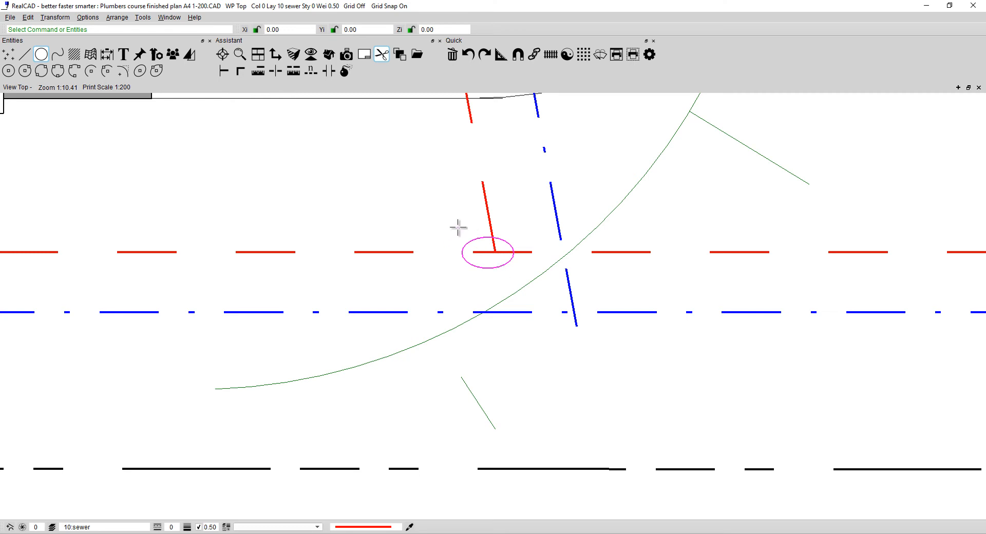
# Trim the slanted red sewer line to the upper edge of the ellipse at the junction near the driveway.
pyautogui.rightClick(489, 211)
pyautogui.click(497, 227)
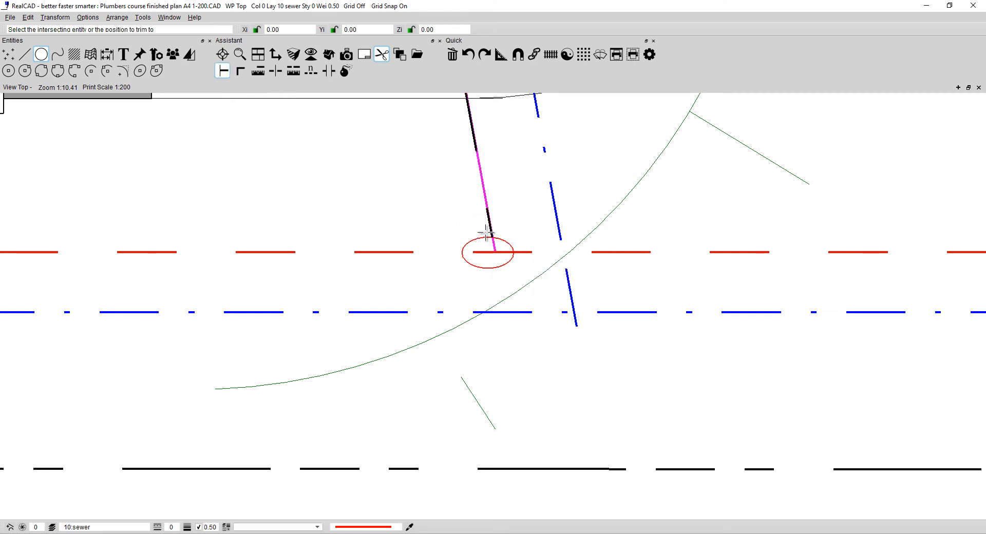
pyautogui.click(485, 237)
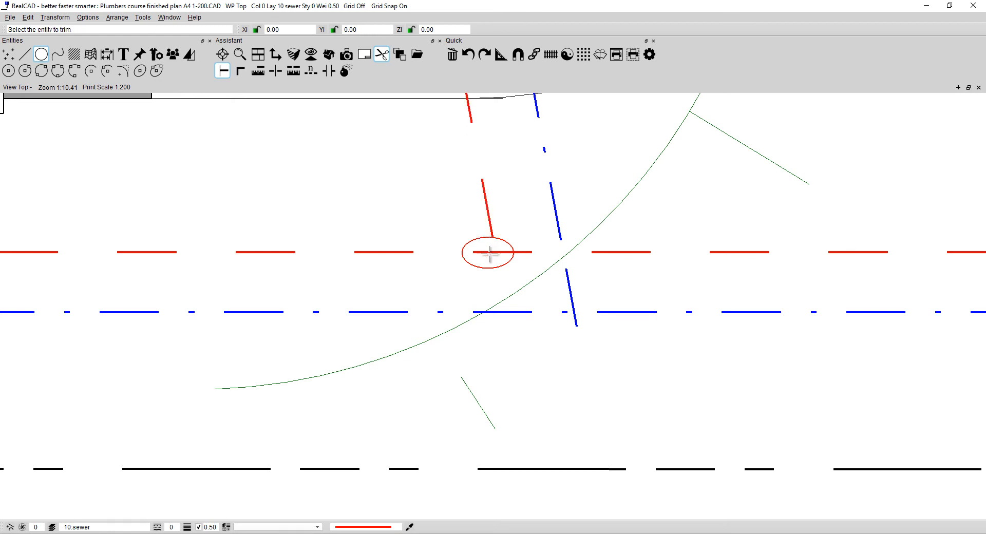
pyautogui.scroll(1, 492, 248)
pyautogui.scroll(6, 495, 249)
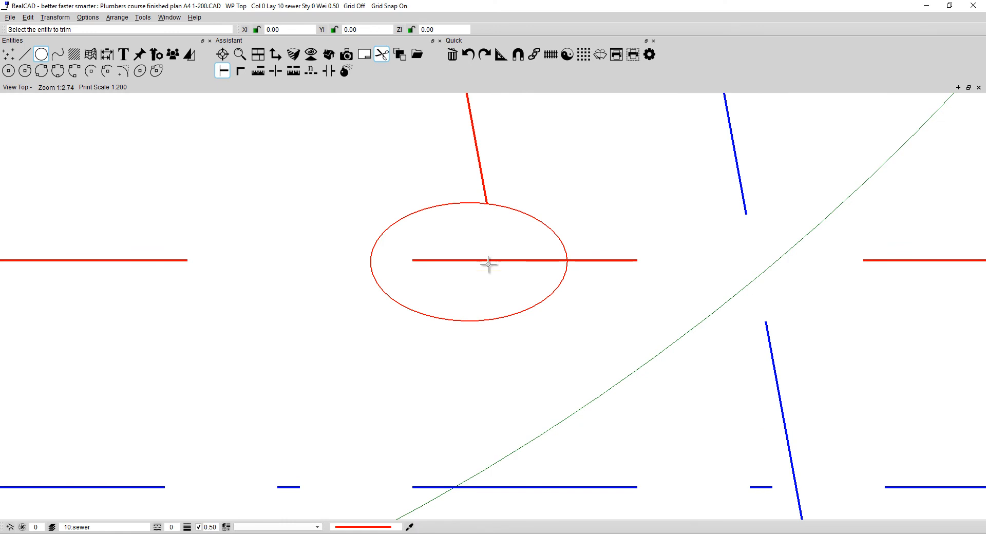
pyautogui.press('Escape')
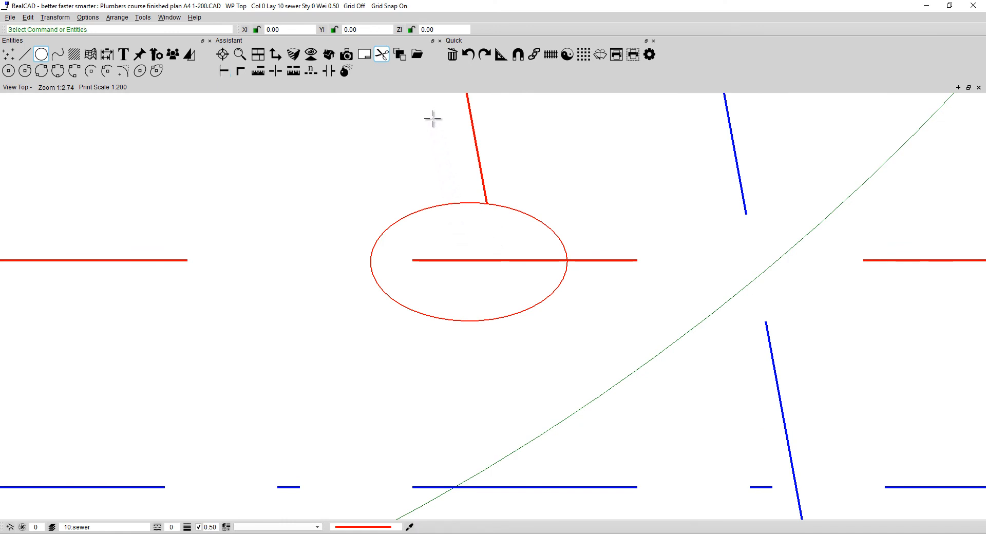
# Break out the part of the horizontal red sewer line inside the ellipse, using both sides of the ellipse as limits.
pyautogui.click(328, 71)
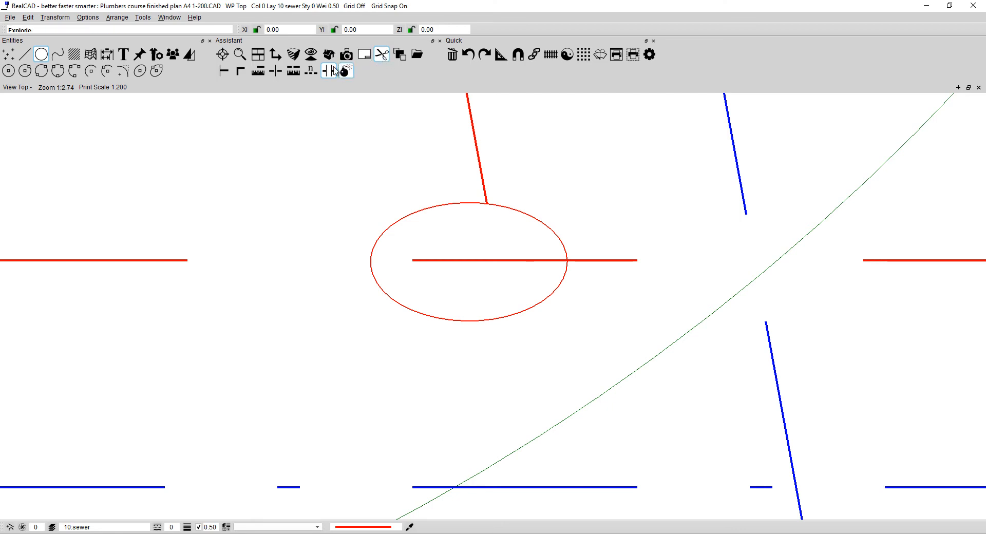
pyautogui.click(450, 260)
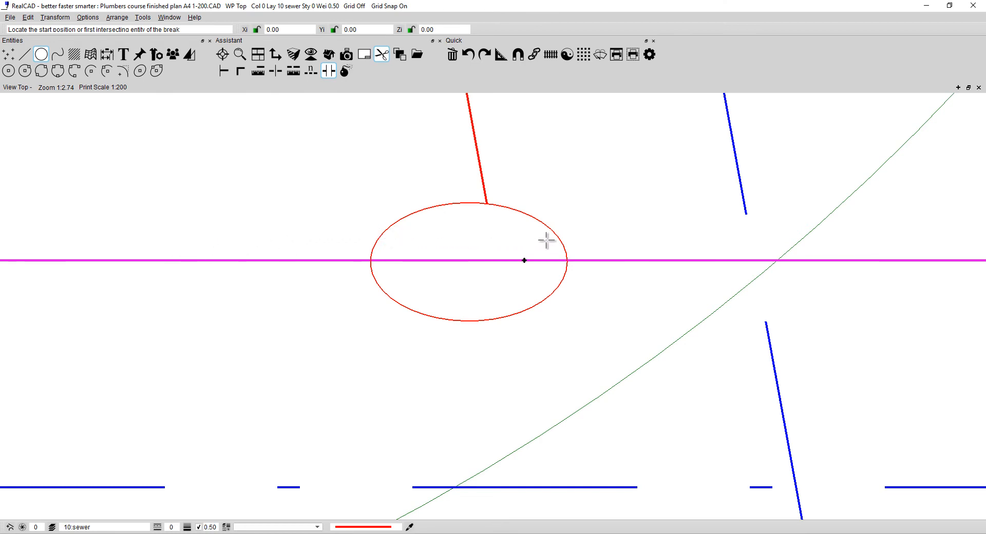
pyautogui.click(374, 246)
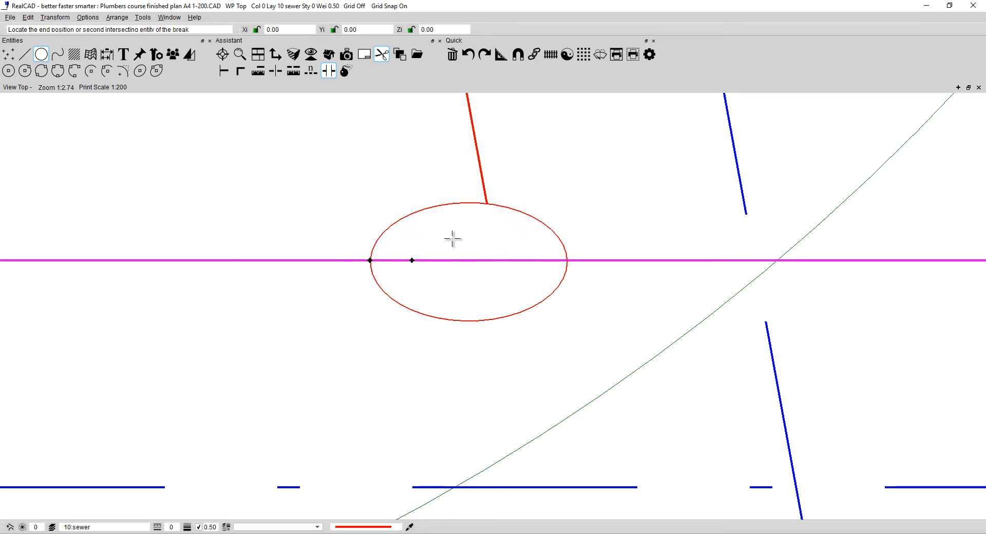
pyautogui.click(566, 249)
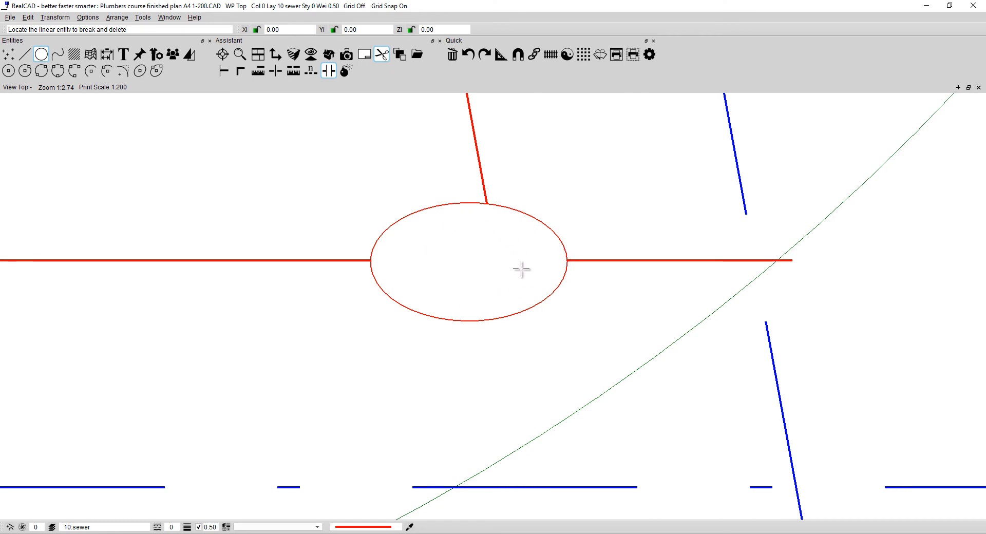
pyautogui.scroll(-5, 535, 261)
pyautogui.scroll(-3, 539, 261)
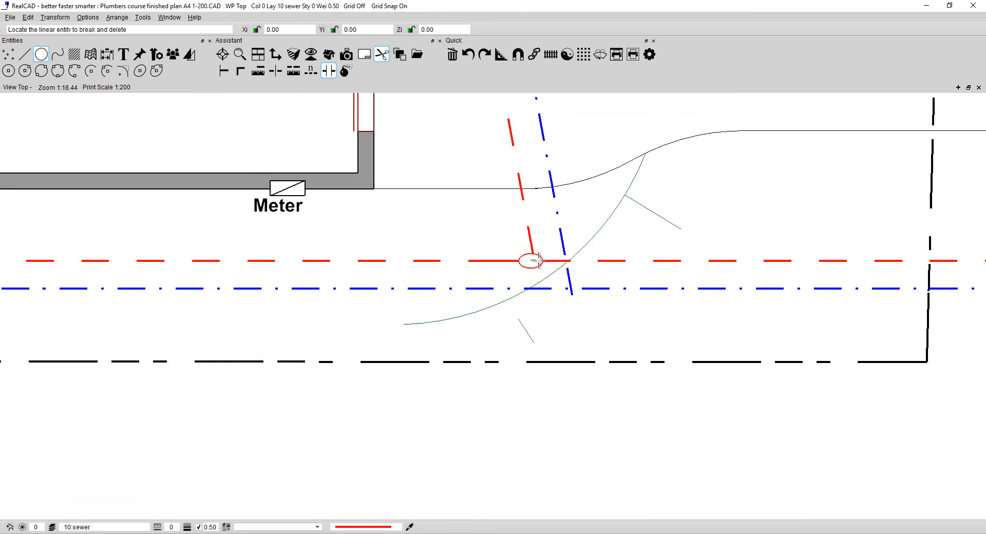
pyautogui.scroll(-2, 501, 272)
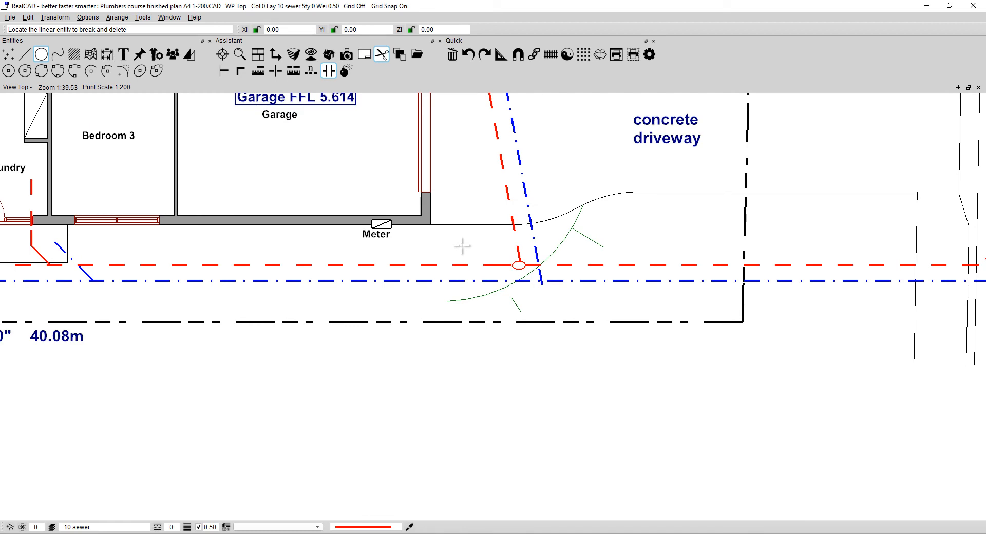
# Copy the red ellipse from the sewer junction below the garage onto the laundry sewer branch just outside the wall.
pyautogui.scroll(-1, 461, 246)
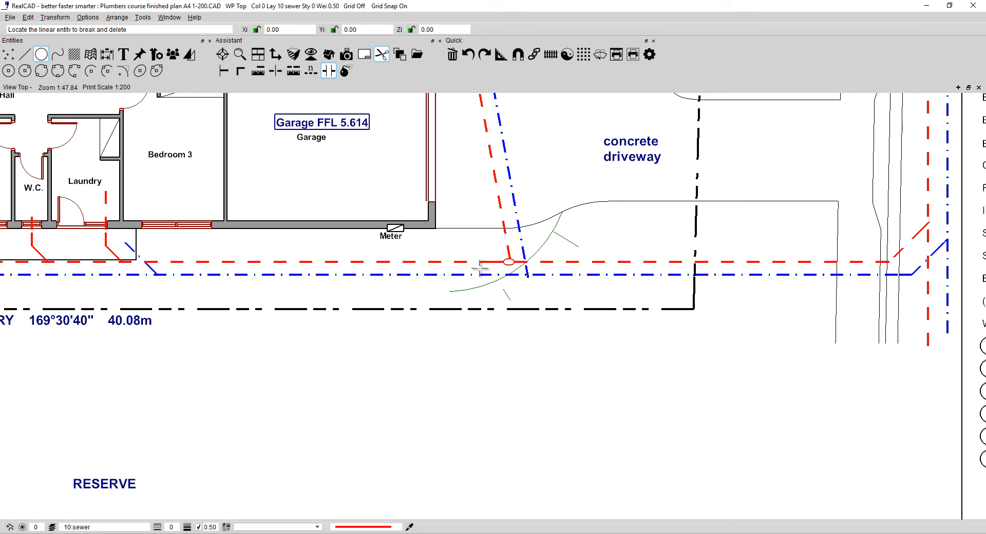
pyautogui.press('Escape')
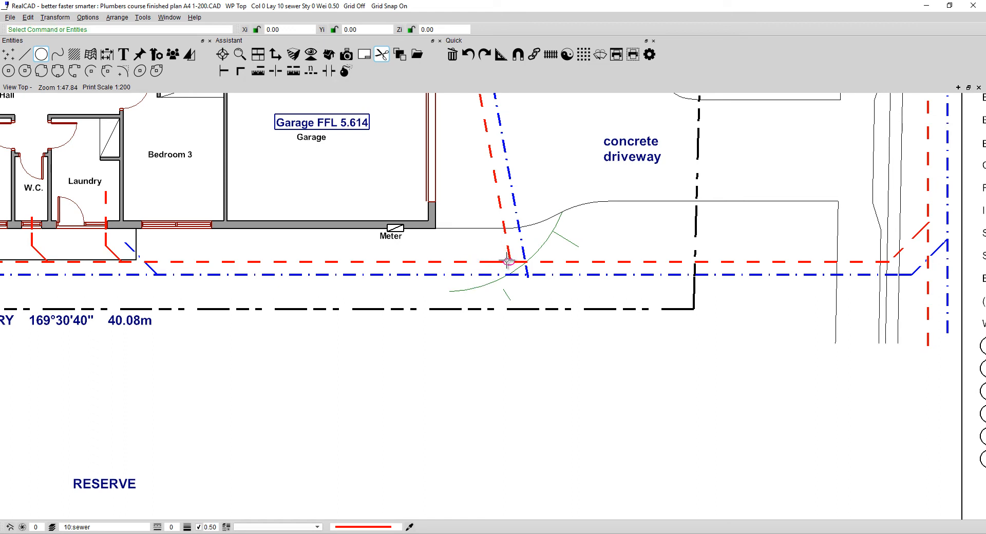
pyautogui.scroll(5, 509, 262)
pyautogui.scroll(-5, 507, 261)
pyautogui.moveTo(509, 261)
pyautogui.mouseDown()
pyautogui.moveTo(428, 250)
pyautogui.moveTo(331, 268)
pyautogui.moveTo(247, 263)
pyautogui.moveTo(105, 238)
pyautogui.mouseUp()
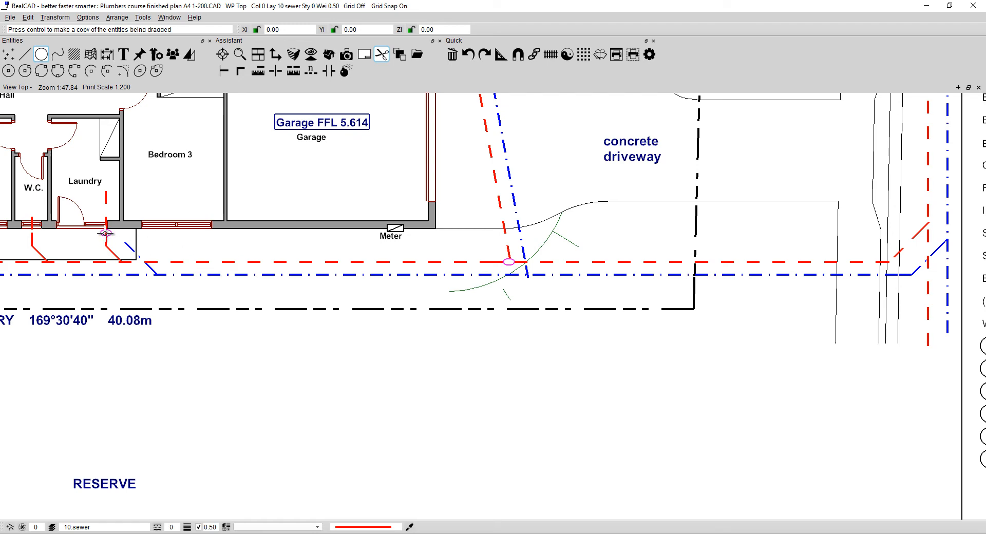
pyautogui.keyDown('ctrl'); pyautogui.moveTo(106, 233); pyautogui.dragTo(105, 233); pyautogui.keyUp('ctrl')
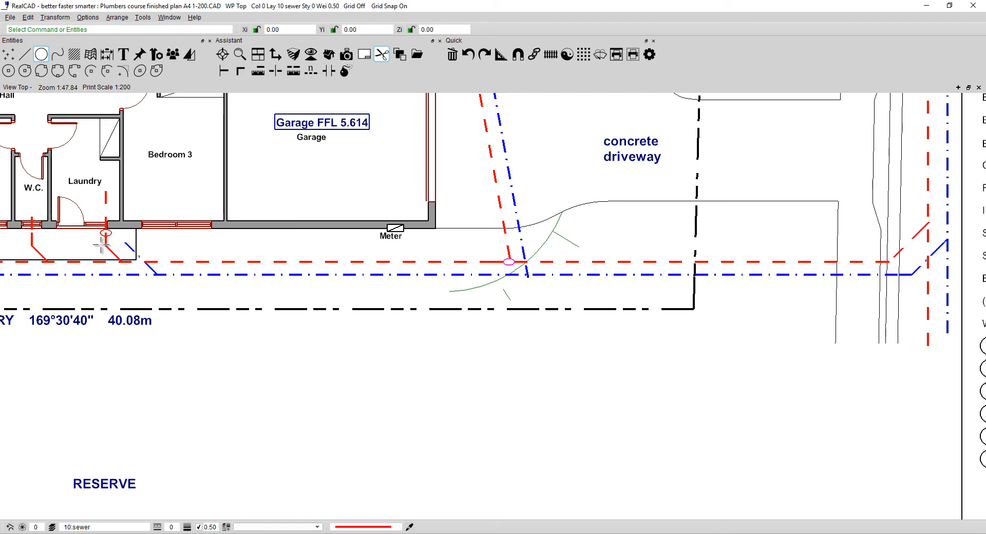
# Replace the ellipse on the laundry branch with ellipses on the bathroom and W.C. sewer branches, just outside the wall by the deck.
pyautogui.moveTo(130, 252)
pyautogui.mouseDown(button='middle')
pyautogui.moveTo(417, 284)
pyautogui.moveTo(457, 301)
pyautogui.moveTo(520, 296)
pyautogui.mouseUp(button='middle')
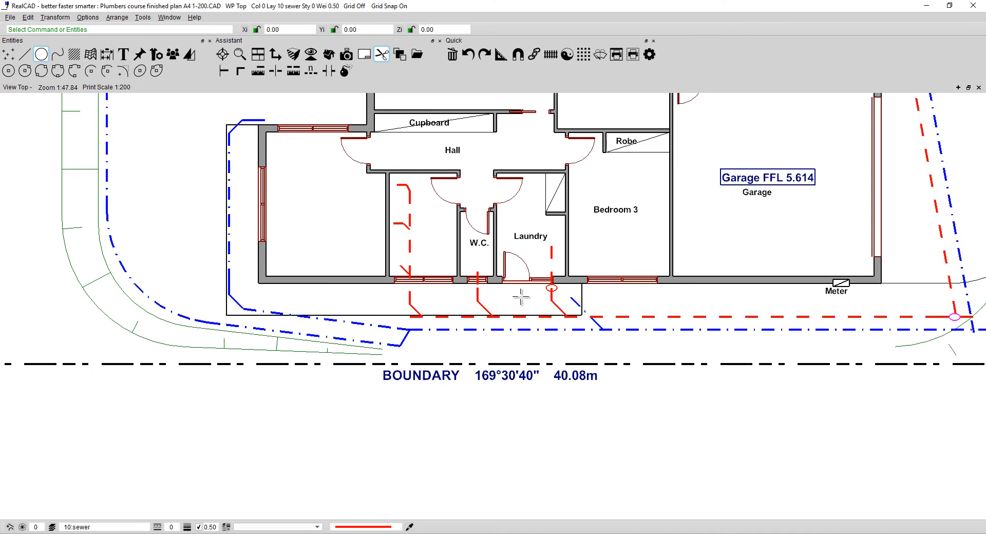
pyautogui.scroll(3, 519, 295)
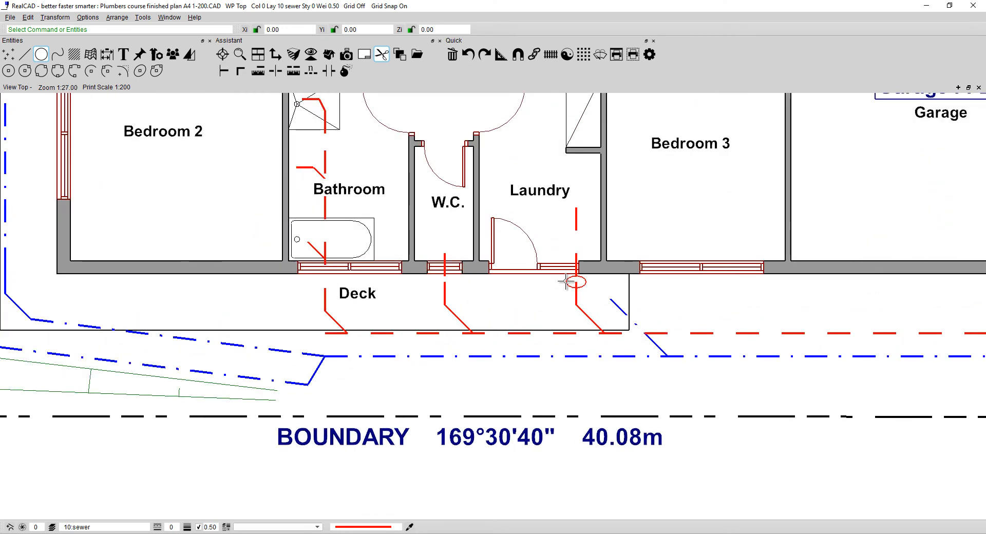
pyautogui.moveTo(565, 281); pyautogui.dragTo(315, 282)
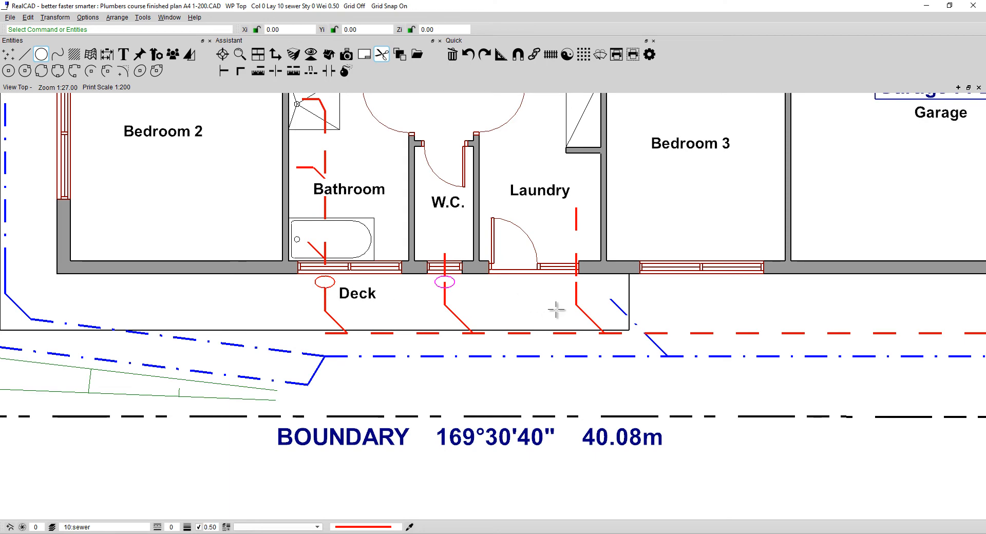
# Move the ellipse from the junction below the garage along the horizontal red sewer line to just inside the boundary near the concrete driveway.
pyautogui.scroll(-3, 657, 307)
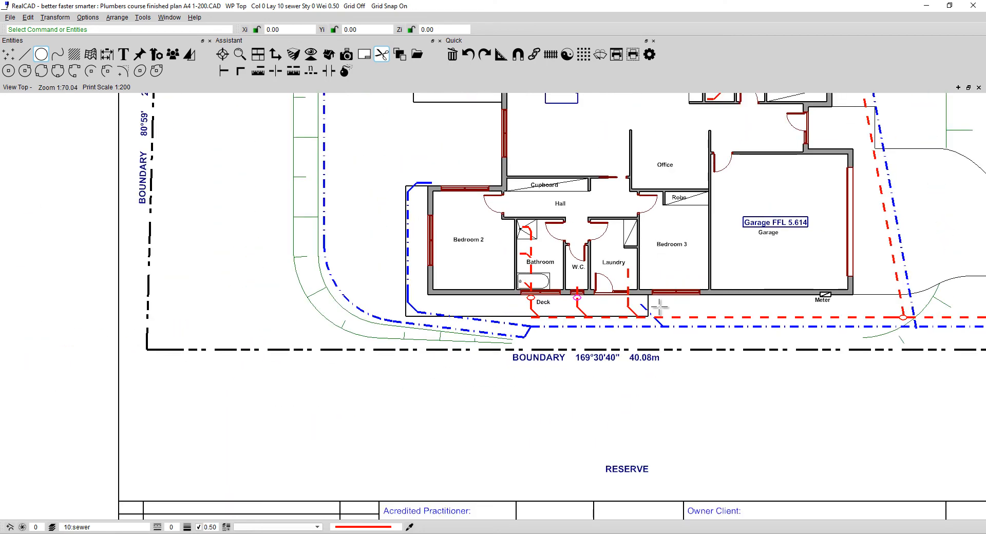
pyautogui.moveTo(660, 307); pyautogui.dragTo(101, 301, button='middle')
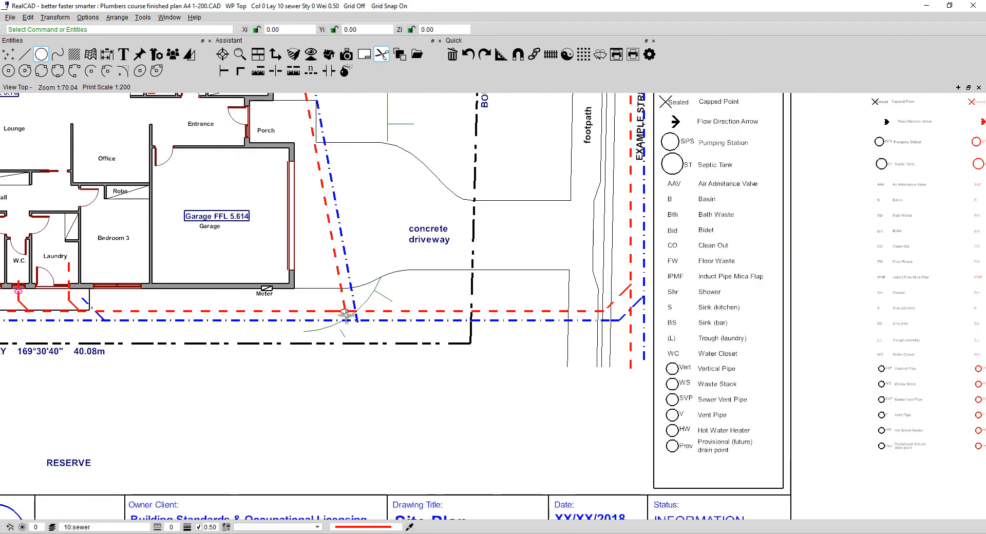
pyautogui.moveTo(345, 312); pyautogui.dragTo(460, 310)
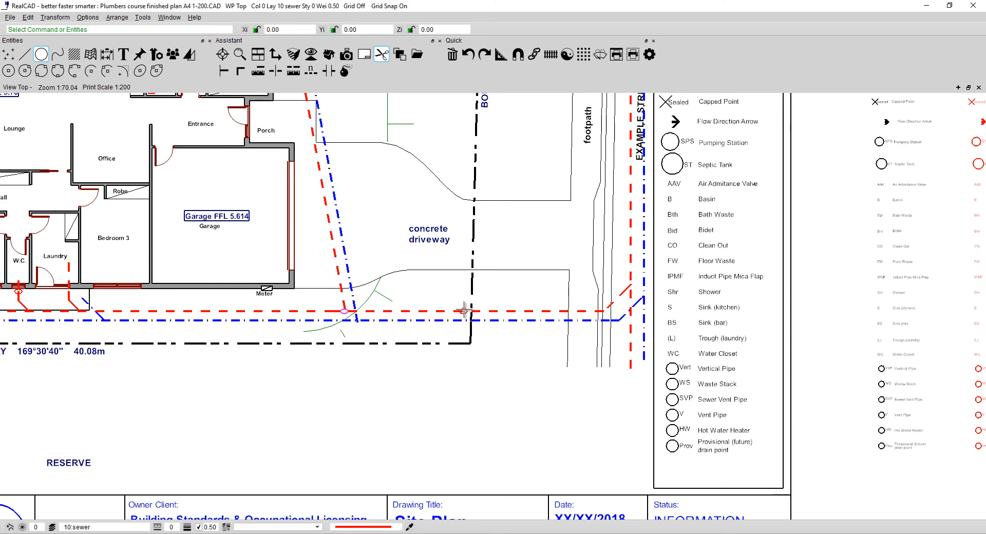
pyautogui.scroll(8, 461, 310)
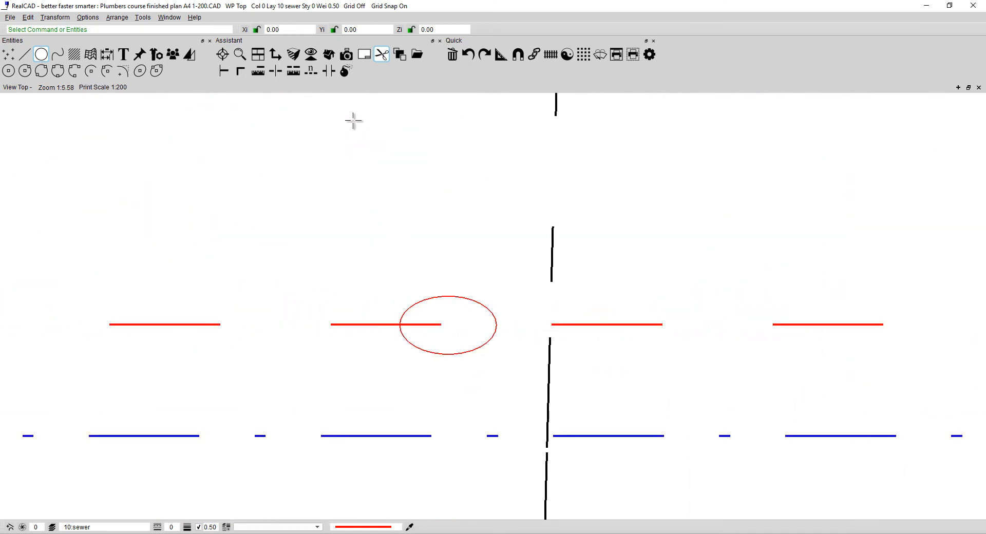
pyautogui.click(329, 72)
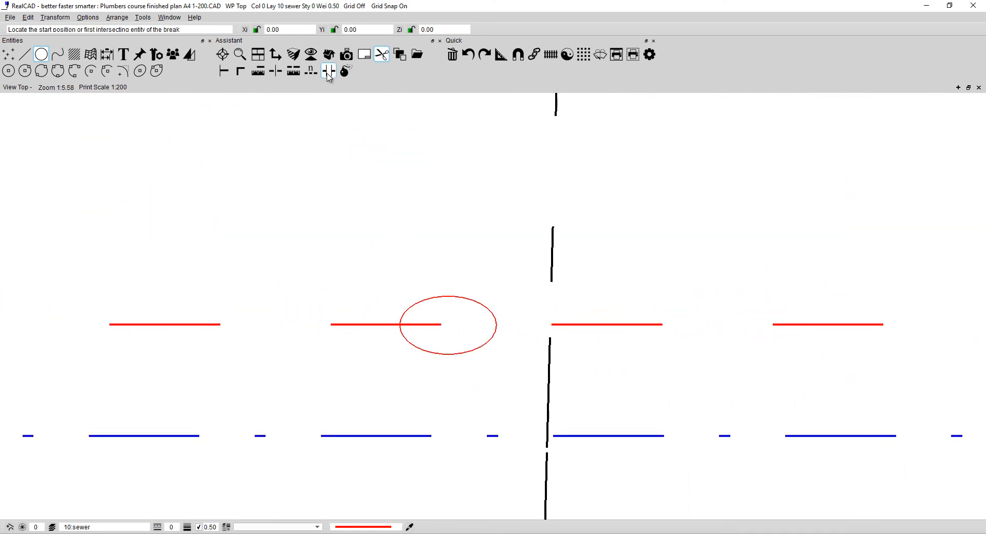
pyautogui.click(383, 325)
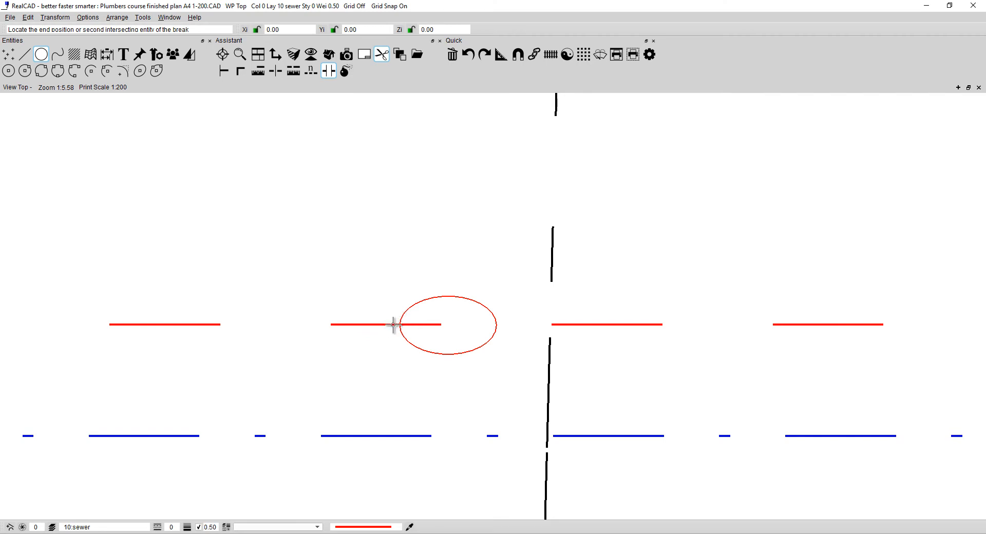
pyautogui.click(395, 324)
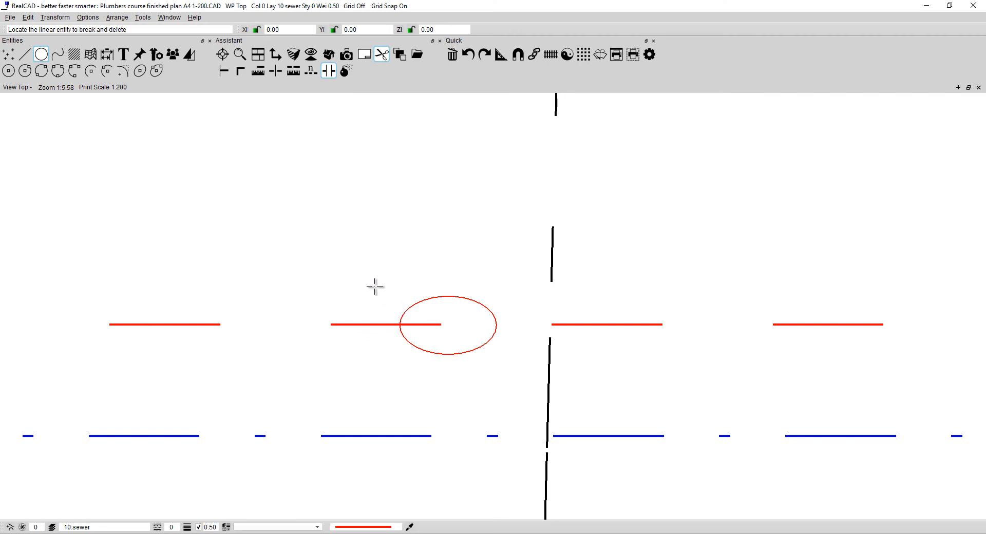
pyautogui.press('Escape')
# Break out the part of the horizontal red sewer line inside the ellipse beside the boundary, using both sides of the ellipse as limits.
pyautogui.click(329, 70)
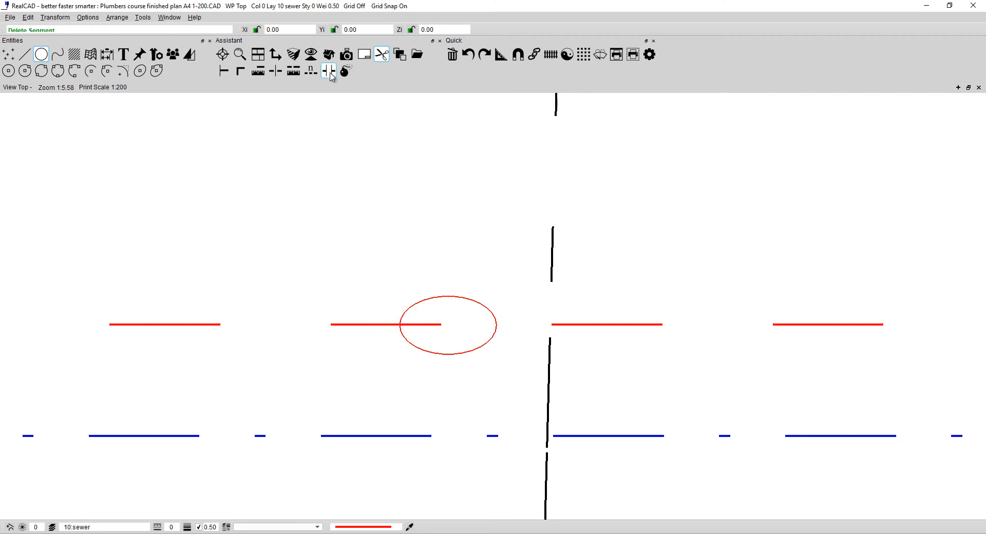
pyautogui.click(392, 323)
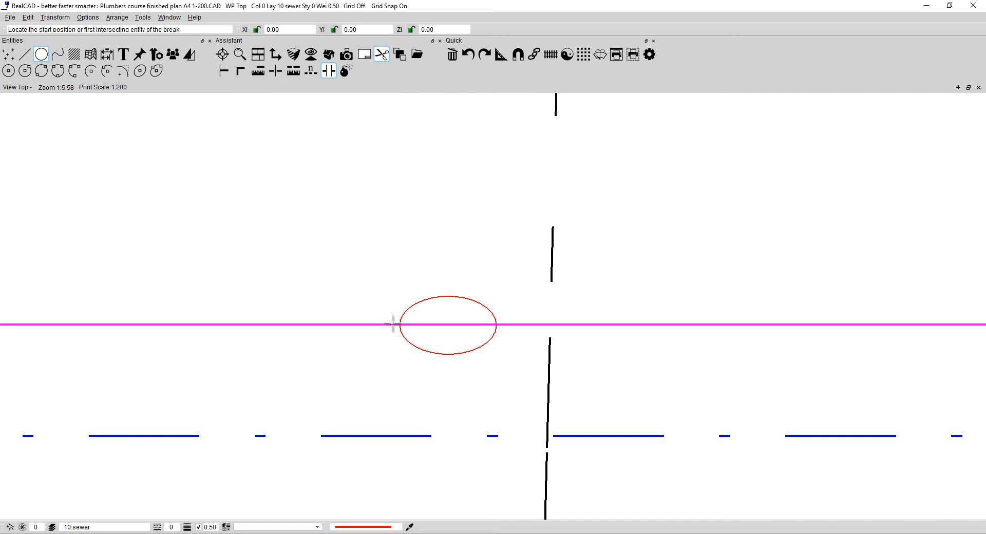
pyautogui.click(403, 313)
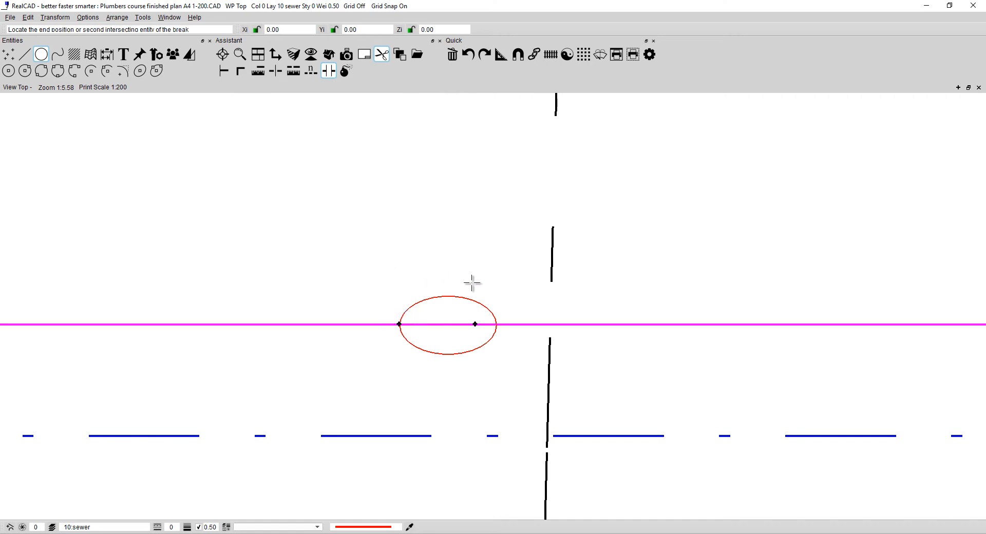
pyautogui.click(493, 314)
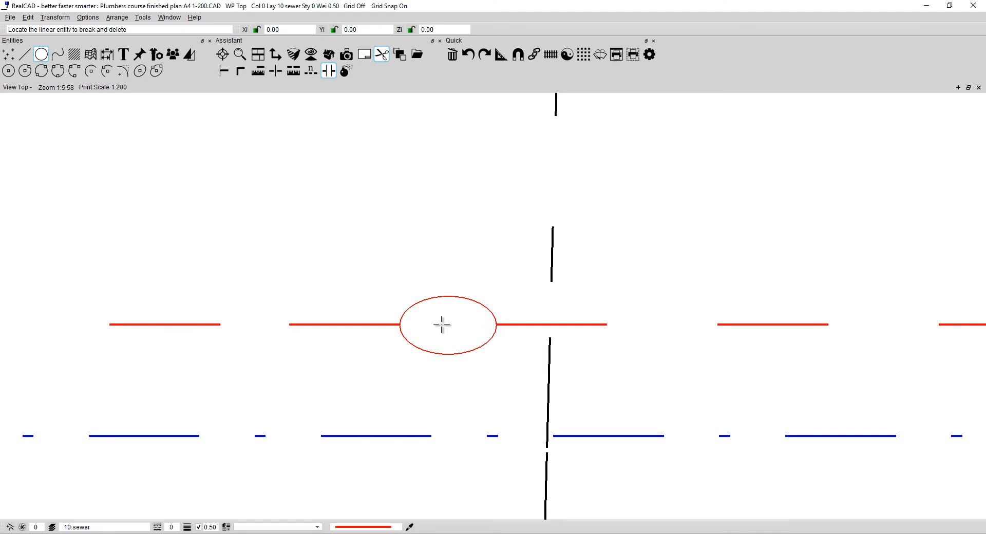
pyautogui.scroll(-1, 459, 313)
pyautogui.scroll(2, 460, 314)
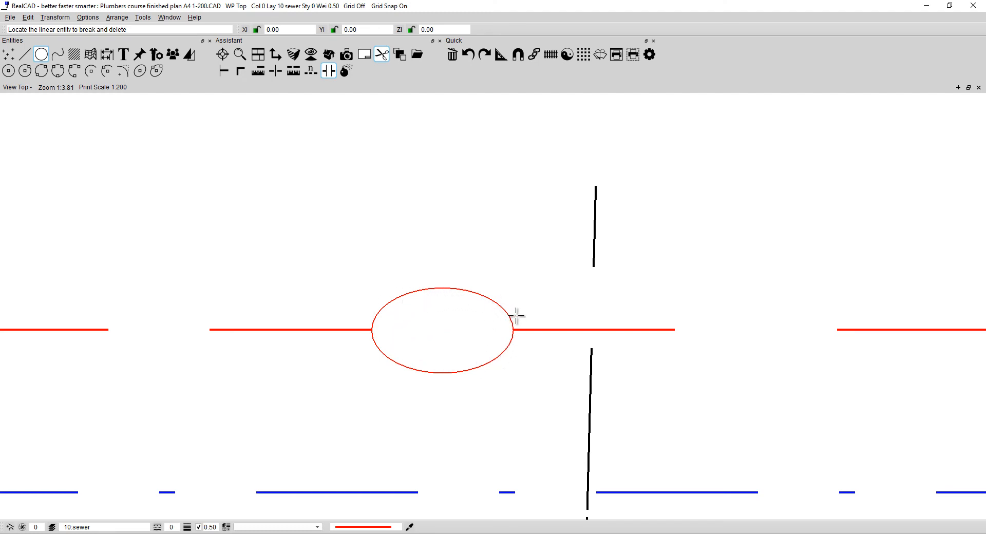
pyautogui.press('Escape')
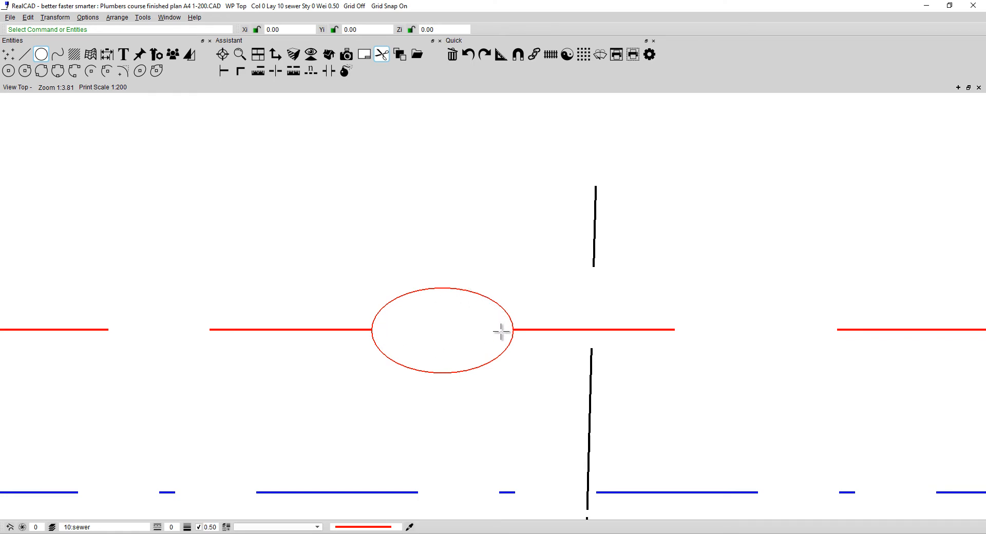
# Examine the red sewer lines passing through the ellipses on the bathroom and W.C. branches by the deck.
pyautogui.scroll(-3, 536, 344)
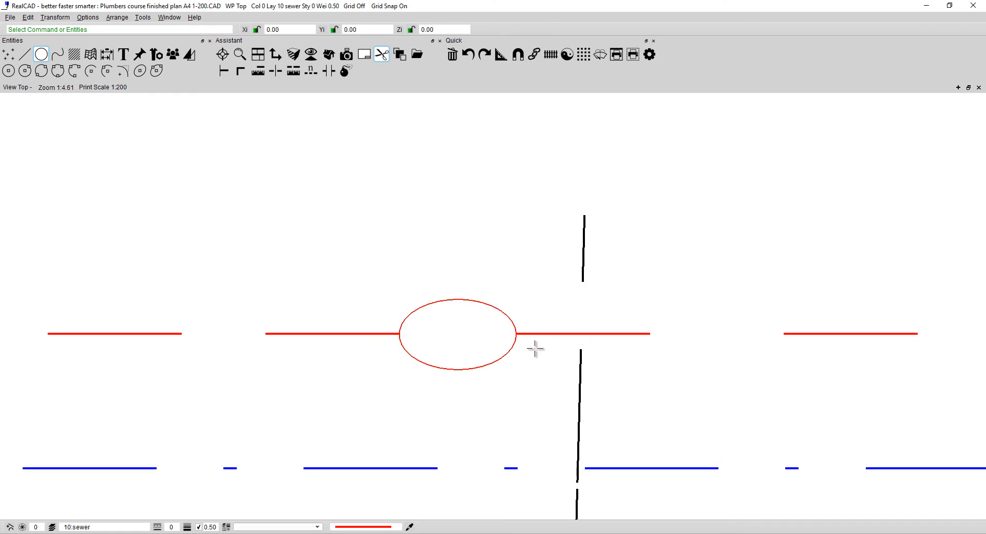
pyautogui.scroll(-5, 539, 335)
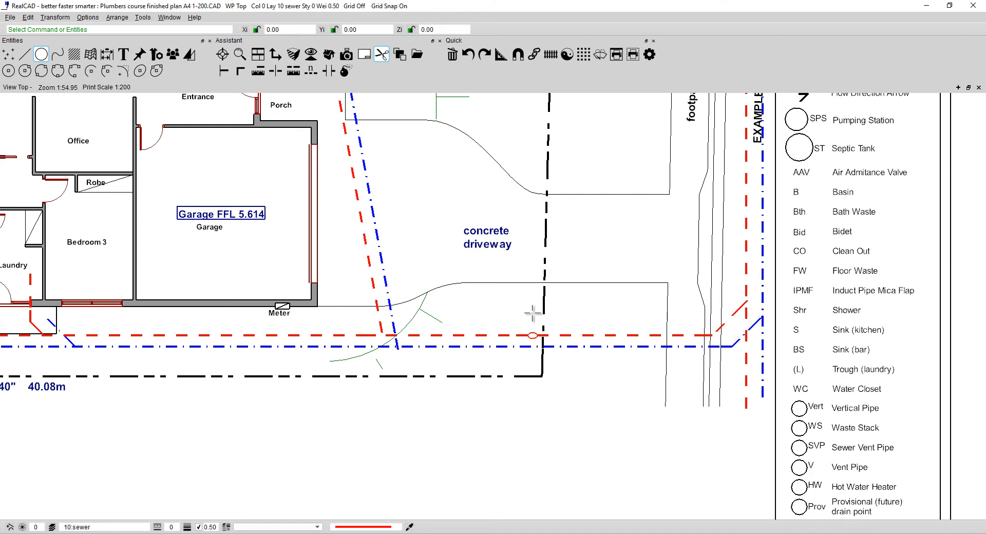
pyautogui.scroll(-2, 533, 314)
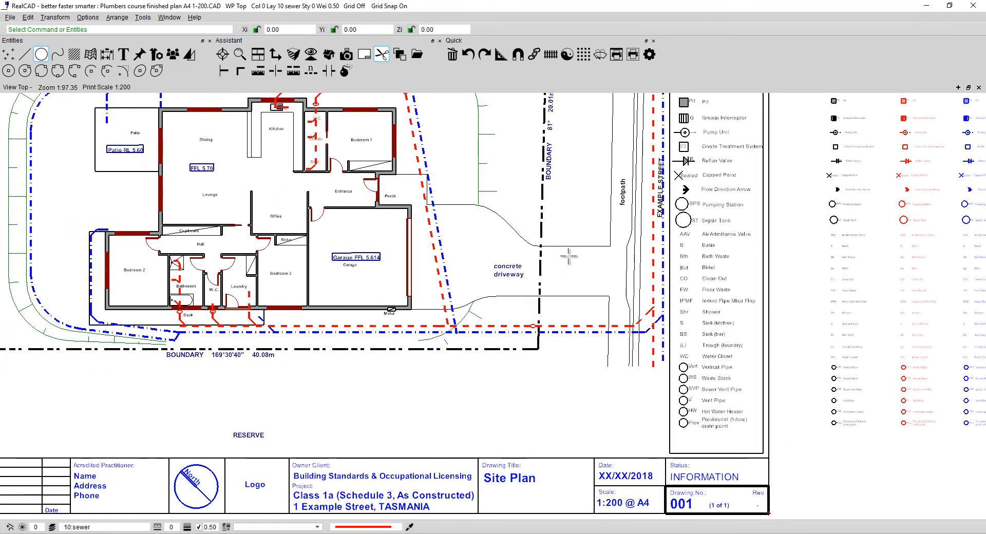
pyautogui.moveTo(568, 255); pyautogui.dragTo(560, 271, button='middle')
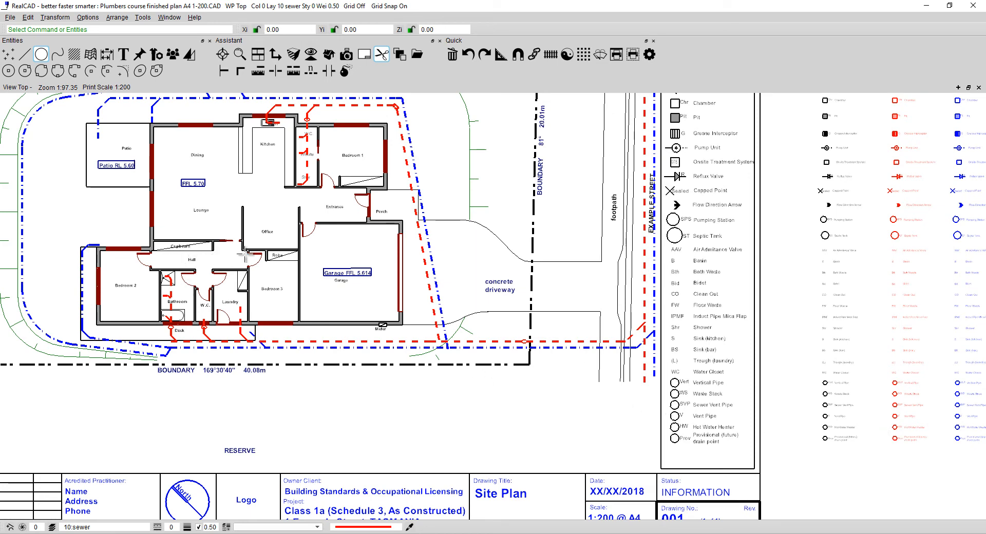
pyautogui.moveTo(245, 254); pyautogui.dragTo(460, 240, button='middle')
pyautogui.scroll(6, 416, 317)
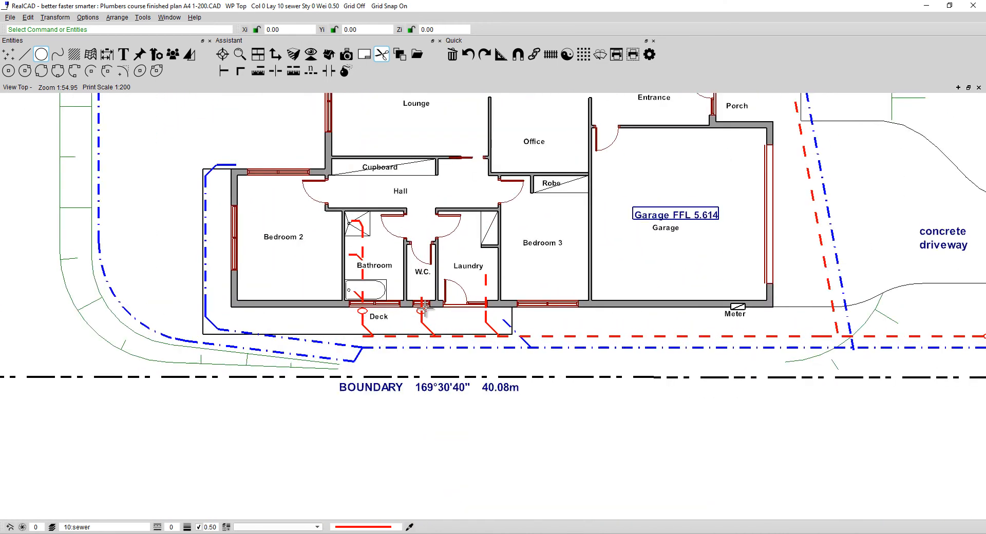
pyautogui.scroll(2, 416, 317)
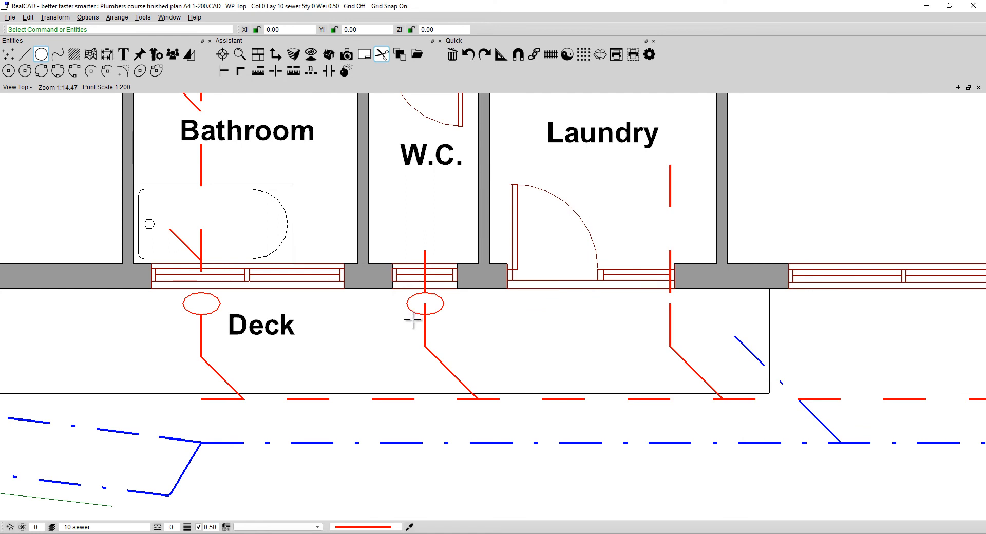
pyautogui.click(201, 306)
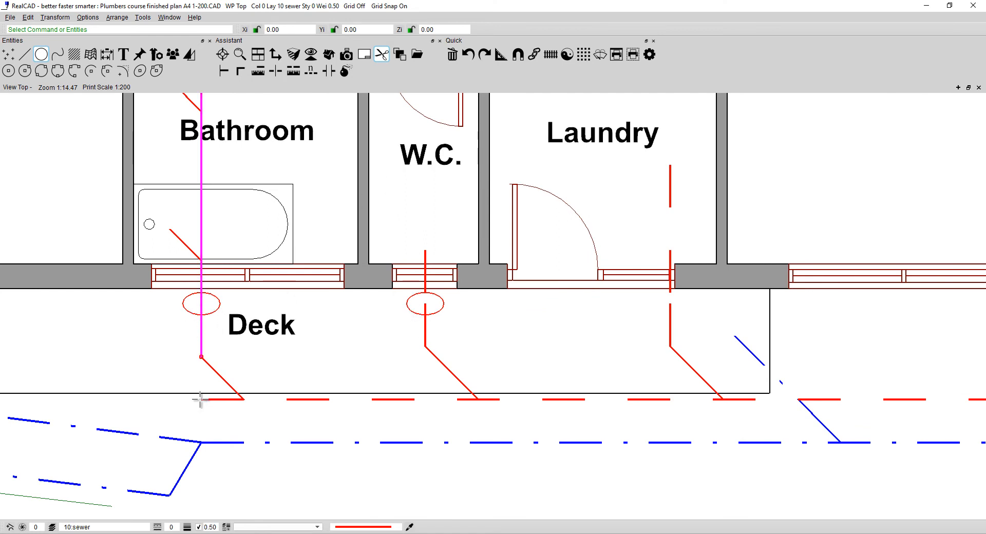
pyautogui.click(426, 307)
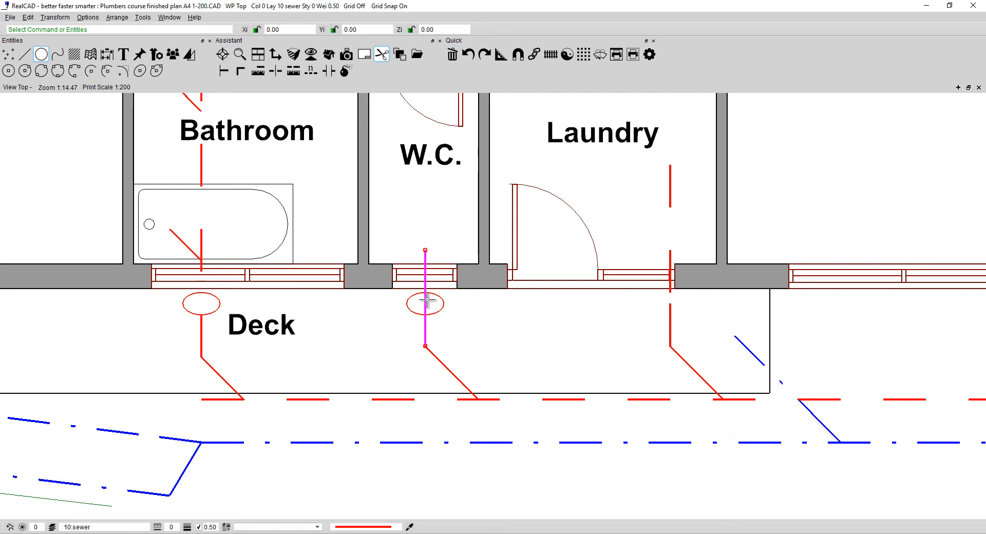
pyautogui.click(200, 303)
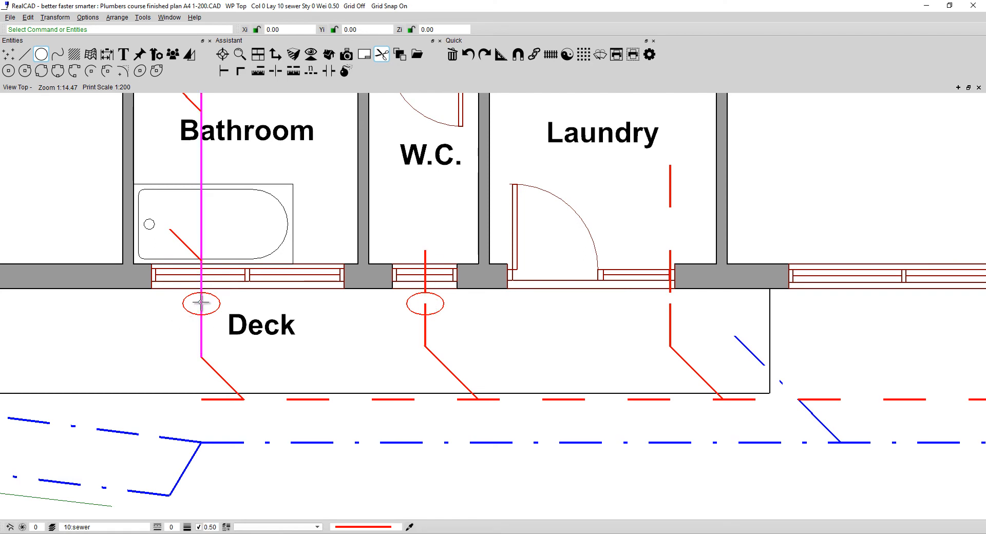
pyautogui.click(184, 342)
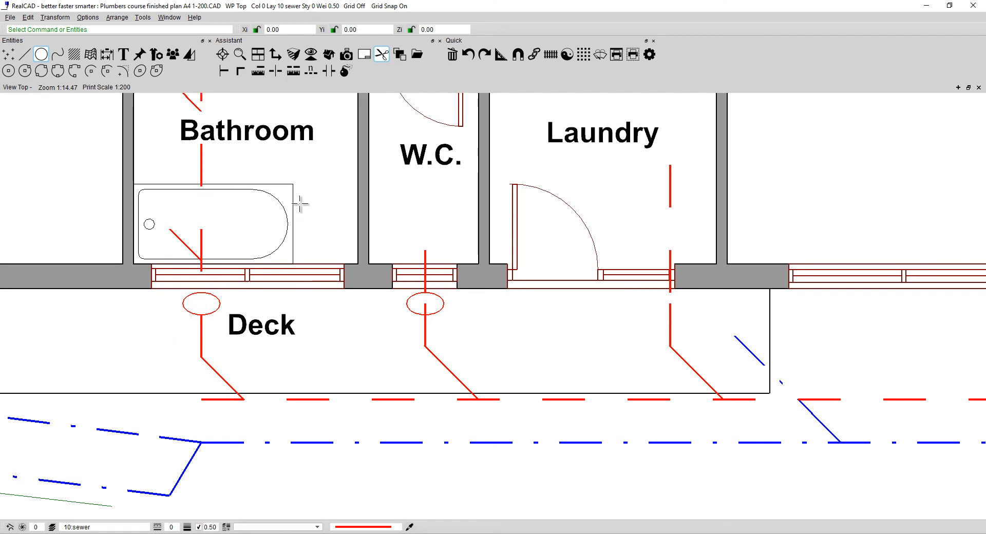
# Break out the part of the vertical bathroom sewer line inside its ellipse, using the ellipse's lower and upper edges as limits.
pyautogui.click(330, 71)
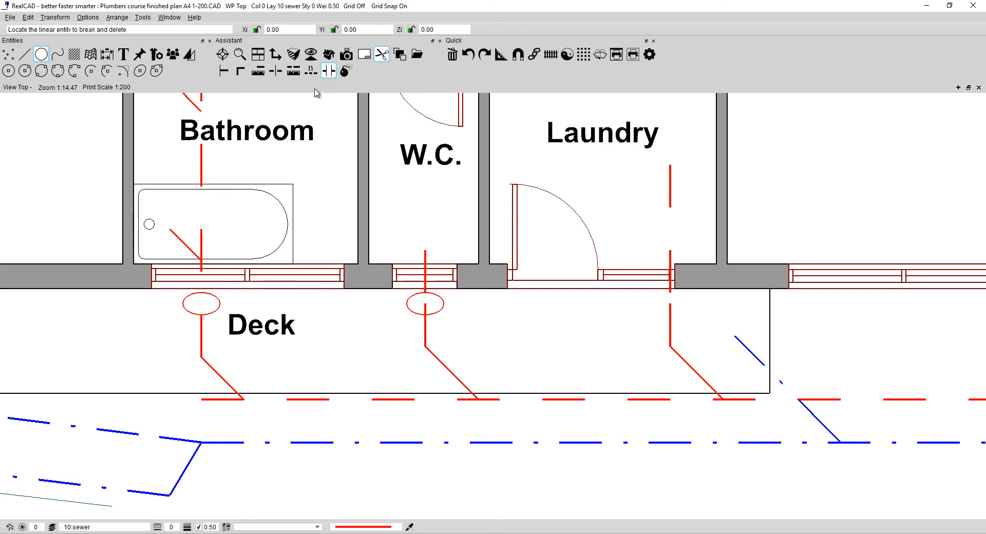
pyautogui.click(201, 304)
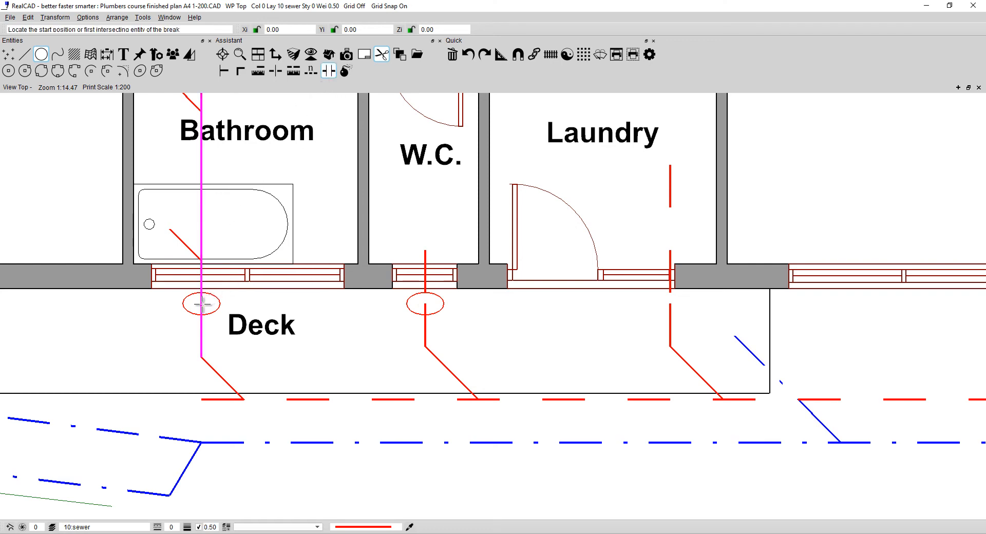
pyautogui.click(205, 313)
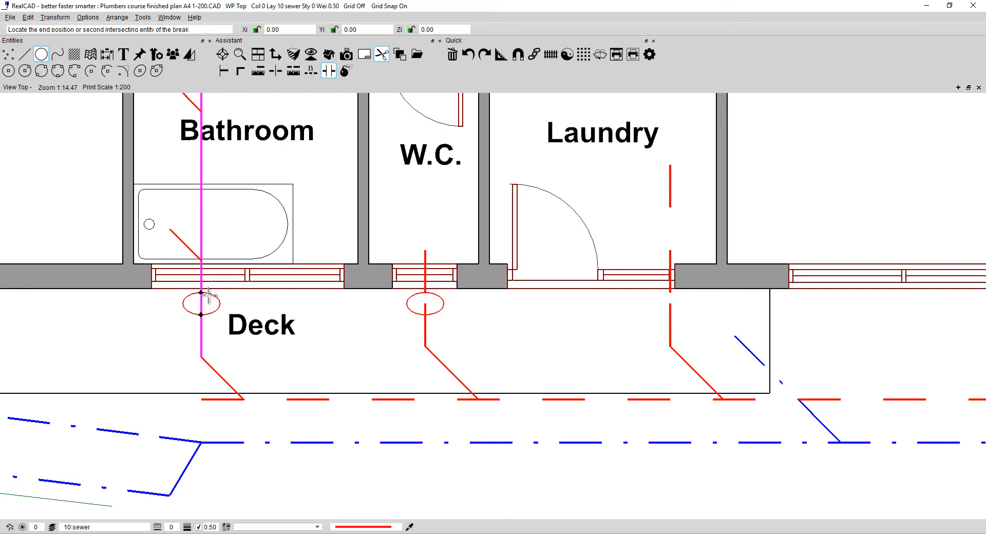
pyautogui.click(210, 296)
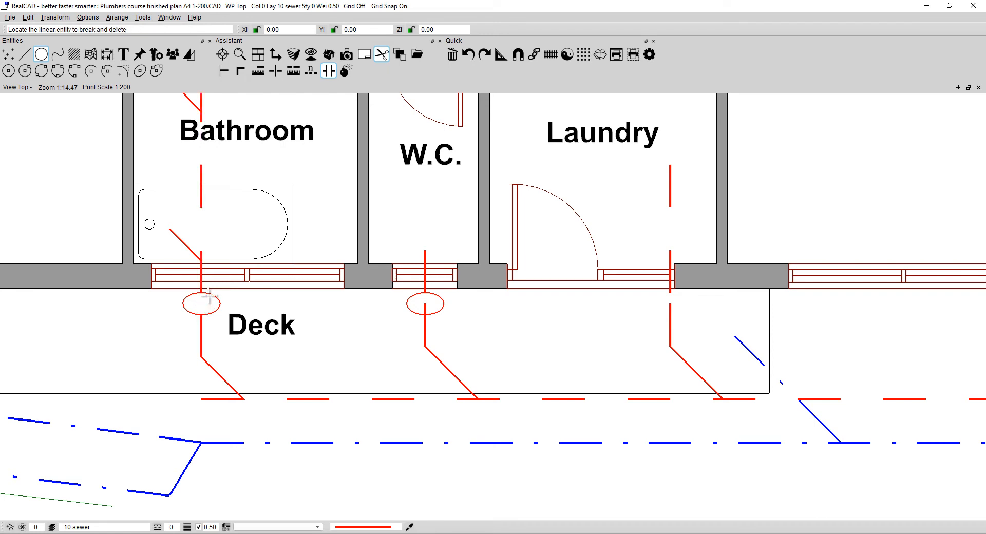
# Break out the part of the vertical W.C. sewer line inside its ellipse, using the ellipse's upper and lower edges as limits.
pyautogui.click(424, 304)
pyautogui.click(424, 292)
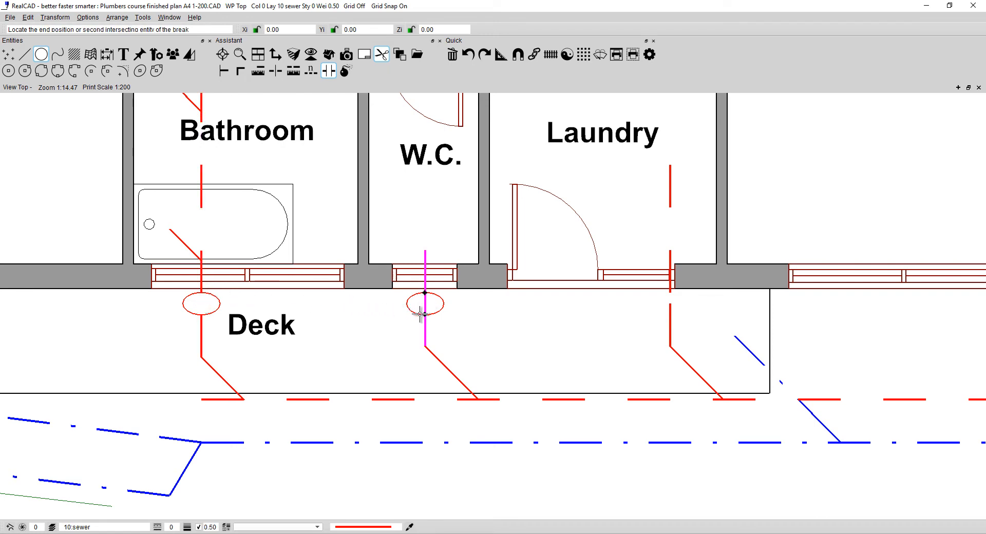
pyautogui.click(416, 312)
pyautogui.scroll(-3, 405, 323)
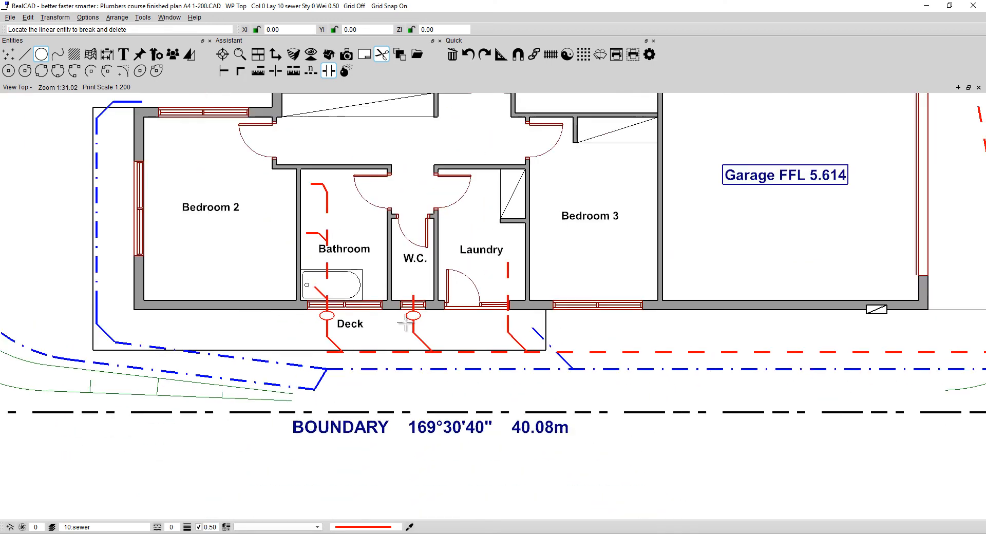
# Copy the ellipse beside the boundary to the horizontal red sewer line where the sloping line from the garage side meets it.
pyautogui.moveTo(564, 356)
pyautogui.mouseDown(button='middle')
pyautogui.moveTo(165, 315)
pyautogui.moveTo(124, 328)
pyautogui.mouseUp(button='middle')
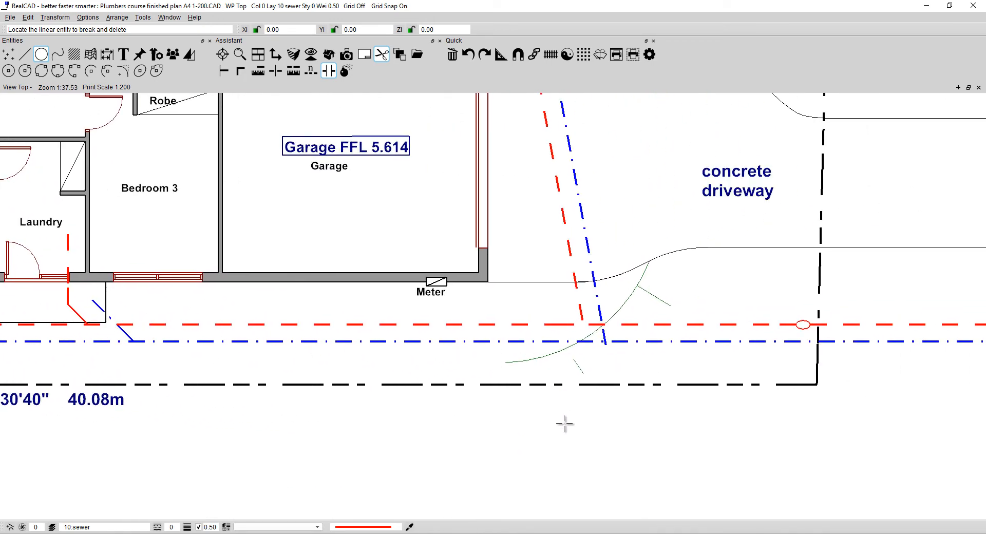
pyautogui.scroll(8, 583, 331)
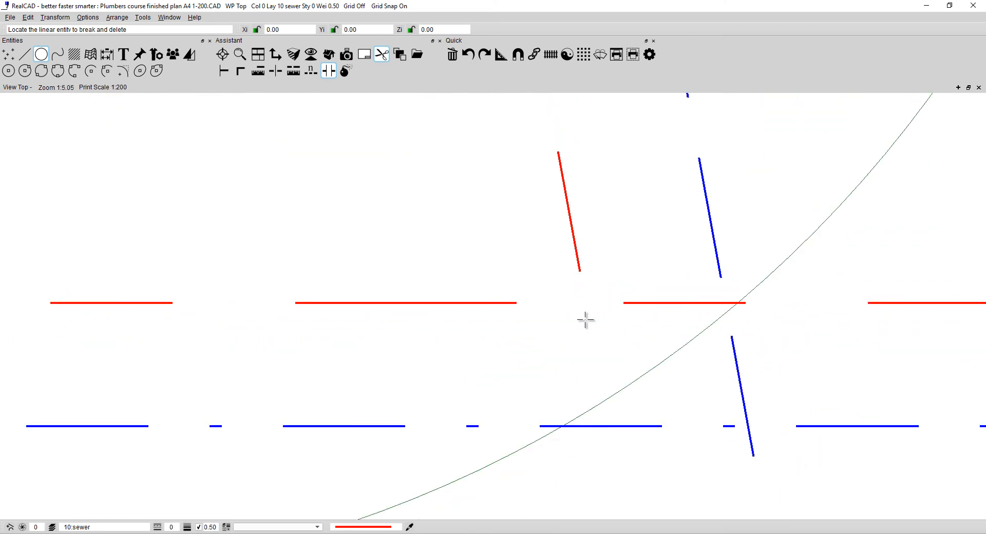
pyautogui.scroll(-5, 586, 320)
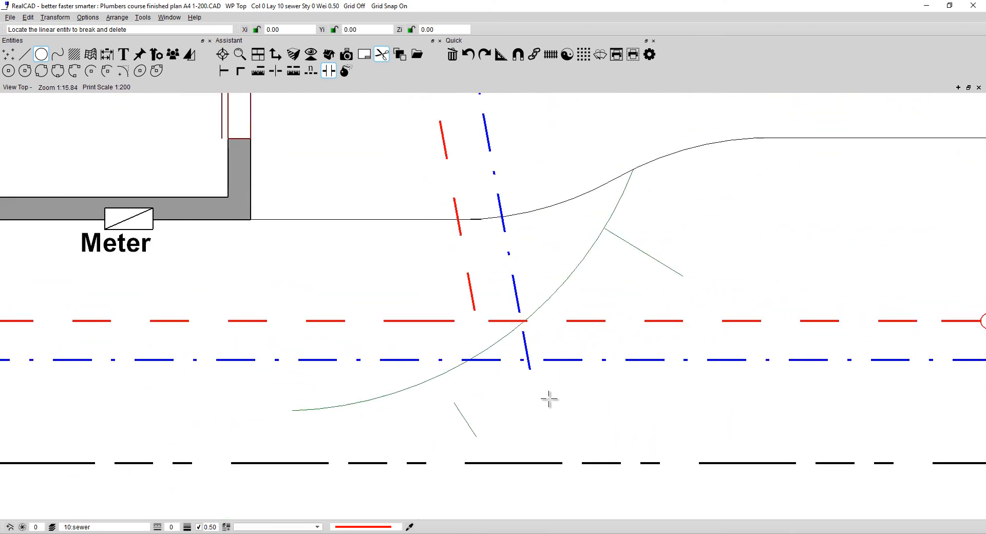
pyautogui.scroll(-2, 548, 399)
pyautogui.press('Escape')
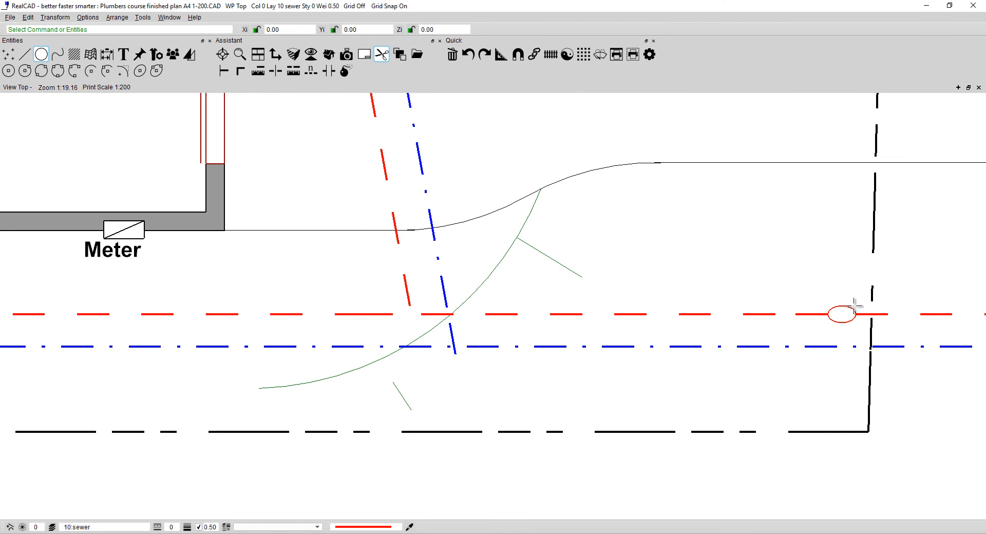
pyautogui.moveTo(850, 307); pyautogui.dragTo(406, 306)
pyautogui.scroll(-6, 390, 269)
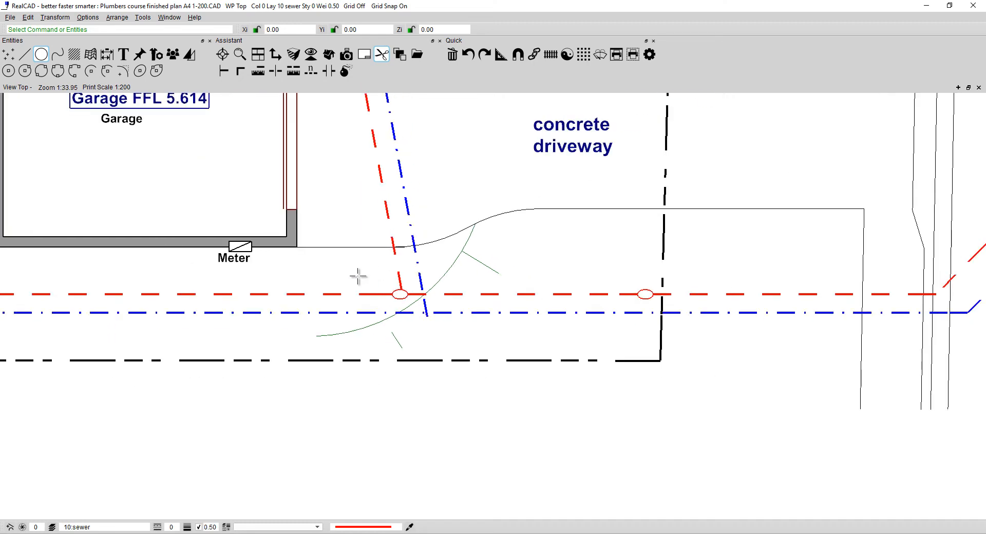
pyautogui.moveTo(362, 278)
pyautogui.mouseDown(button='middle')
pyautogui.moveTo(726, 293)
pyautogui.moveTo(702, 295)
pyautogui.moveTo(953, 321)
pyautogui.moveTo(985, 390)
pyautogui.mouseUp(button='middle')
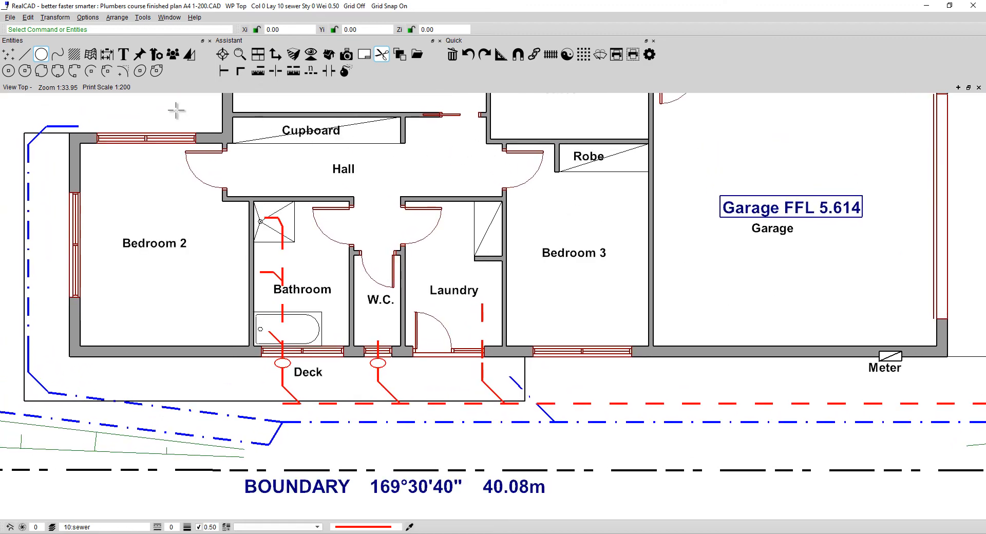
pyautogui.click(25, 71)
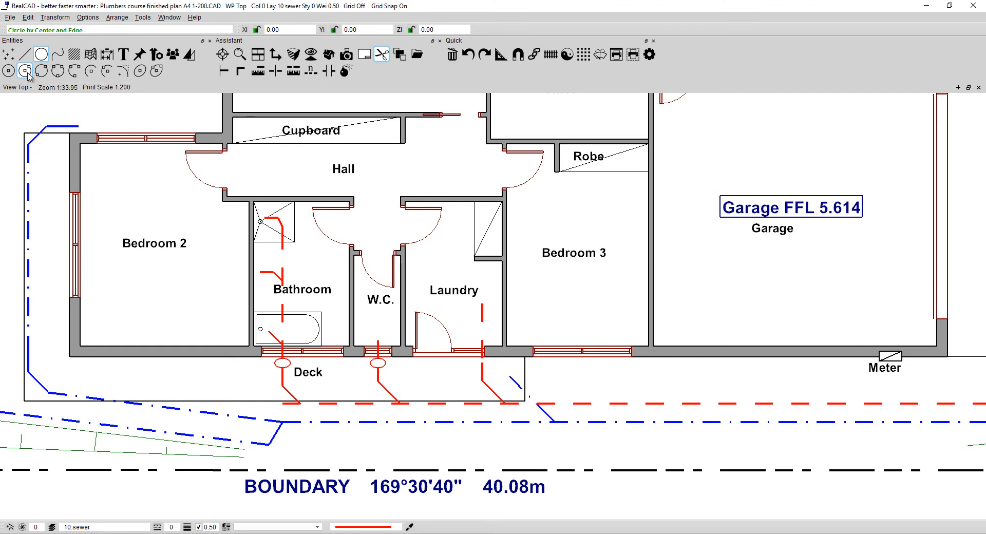
pyautogui.click(266, 216)
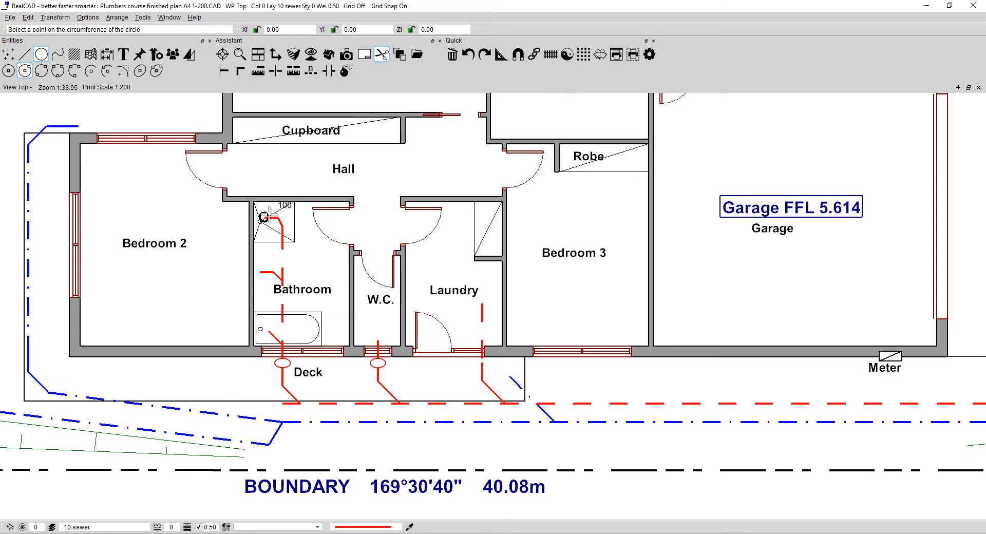
pyautogui.scroll(3, 265, 217)
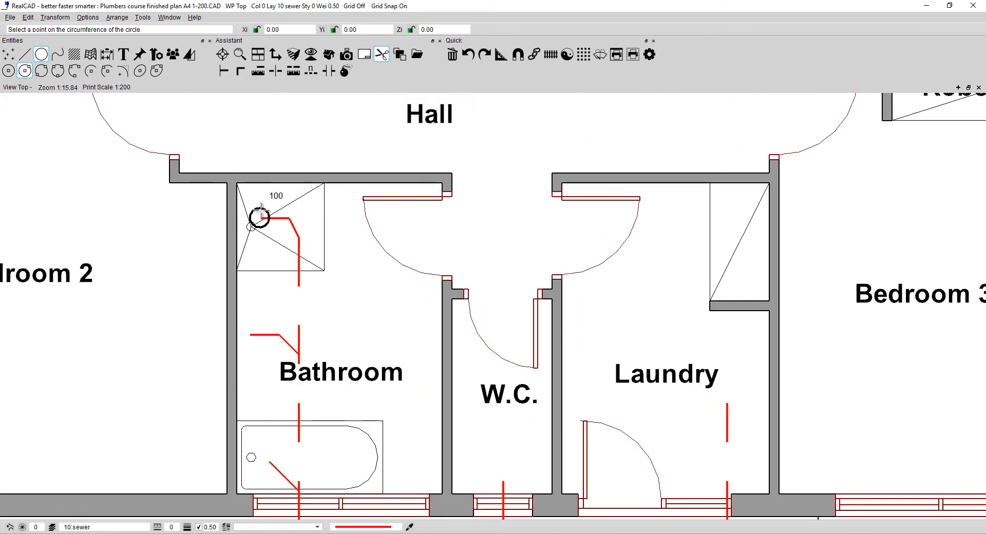
pyautogui.click(259, 216)
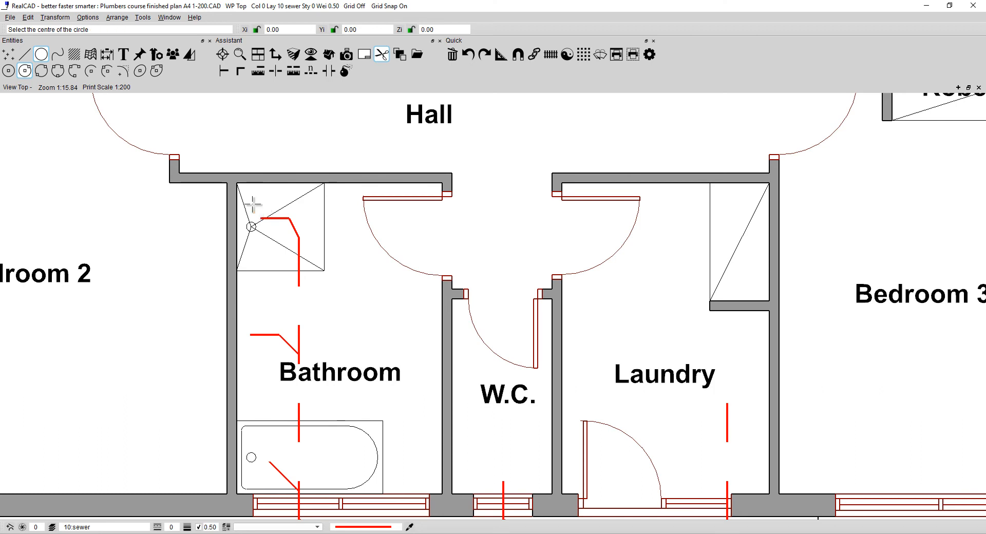
# Insert a circle by given radius, about 100, with its centre on the end of the red sewer branch in the bathroom shower.
pyautogui.click(9, 71)
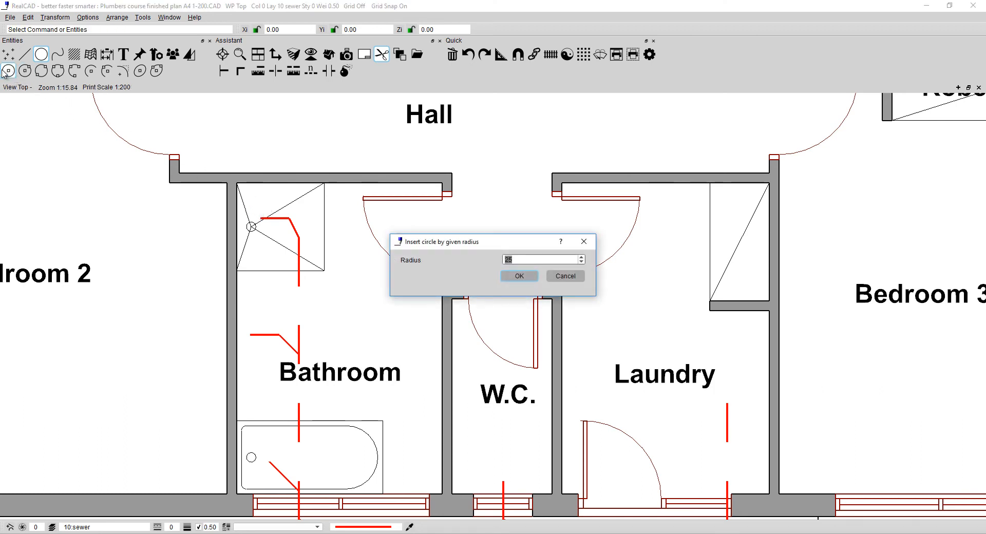
pyautogui.press('BackSpace')
pyautogui.click(519, 275)
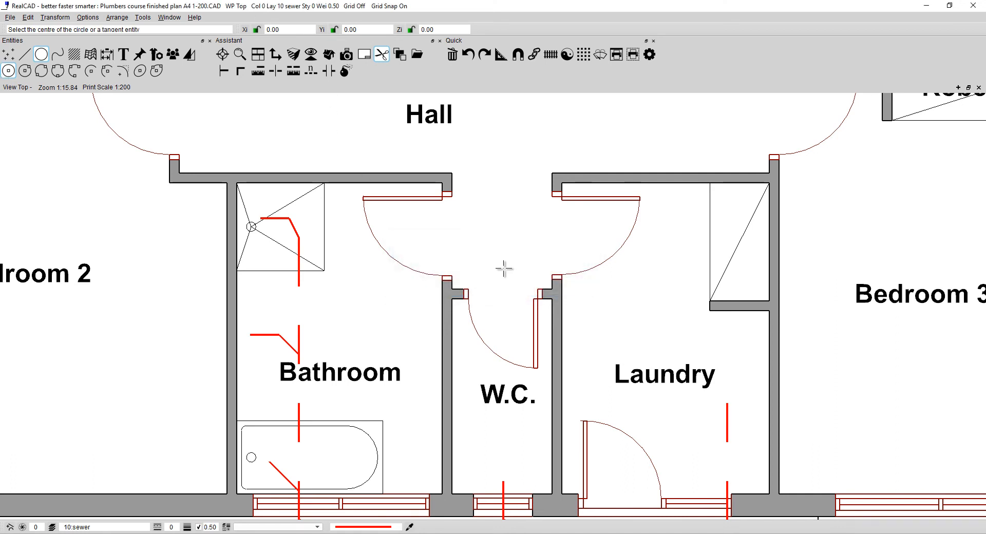
pyautogui.click(262, 219)
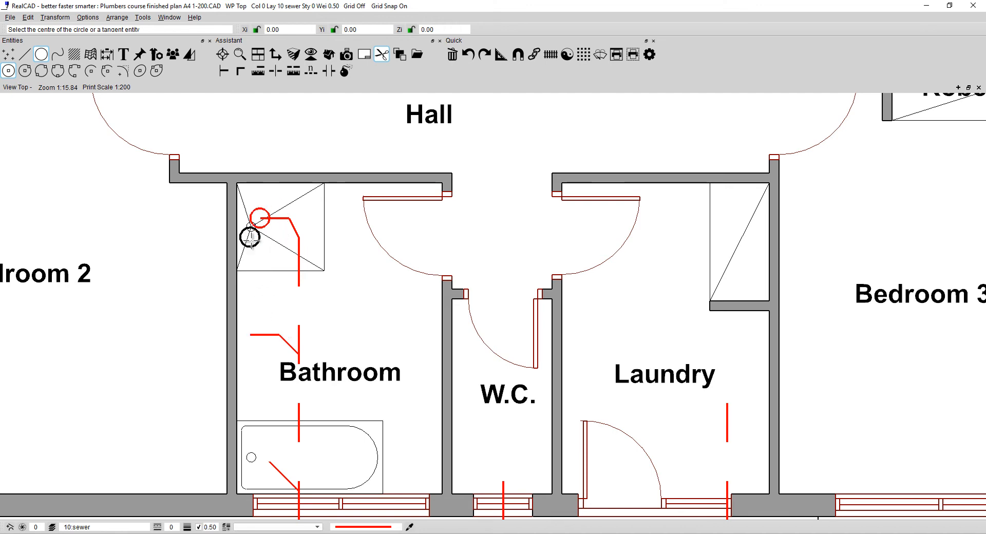
# Copy the red circle from the shower to the ends of the middle bathroom branch and the bath's sewer branch.
pyautogui.scroll(-5, 297, 220)
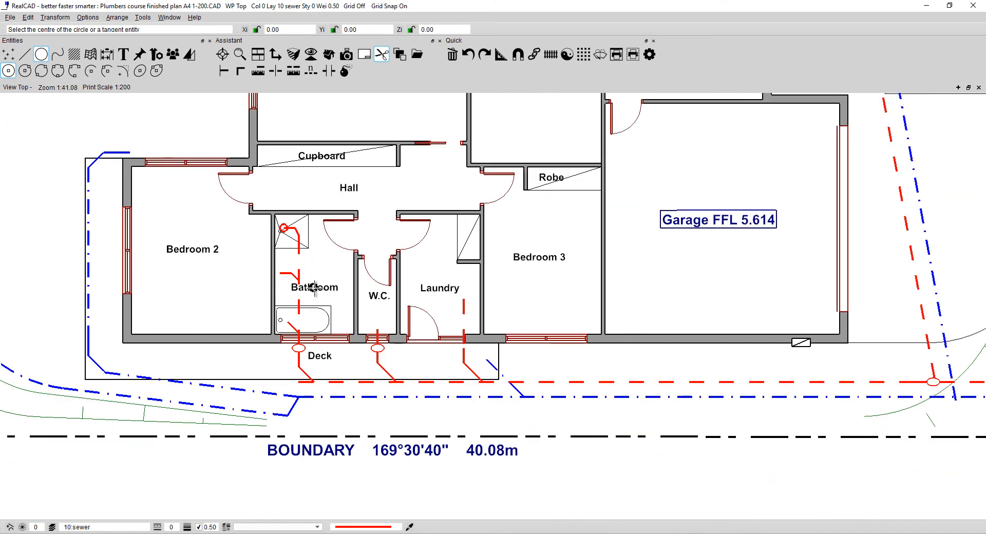
pyautogui.scroll(-3, 320, 290)
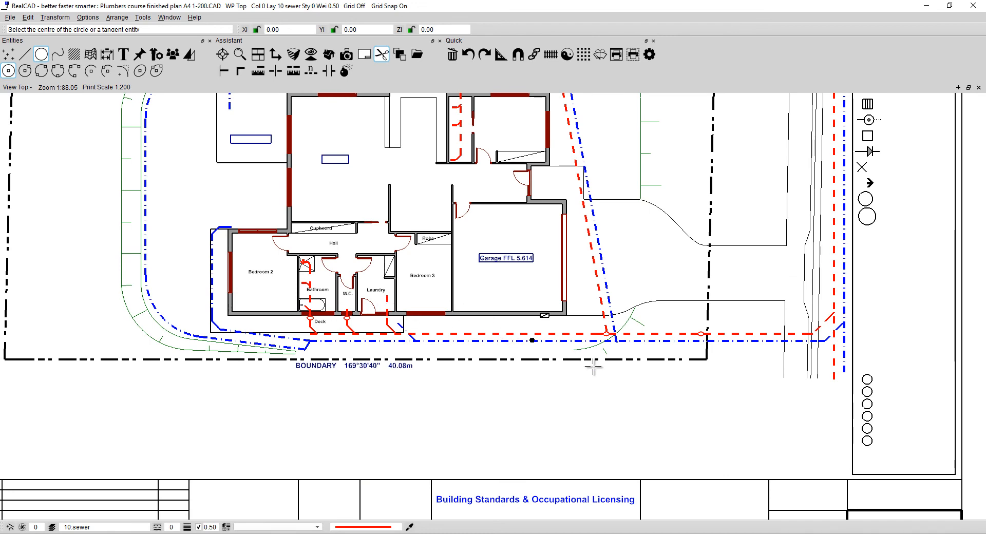
pyautogui.moveTo(640, 435)
pyautogui.mouseDown(button='middle')
pyautogui.moveTo(464, 308)
pyautogui.moveTo(401, 247)
pyautogui.mouseUp(button='middle')
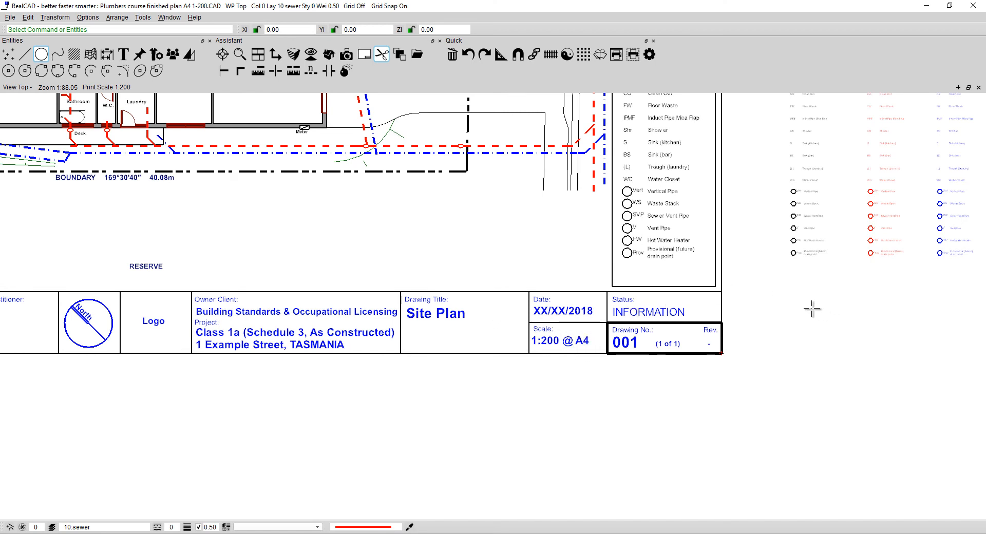
pyautogui.scroll(-1, 403, 229)
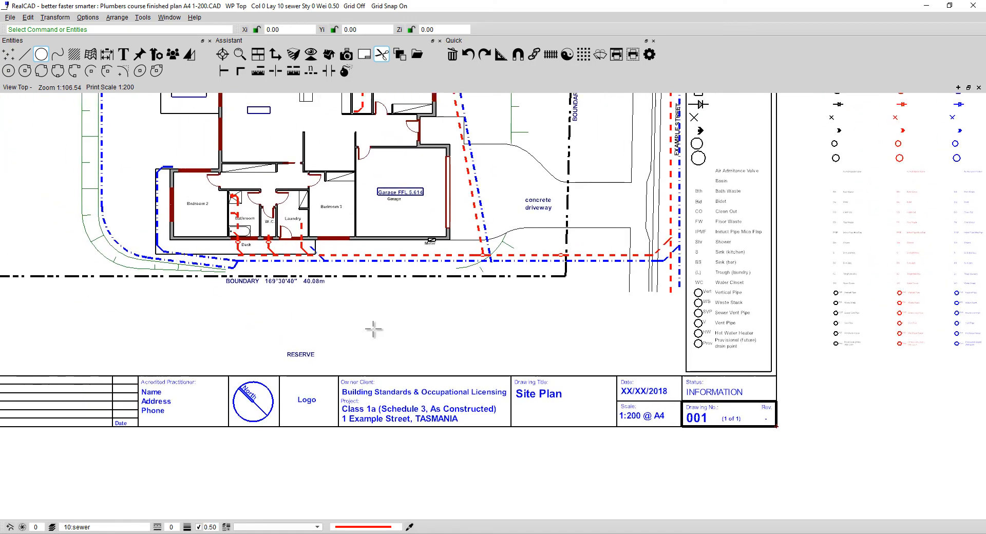
pyautogui.moveTo(373, 329); pyautogui.dragTo(603, 448, button='middle')
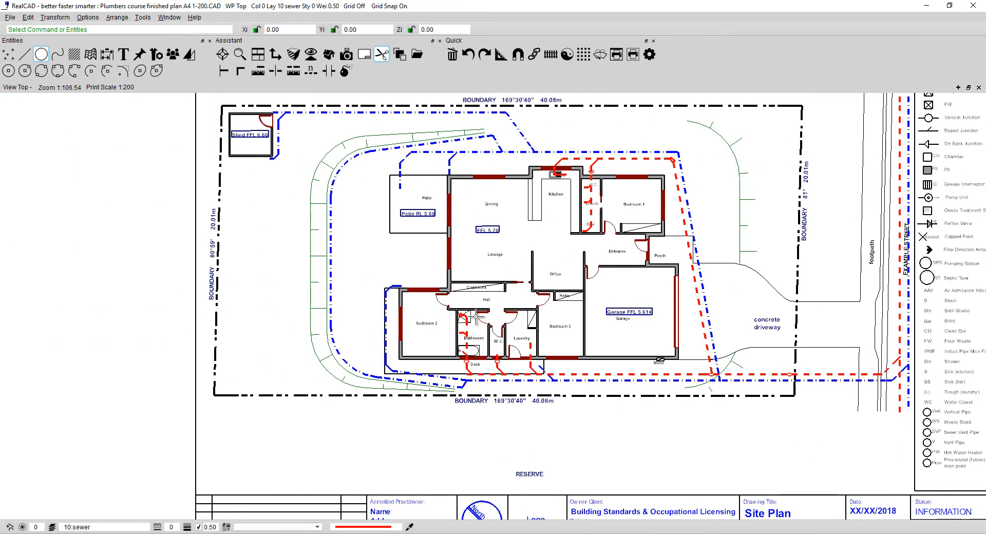
pyautogui.scroll(10, 476, 317)
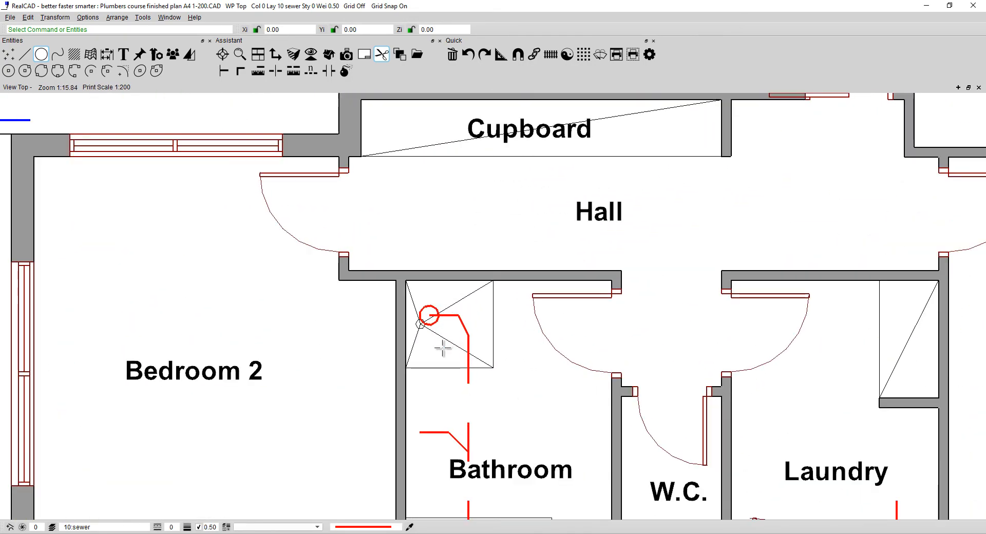
pyautogui.moveTo(443, 348); pyautogui.dragTo(416, 224, button='middle')
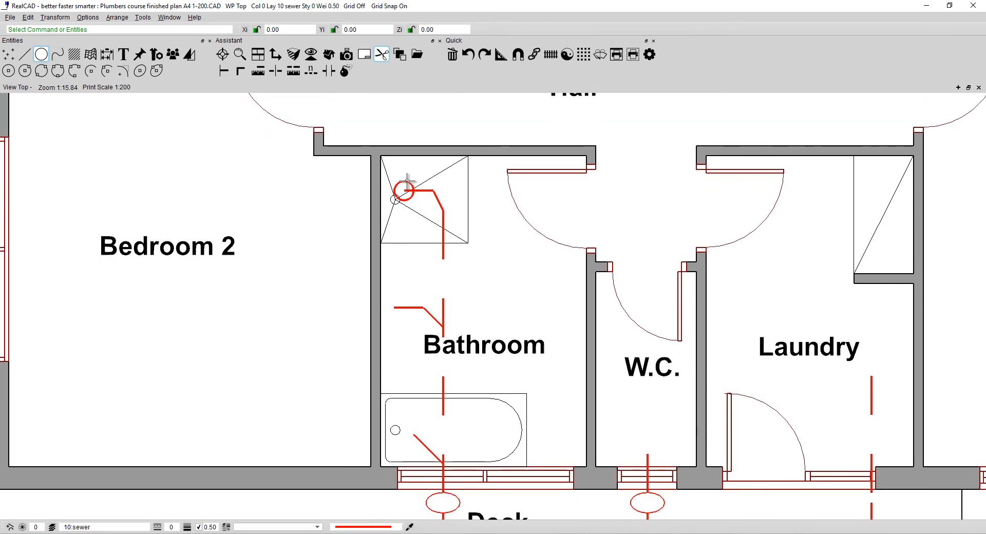
pyautogui.moveTo(407, 179); pyautogui.dragTo(406, 294)
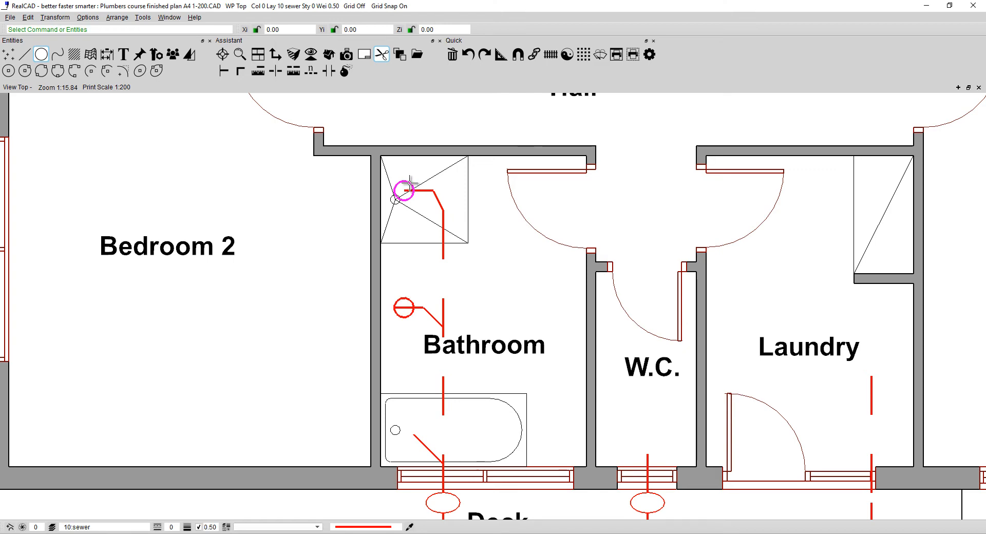
pyautogui.moveTo(410, 185); pyautogui.dragTo(414, 421)
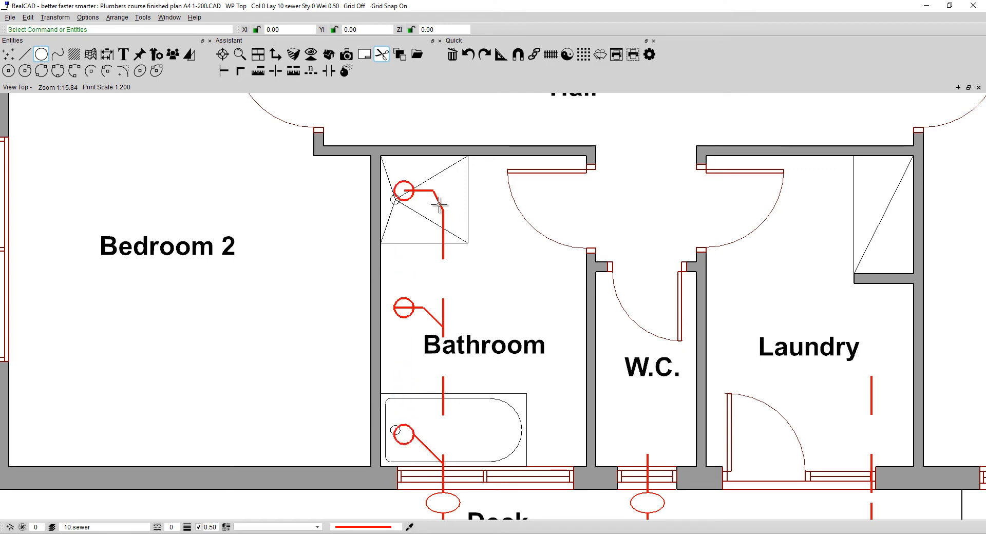
# Trim the three red bathroom branches at the shower, below the shower and at the bath back to the edges of their circles.
pyautogui.scroll(4, 404, 190)
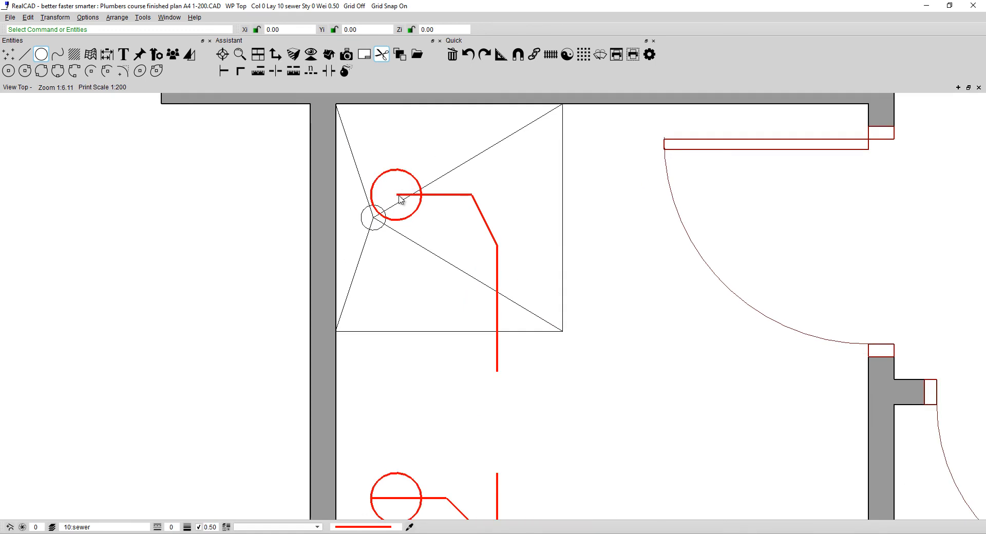
pyautogui.rightClick(401, 199)
pyautogui.click(414, 204)
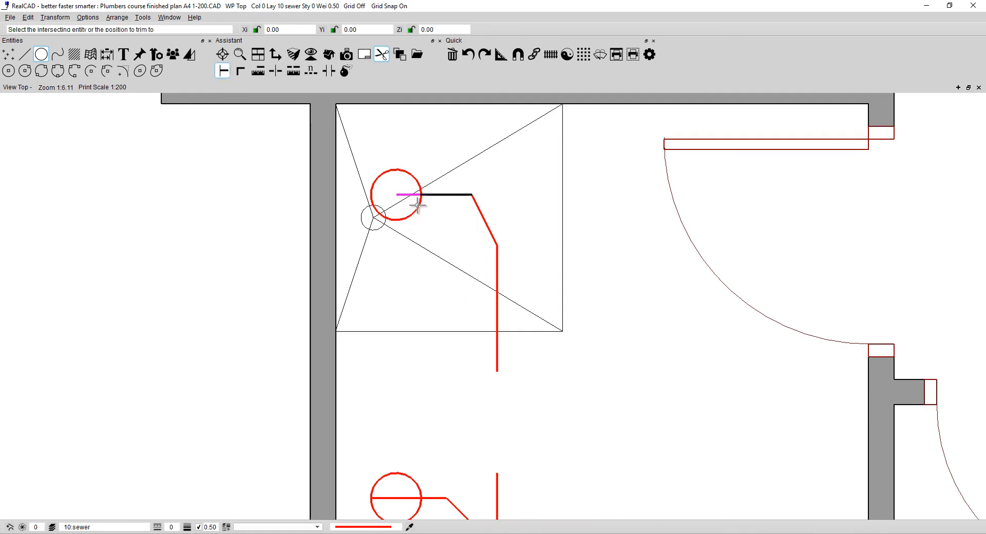
pyautogui.click(418, 205)
pyautogui.click(405, 489)
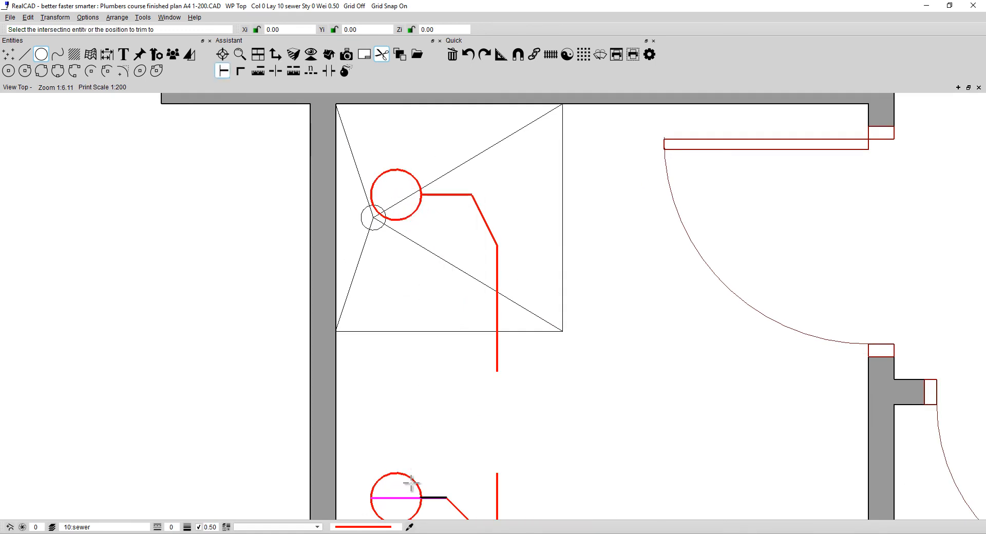
pyautogui.click(418, 485)
pyautogui.scroll(-5, 458, 435)
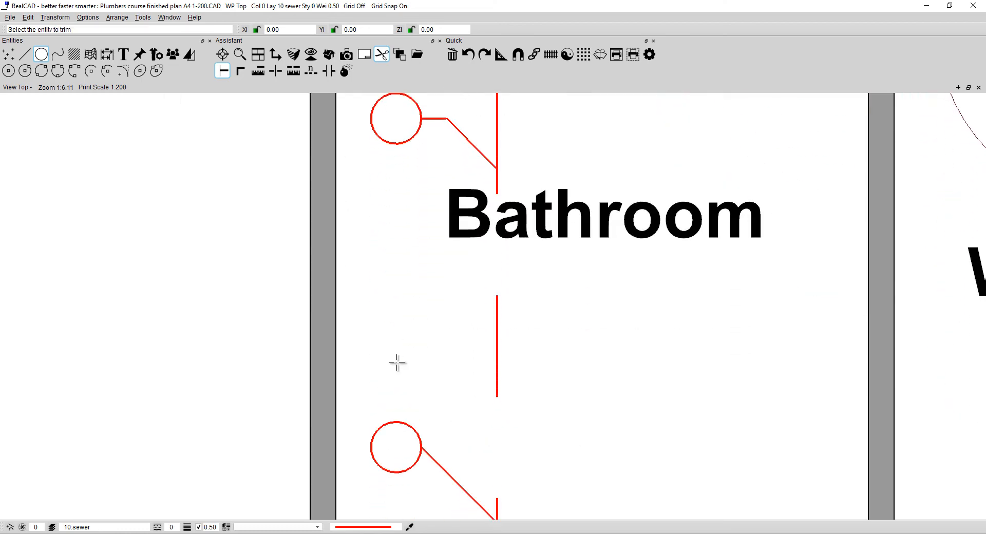
pyautogui.click(426, 453)
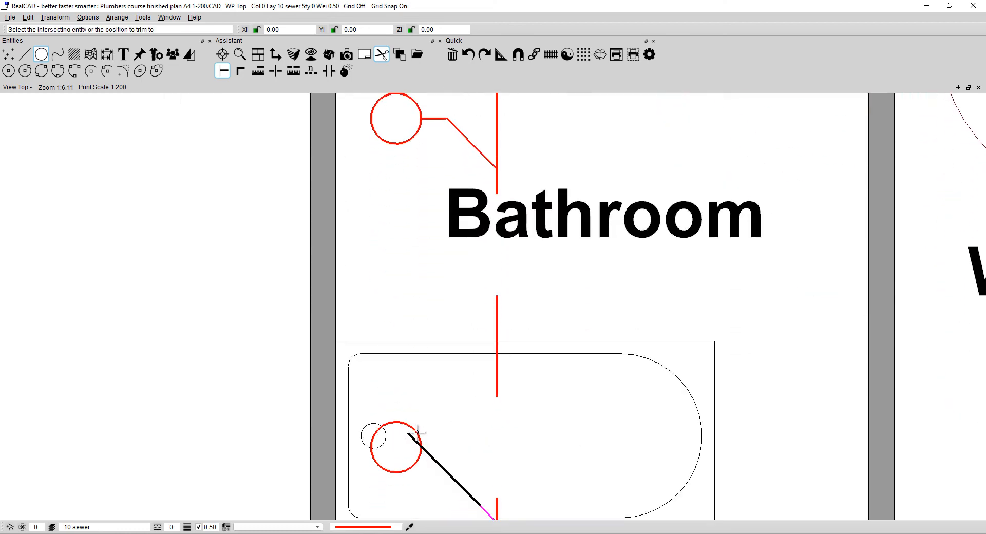
pyautogui.click(417, 431)
pyautogui.scroll(-4, 441, 434)
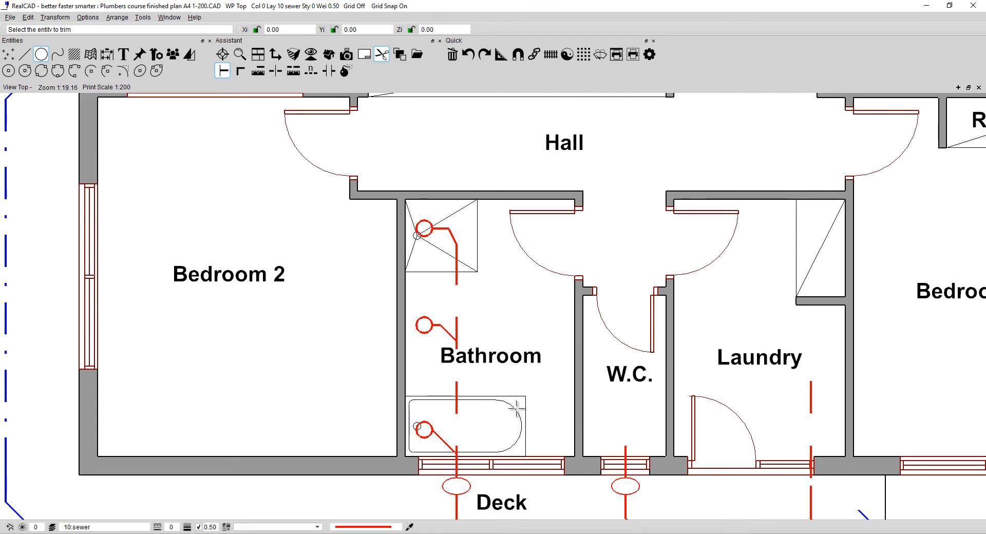
pyautogui.moveTo(516, 408)
pyautogui.mouseDown(button='middle')
pyautogui.moveTo(428, 351)
pyautogui.moveTo(358, 340)
pyautogui.mouseUp(button='middle')
pyautogui.press('Escape')
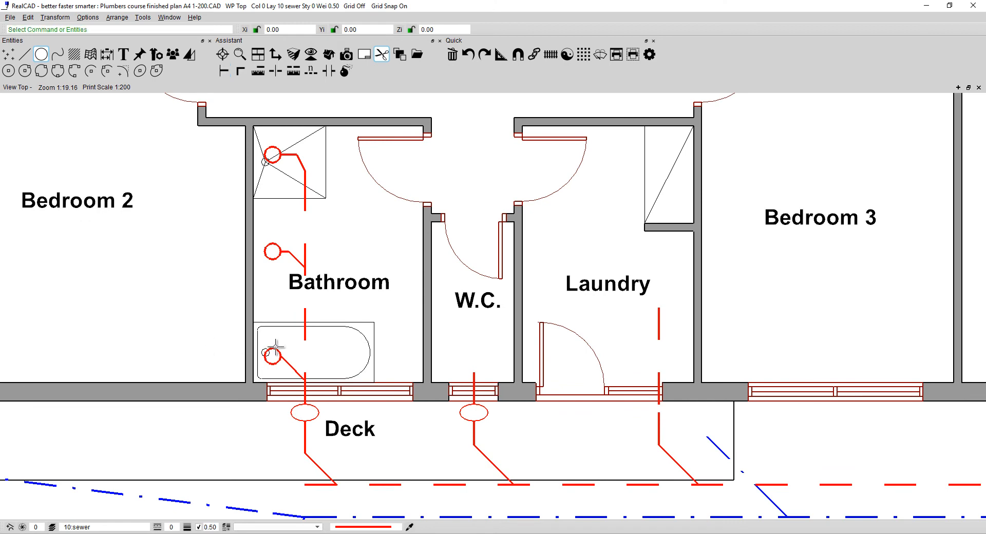
# Copy the bath's red circle to the upper ends of the W.C. and laundry sewer lines, each circle's edge touching the line end.
pyautogui.moveTo(275, 348); pyautogui.dragTo(475, 344)
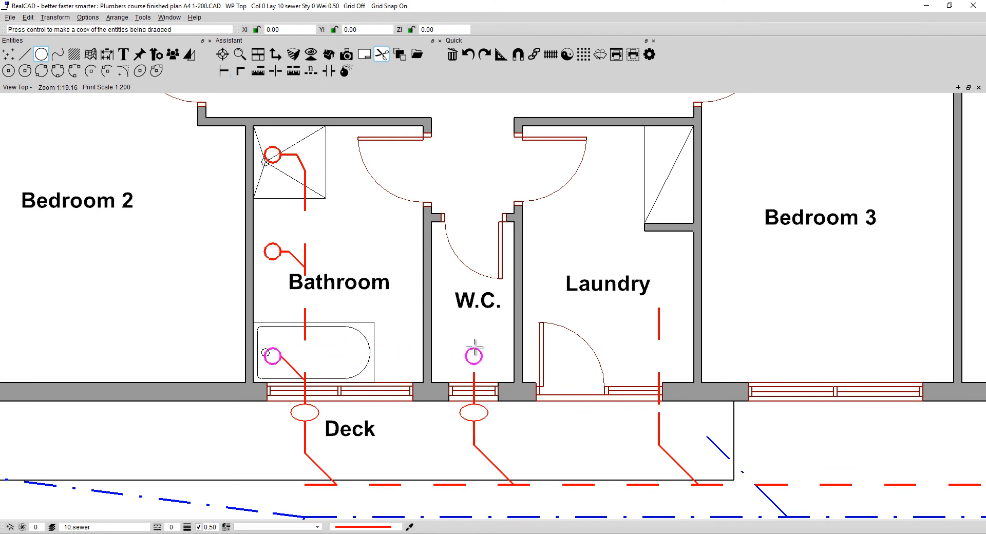
pyautogui.moveTo(473, 349); pyautogui.dragTo(482, 354)
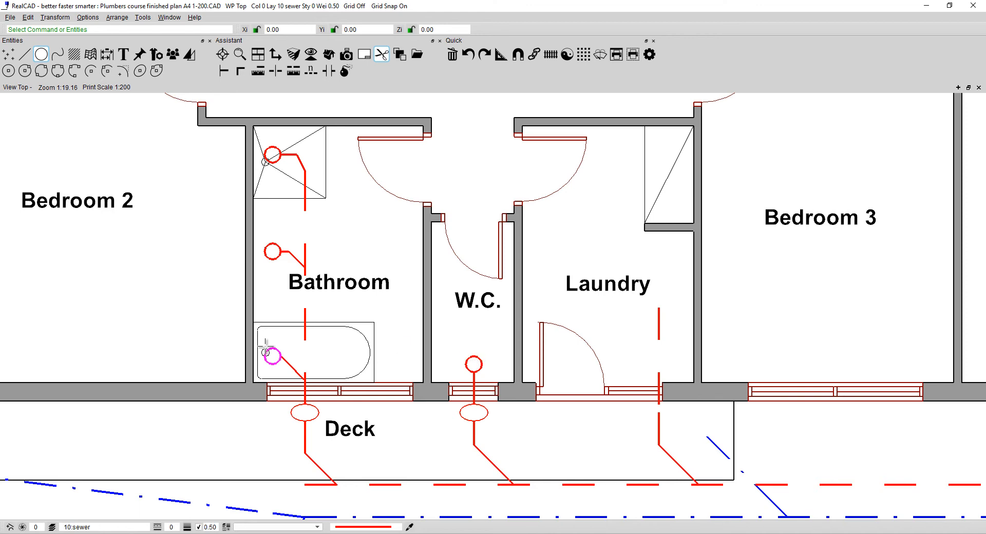
pyautogui.moveTo(277, 350); pyautogui.dragTo(665, 293)
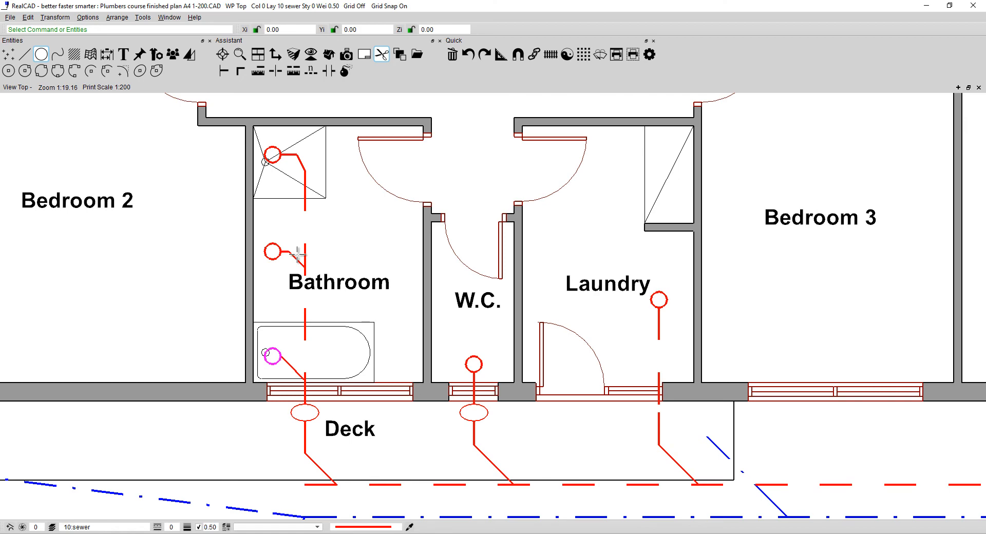
pyautogui.scroll(2, 286, 242)
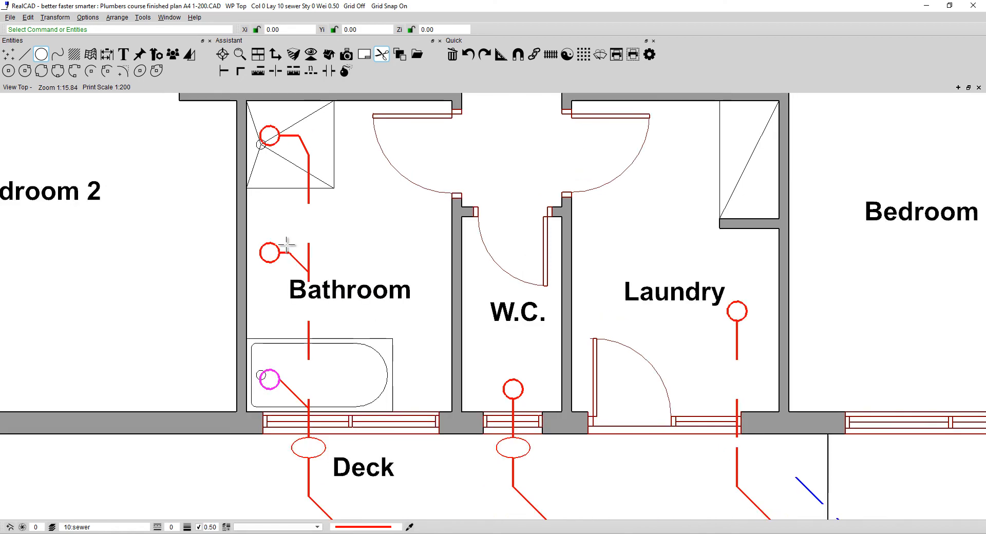
# Shift the middle bathroom branch's circle left by its radius and copy it onto the branch's bend.
pyautogui.click(271, 246)
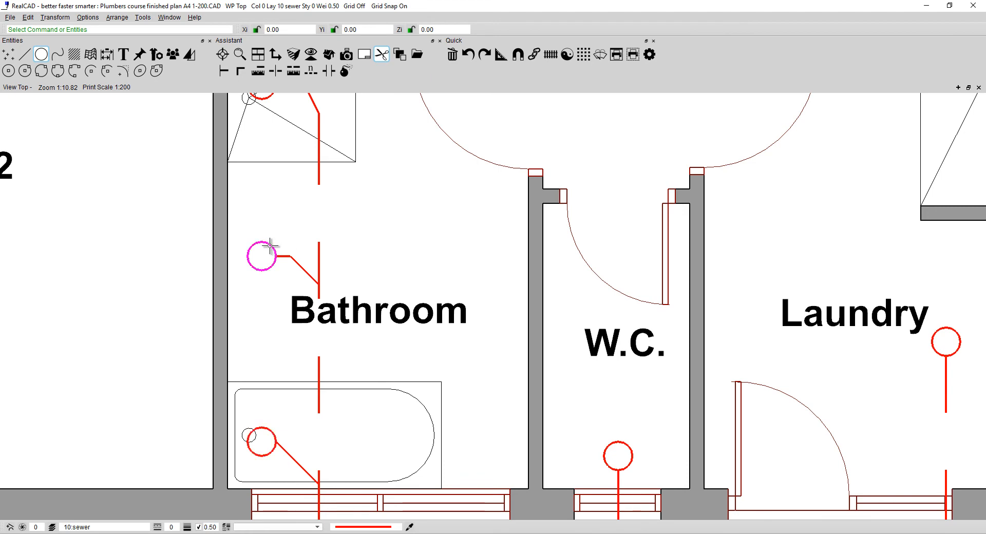
pyautogui.moveTo(271, 247); pyautogui.dragTo(260, 247)
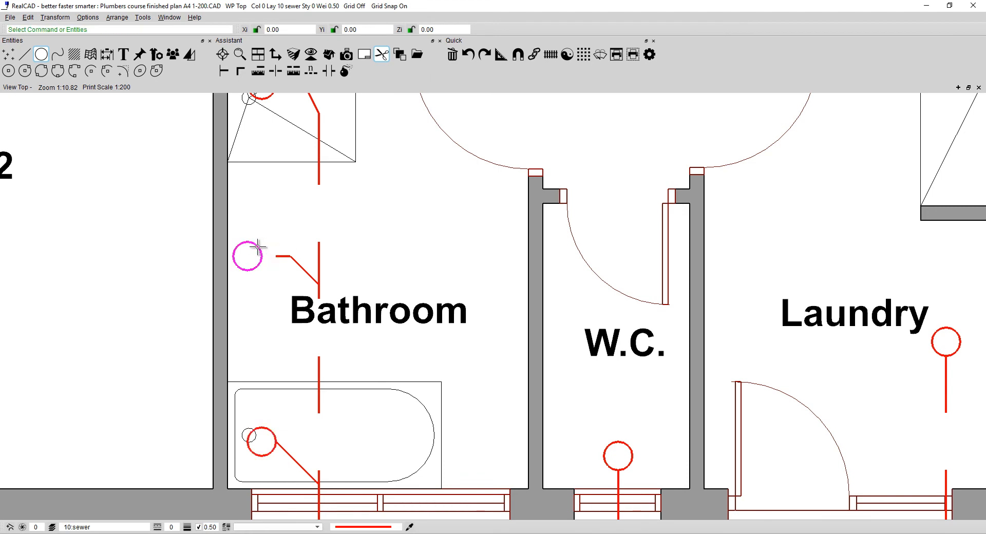
pyautogui.moveTo(258, 248); pyautogui.dragTo(302, 247)
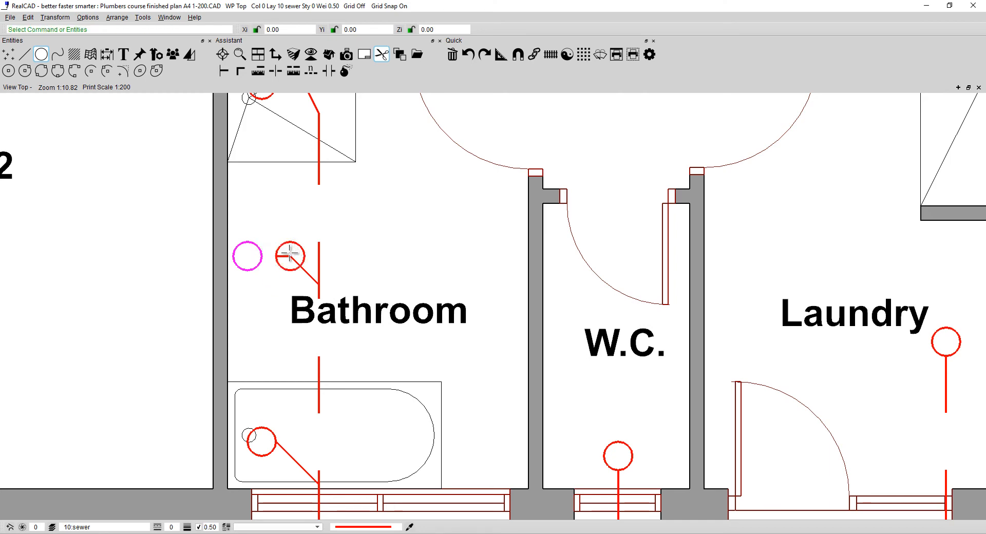
# Stretch the short horizontal sewer line to the left circle's edge and trim the diagonal line inside the circle at the bend.
pyautogui.click(280, 256)
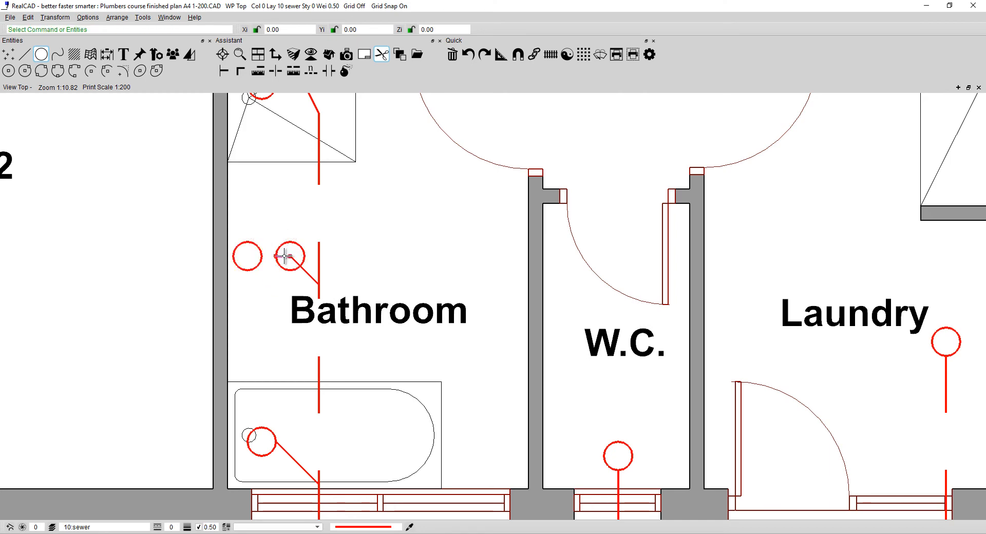
pyautogui.moveTo(278, 257); pyautogui.dragTo(264, 257)
pyautogui.rightClick(293, 261)
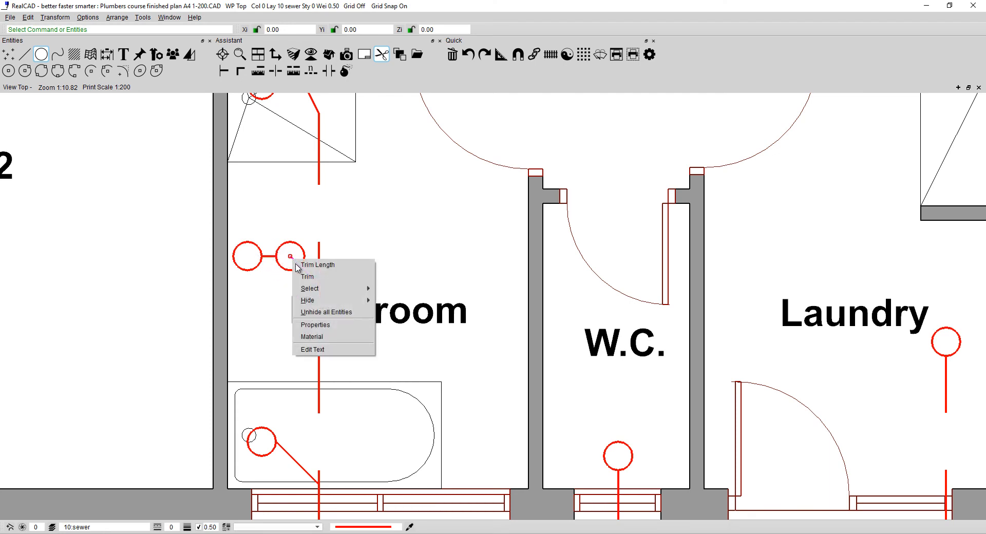
pyautogui.click(296, 267)
pyautogui.click(296, 266)
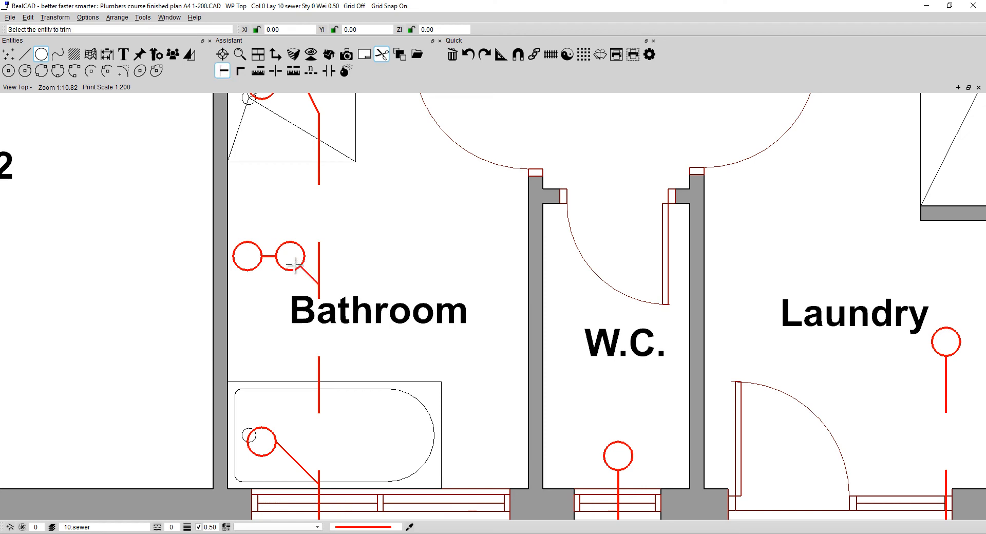
# Insert circles of radius 100 at the dishwasher end and the sink corner of the kitchen's red sewer line.
pyautogui.scroll(4, 290, 257)
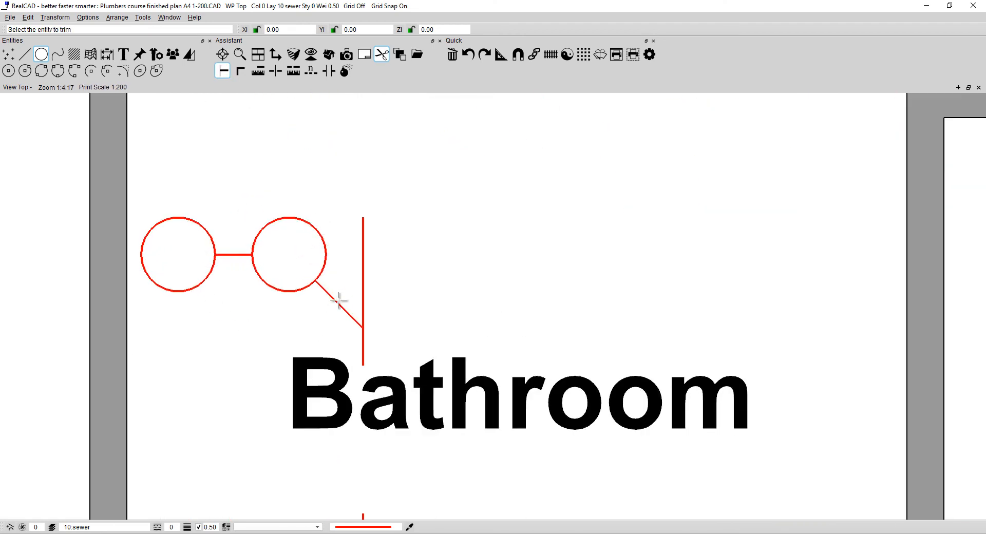
pyautogui.scroll(-1, 338, 298)
pyautogui.scroll(-7, 338, 297)
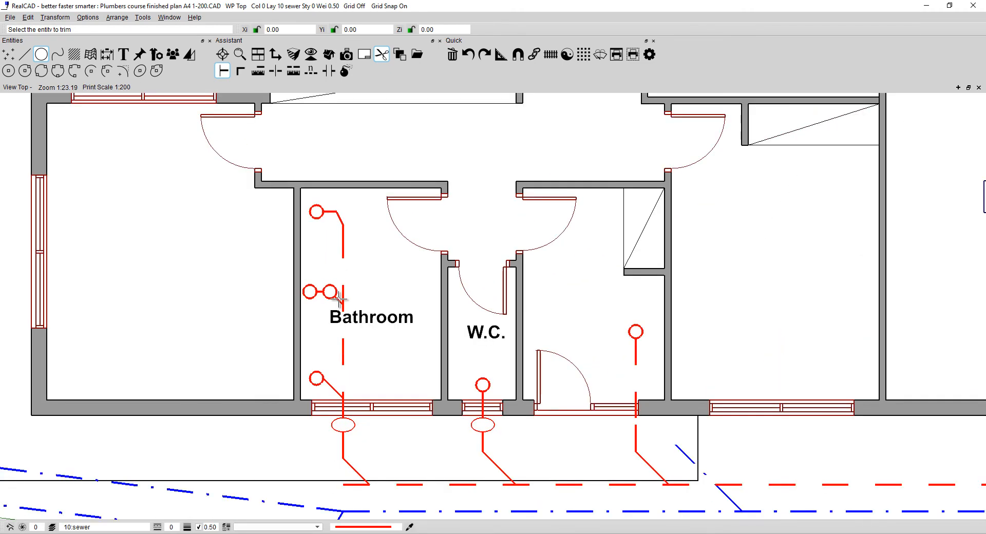
pyautogui.scroll(-3, 337, 298)
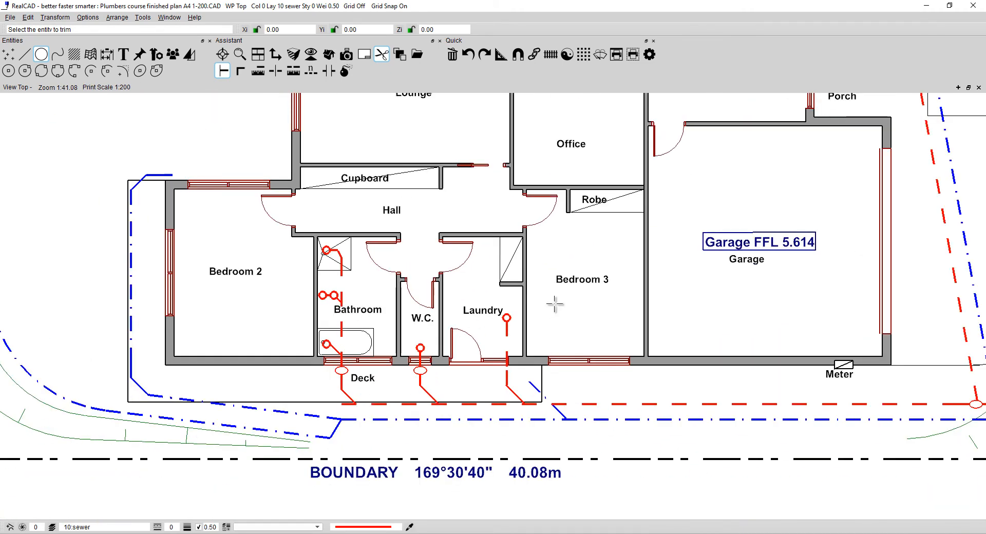
pyautogui.moveTo(592, 280); pyautogui.dragTo(527, 533, button='middle')
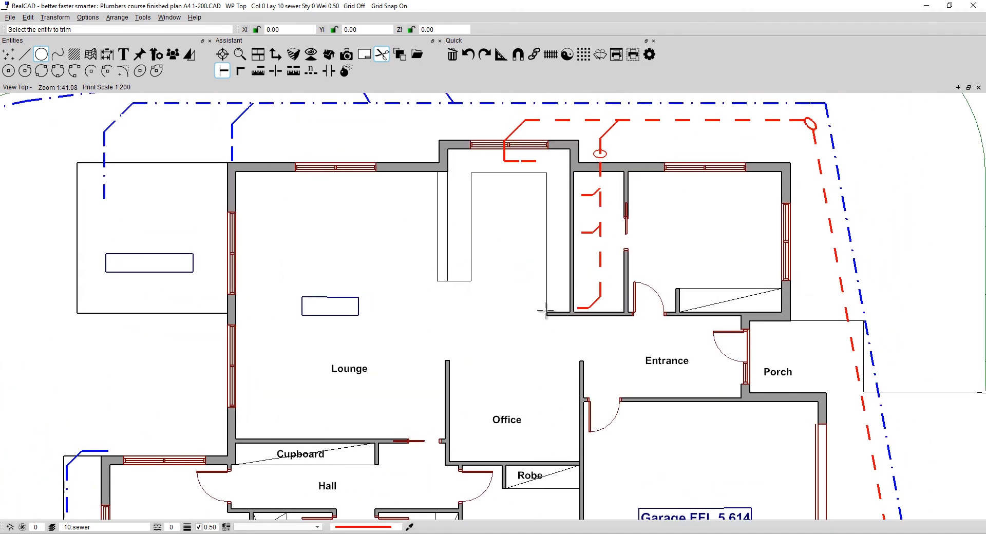
pyautogui.moveTo(544, 311); pyautogui.dragTo(389, 357, button='middle')
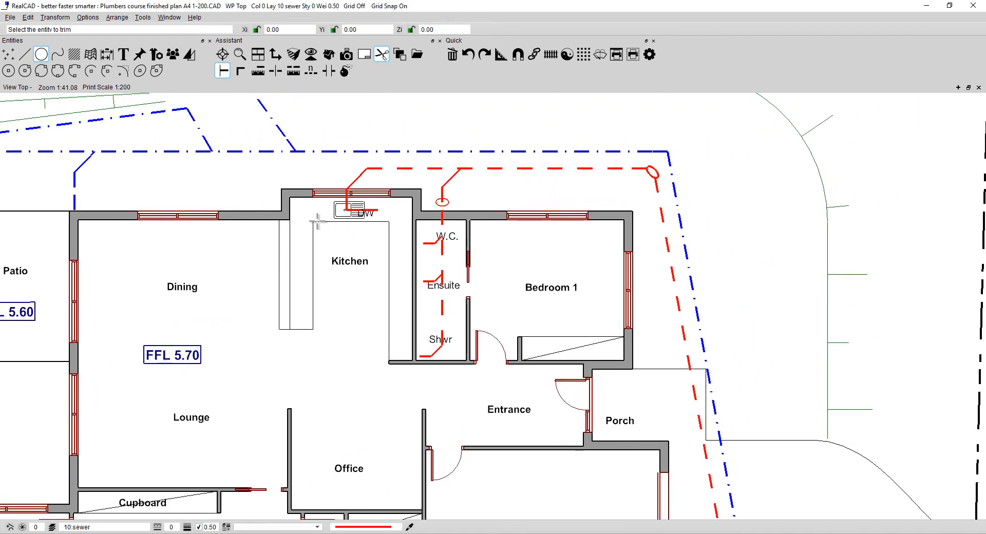
pyautogui.click(8, 70)
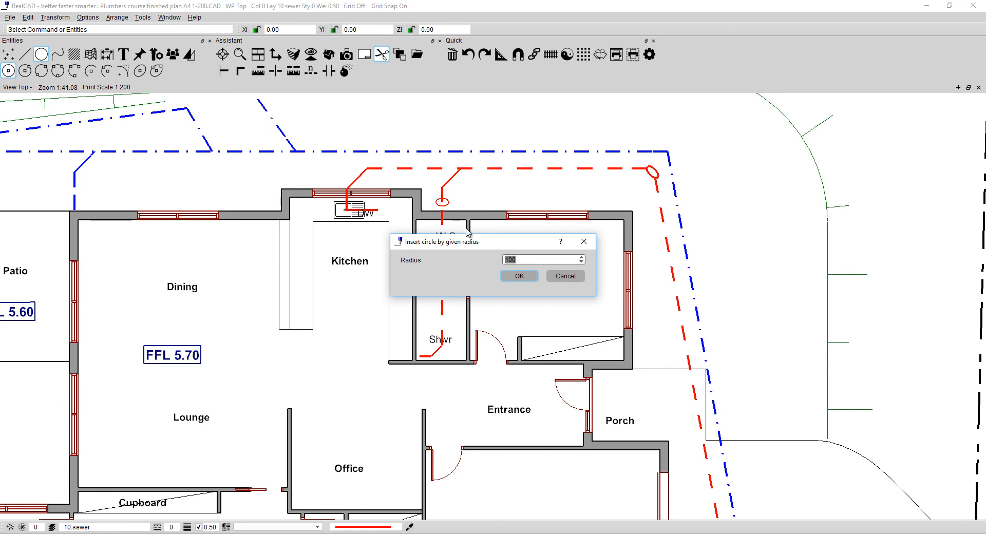
pyautogui.click(519, 275)
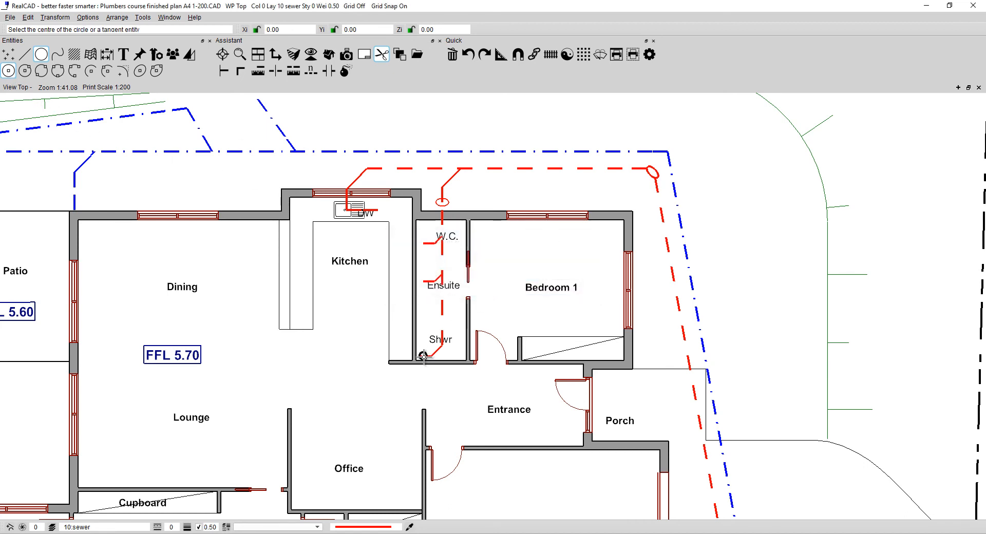
pyautogui.click(379, 209)
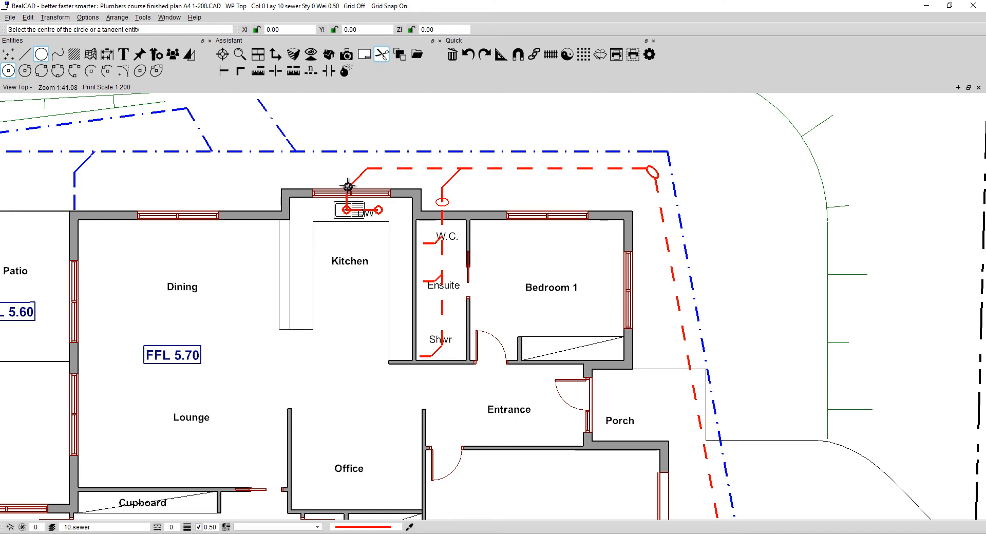
# Place another circle of the same radius on the diagonal sewer line just outside the kitchen window.
pyautogui.scroll(5, 352, 182)
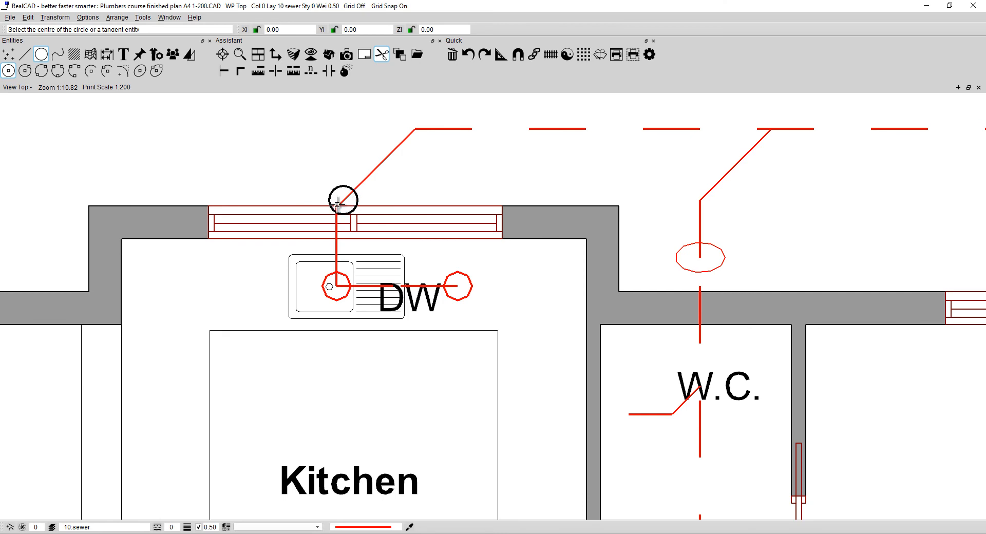
pyautogui.click(356, 186)
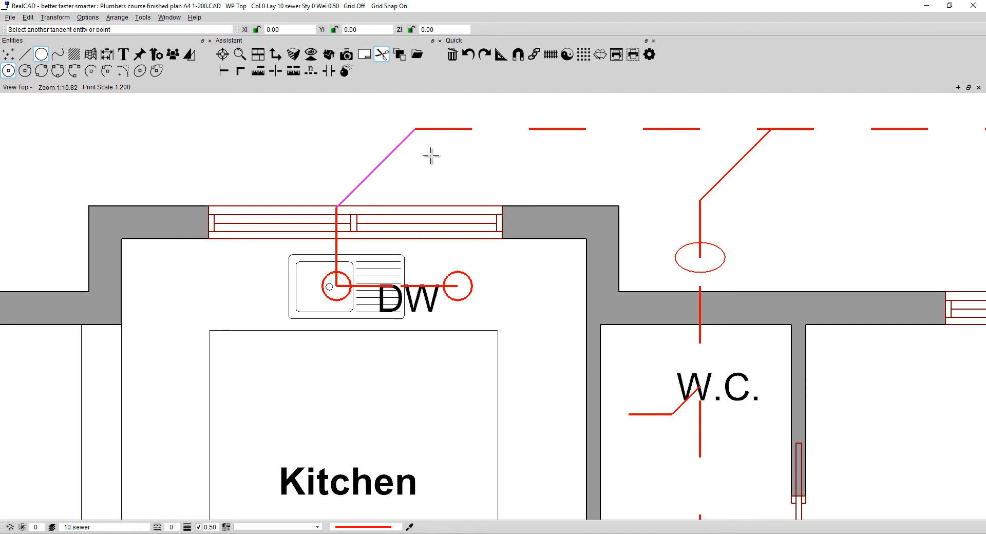
pyautogui.press('Escape')
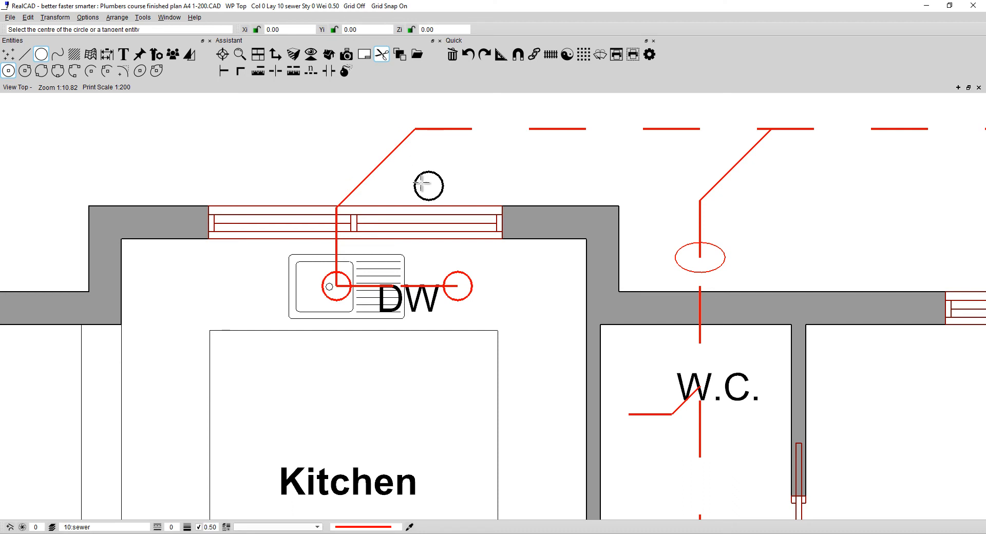
pyautogui.click(361, 187)
# Place circles of the same radius at the ends of the ensuite's shower, middle and W.C. sewer branches.
pyautogui.moveTo(543, 299); pyautogui.dragTo(314, 137, button='middle')
pyautogui.moveTo(377, 251); pyautogui.dragTo(377, 92, button='middle')
pyautogui.scroll(-2, 388, 162)
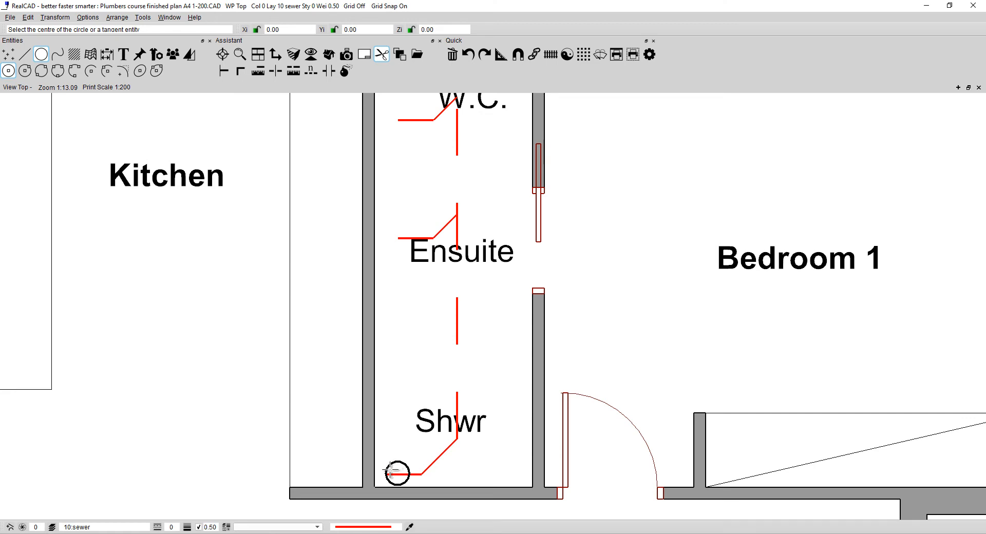
pyautogui.click(391, 471)
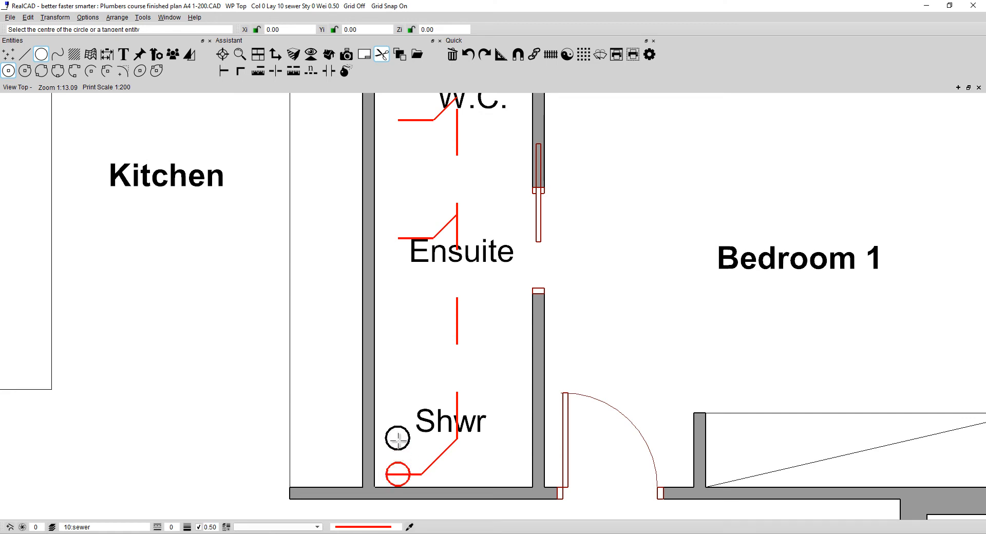
pyautogui.click(398, 237)
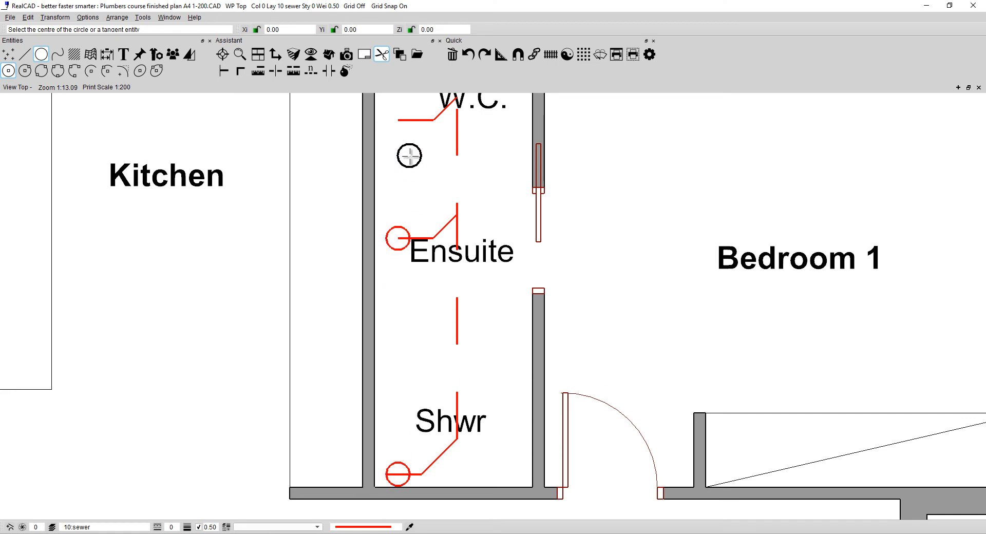
pyautogui.click(402, 121)
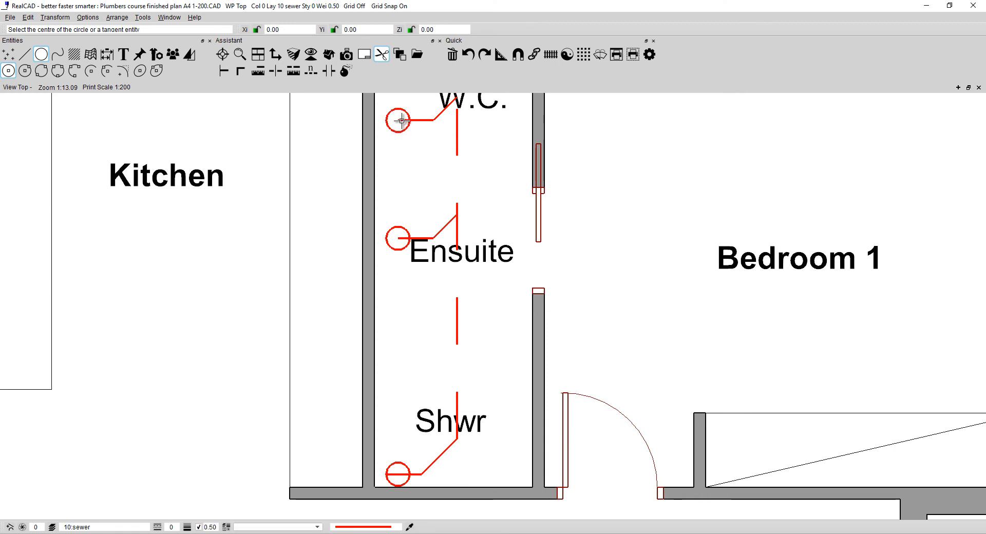
pyautogui.scroll(-4, 413, 157)
pyautogui.scroll(2, 392, 294)
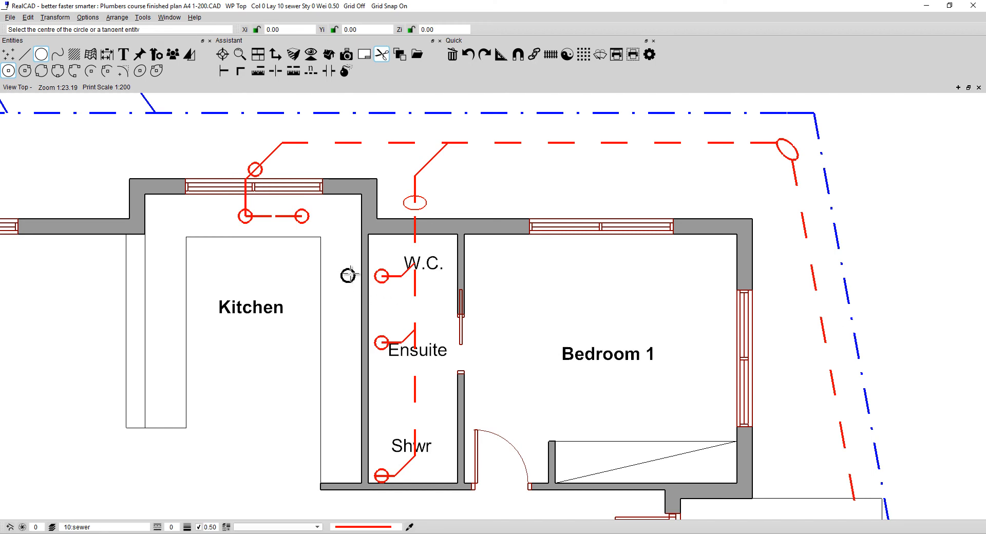
pyautogui.press('Escape')
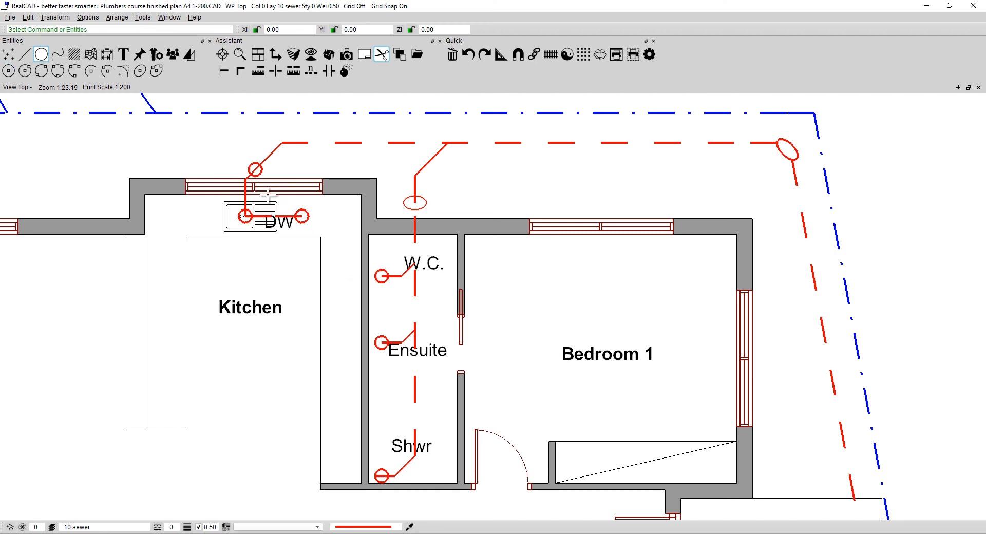
# Trim the kitchen's horizontal and vertical sewer lines back to the edges of the dishwasher and sink circles.
pyautogui.moveTo(268, 193); pyautogui.dragTo(323, 215, button='middle')
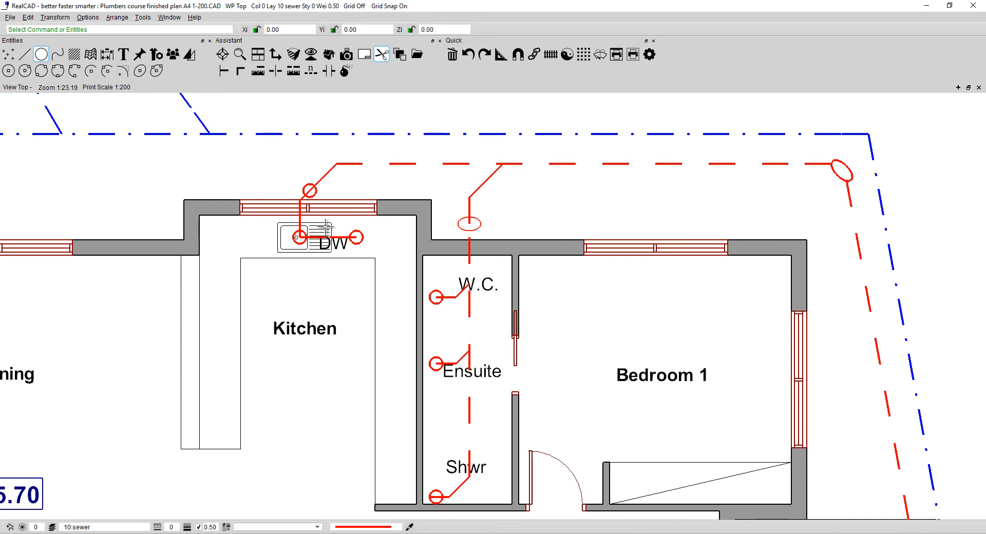
pyautogui.scroll(5, 326, 226)
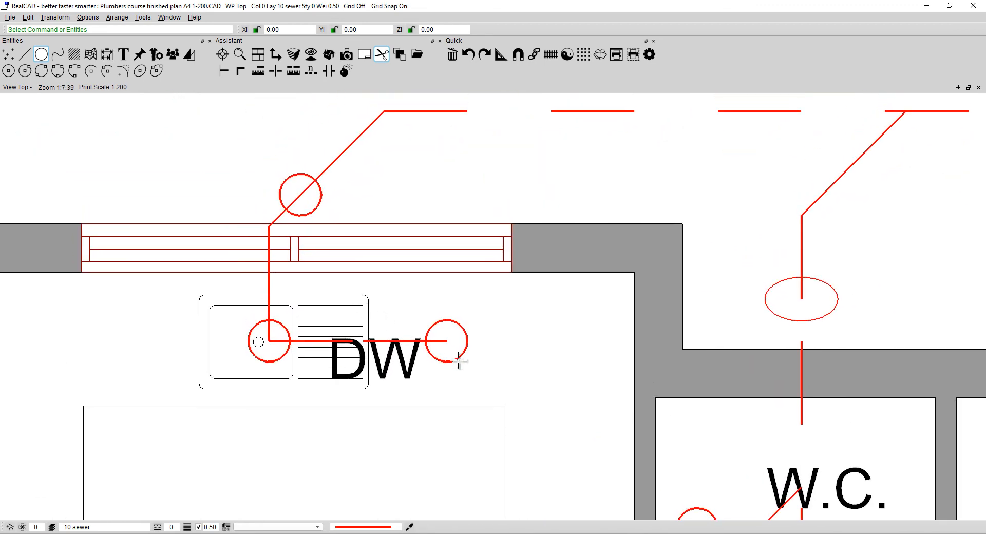
pyautogui.rightClick(443, 344)
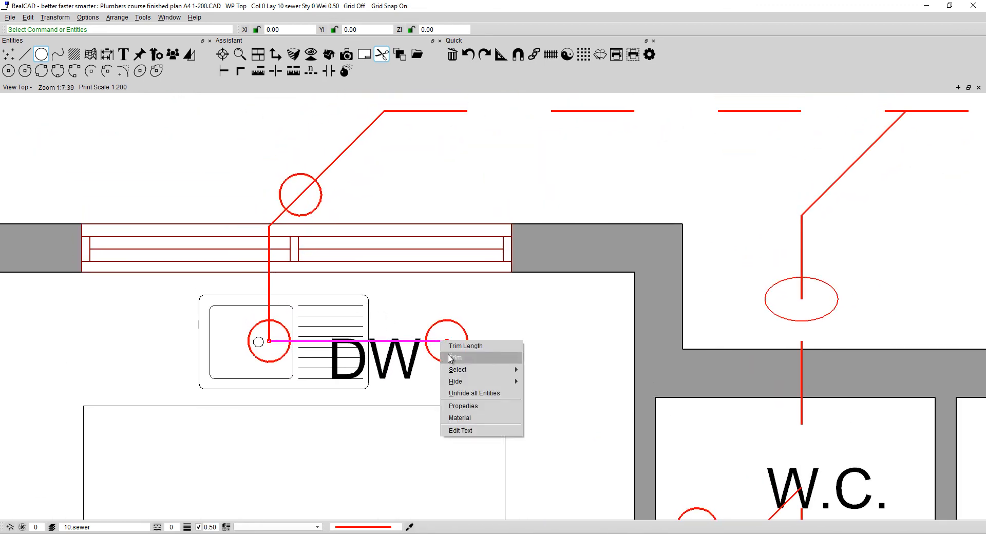
pyautogui.click(452, 357)
pyautogui.click(431, 329)
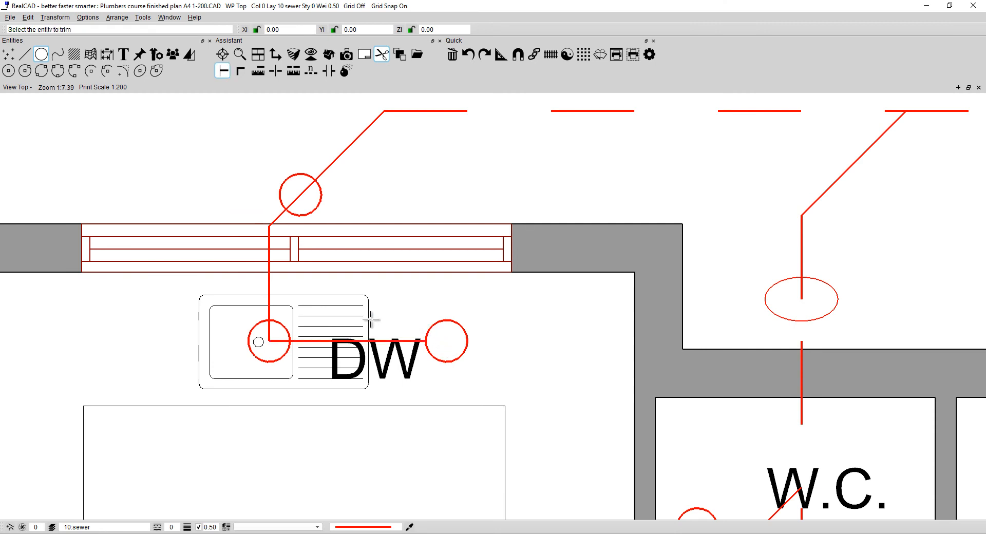
pyautogui.click(280, 341)
pyautogui.click(281, 324)
pyautogui.click(269, 329)
pyautogui.click(269, 328)
# Trim the diagonal sewer line outside the kitchen window back to the upper edge of its circle.
pyautogui.click(281, 213)
pyautogui.click(319, 188)
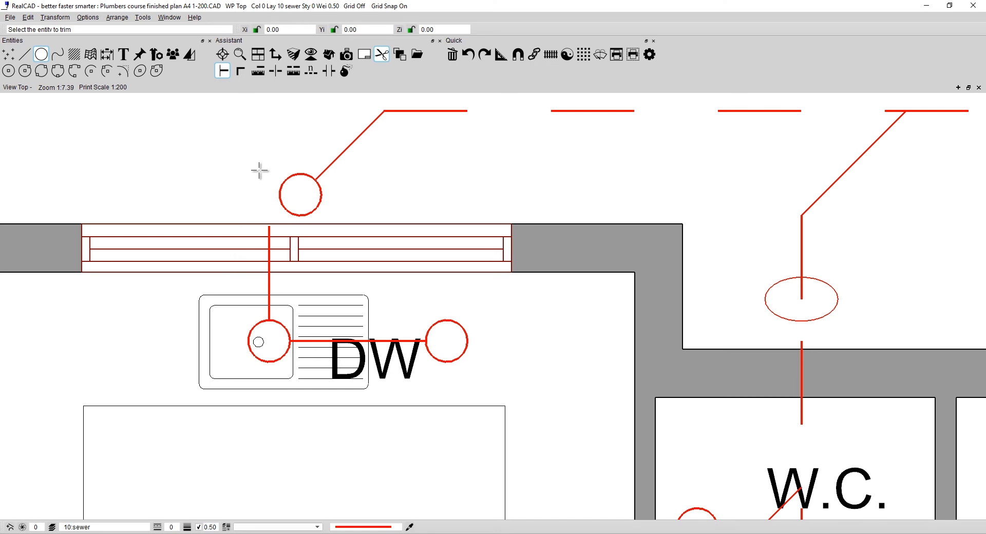
pyautogui.scroll(-2, 260, 170)
pyautogui.moveTo(257, 169); pyautogui.dragTo(260, 209, button='middle')
pyautogui.press('Escape')
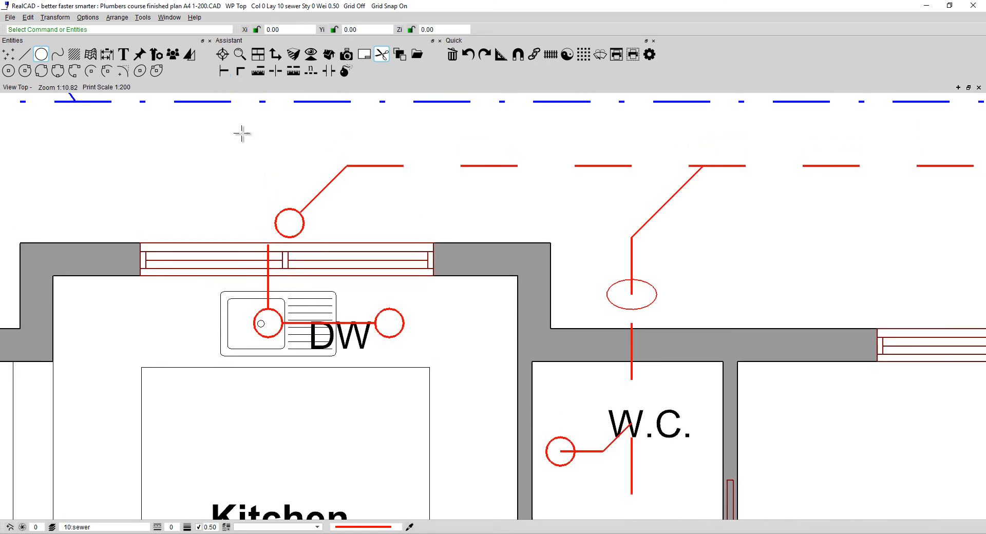
# Try to move the diagonal sewer line and its circle outside the kitchen window together, and delete that circle.
pyautogui.moveTo(240, 133); pyautogui.dragTo(363, 241)
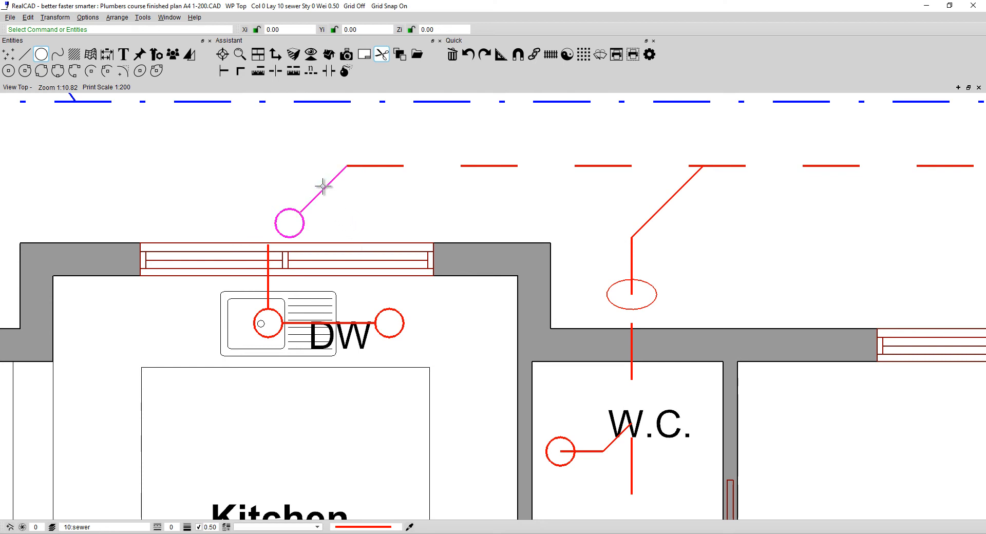
pyautogui.moveTo(326, 186); pyautogui.dragTo(313, 184)
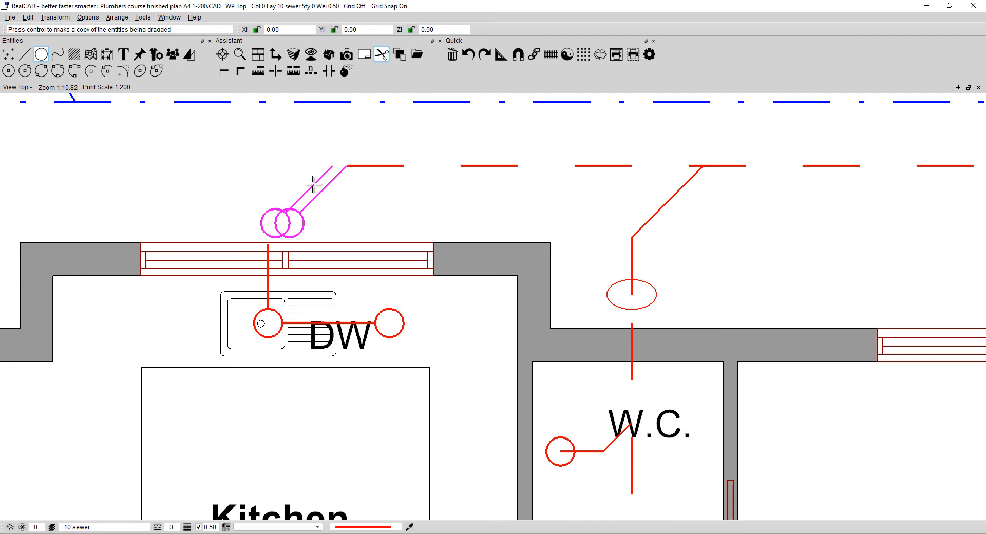
pyautogui.moveTo(312, 184)
pyautogui.mouseDown()
pyautogui.moveTo(318, 177)
pyautogui.moveTo(302, 172)
pyautogui.mouseUp()
pyautogui.click(294, 209)
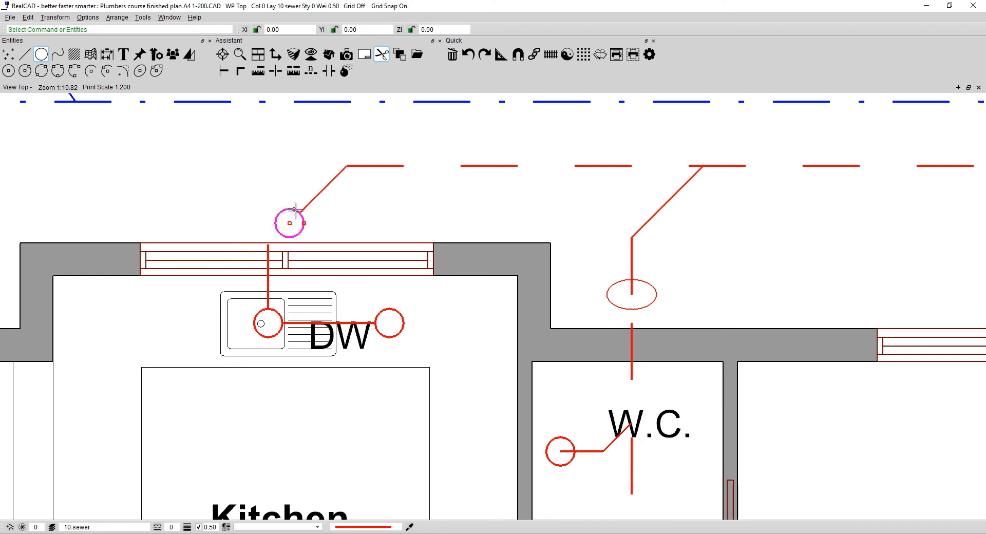
pyautogui.press('Delete')
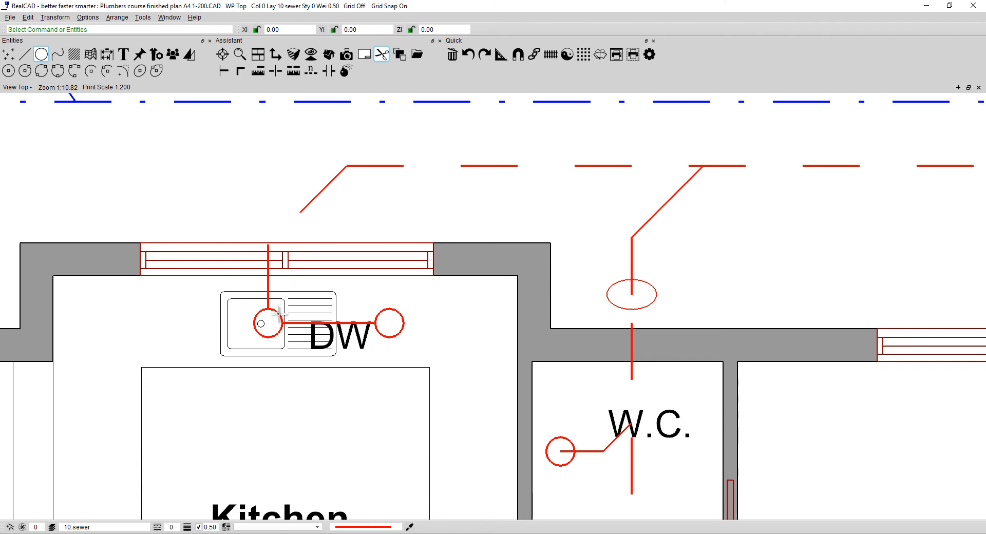
# Copy the kitchen sink's circle to just outside the kitchen window and stretch the diagonal sewer line's free end into the copy.
pyautogui.moveTo(277, 314); pyautogui.dragTo(282, 211)
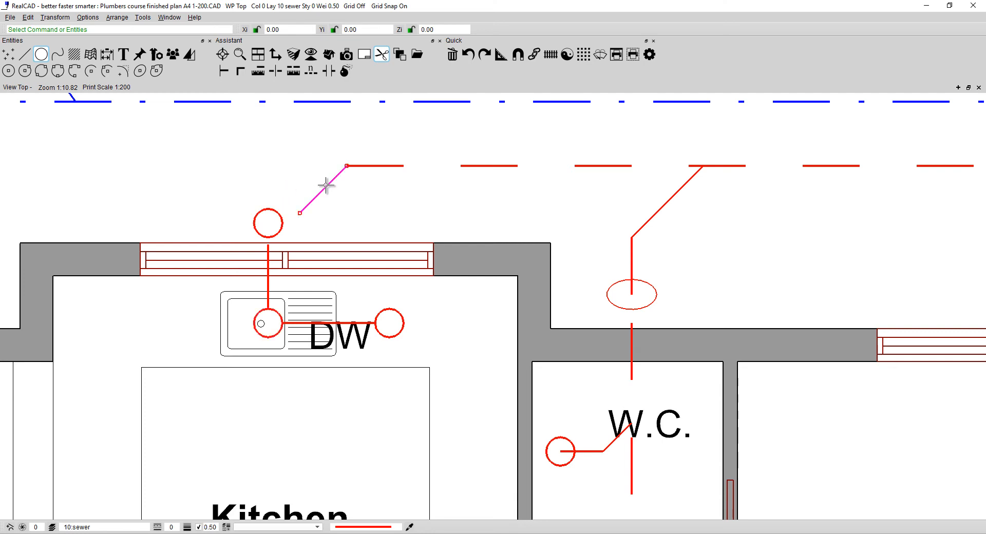
pyautogui.moveTo(299, 213); pyautogui.dragTo(270, 225)
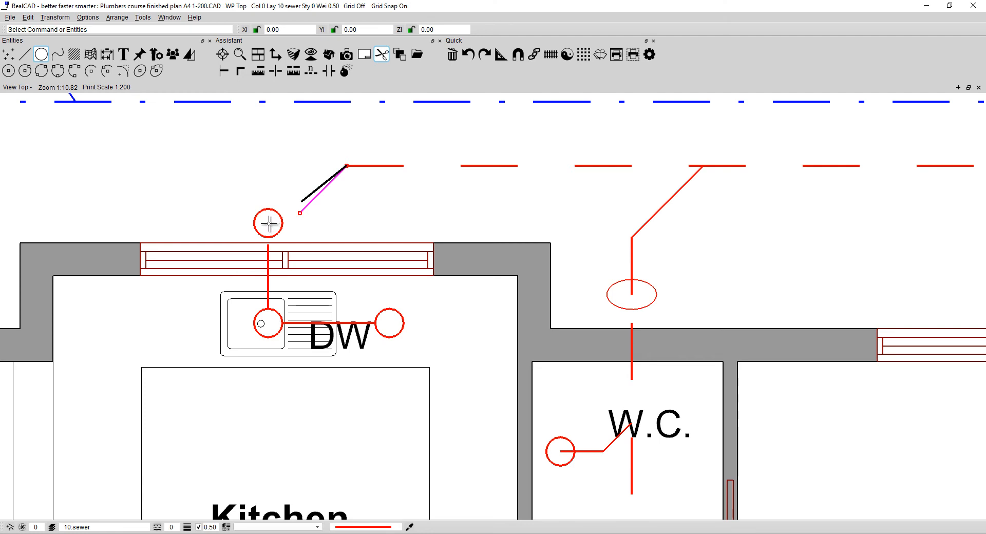
pyautogui.click(269, 224)
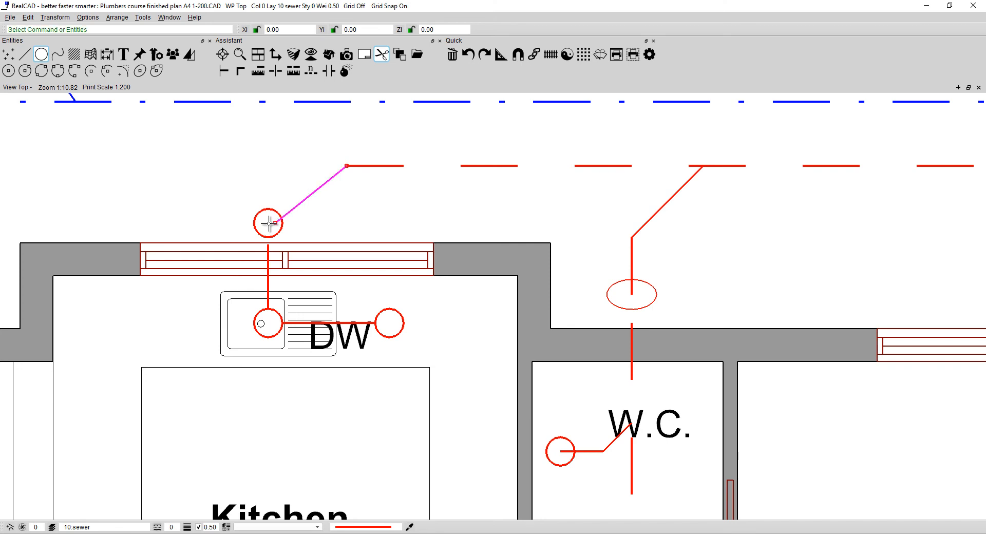
pyautogui.click(273, 222)
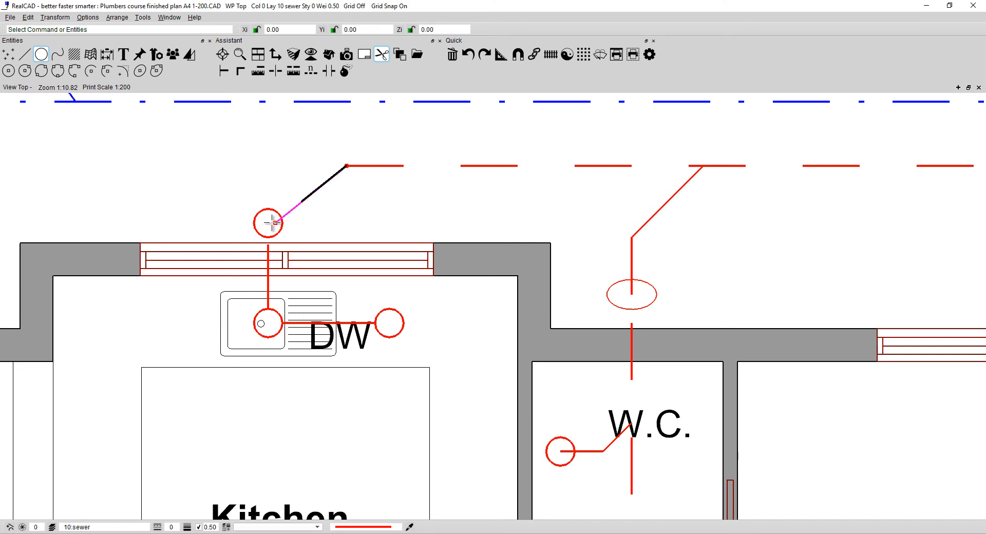
pyautogui.click(267, 222)
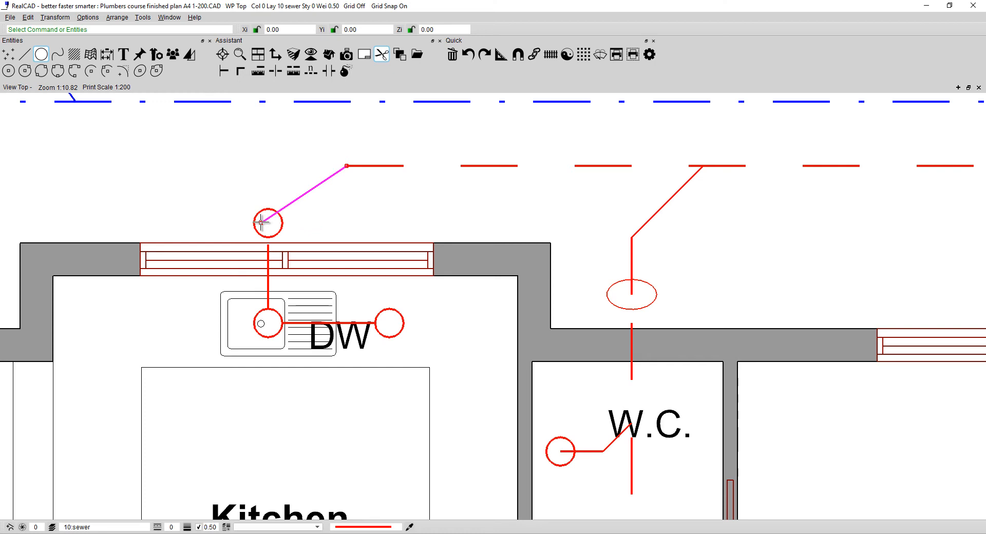
pyautogui.click(262, 222)
pyautogui.click(267, 223)
pyautogui.rightClick(267, 225)
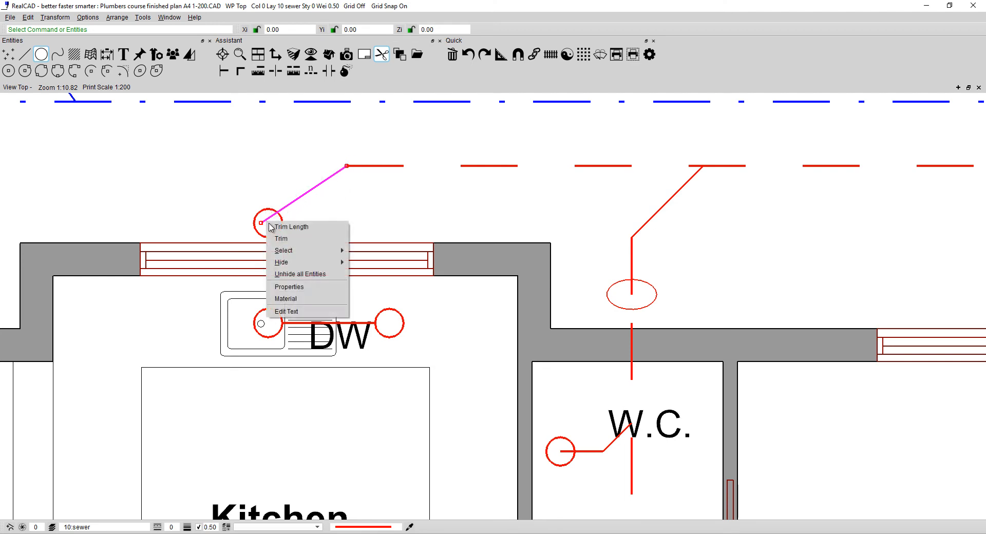
# Trim the diagonal sewer line to the edge of the circle outside the kitchen window and extend the sink's vertical line up to that circle.
pyautogui.click(280, 221)
pyautogui.click(281, 220)
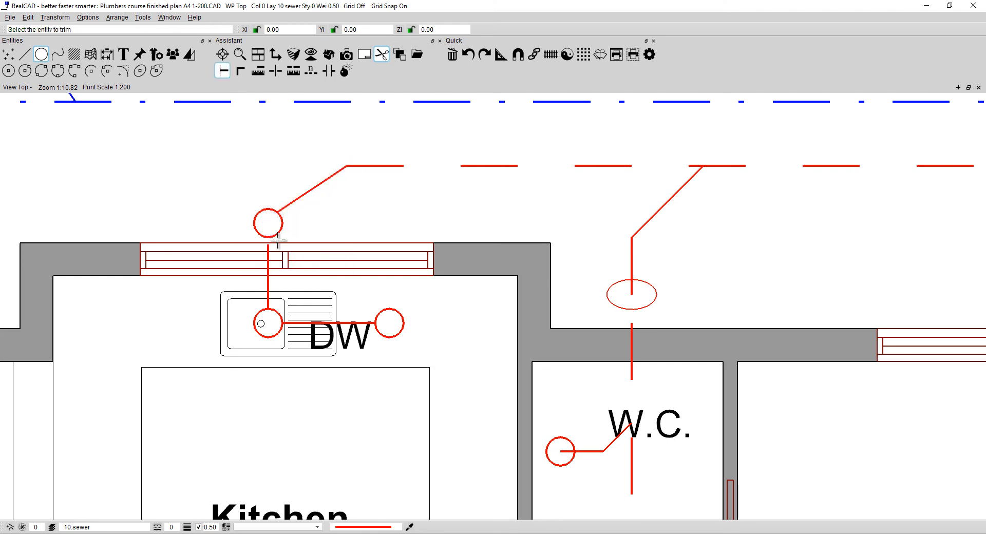
pyautogui.click(277, 236)
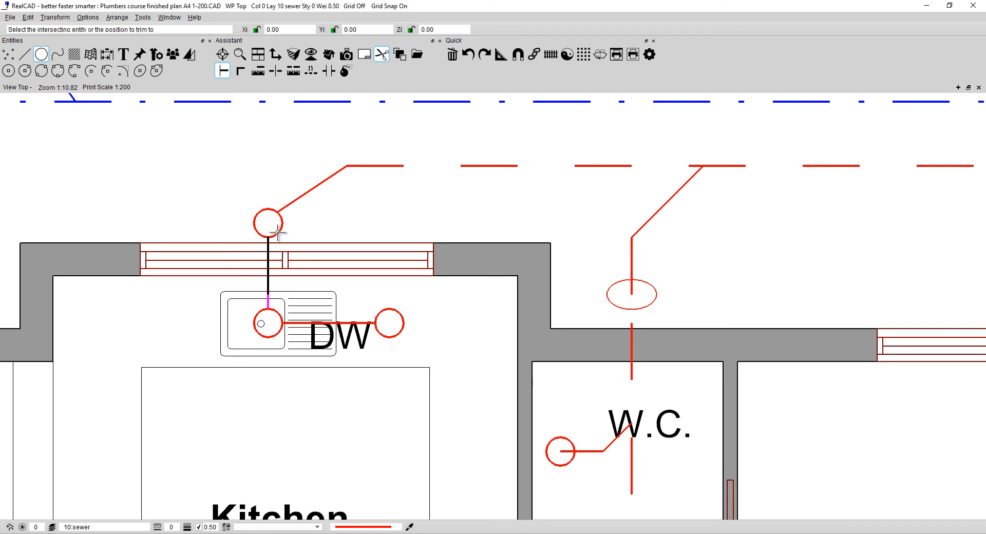
pyautogui.click(277, 235)
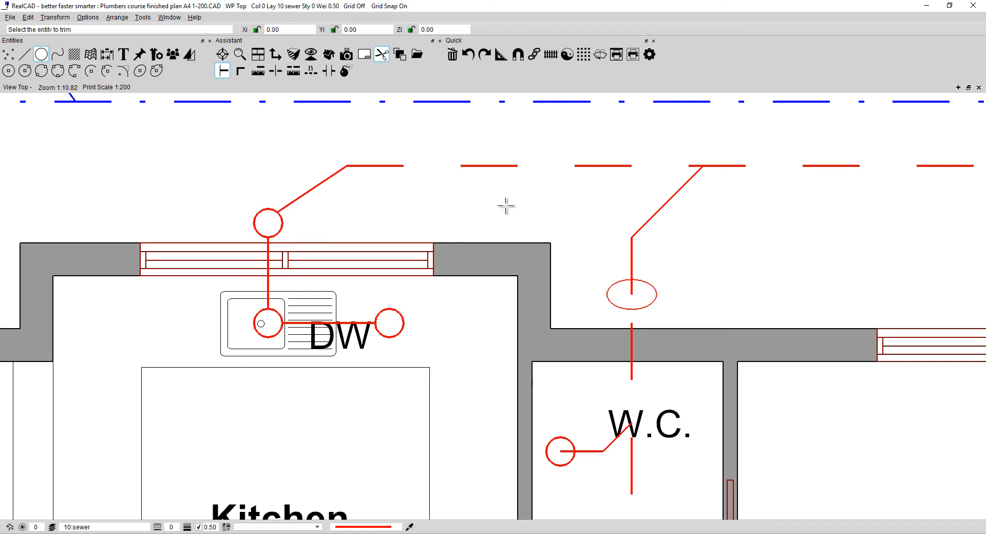
# Trim the ensuite's W.C., middle and shower sewer branches back to the edges of their circles.
pyautogui.moveTo(634, 293)
pyautogui.mouseDown(button='middle')
pyautogui.moveTo(570, 279)
pyautogui.moveTo(532, 195)
pyautogui.mouseUp(button='middle')
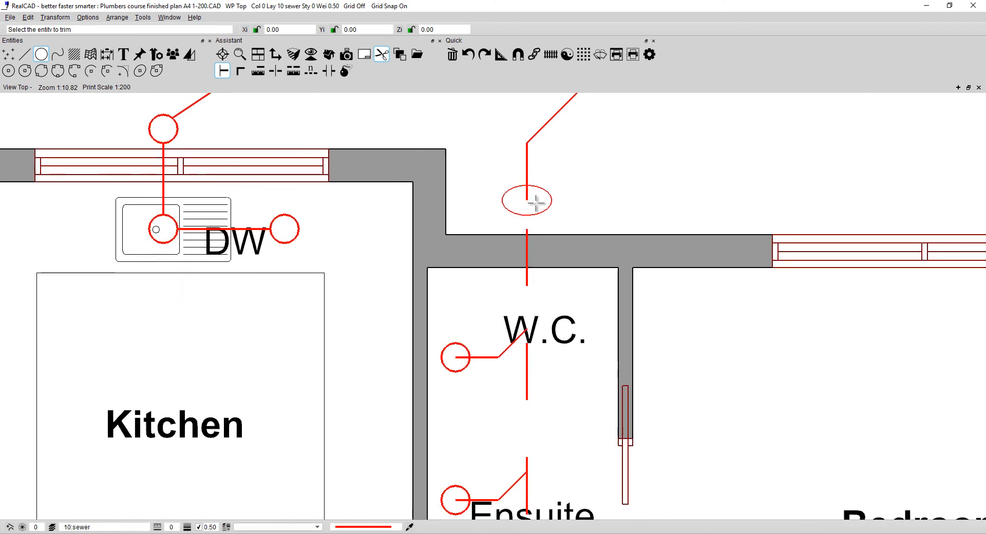
pyautogui.click(459, 354)
pyautogui.click(467, 347)
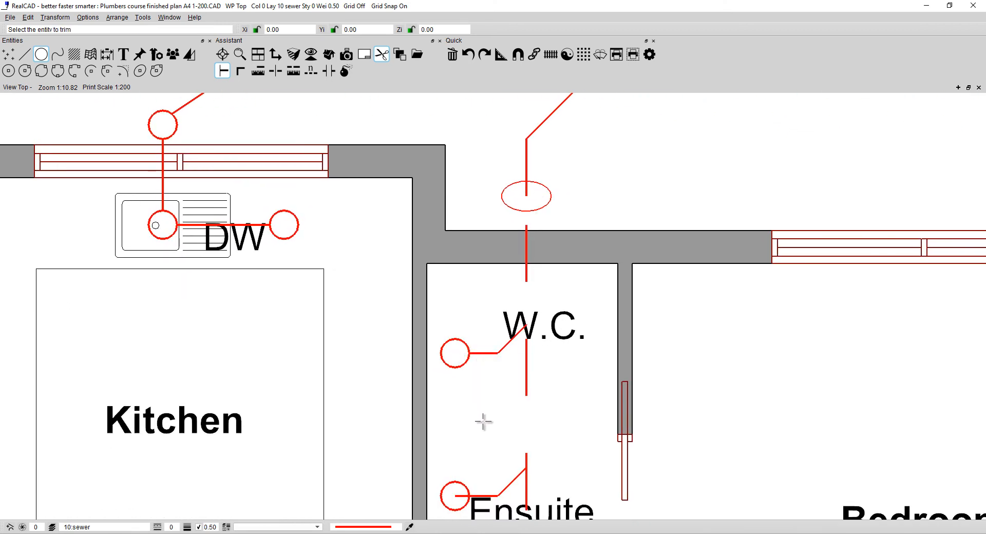
pyautogui.moveTo(483, 422); pyautogui.dragTo(448, 222, button='middle')
pyautogui.click(424, 285)
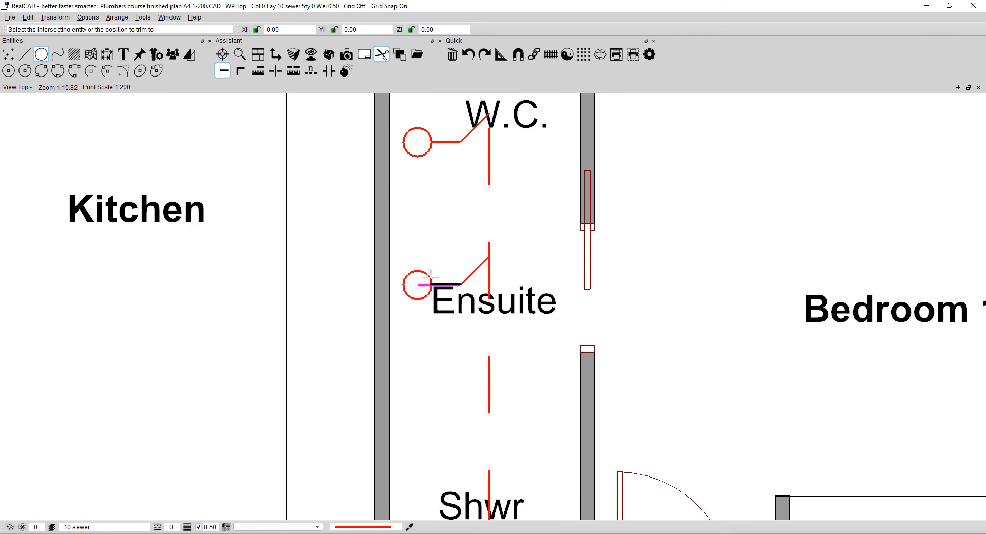
pyautogui.click(429, 276)
pyautogui.moveTo(451, 397); pyautogui.dragTo(439, 179, button='middle')
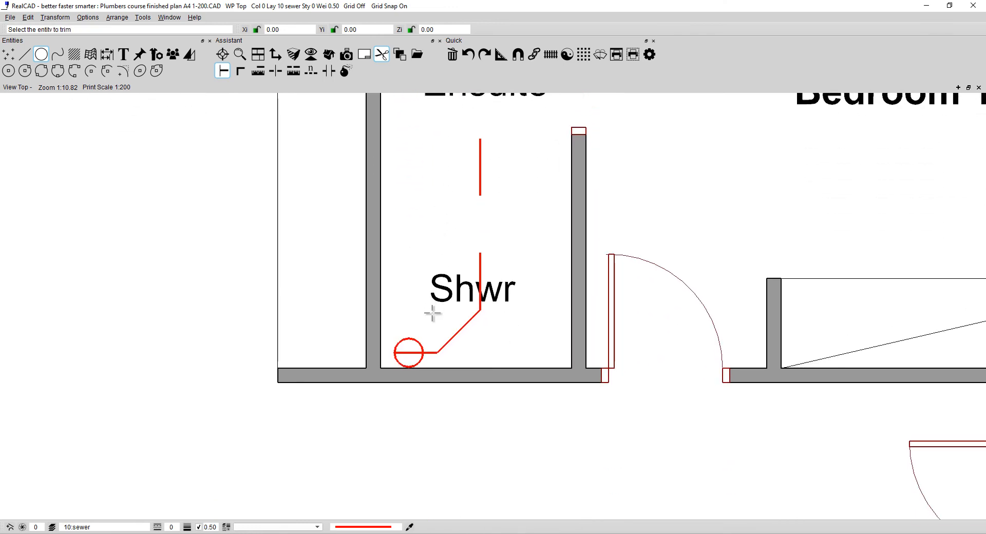
pyautogui.click(402, 352)
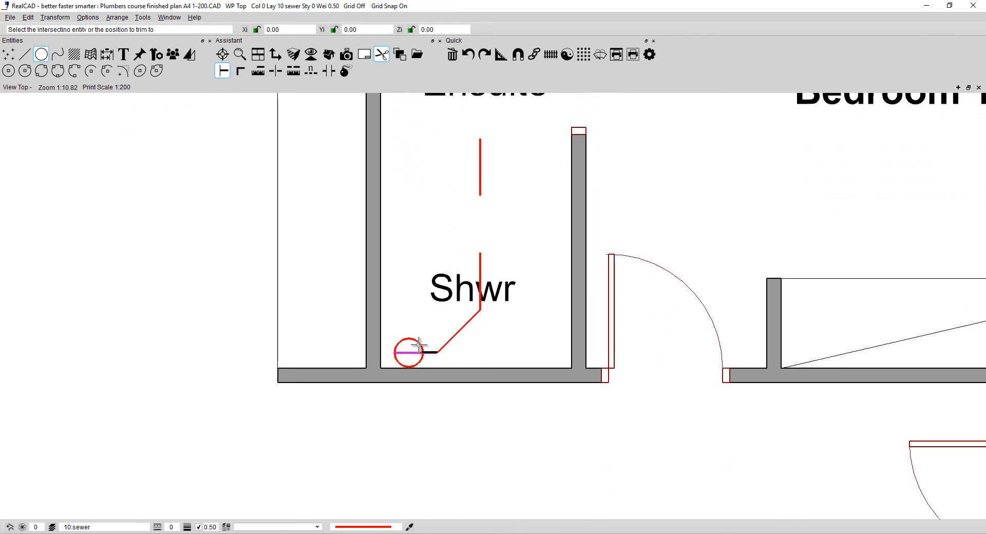
pyautogui.click(419, 345)
# Delete the segment of the ensuite's vertical sewer line that runs inside the inspection opening ellipse above the W.C.
pyautogui.scroll(2, 442, 293)
pyautogui.moveTo(442, 267); pyautogui.dragTo(442, 504, button='middle')
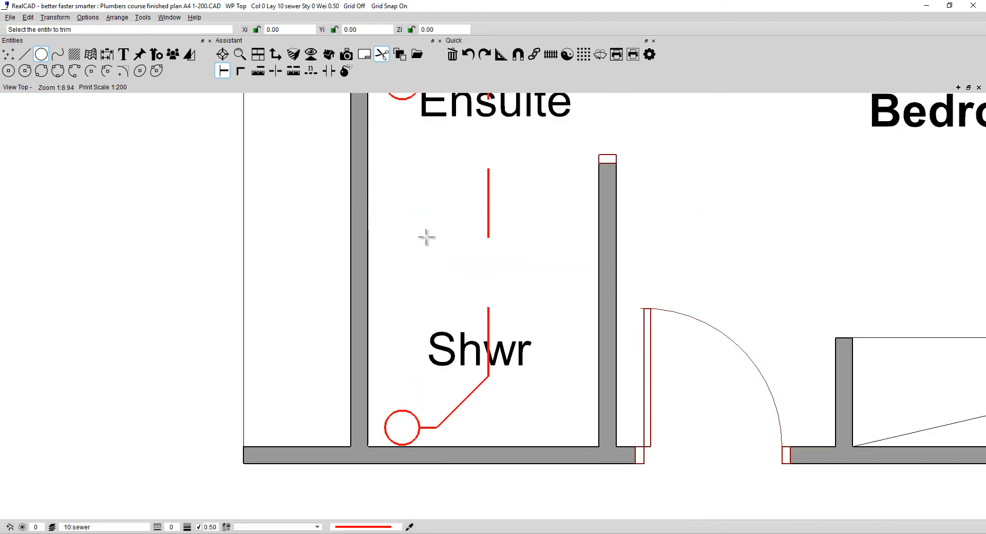
pyautogui.moveTo(409, 185); pyautogui.dragTo(409, 374, button='middle')
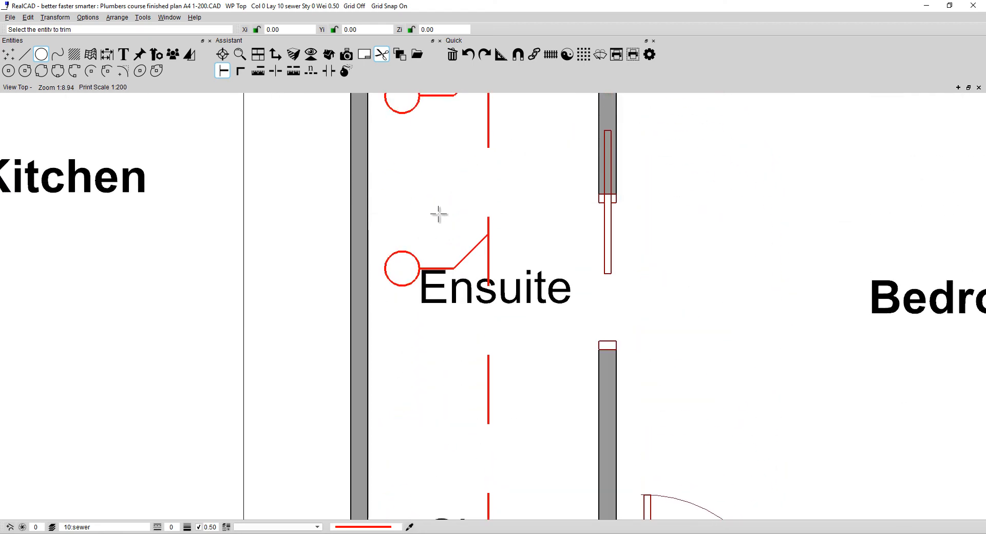
pyautogui.moveTo(438, 214); pyautogui.dragTo(436, 375, button='middle')
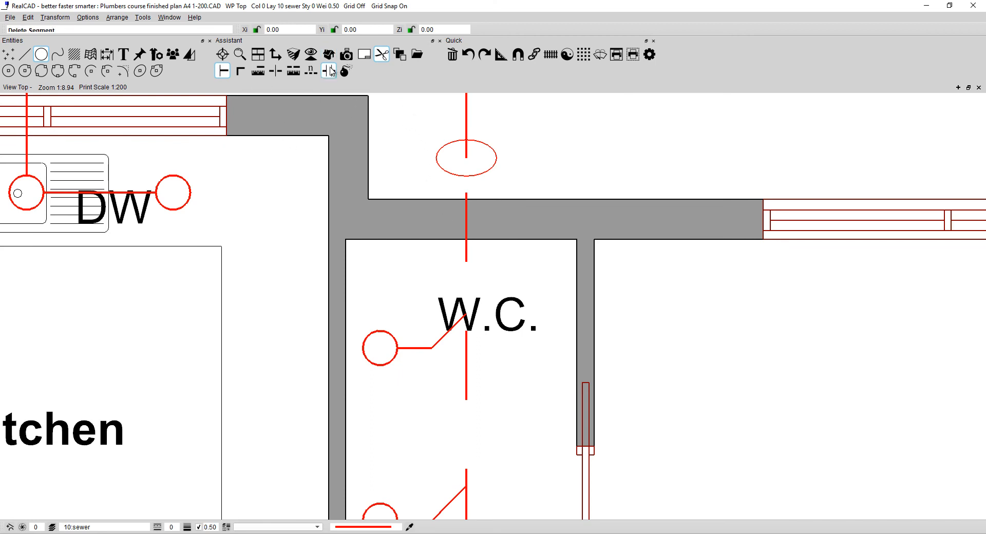
pyautogui.click(328, 71)
pyautogui.click(467, 151)
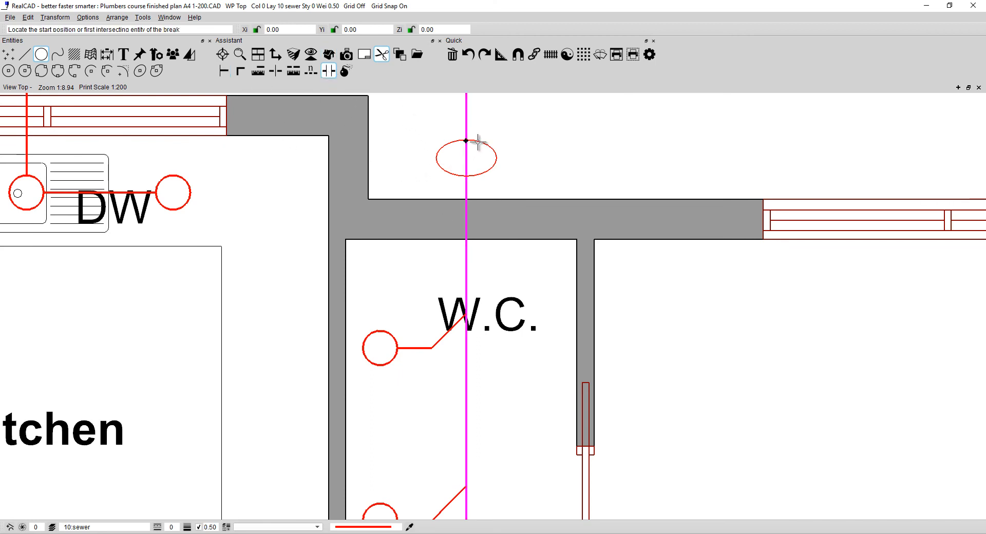
pyautogui.click(478, 141)
pyautogui.click(474, 176)
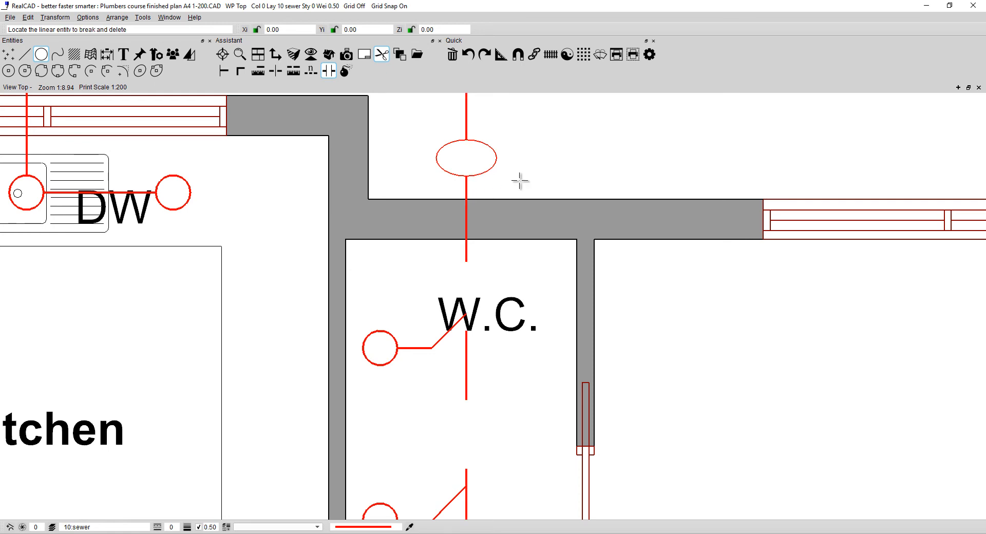
# Review the sewer lines and symbols around the kitchen and ensuite, and find the red flow direction arrow beside the legend.
pyautogui.scroll(-3, 519, 180)
pyautogui.moveTo(519, 180)
pyautogui.mouseDown(button='middle')
pyautogui.moveTo(476, 240)
pyautogui.moveTo(412, 244)
pyautogui.moveTo(527, 161)
pyautogui.moveTo(392, 323)
pyautogui.moveTo(403, 317)
pyautogui.mouseUp(button='middle')
pyautogui.scroll(-1, 408, 319)
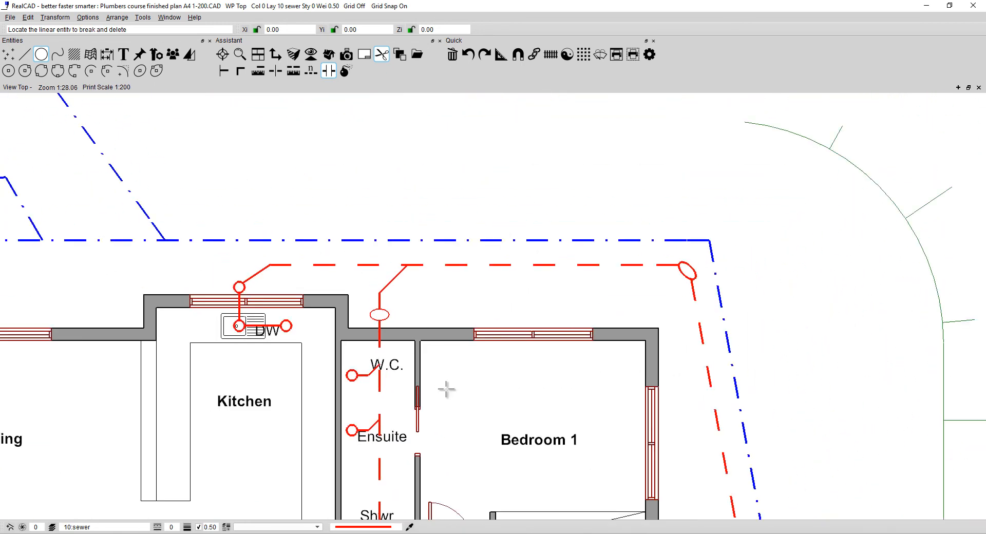
pyautogui.moveTo(446, 390)
pyautogui.mouseDown(button='middle')
pyautogui.moveTo(461, 290)
pyautogui.moveTo(492, 251)
pyautogui.mouseUp(button='middle')
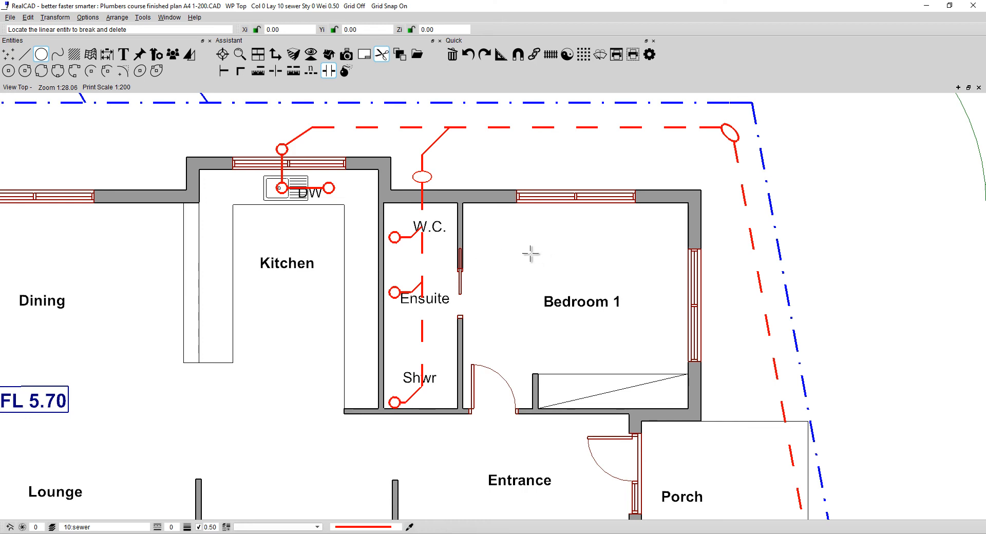
pyautogui.scroll(-1, 538, 258)
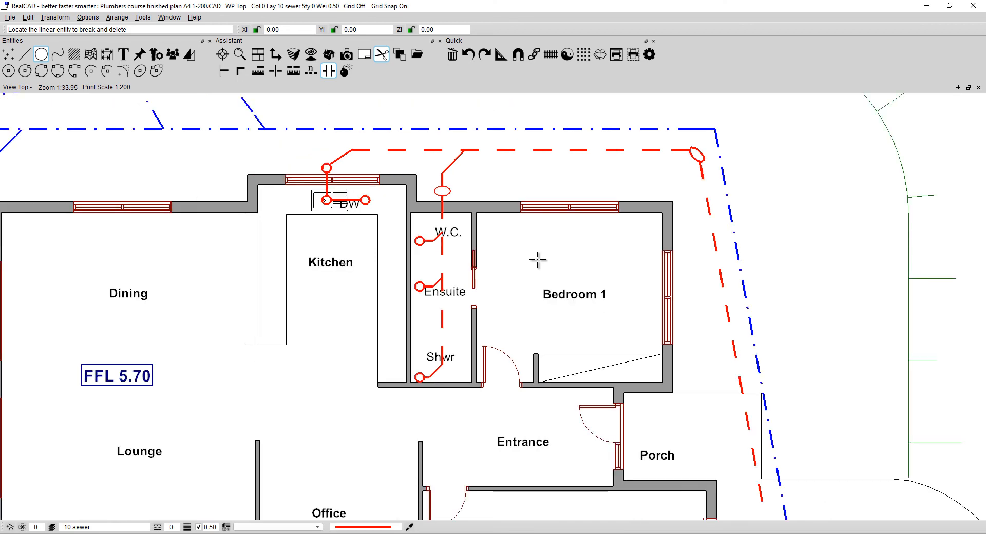
pyautogui.moveTo(538, 261)
pyautogui.mouseDown(button='middle')
pyautogui.moveTo(510, 315)
pyautogui.moveTo(451, 315)
pyautogui.moveTo(436, 301)
pyautogui.moveTo(497, 287)
pyautogui.mouseUp(button='middle')
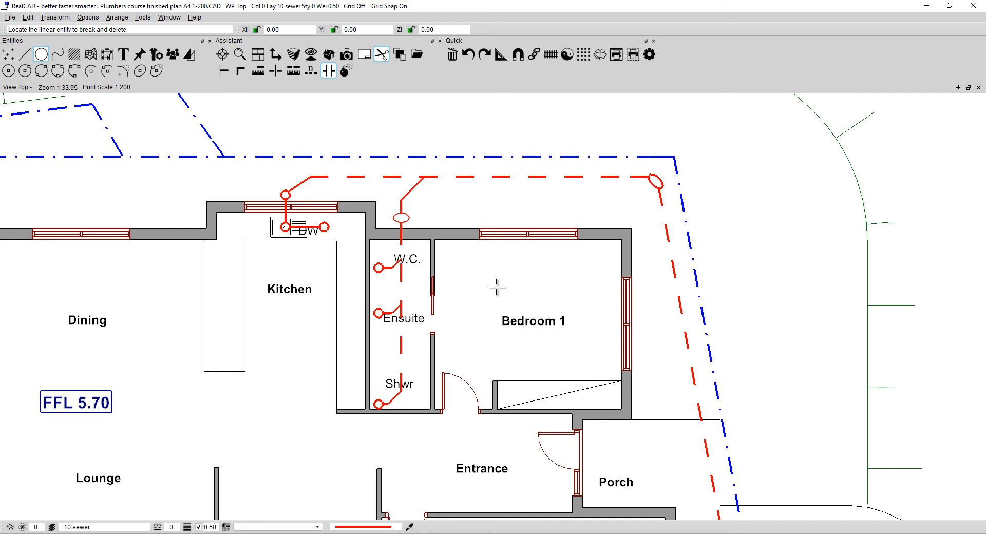
pyautogui.moveTo(496, 287); pyautogui.dragTo(438, 288, button='middle')
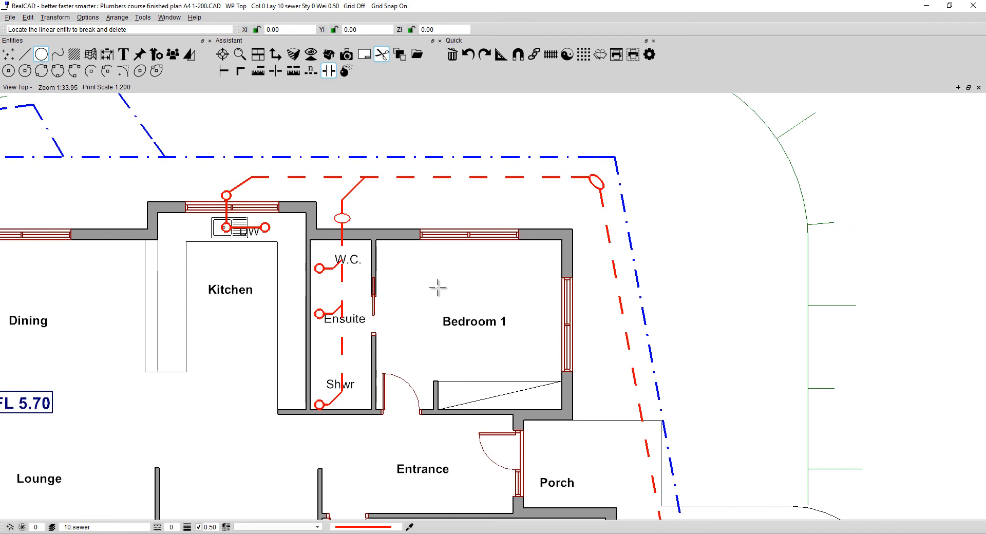
pyautogui.scroll(-3, 439, 287)
pyautogui.moveTo(447, 297); pyautogui.dragTo(356, 281, button='middle')
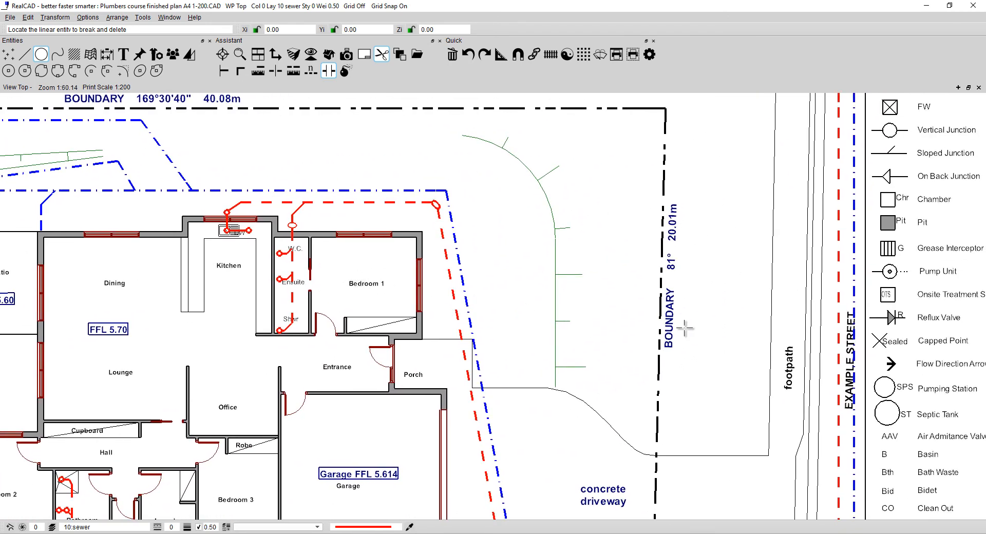
pyautogui.scroll(-2, 684, 328)
pyautogui.moveTo(684, 328); pyautogui.dragTo(473, 289, button='middle')
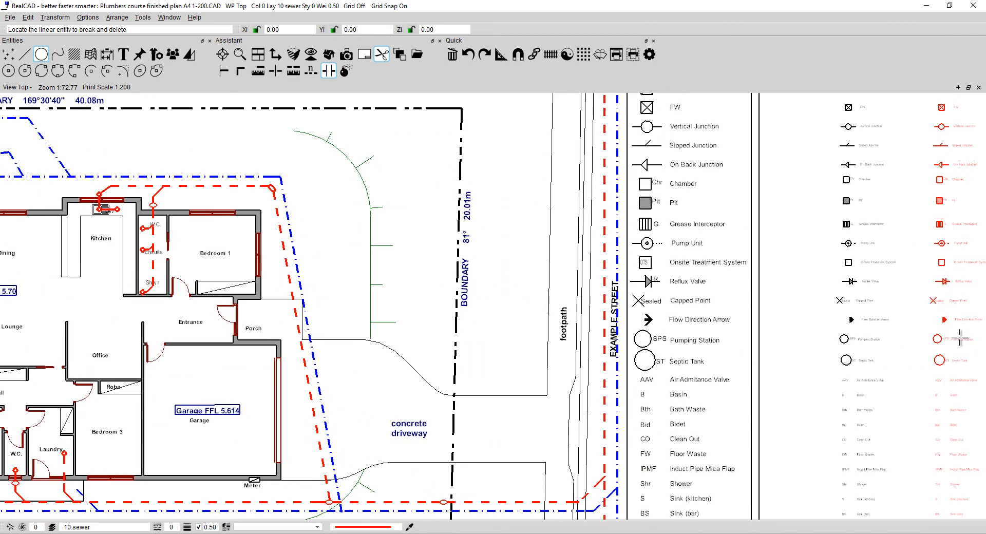
pyautogui.click(944, 319)
pyautogui.click(789, 285)
pyautogui.press('Escape')
pyautogui.press('Escape')
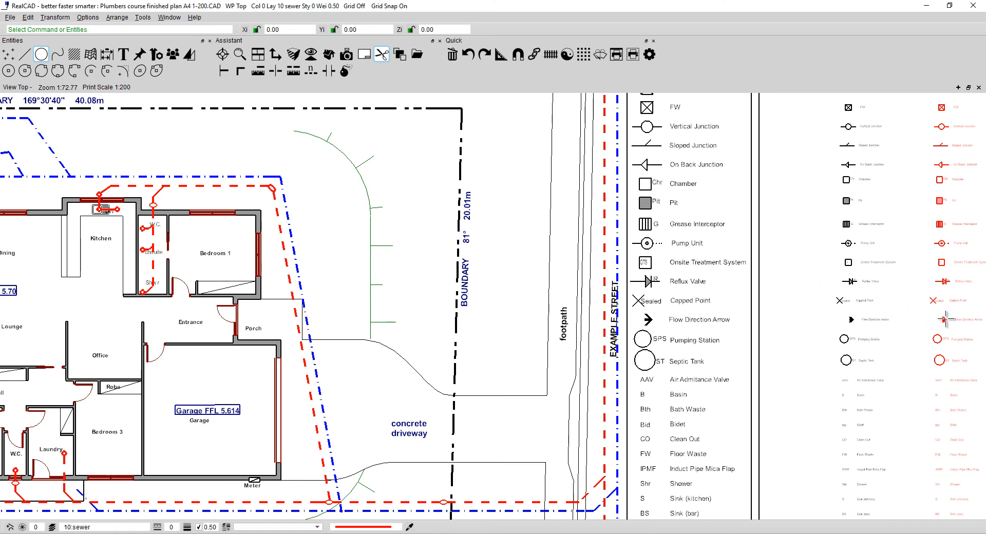
# Copy the red flow direction arrow from beside the legend onto the horizontal sewer line outside the kitchen.
pyautogui.moveTo(944, 320); pyautogui.dragTo(325, 216)
pyautogui.moveTo(348, 244); pyautogui.dragTo(684, 310, button='middle')
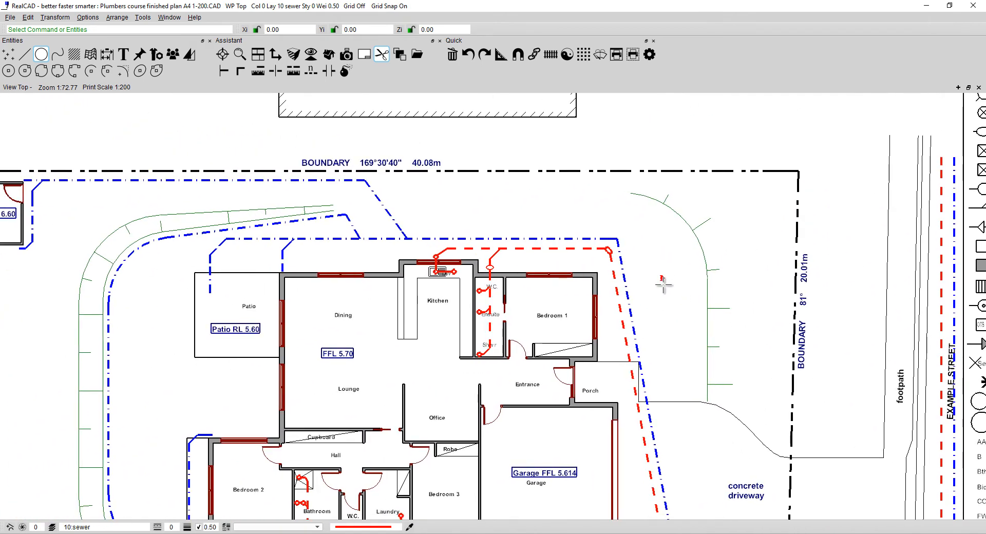
pyautogui.scroll(2, 662, 284)
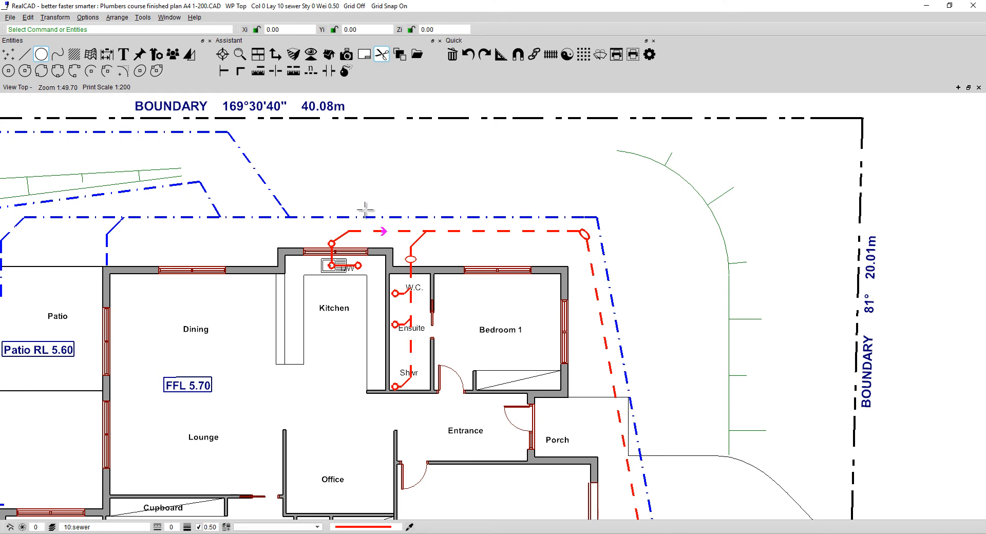
pyautogui.scroll(4, 385, 234)
pyautogui.scroll(8, 385, 234)
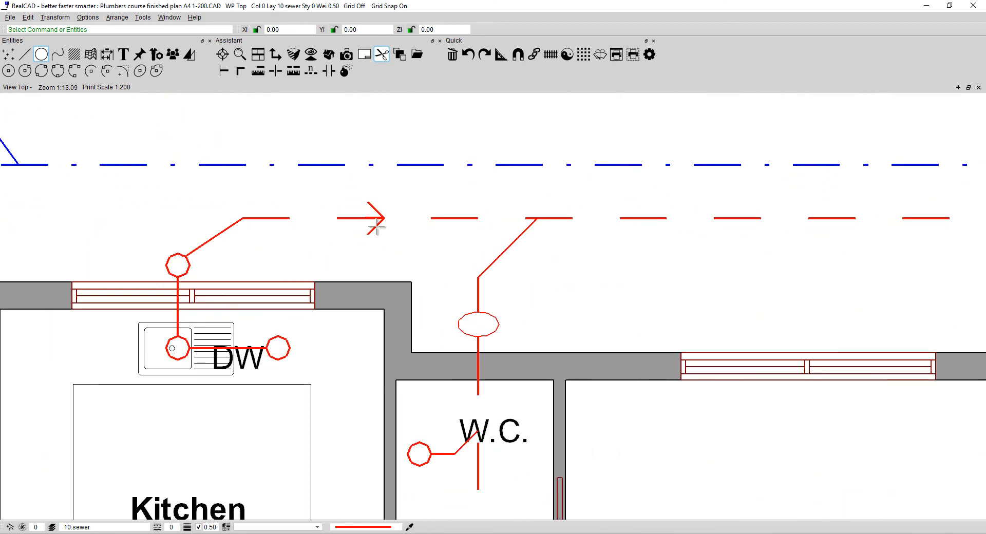
# Copy the flow direction arrow onto the ensuite's vertical sewer line, between the Ensuite and Shwr labels.
pyautogui.scroll(-11, 375, 222)
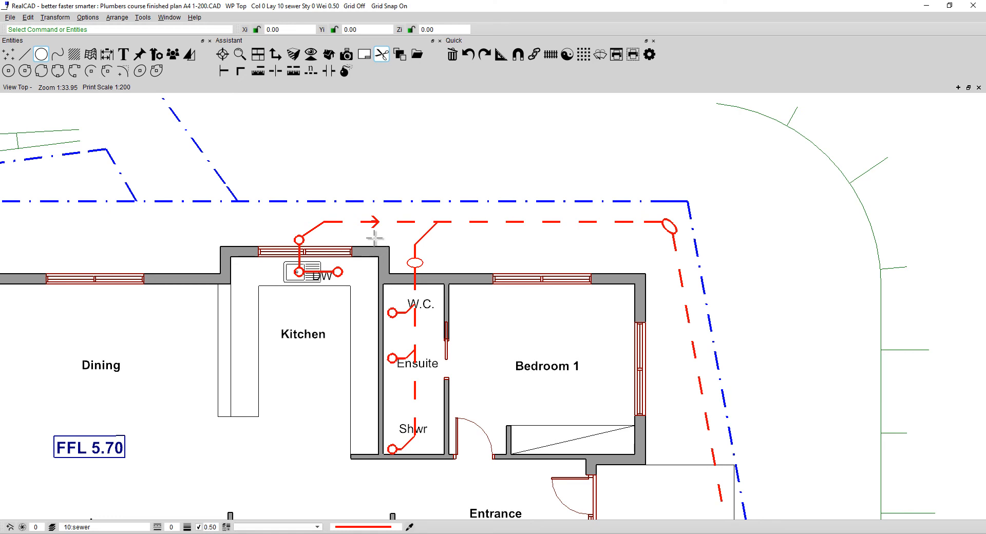
pyautogui.moveTo(372, 225); pyautogui.dragTo(410, 393)
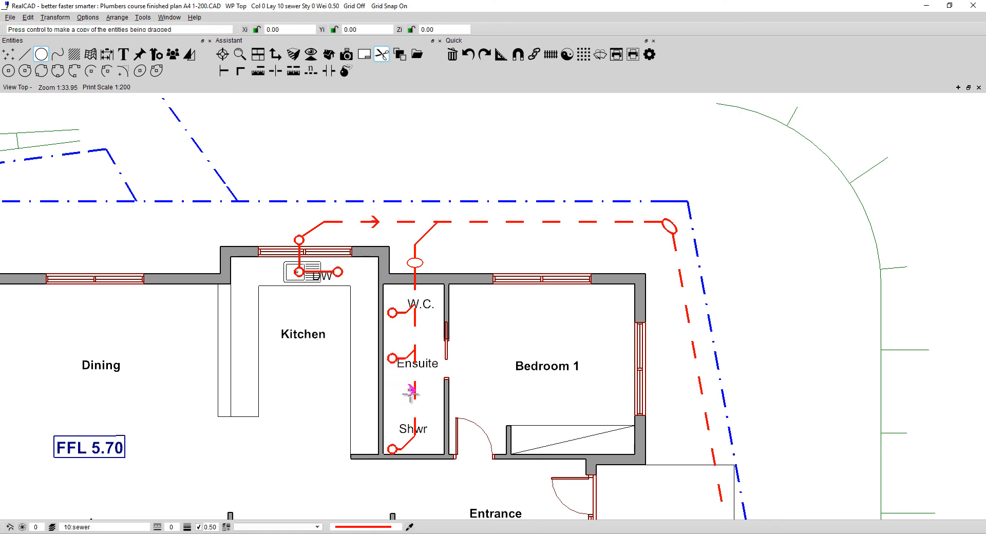
pyautogui.moveTo(410, 394); pyautogui.dragTo(412, 384)
# Rotate the ensuite's flow direction arrow about its tip by three points so it points up the vertical sewer line towards the W.C.
pyautogui.scroll(5, 411, 384)
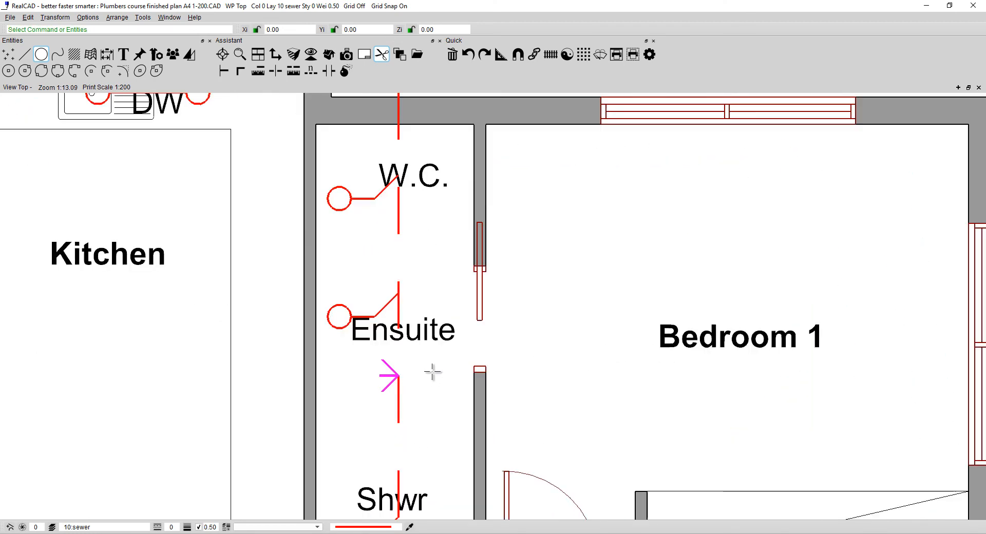
pyautogui.moveTo(427, 383); pyautogui.dragTo(439, 274, button='middle')
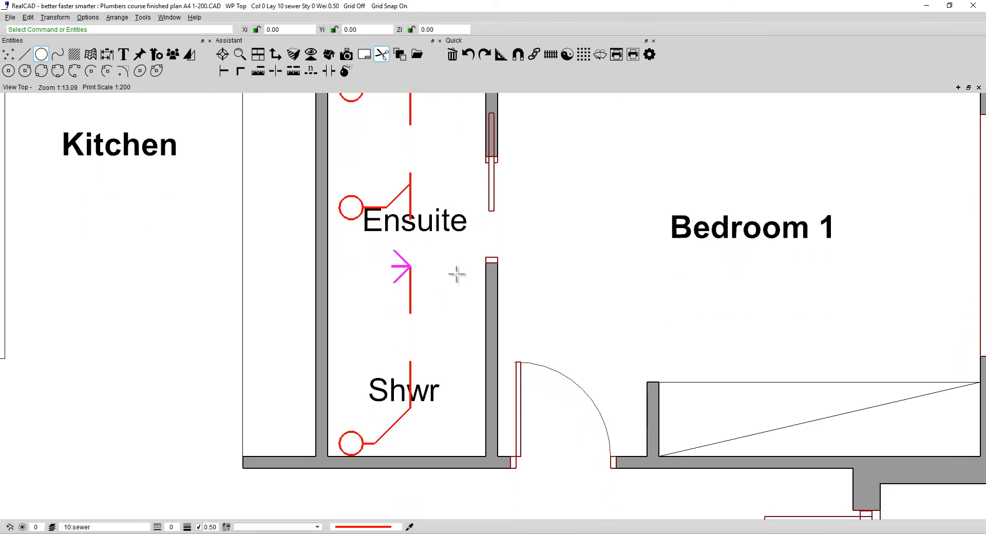
pyautogui.click(453, 286)
pyautogui.click(191, 56)
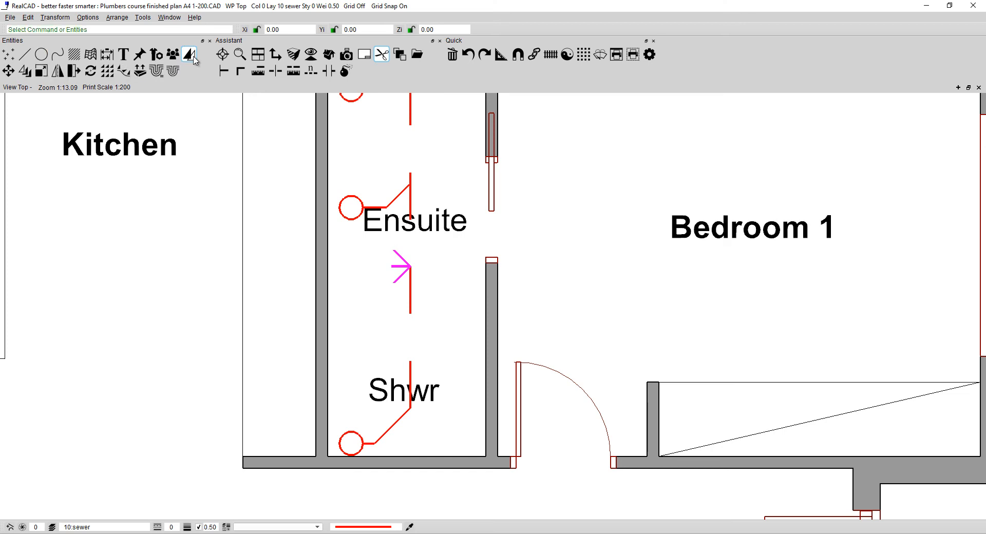
pyautogui.click(91, 72)
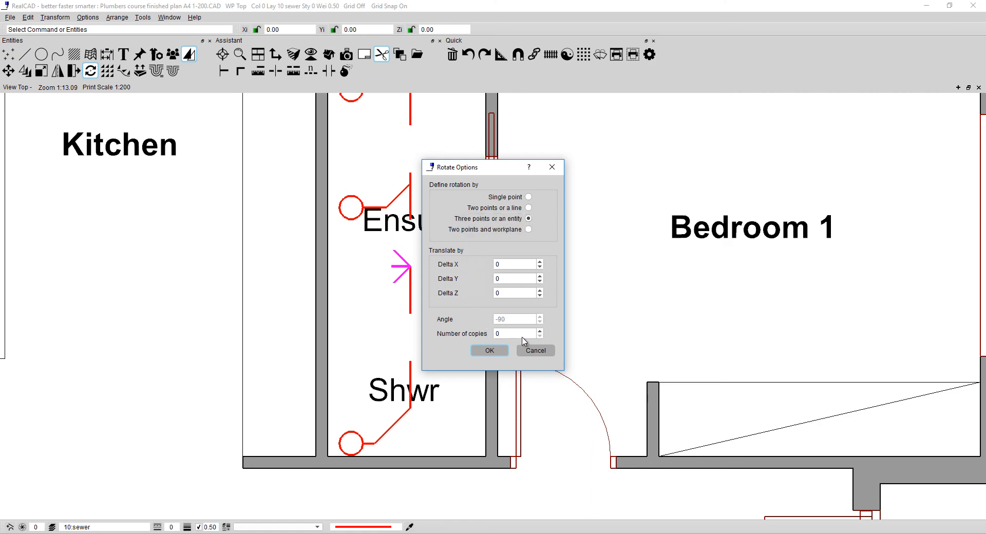
pyautogui.click(490, 352)
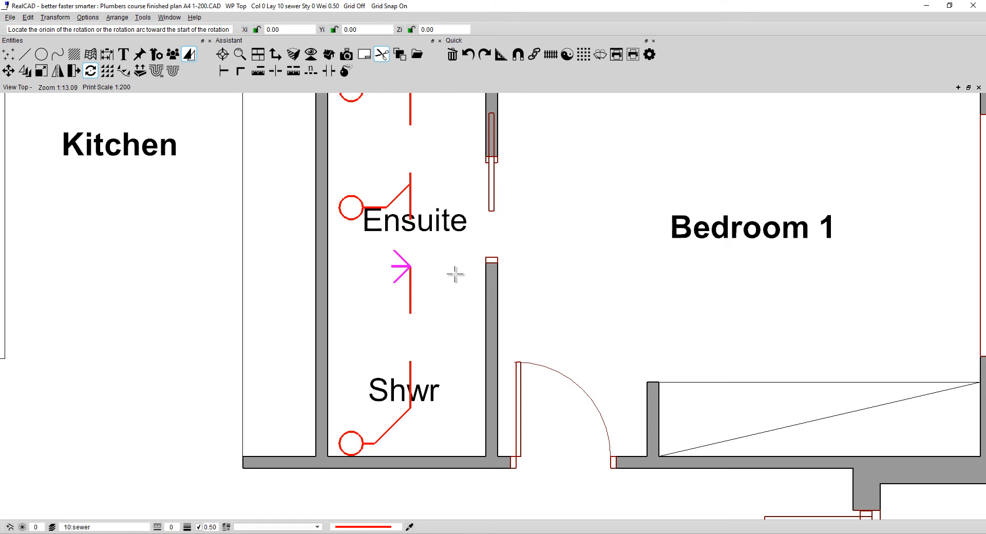
pyautogui.click(410, 265)
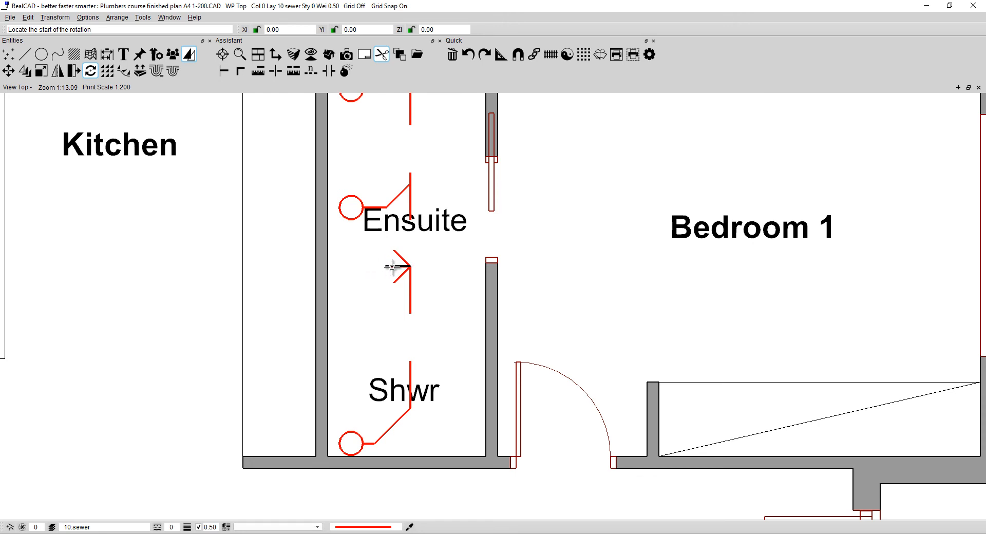
pyautogui.click(352, 266)
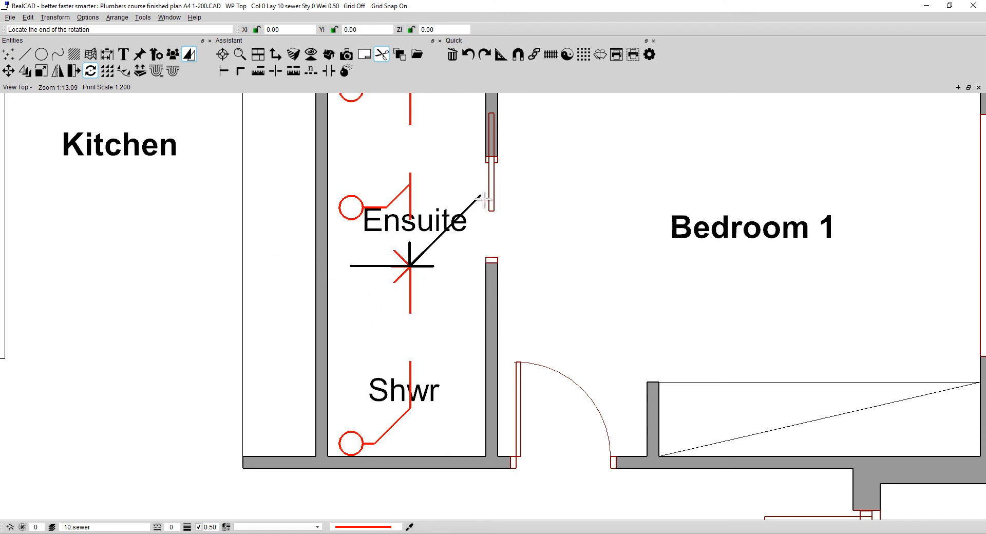
pyautogui.click(410, 349)
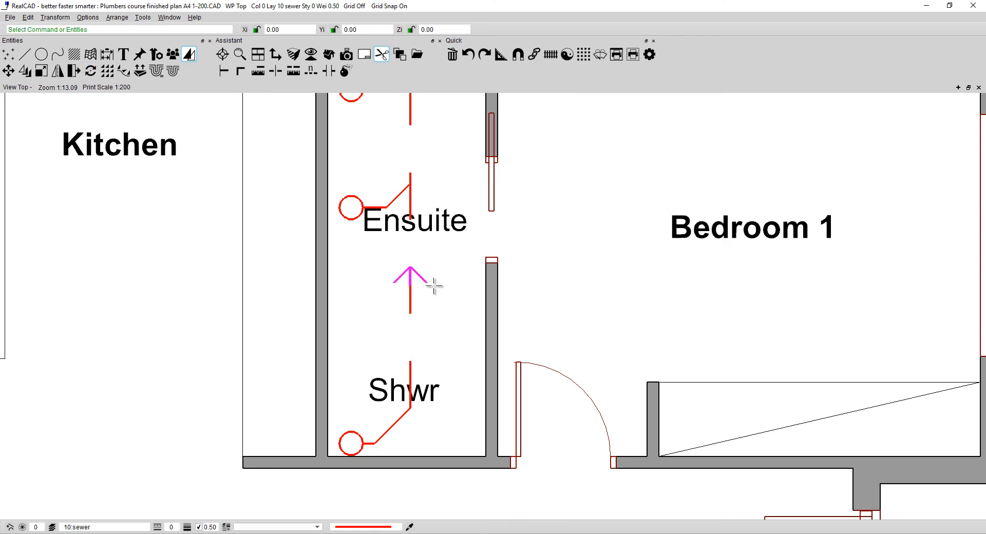
# Move the flow direction arrow outside the kitchen along the horizontal sewer line so its tip sits at the end of a dash.
pyautogui.scroll(2, 426, 289)
pyautogui.scroll(-5, 426, 289)
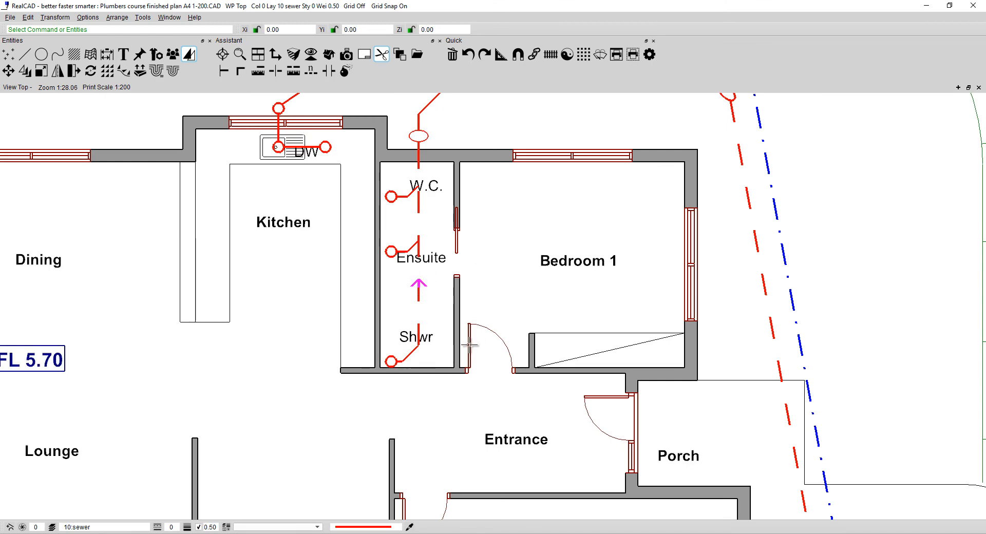
pyautogui.scroll(-2, 490, 299)
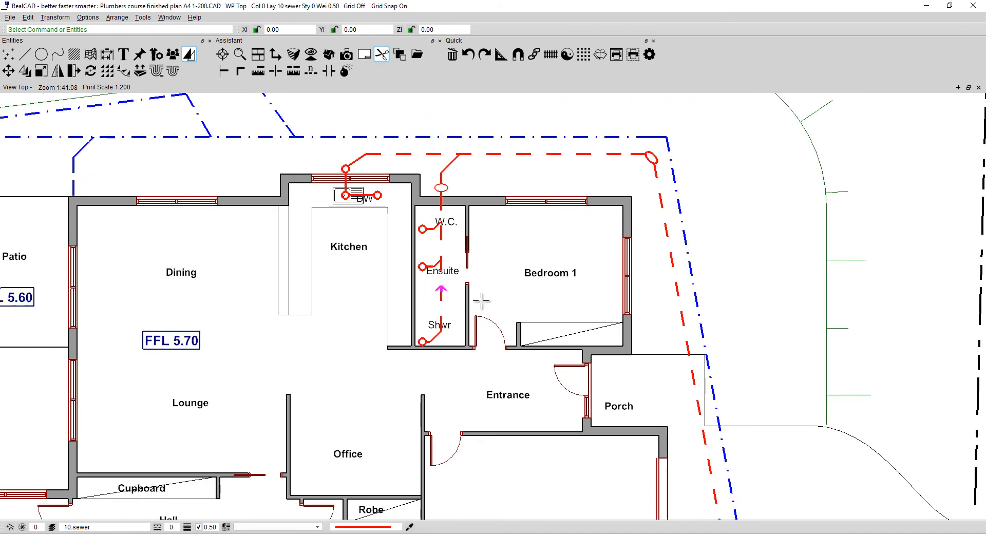
pyautogui.moveTo(483, 301); pyautogui.dragTo(421, 326, button='middle')
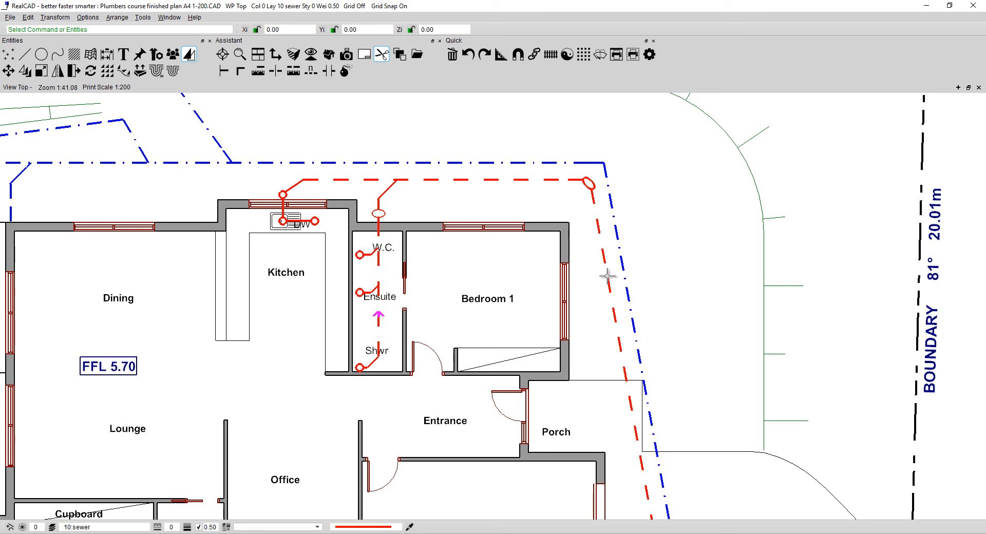
pyautogui.click(459, 283)
pyautogui.scroll(-2, 596, 228)
pyautogui.scroll(-1, 602, 231)
pyautogui.moveTo(614, 248); pyautogui.dragTo(433, 267, button='middle')
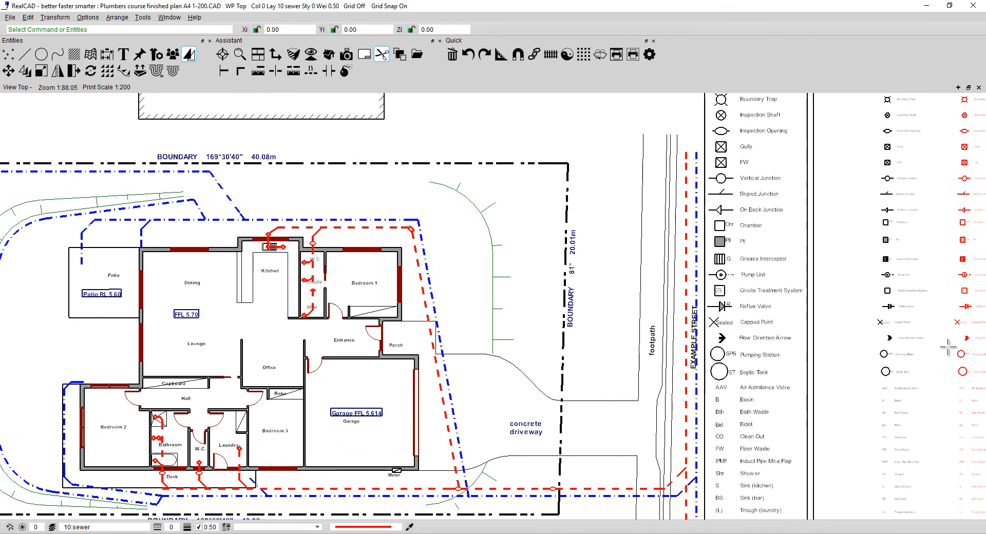
pyautogui.moveTo(965, 337); pyautogui.dragTo(305, 229)
pyautogui.scroll(8, 305, 229)
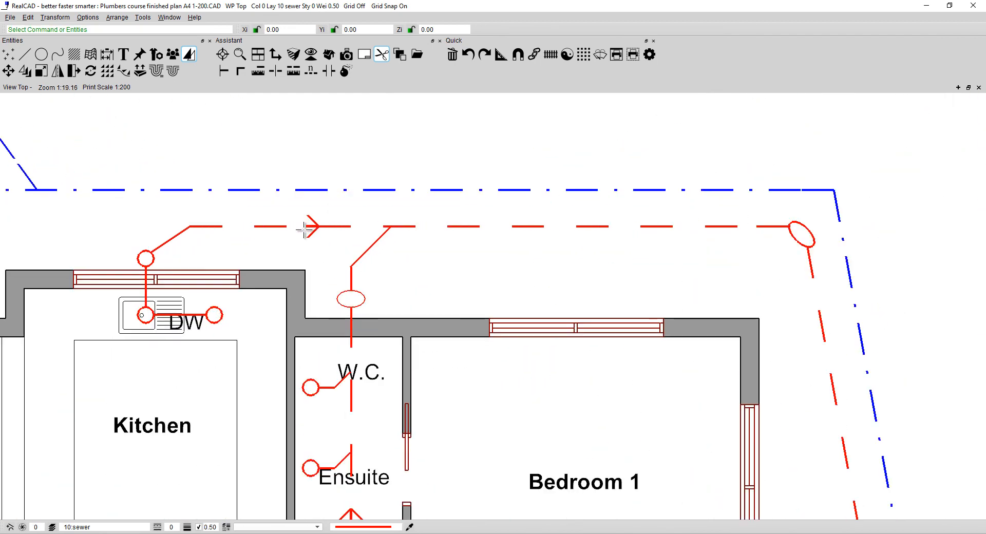
pyautogui.moveTo(318, 237); pyautogui.dragTo(255, 234)
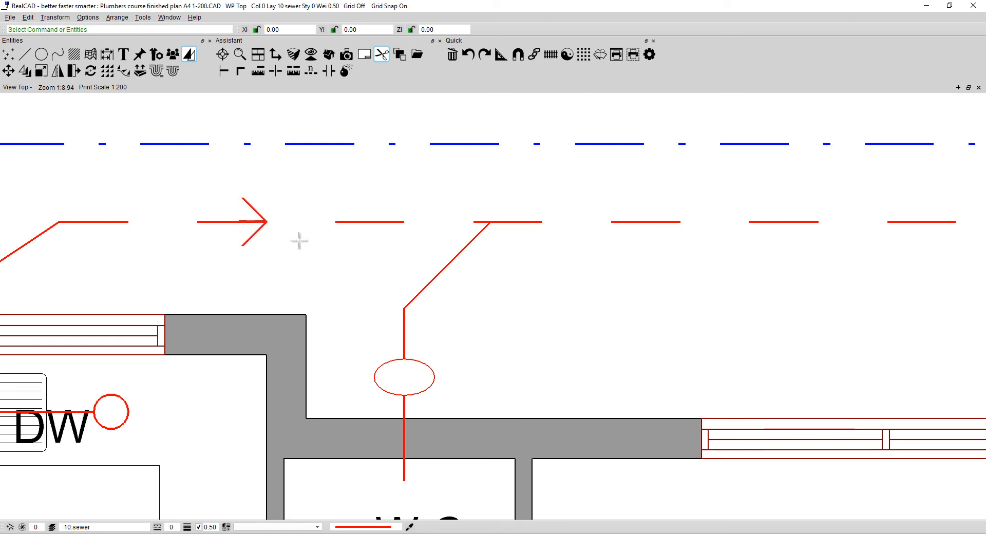
# Copy the kitchen's flow direction arrow onto the sloping red sewer line beside Bedroom 1 and adjust its position.
pyautogui.scroll(-5, 316, 247)
pyautogui.scroll(-1, 316, 247)
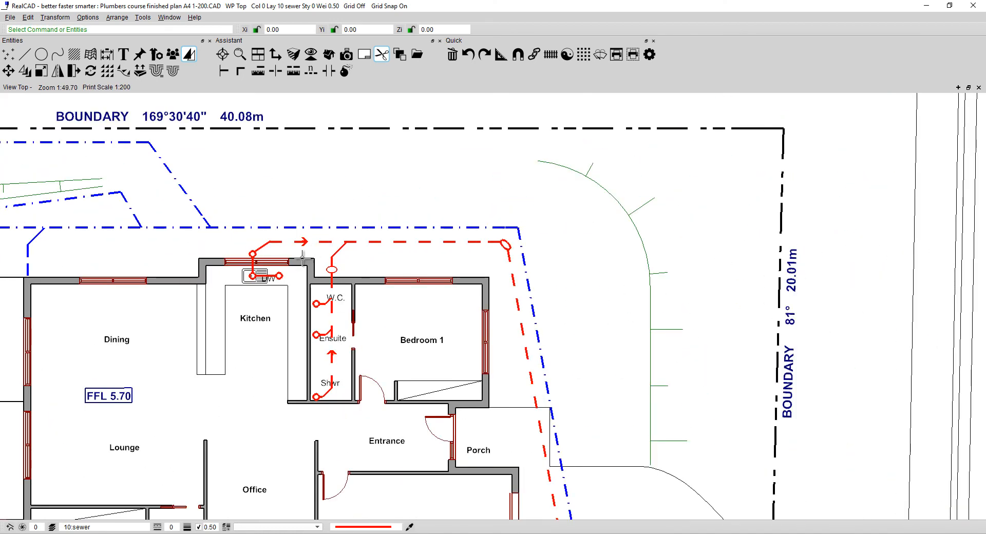
pyautogui.moveTo(303, 243); pyautogui.dragTo(515, 314)
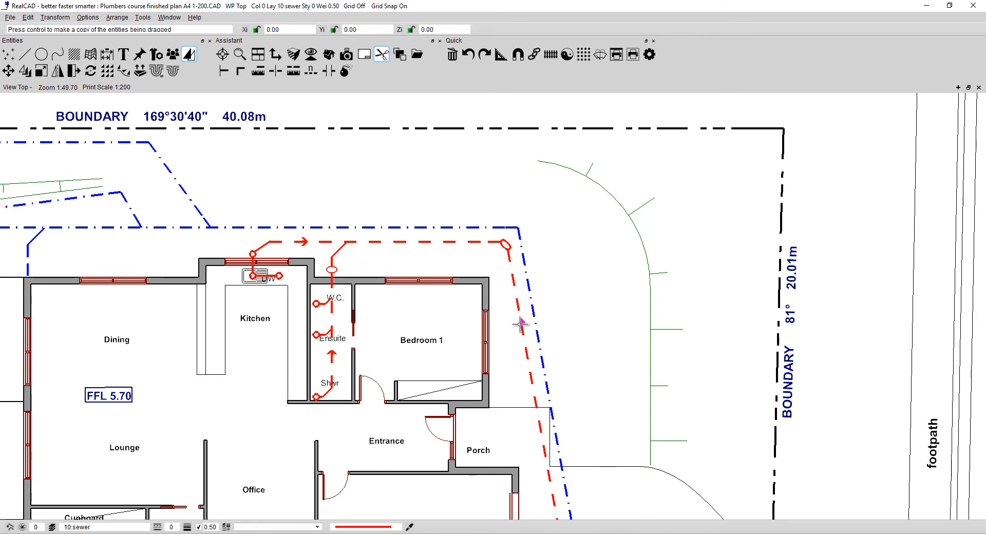
pyautogui.moveTo(522, 327); pyautogui.dragTo(522, 325)
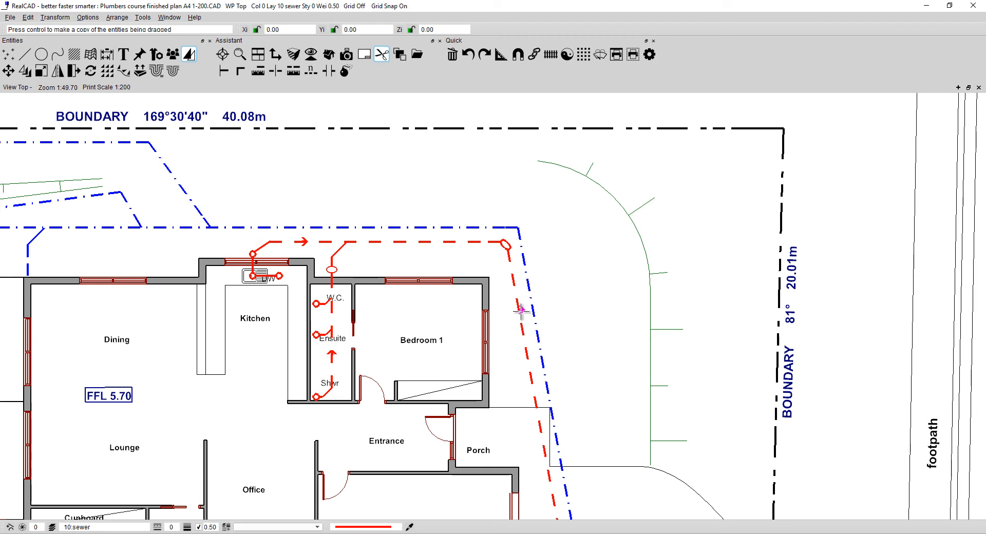
pyautogui.moveTo(521, 311); pyautogui.dragTo(521, 311)
pyautogui.scroll(10, 521, 312)
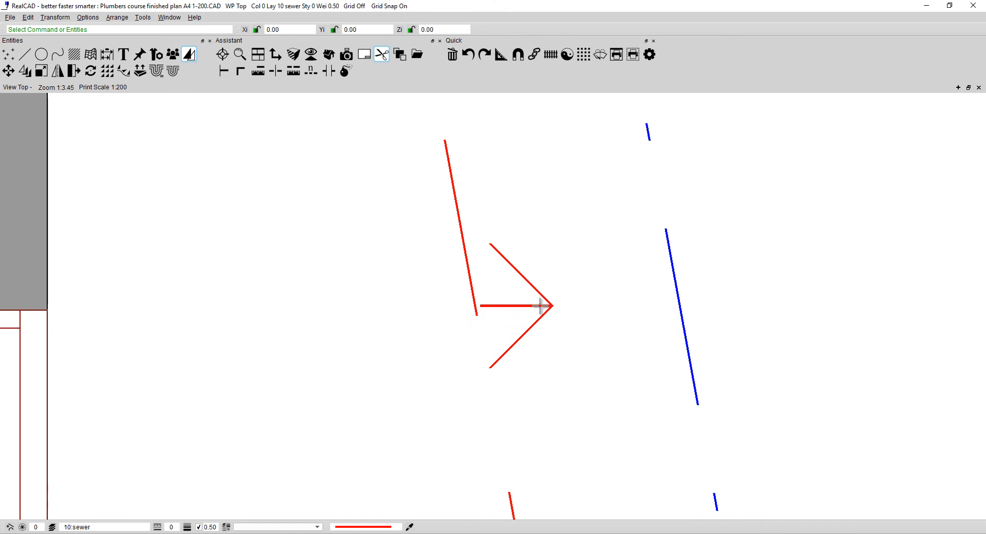
pyautogui.moveTo(540, 306); pyautogui.dragTo(536, 351)
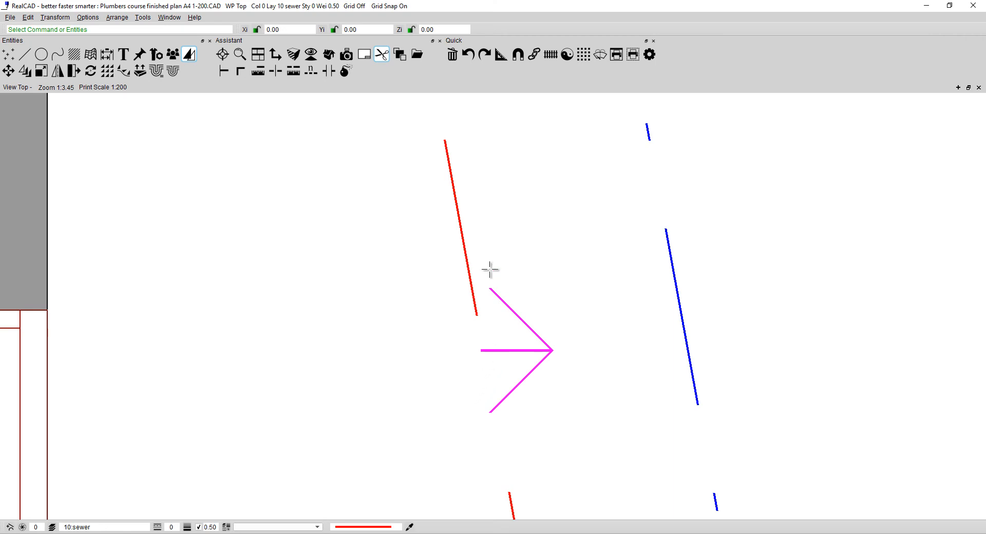
# Rotate the copied arrow beside Bedroom 1 by three points so it points down along the sloping sewer line.
pyautogui.scroll(-2, 486, 391)
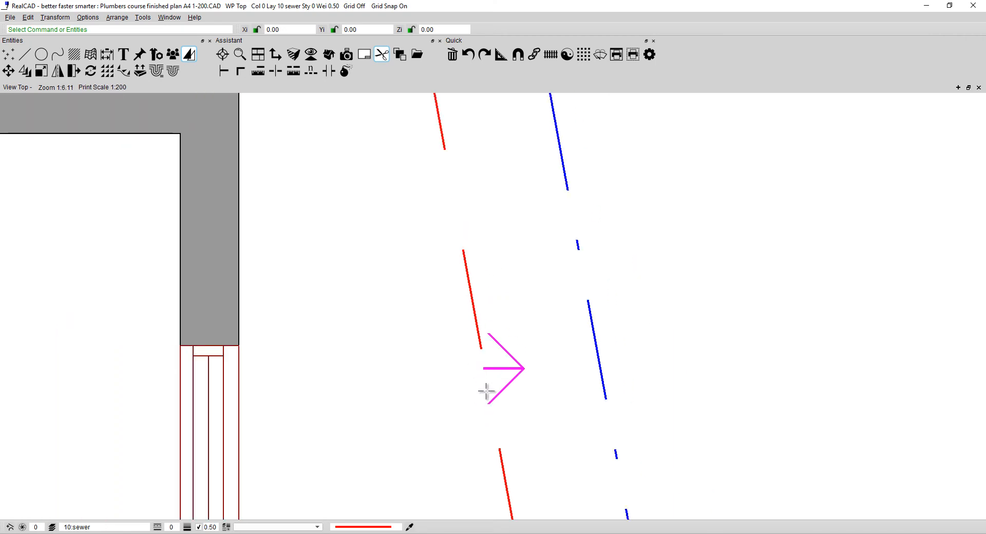
pyautogui.scroll(-1, 486, 392)
pyautogui.click(91, 72)
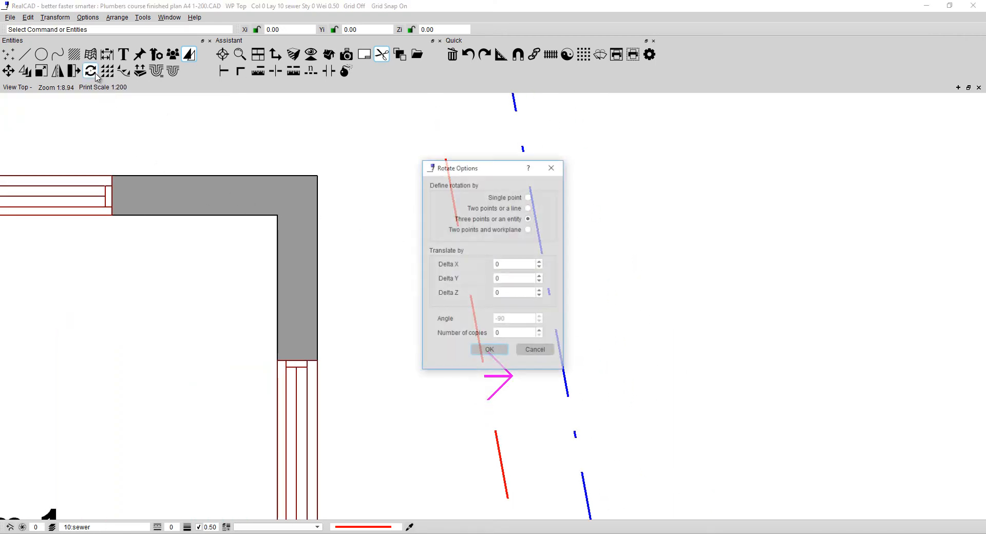
pyautogui.click(495, 350)
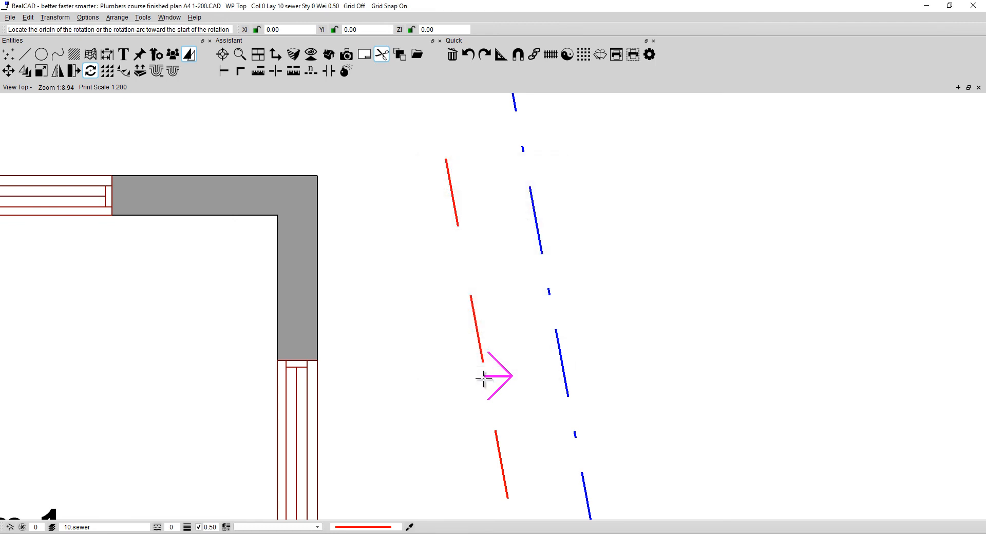
pyautogui.click(481, 378)
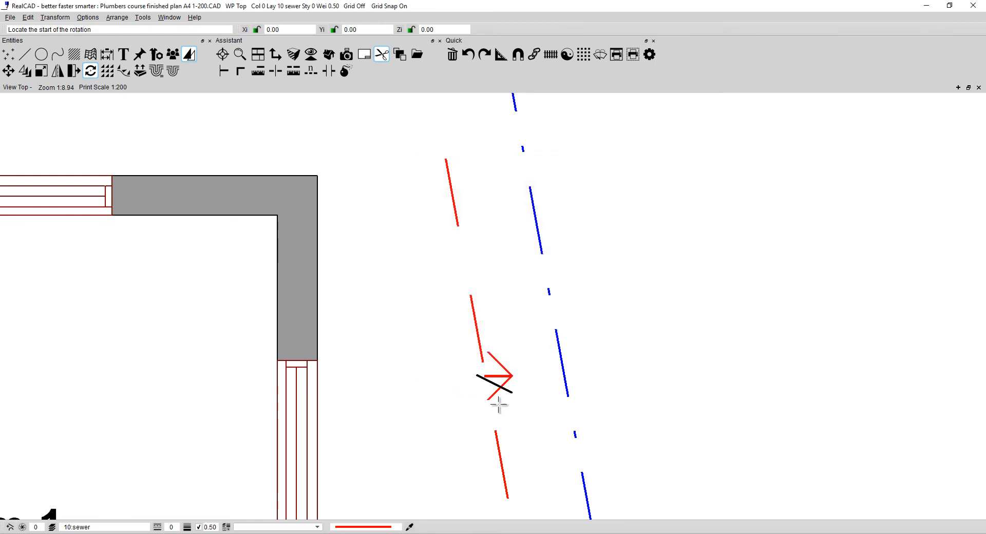
pyautogui.click(546, 377)
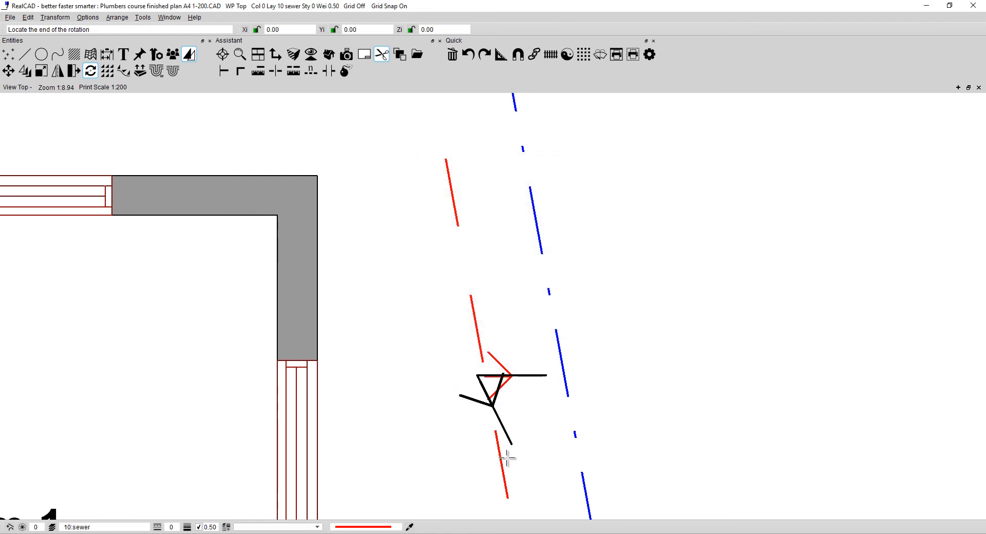
pyautogui.click(491, 477)
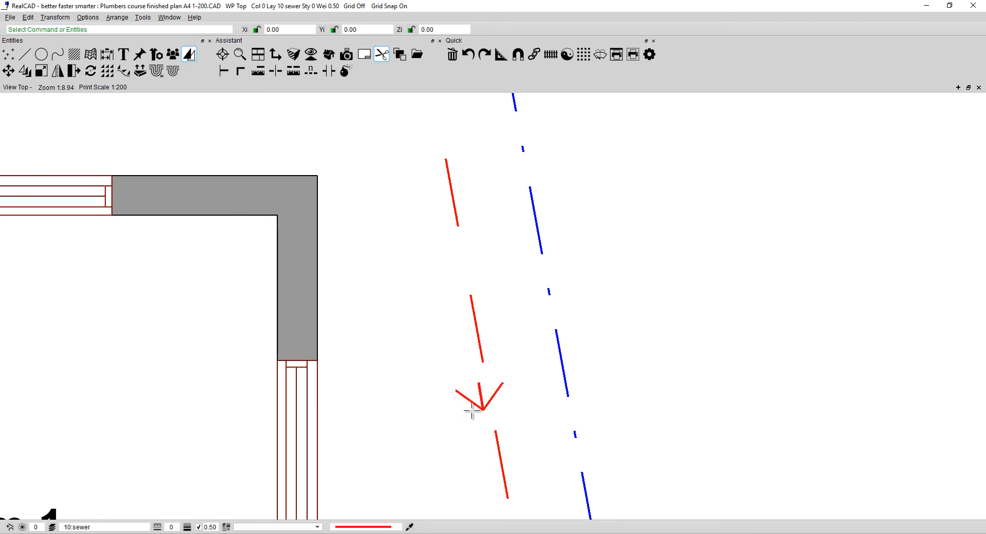
# Turn on the grid display and move the rotated arrow onto the start of the next dash of the sloping sewer line.
pyautogui.moveTo(480, 397)
pyautogui.mouseDown()
pyautogui.moveTo(477, 308)
pyautogui.moveTo(479, 347)
pyautogui.moveTo(496, 343)
pyautogui.moveTo(480, 343)
pyautogui.moveTo(477, 235)
pyautogui.moveTo(475, 455)
pyautogui.moveTo(476, 227)
pyautogui.moveTo(474, 403)
pyautogui.moveTo(474, 390)
pyautogui.mouseUp()
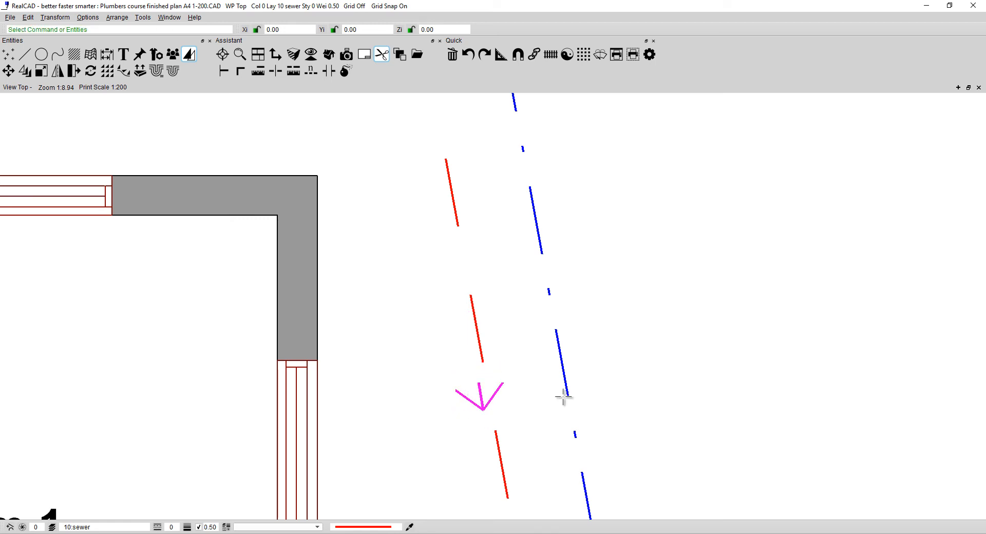
pyautogui.click(585, 53)
pyautogui.click(519, 280)
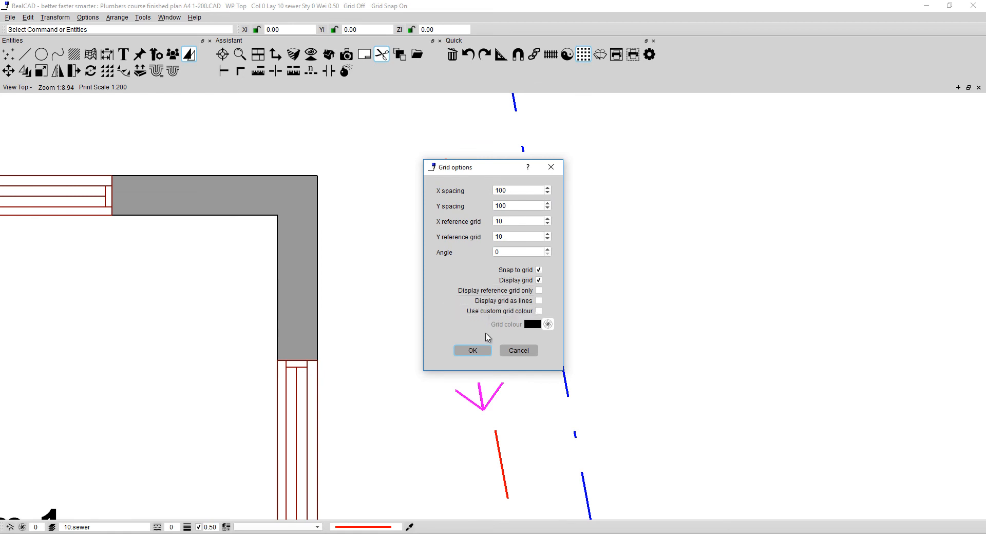
pyautogui.click(472, 349)
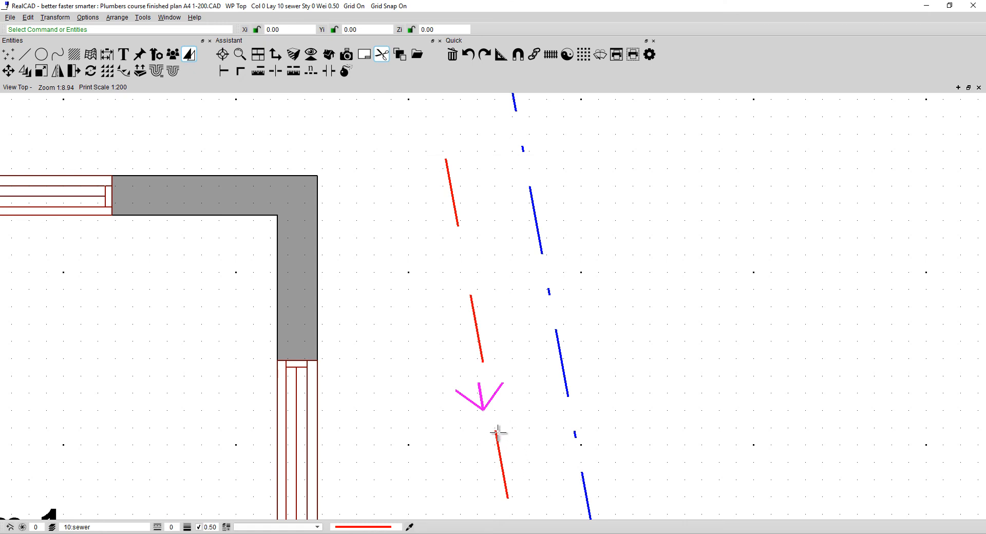
pyautogui.moveTo(481, 392); pyautogui.dragTo(491, 443)
pyautogui.click(519, 414)
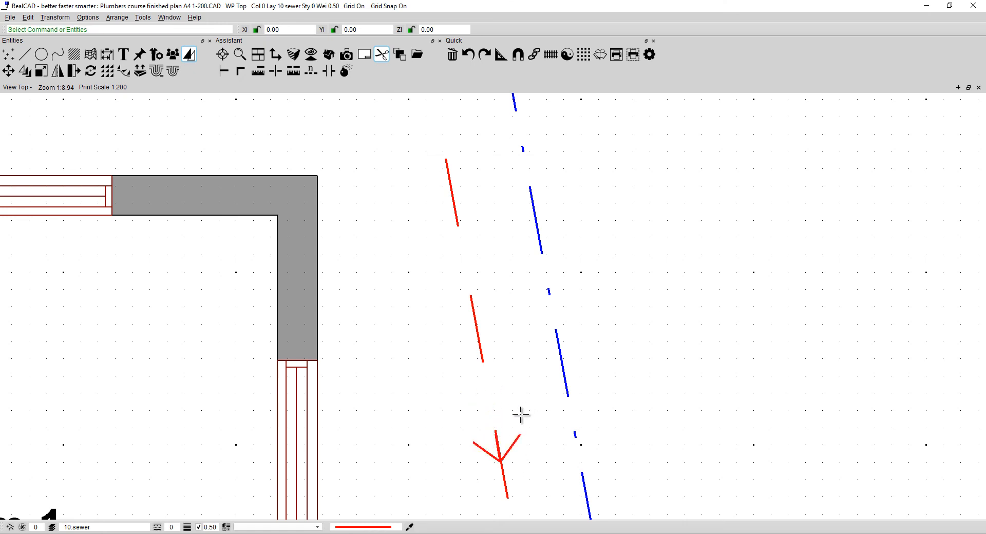
# Copy the flow direction arrow from outside the kitchen onto the horizontal sewer line that runs below the garage.
pyautogui.scroll(-5, 480, 395)
pyautogui.scroll(-3, 480, 394)
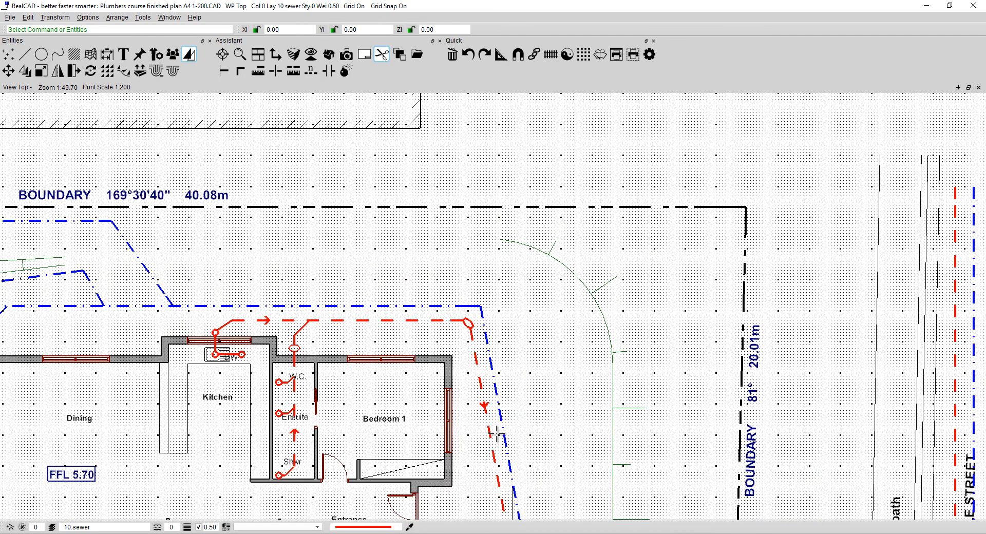
pyautogui.moveTo(496, 427); pyautogui.dragTo(524, 146, button='middle')
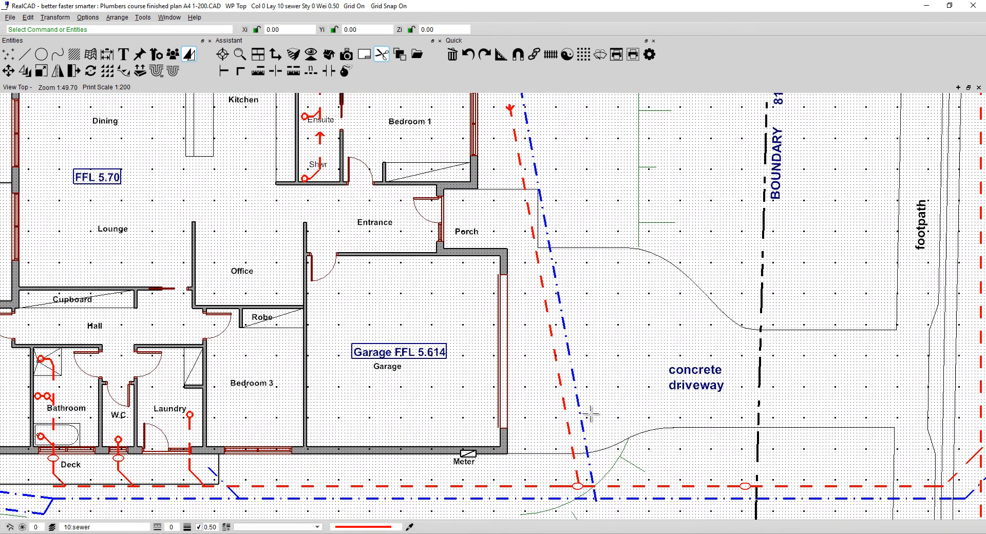
pyautogui.moveTo(587, 414); pyautogui.dragTo(507, 319, button='middle')
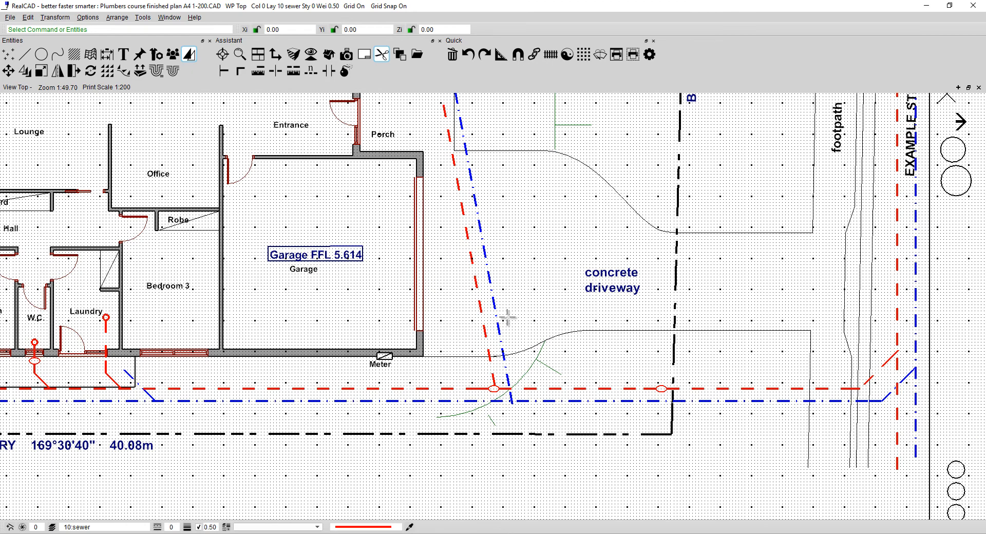
pyautogui.moveTo(507, 319)
pyautogui.mouseDown(button='middle')
pyautogui.moveTo(531, 460)
pyautogui.moveTo(501, 447)
pyautogui.moveTo(574, 468)
pyautogui.mouseUp(button='middle')
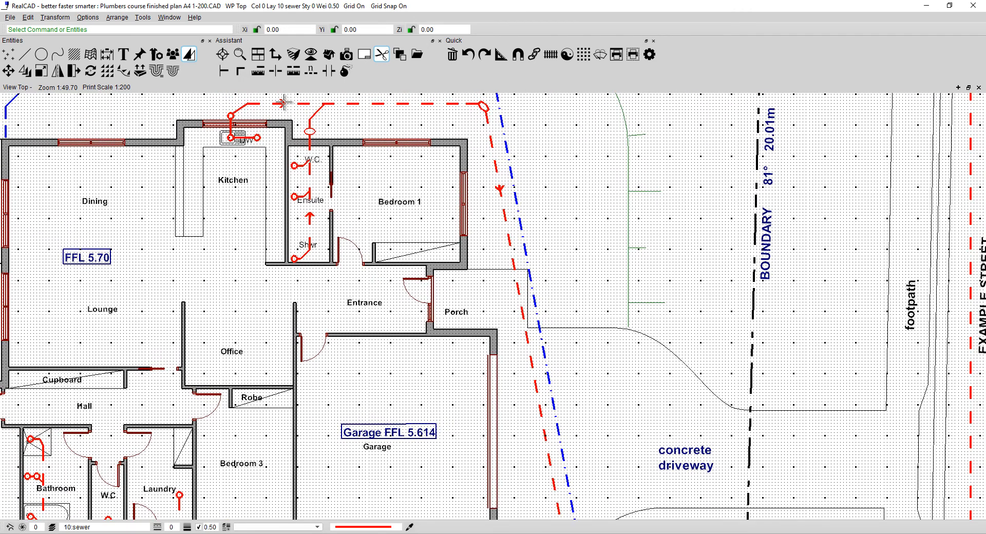
pyautogui.moveTo(283, 103)
pyautogui.mouseDown()
pyautogui.moveTo(304, 143)
pyautogui.moveTo(376, 432)
pyautogui.moveTo(435, 497)
pyautogui.mouseUp()
pyautogui.moveTo(457, 485)
pyautogui.mouseDown(button='middle')
pyautogui.moveTo(476, 268)
pyautogui.moveTo(501, 185)
pyautogui.mouseUp(button='middle')
pyautogui.scroll(1, 502, 186)
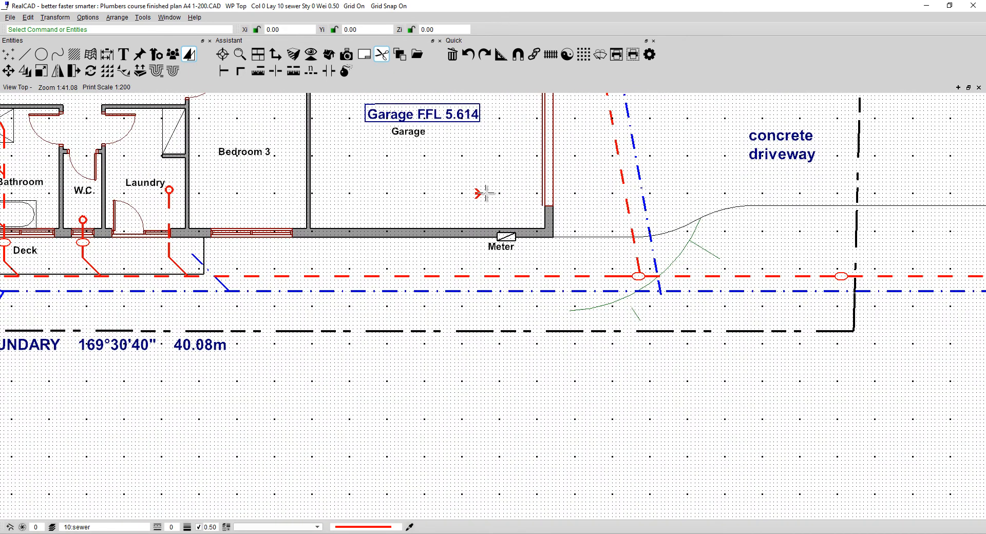
pyautogui.moveTo(478, 194)
pyautogui.mouseDown()
pyautogui.moveTo(395, 277)
pyautogui.moveTo(185, 272)
pyautogui.moveTo(166, 303)
pyautogui.moveTo(128, 282)
pyautogui.moveTo(349, 276)
pyautogui.mouseUp()
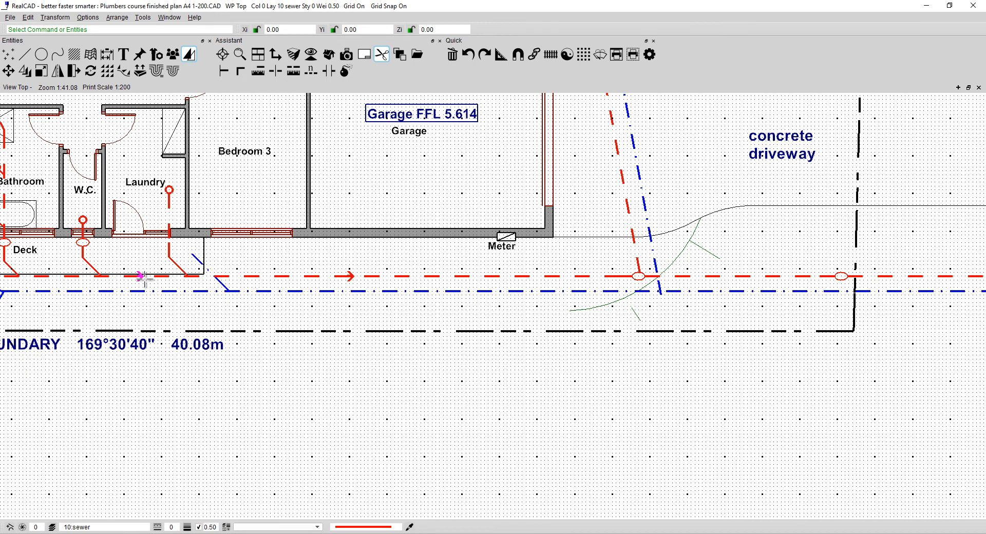
# Copy the flow direction arrow along the horizontal sewer line to just past the meter, before the boundary inspection opening, and between the boundary and street.
pyautogui.moveTo(142, 278); pyautogui.dragTo(591, 277)
pyautogui.moveTo(140, 277); pyautogui.dragTo(808, 277)
pyautogui.scroll(-2, 527, 340)
pyautogui.moveTo(519, 340); pyautogui.dragTo(144, 336, button='middle')
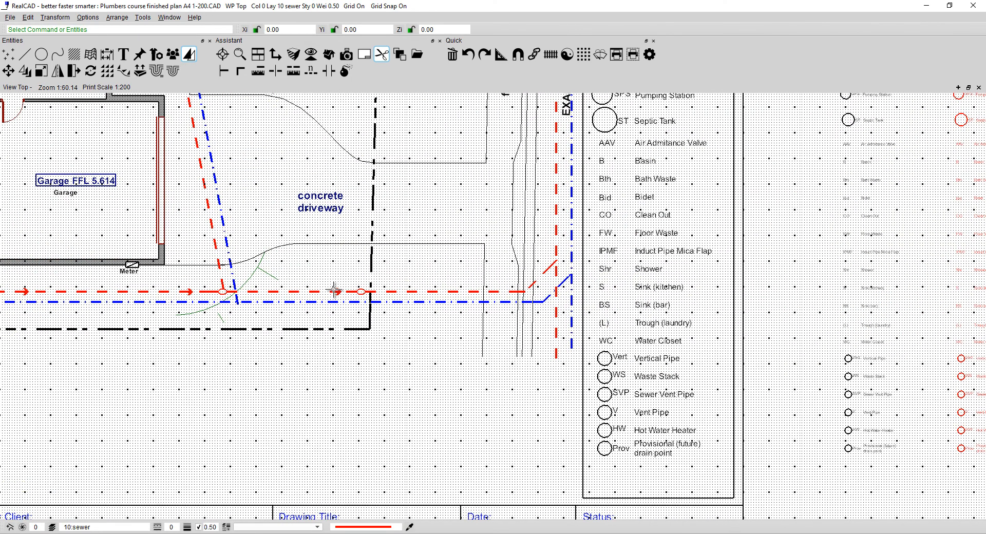
pyautogui.moveTo(340, 289); pyautogui.dragTo(498, 291)
pyautogui.scroll(4, 337, 287)
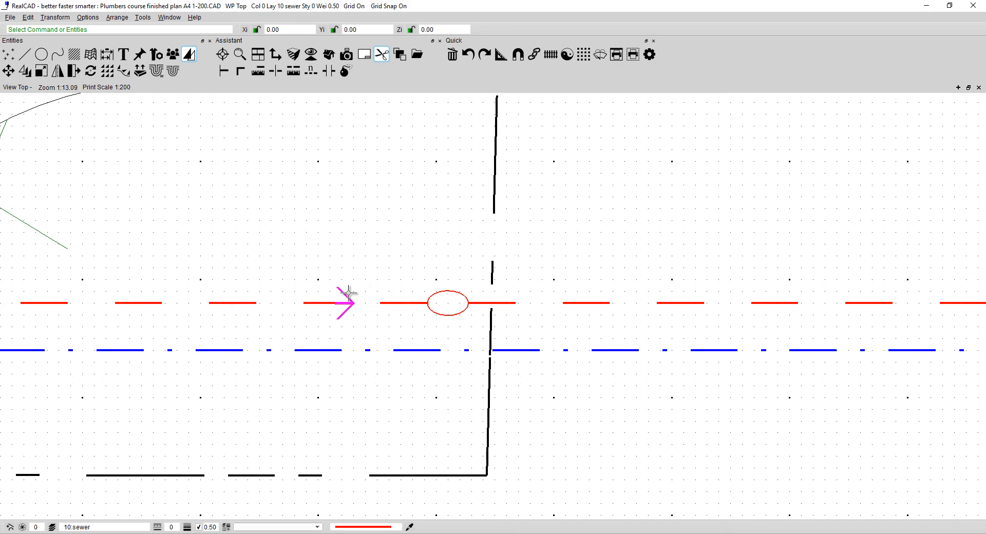
pyautogui.scroll(-5, 348, 292)
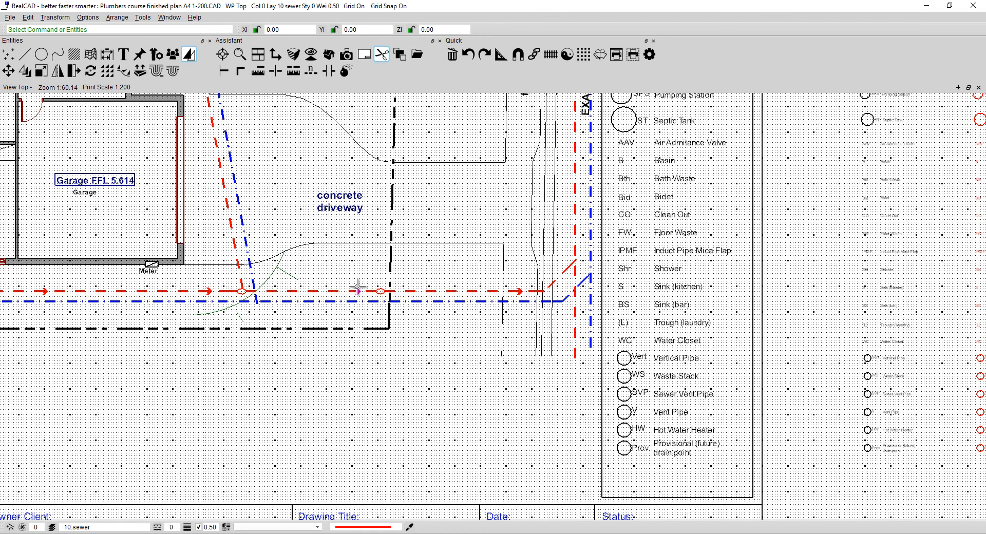
# Try moving a copied flow arrow and the sewer line section beside the driveway off the main run, and undo the line move.
pyautogui.moveTo(357, 286); pyautogui.dragTo(362, 271)
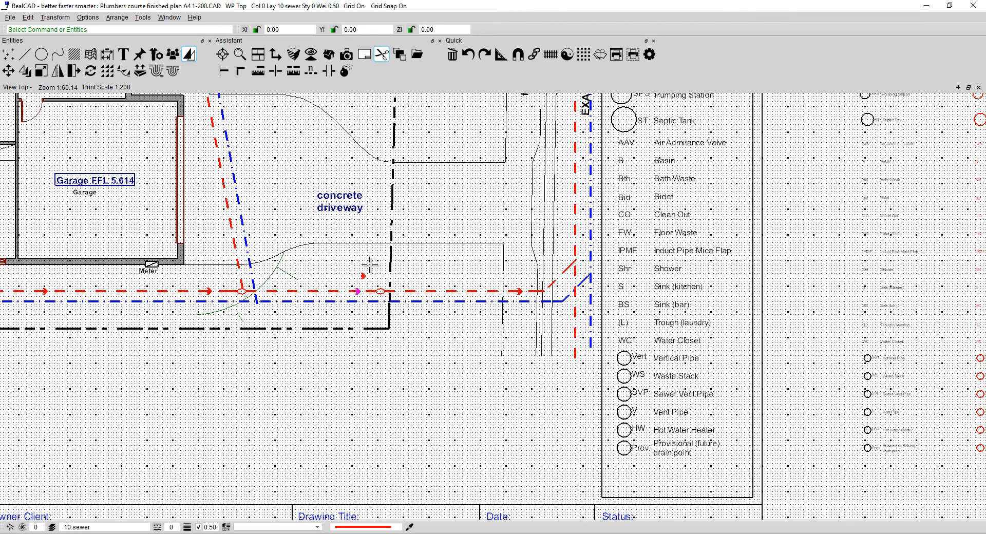
pyautogui.click(356, 291)
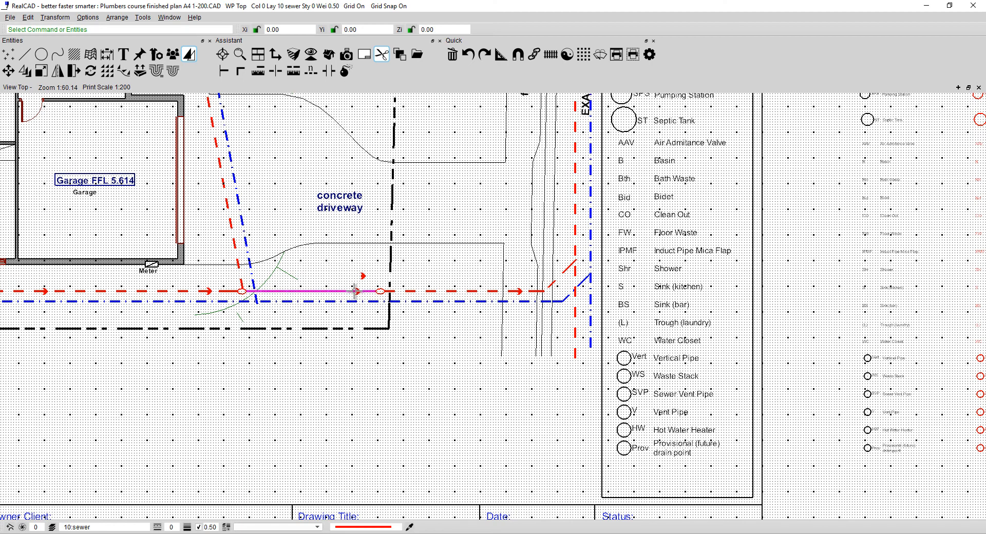
pyautogui.moveTo(355, 291); pyautogui.dragTo(368, 252)
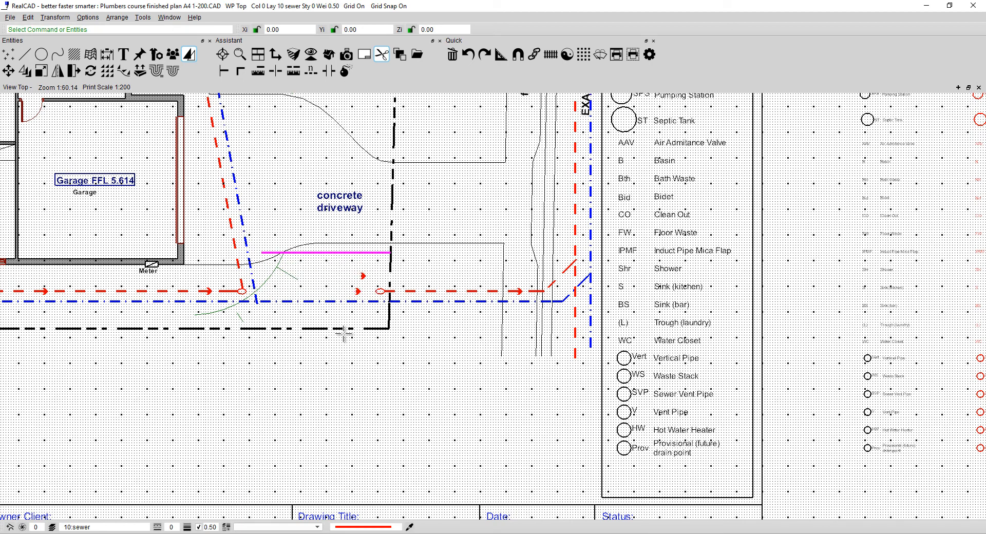
pyautogui.click(348, 353)
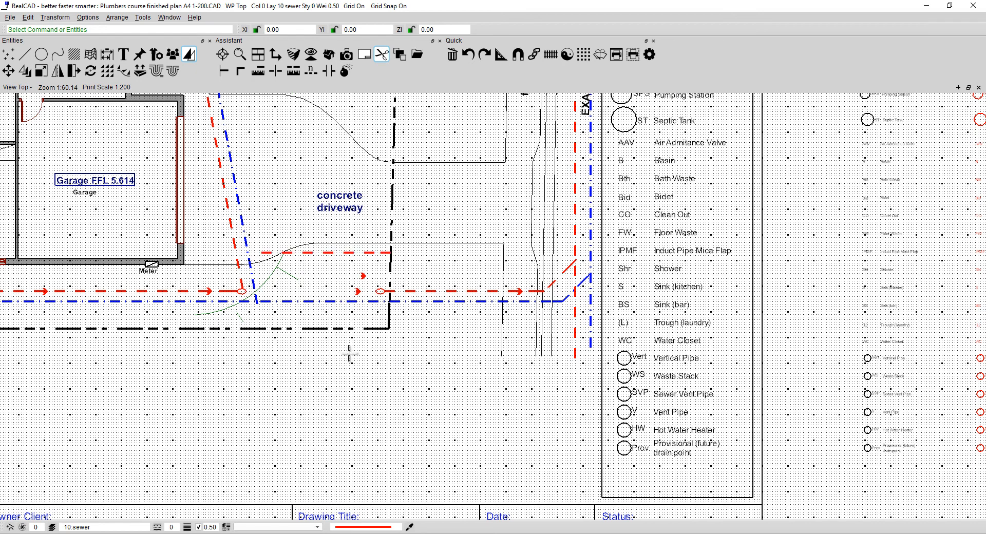
pyautogui.click(469, 54)
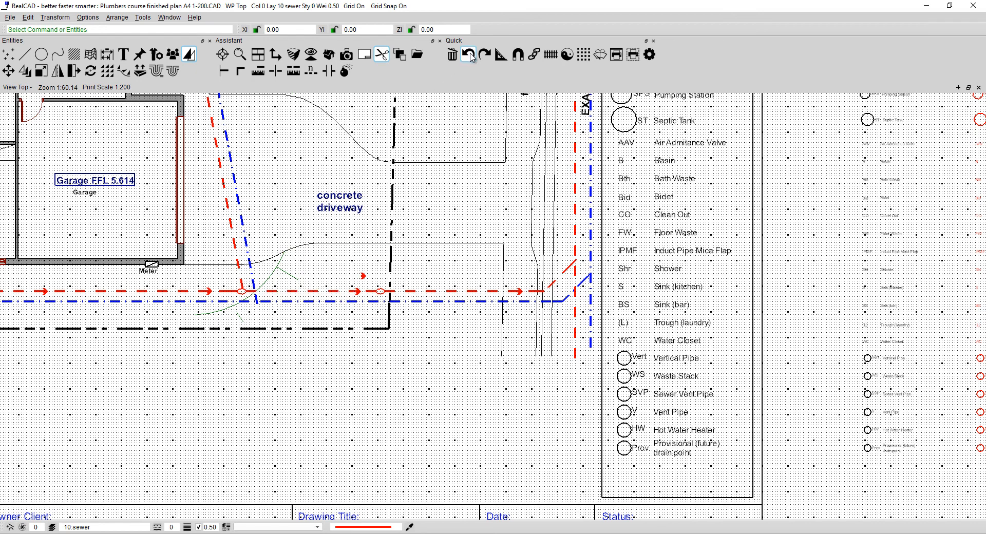
# Use Trim to extend the sloping blue stormwater branch near the meter down to the horizontal stormwater line.
pyautogui.scroll(3, 342, 289)
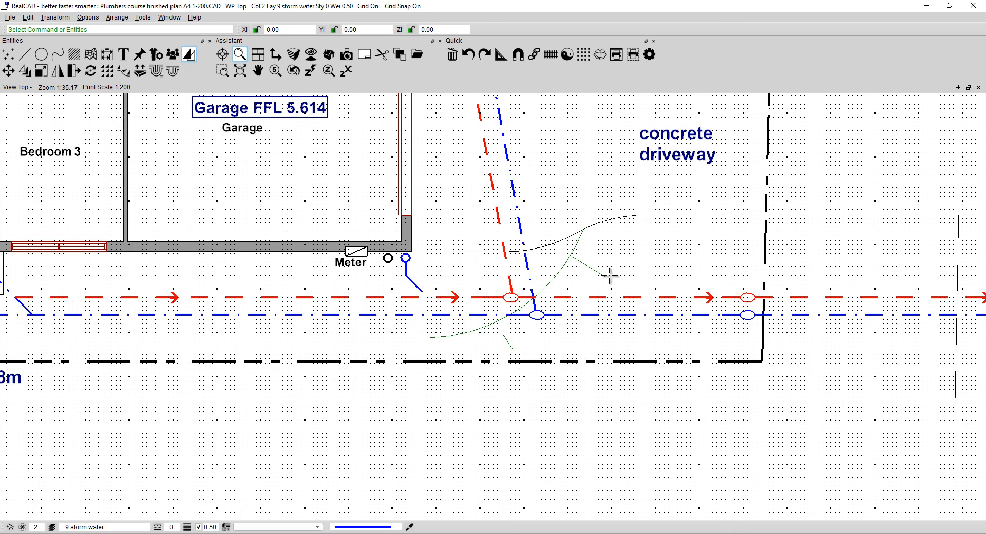
pyautogui.rightClick(420, 293)
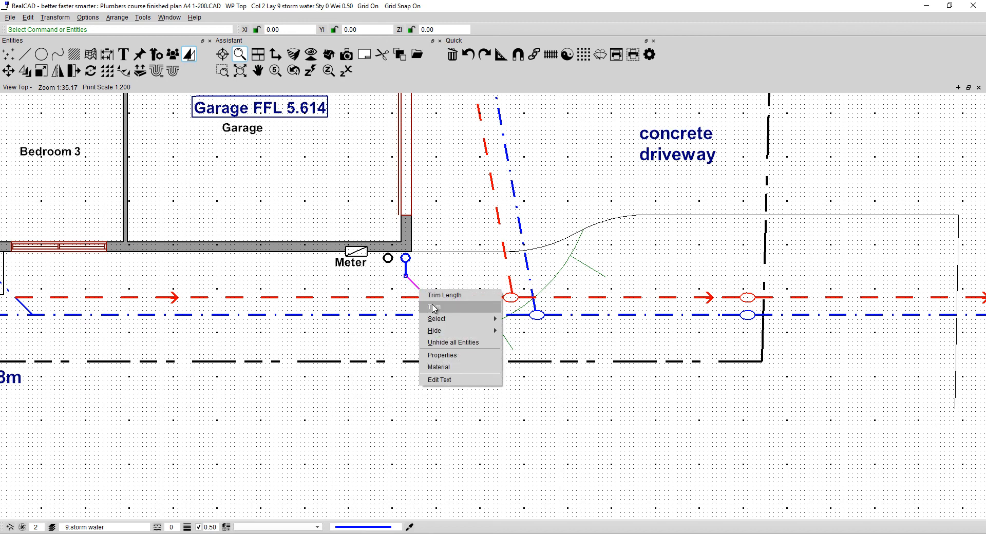
pyautogui.click(439, 293)
pyautogui.click(450, 314)
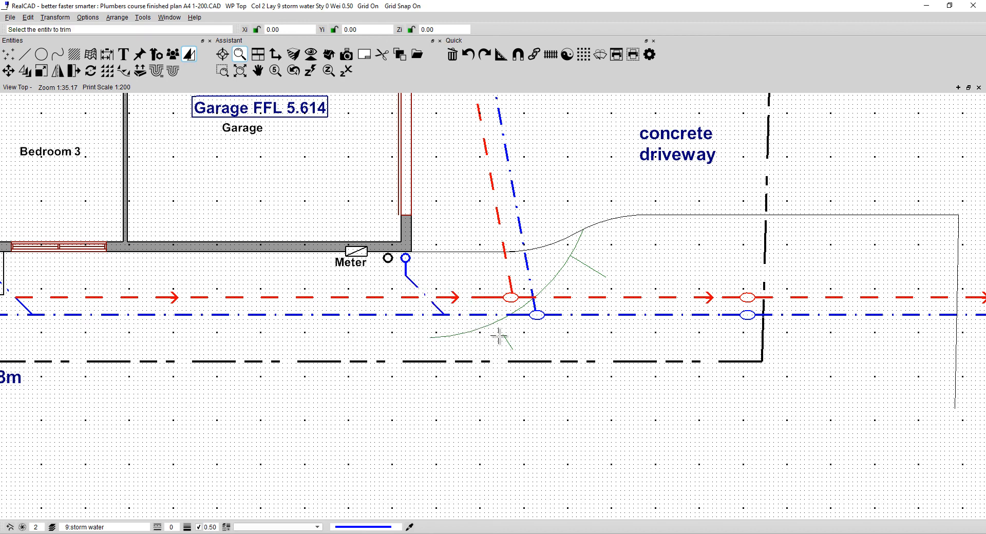
pyautogui.scroll(-1, 506, 339)
pyautogui.moveTo(616, 349)
pyautogui.mouseDown(button='middle')
pyautogui.moveTo(459, 383)
pyautogui.moveTo(403, 382)
pyautogui.mouseUp(button='middle')
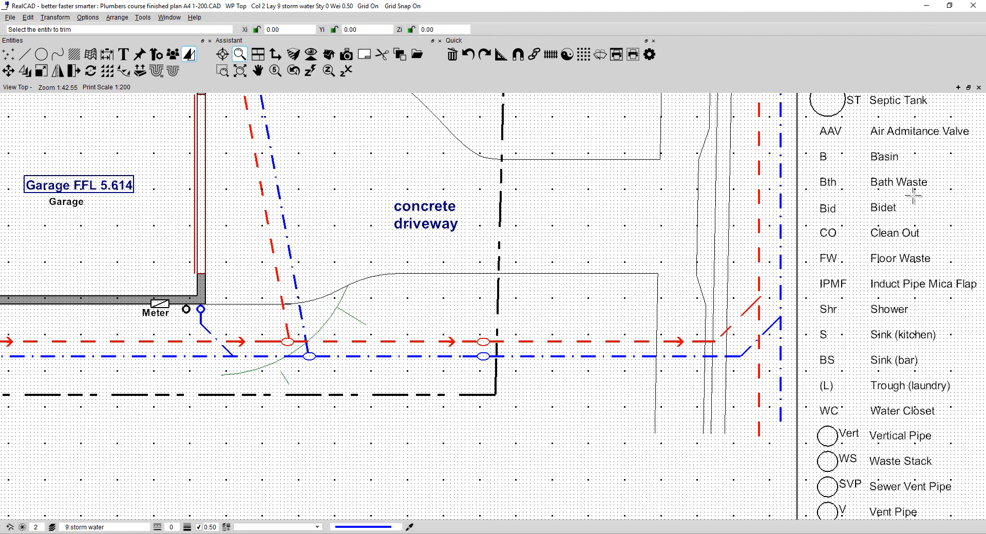
pyautogui.press('Escape')
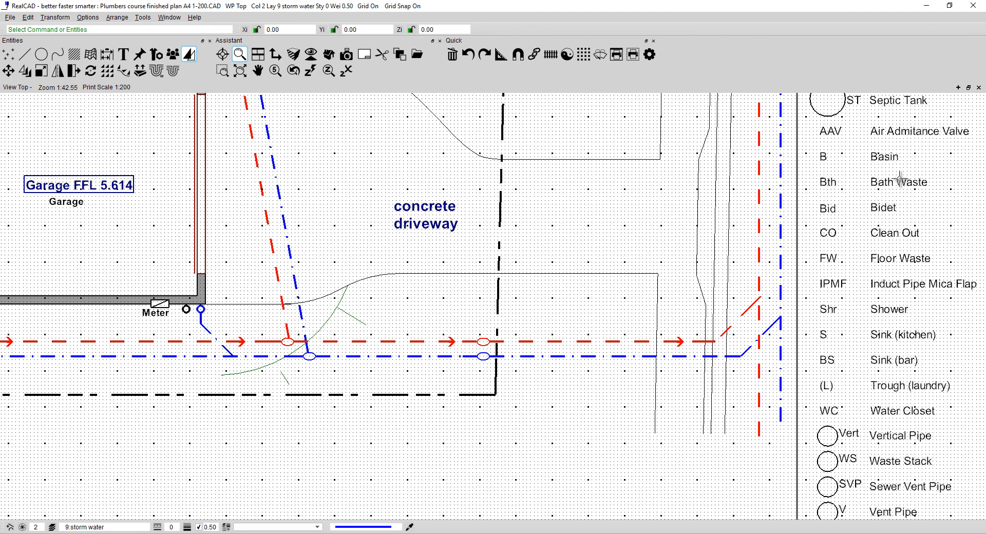
# Turn off the grid display in the grid options, leaving snap to grid on.
pyautogui.click(898, 178)
pyautogui.scroll(-2, 899, 179)
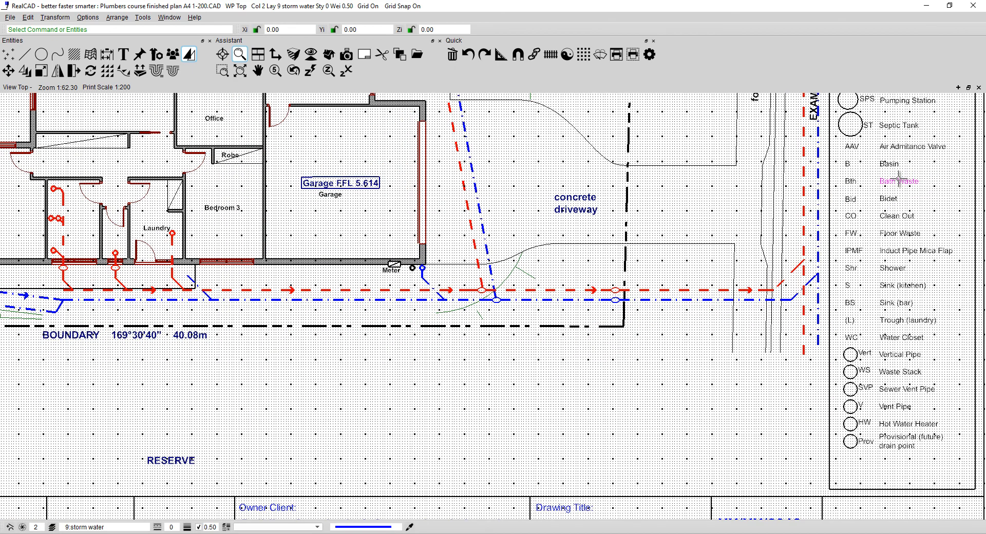
pyautogui.scroll(-1, 899, 178)
pyautogui.moveTo(897, 180); pyautogui.dragTo(890, 188, button='middle')
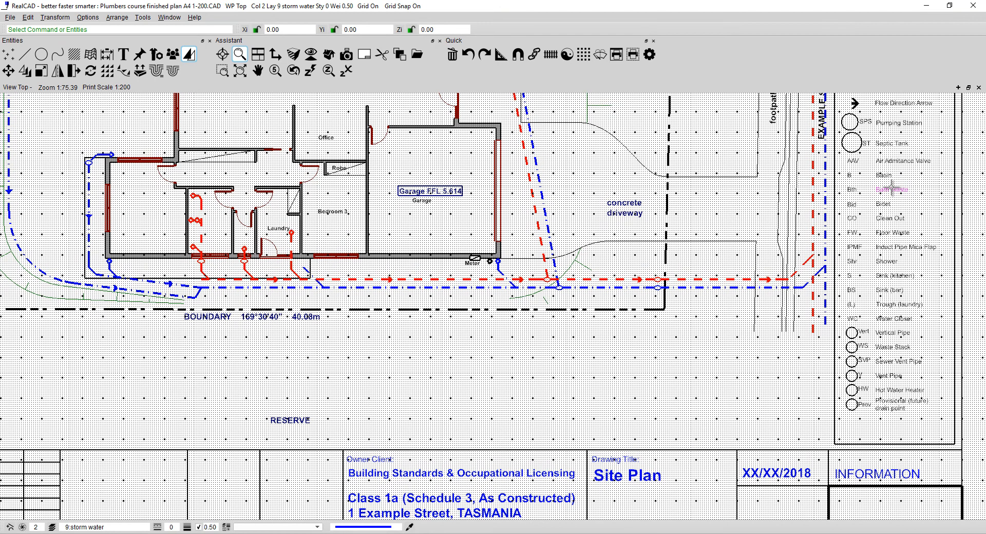
pyautogui.moveTo(891, 188)
pyautogui.mouseDown(button='middle')
pyautogui.moveTo(875, 164)
pyautogui.moveTo(859, 265)
pyautogui.moveTo(859, 226)
pyautogui.moveTo(829, 253)
pyautogui.mouseUp(button='middle')
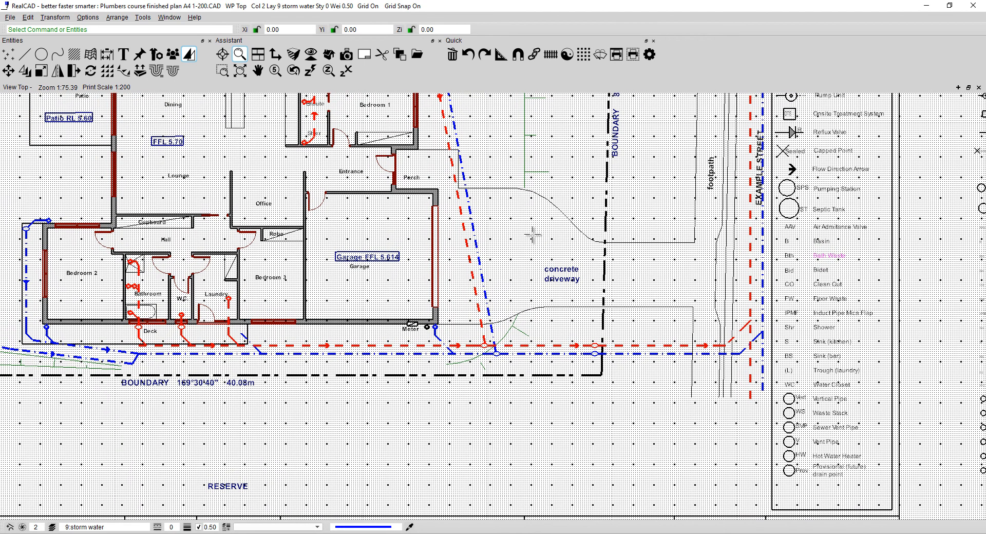
pyautogui.rightClick(584, 54)
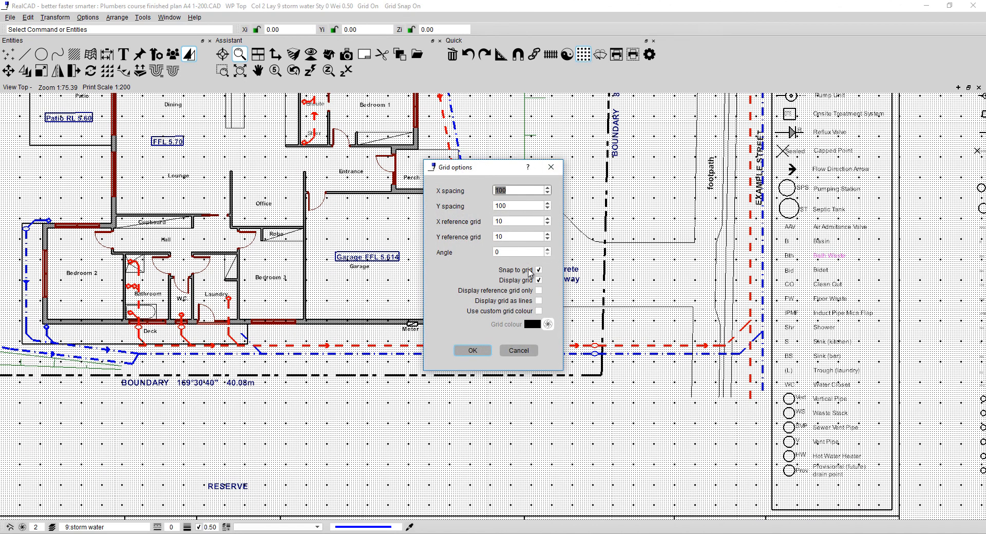
pyautogui.click(518, 280)
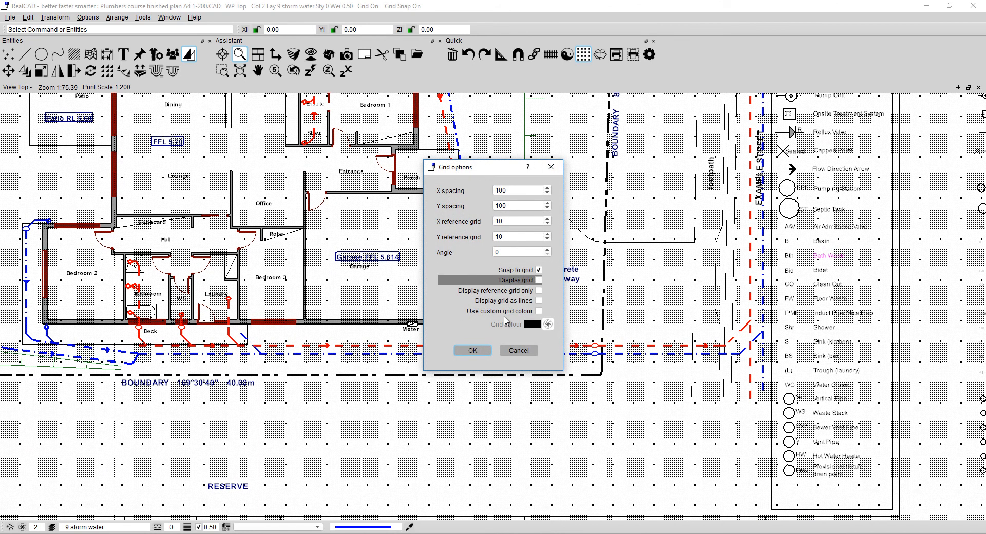
pyautogui.click(473, 350)
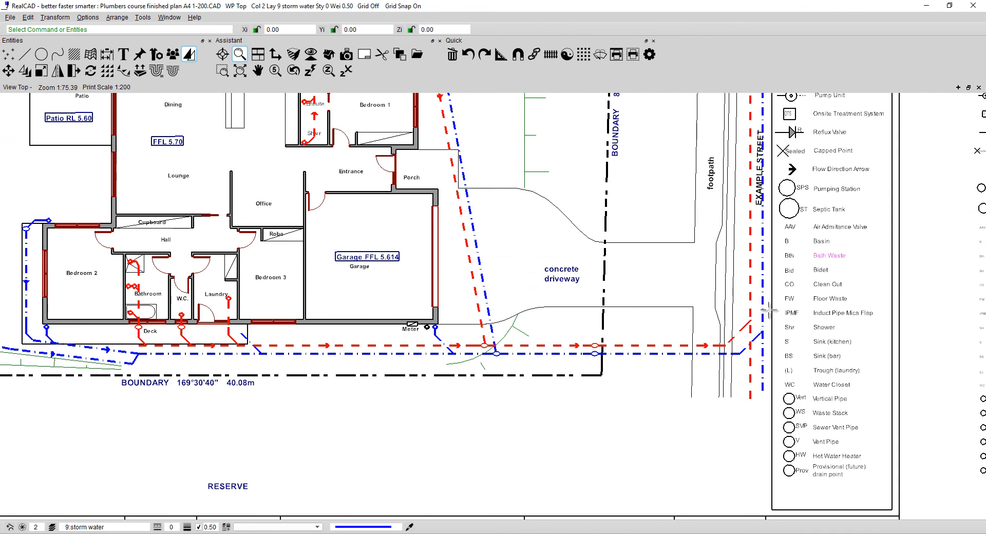
# Copy the "Inspection Opening" text from the legend to beside the blue stormwater inspection opening at the corner outside Bedroom 1.
pyautogui.moveTo(805, 239); pyautogui.dragTo(851, 444, button='middle')
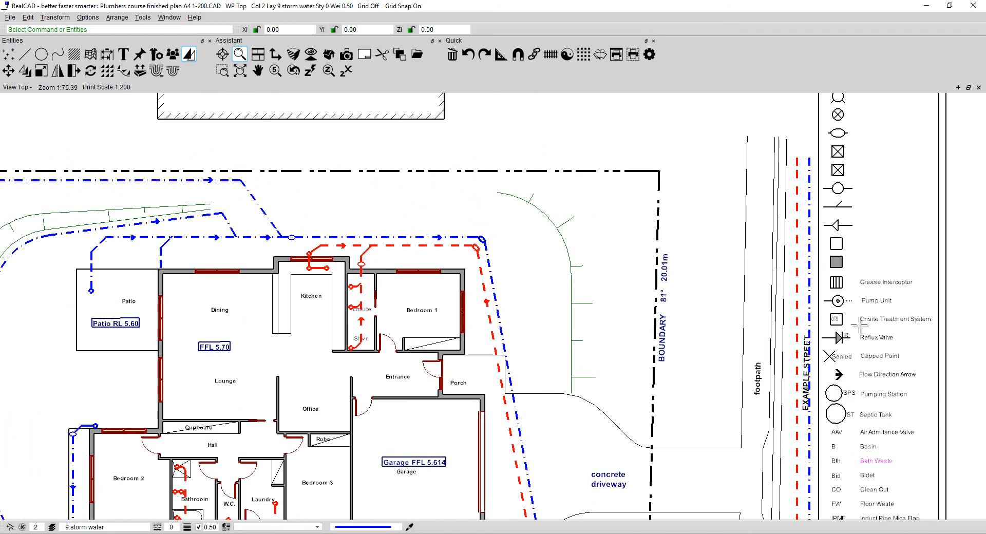
pyautogui.scroll(-2, 794, 139)
pyautogui.moveTo(795, 142); pyautogui.dragTo(809, 285, button='middle')
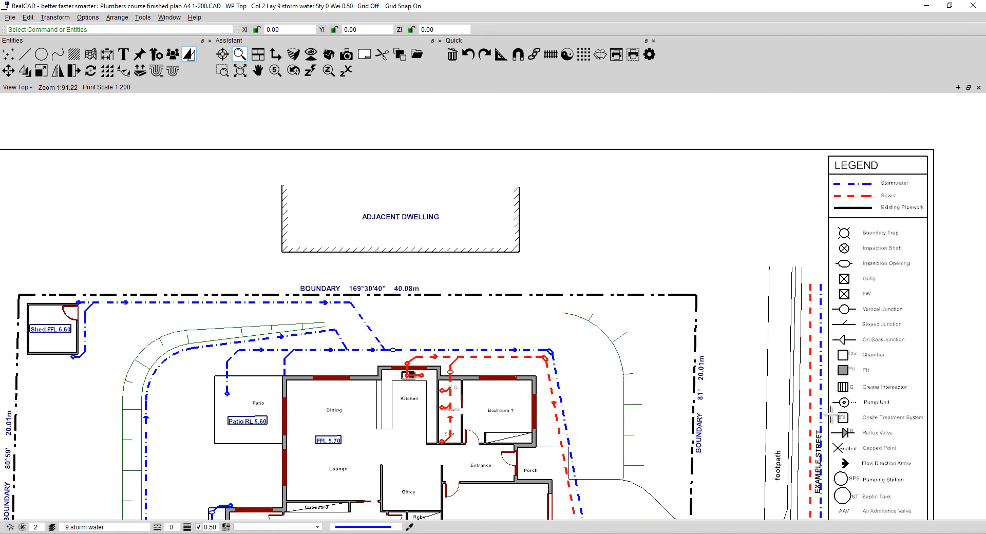
pyautogui.moveTo(830, 414); pyautogui.dragTo(786, 141, button='middle')
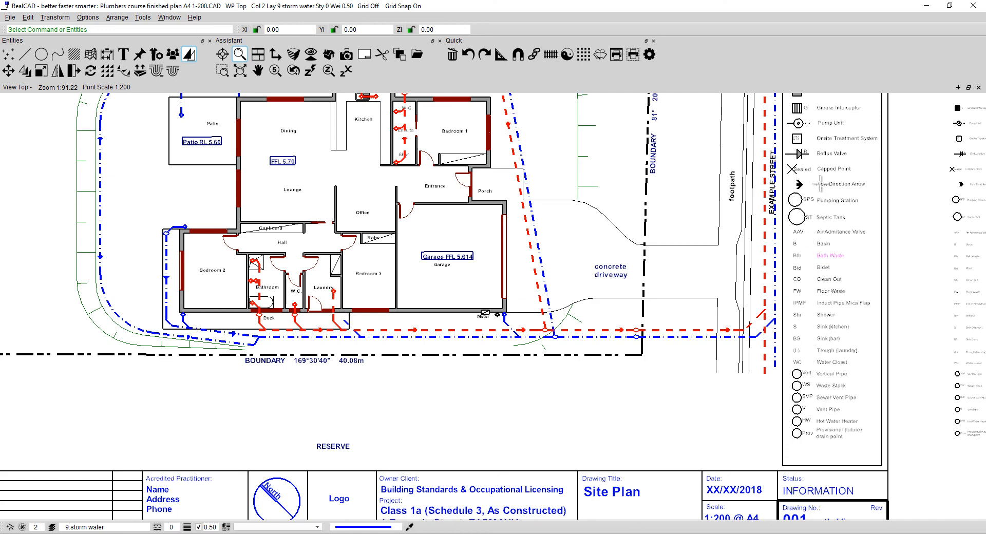
pyautogui.moveTo(824, 186)
pyautogui.mouseDown(button='middle')
pyautogui.moveTo(797, 111)
pyautogui.moveTo(758, 106)
pyautogui.mouseUp(button='middle')
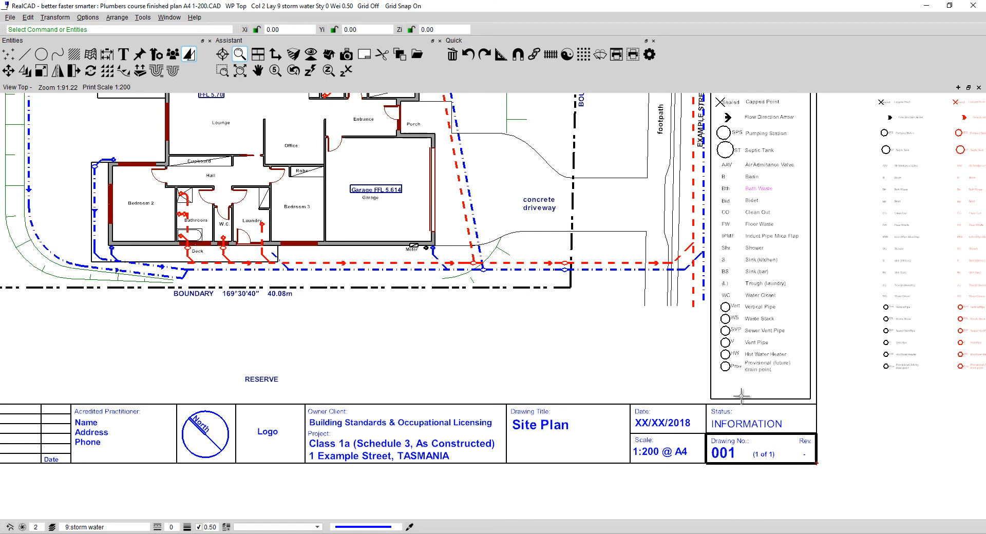
pyautogui.moveTo(750, 254); pyautogui.dragTo(757, 371, button='middle')
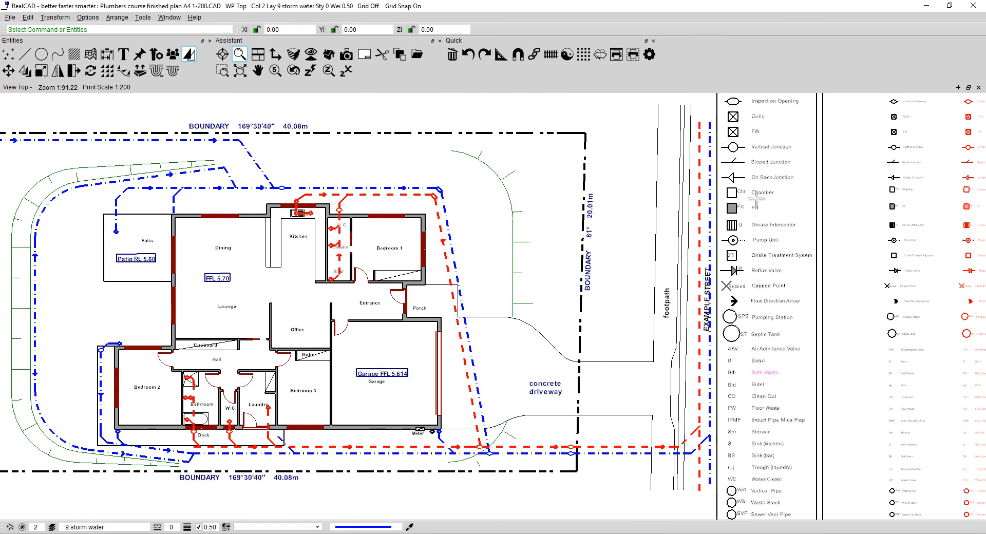
pyautogui.scroll(1, 756, 221)
pyautogui.moveTo(757, 244); pyautogui.dragTo(756, 271, button='middle')
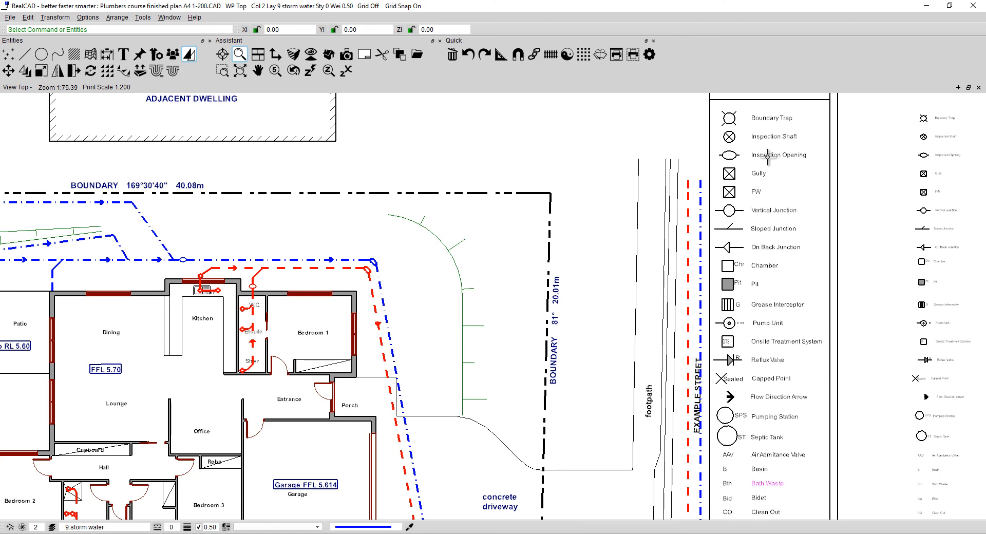
pyautogui.click(767, 155)
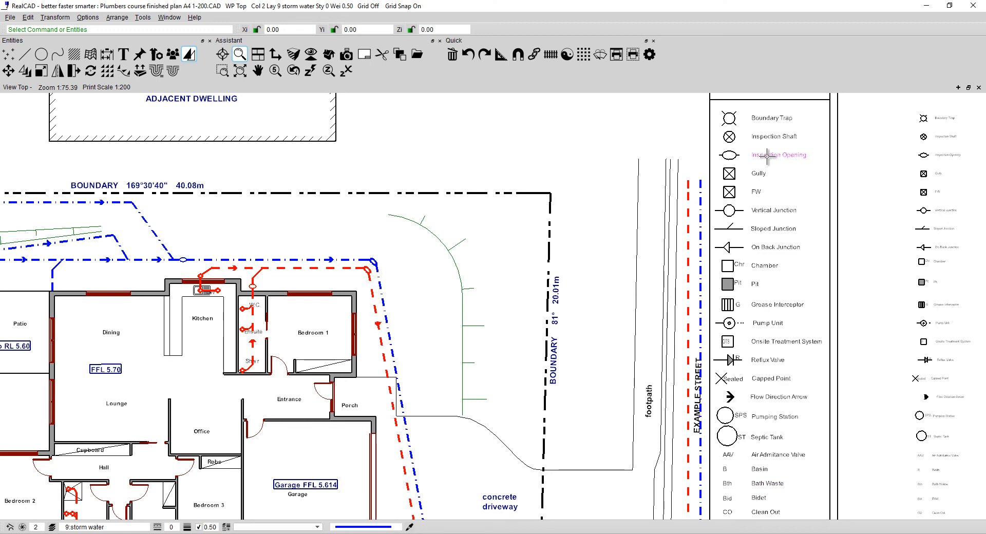
pyautogui.moveTo(767, 155)
pyautogui.mouseDown()
pyautogui.moveTo(621, 171)
pyautogui.moveTo(502, 238)
pyautogui.moveTo(409, 262)
pyautogui.moveTo(378, 257)
pyautogui.mouseUp()
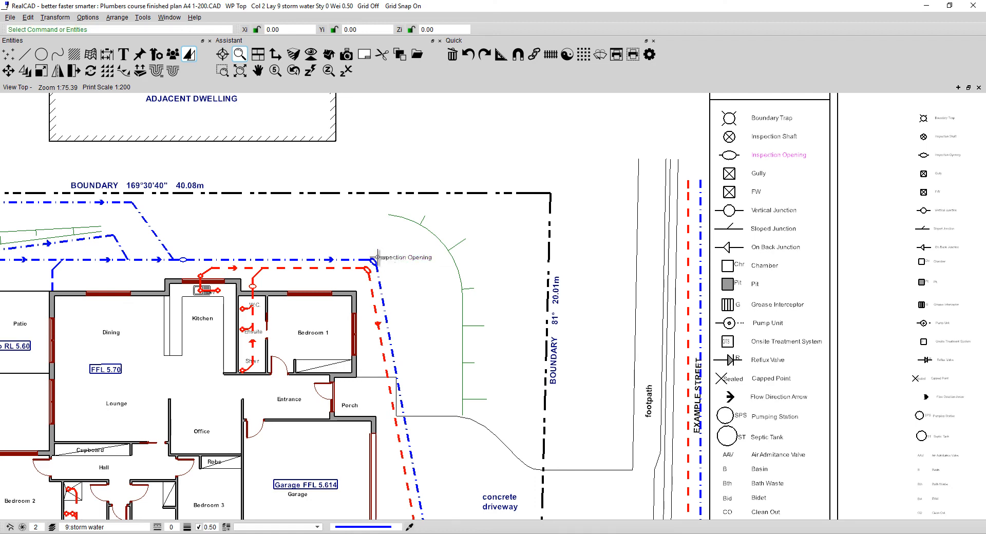
# Change the copied "Inspection Opening" label outside Bedroom 1 to read "I.O.".
pyautogui.scroll(4, 377, 257)
pyautogui.scroll(2, 376, 256)
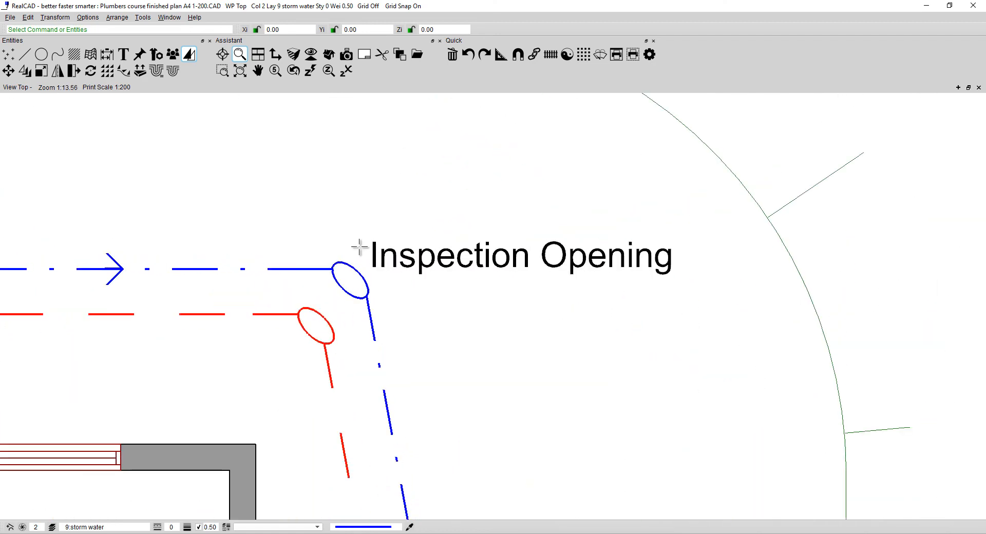
pyautogui.doubleClick(438, 254)
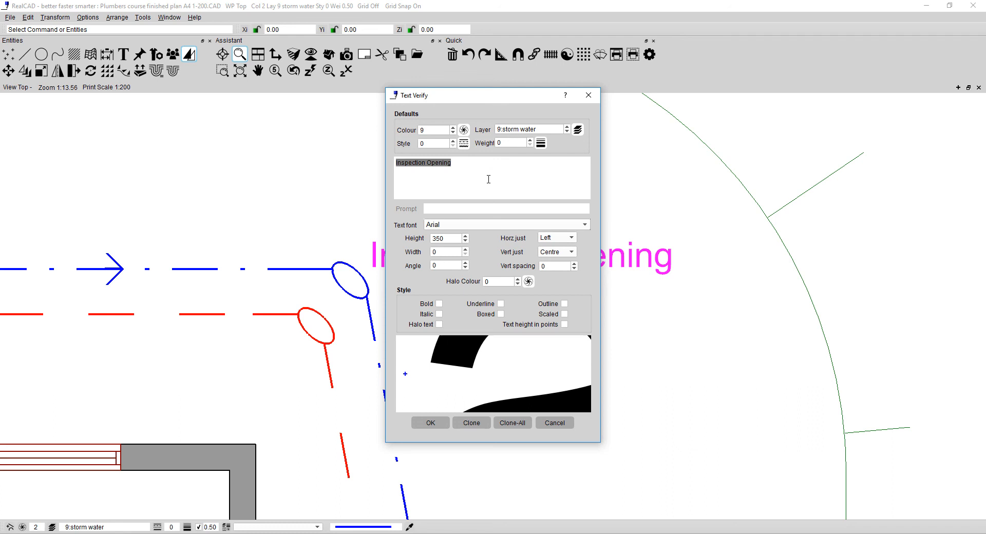
pyautogui.write('I.O.')
pyautogui.moveTo(447, 239); pyautogui.dragTo(431, 240)
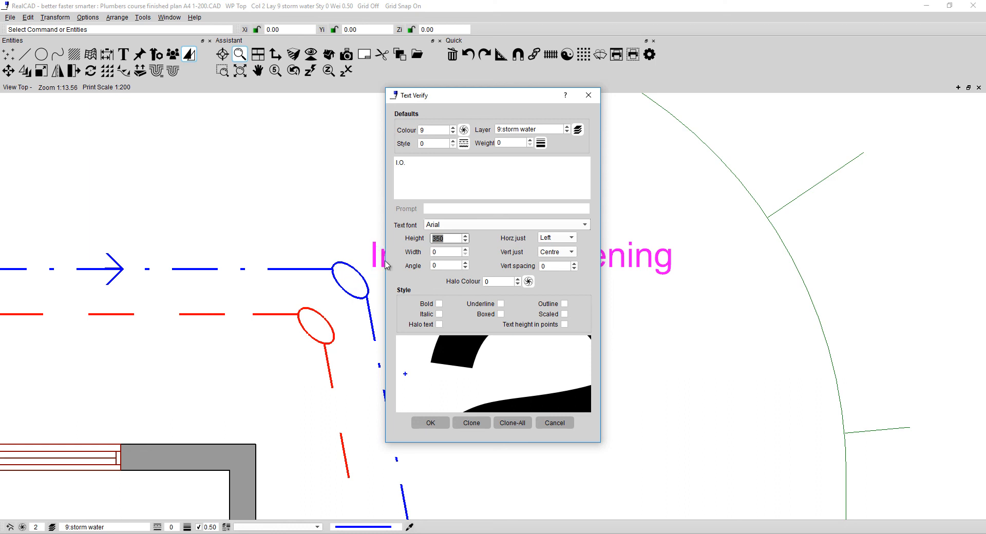
pyautogui.click(435, 422)
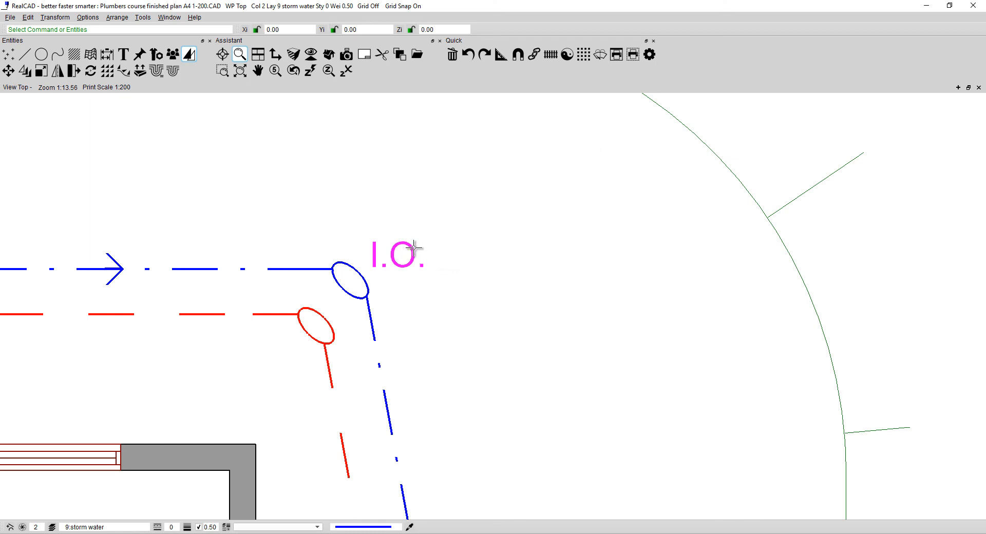
# Copy the I.O. label to the red corner inspection opening, the red opening outside the ensuite W.C., and the blue stormwater opening outside the kitchen.
pyautogui.moveTo(413, 251); pyautogui.dragTo(296, 340)
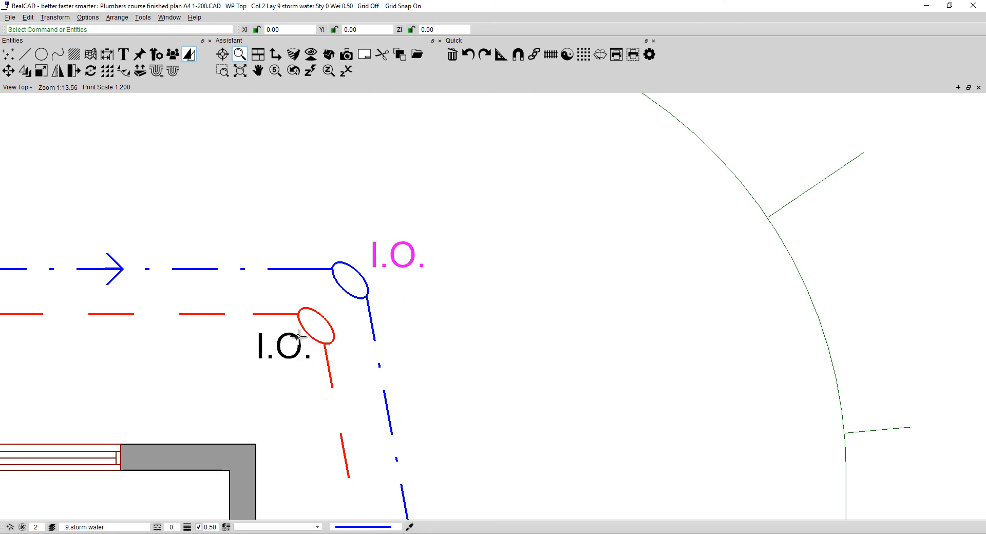
pyautogui.scroll(-3, 400, 315)
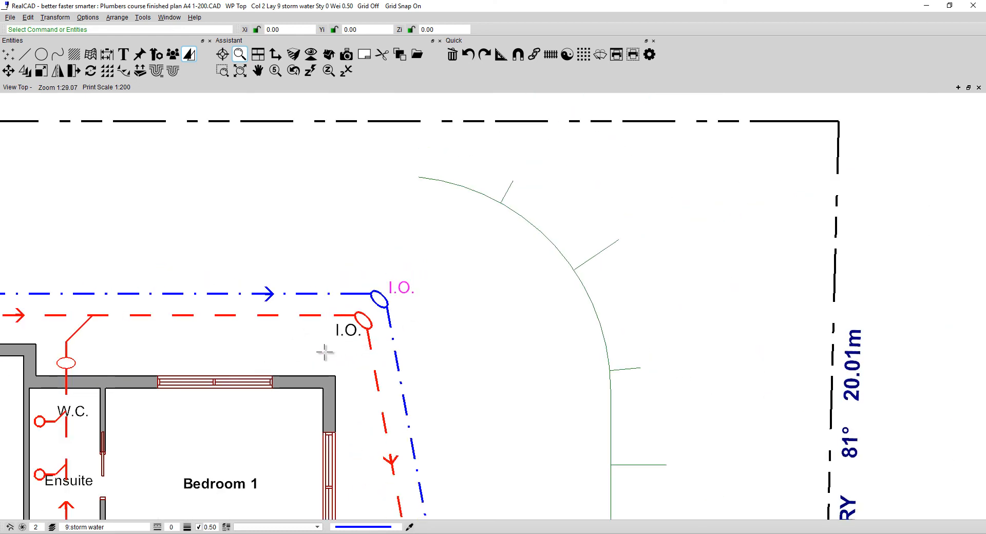
pyautogui.moveTo(325, 352)
pyautogui.mouseDown(button='middle')
pyautogui.moveTo(493, 357)
pyautogui.moveTo(549, 377)
pyautogui.moveTo(638, 319)
pyautogui.mouseUp(button='middle')
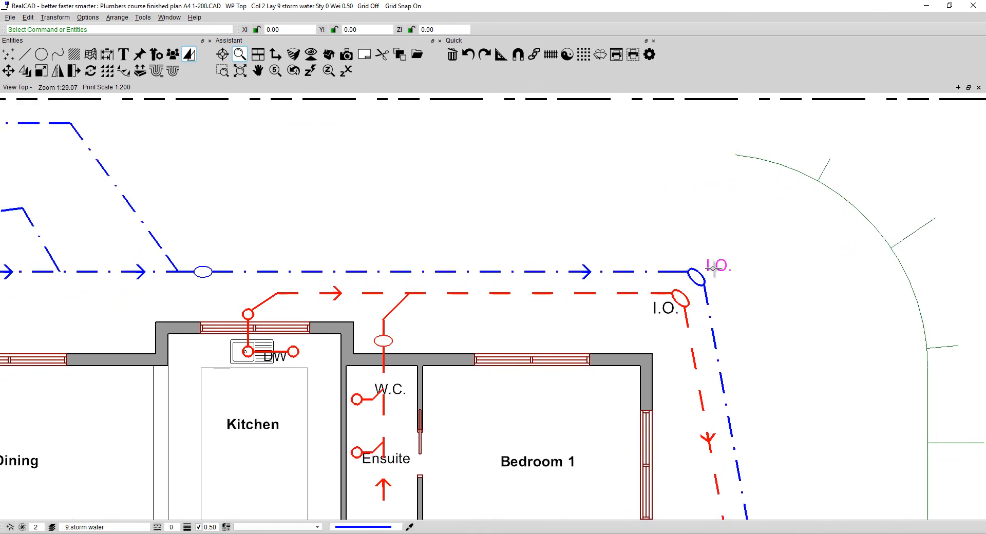
pyautogui.moveTo(713, 267); pyautogui.dragTo(404, 338)
pyautogui.press('Escape')
pyautogui.moveTo(707, 264)
pyautogui.mouseDown()
pyautogui.moveTo(357, 263)
pyautogui.moveTo(245, 281)
pyautogui.moveTo(201, 257)
pyautogui.mouseUp()
pyautogui.moveTo(185, 209); pyautogui.dragTo(603, 333, button='middle')
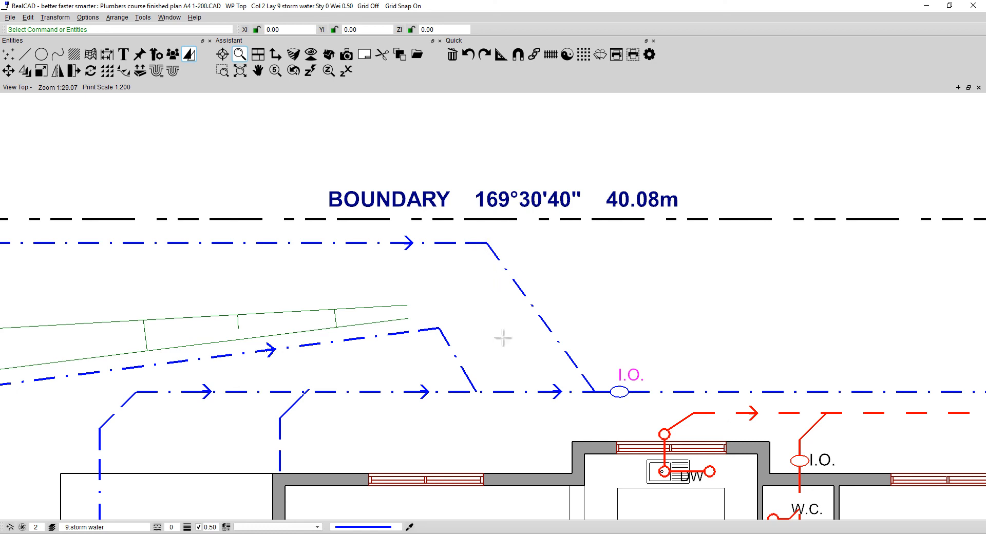
# Copy the blue Pit symbol with its label from the coloured symbol set beside the legend onto the site plan near the boundary corner.
pyautogui.moveTo(488, 436); pyautogui.dragTo(535, 366, button='middle')
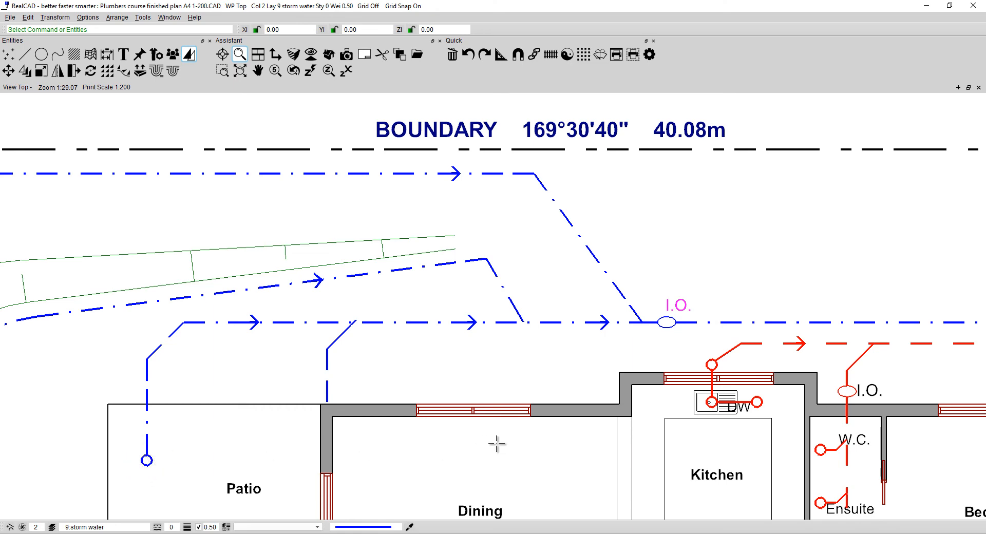
pyautogui.scroll(-2, 467, 420)
pyautogui.moveTo(733, 425)
pyautogui.mouseDown(button='middle')
pyautogui.moveTo(594, 370)
pyautogui.moveTo(151, 313)
pyautogui.mouseUp(button='middle')
pyautogui.scroll(-2, 566, 270)
pyautogui.moveTo(601, 278)
pyautogui.mouseDown(button='middle')
pyautogui.moveTo(257, 349)
pyautogui.moveTo(188, 352)
pyautogui.mouseUp(button='middle')
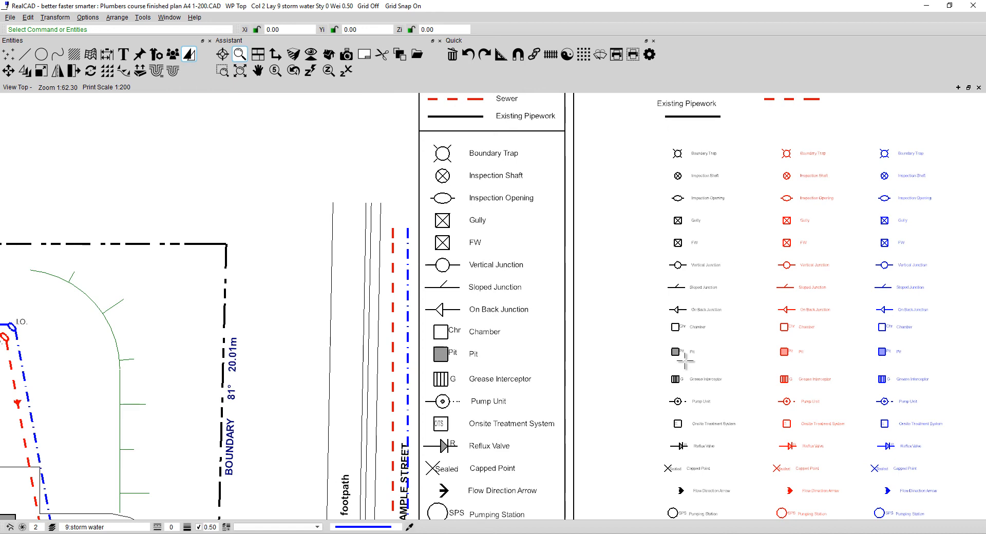
pyautogui.scroll(4, 682, 359)
pyautogui.scroll(1, 680, 354)
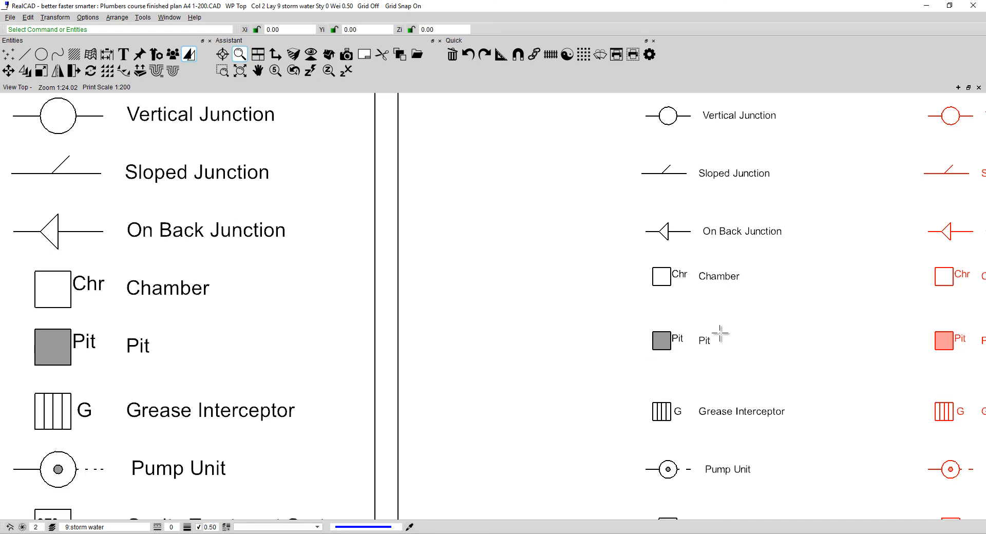
pyautogui.scroll(-3, 713, 321)
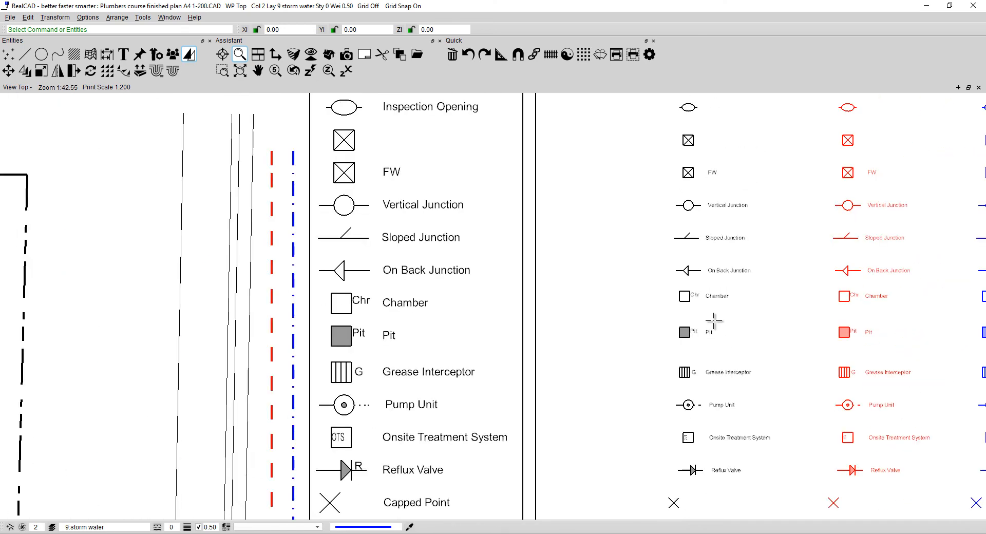
pyautogui.scroll(-1, 713, 320)
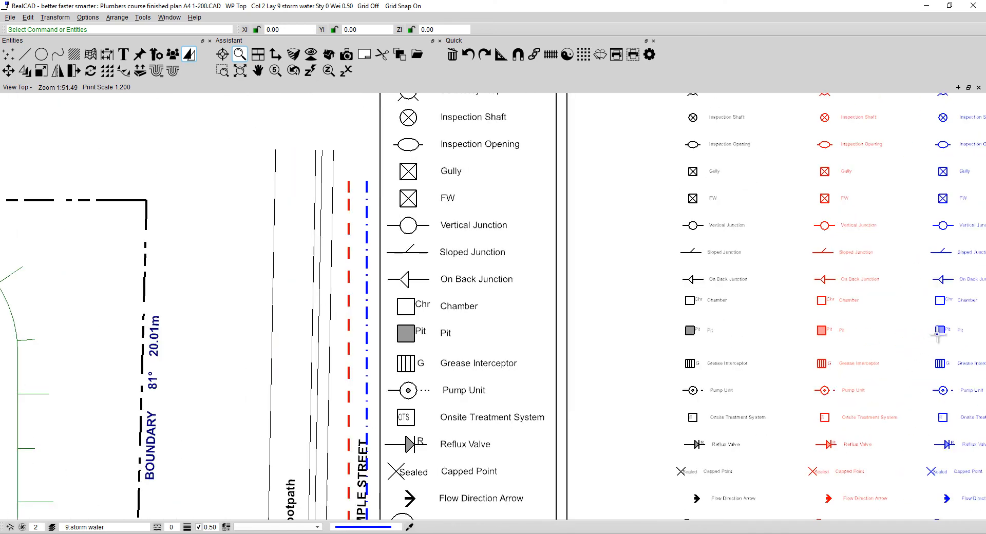
pyautogui.moveTo(939, 330); pyautogui.dragTo(78, 266)
# Move the copied blue Pit symbol onto the patio, just beside the stormwater circle.
pyautogui.moveTo(94, 316); pyautogui.dragTo(876, 324, button='middle')
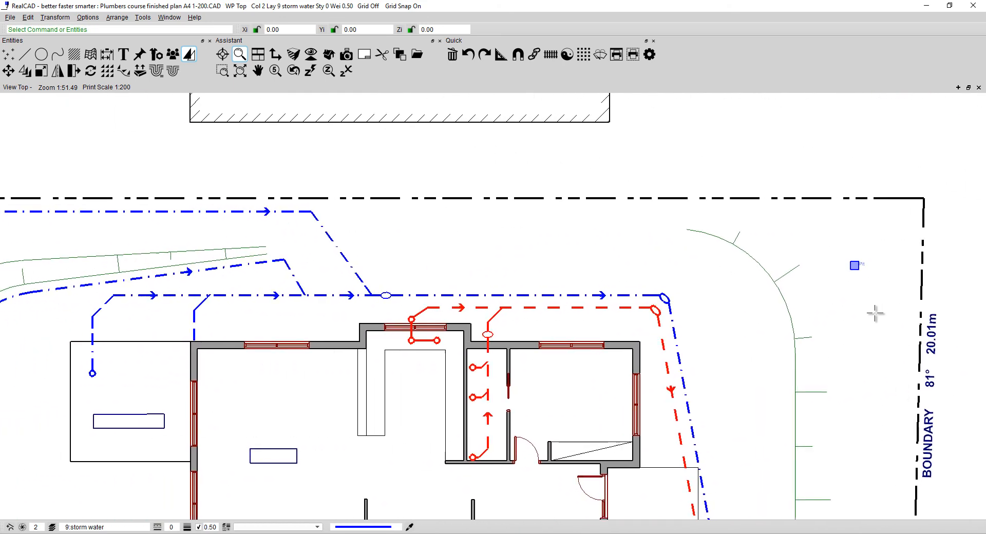
pyautogui.moveTo(901, 246); pyautogui.dragTo(153, 363)
pyautogui.scroll(2, 152, 370)
pyautogui.scroll(1, 147, 370)
pyautogui.moveTo(146, 377); pyautogui.dragTo(409, 354, button='middle')
pyautogui.click(410, 354)
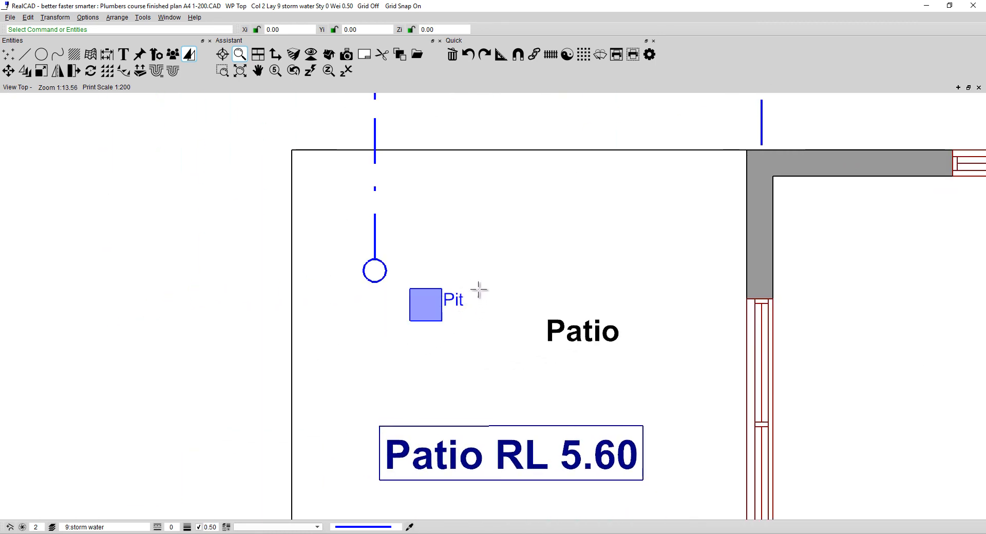
pyautogui.click(453, 299)
pyautogui.moveTo(454, 300); pyautogui.dragTo(505, 271)
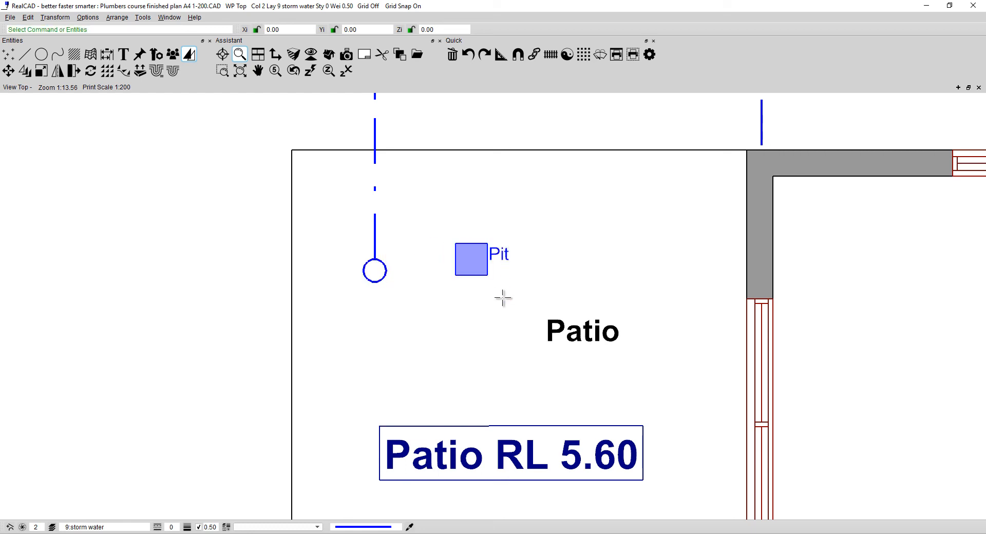
# Turn off snap to grid and centre the Pit symbol over the blue stormwater circle on the patio.
pyautogui.click(584, 54)
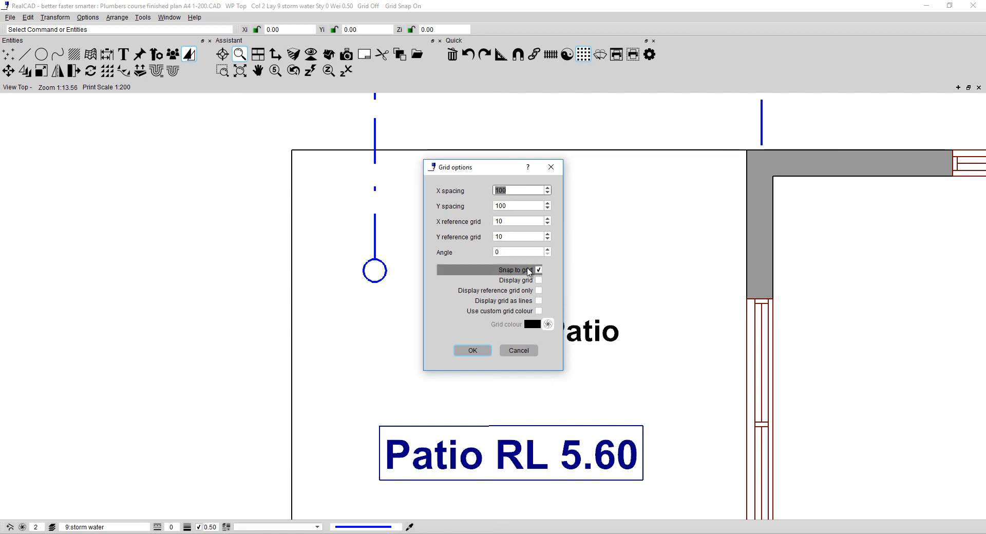
pyautogui.click(538, 269)
pyautogui.click(472, 350)
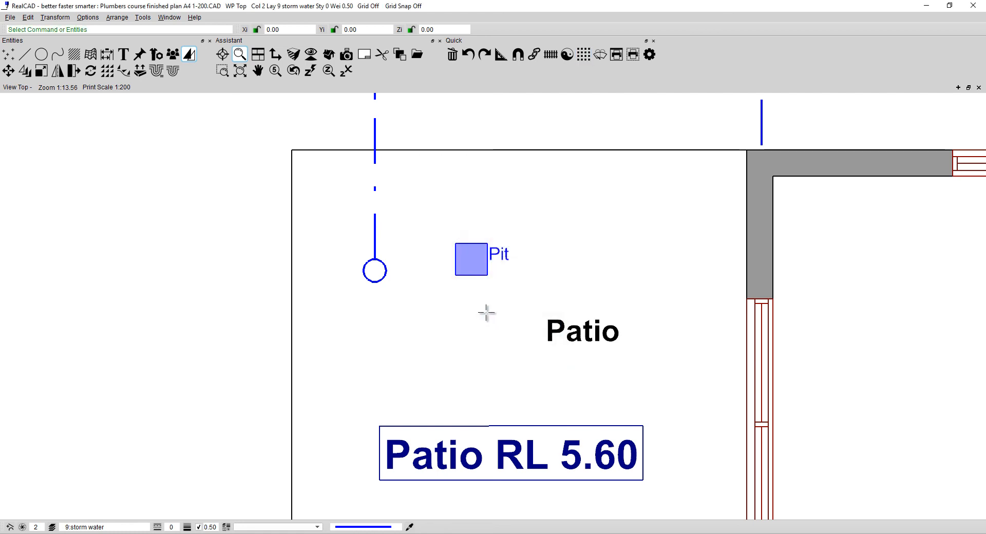
pyautogui.moveTo(481, 262); pyautogui.dragTo(388, 267)
pyautogui.scroll(4, 389, 298)
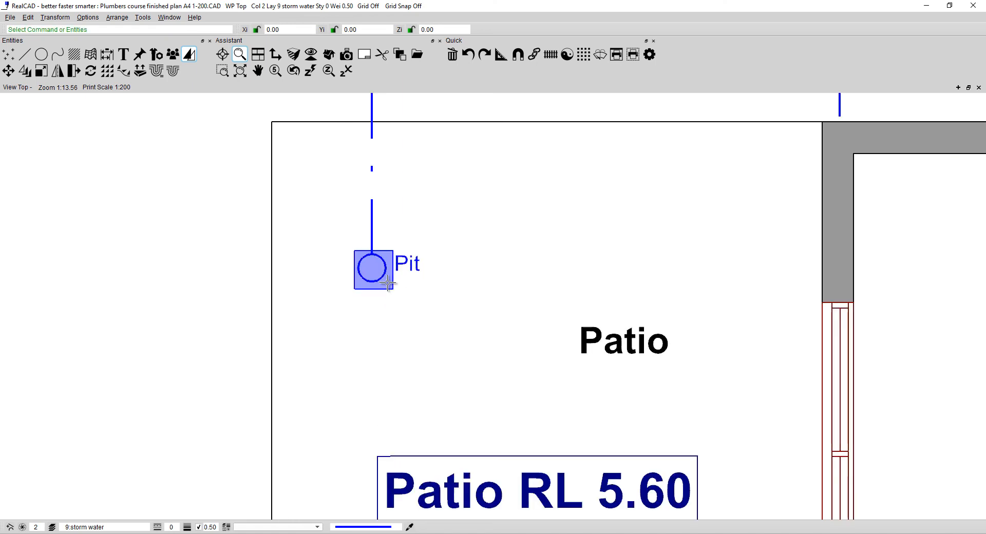
pyautogui.moveTo(391, 292); pyautogui.dragTo(394, 313)
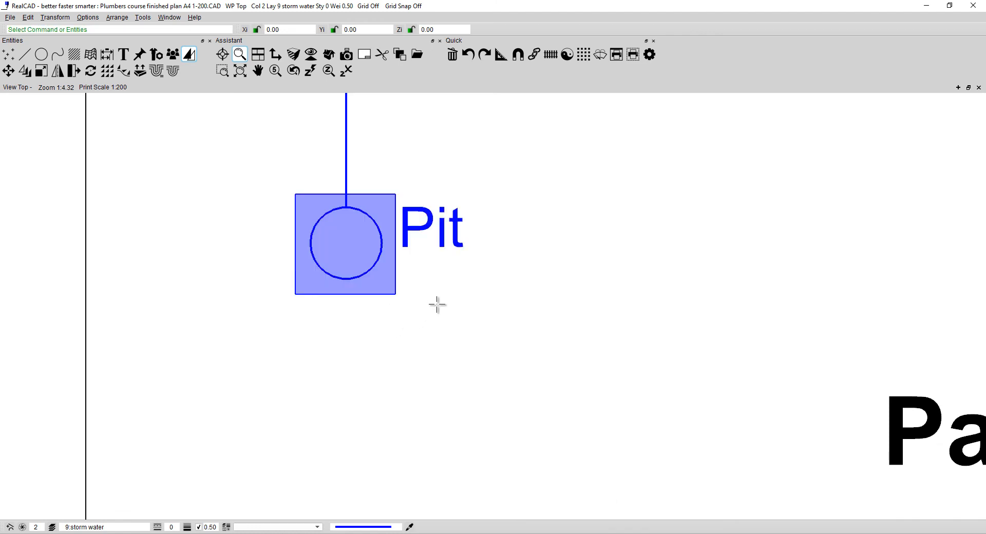
# Delete the blue circle inside the Pit symbol on the patio, keeping the pit and its label.
pyautogui.click(369, 272)
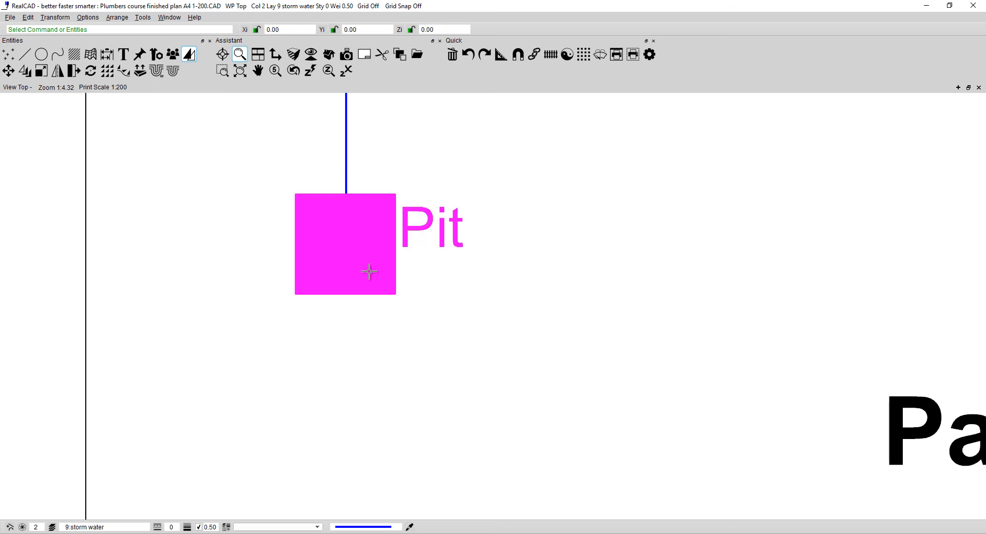
pyautogui.click(438, 272)
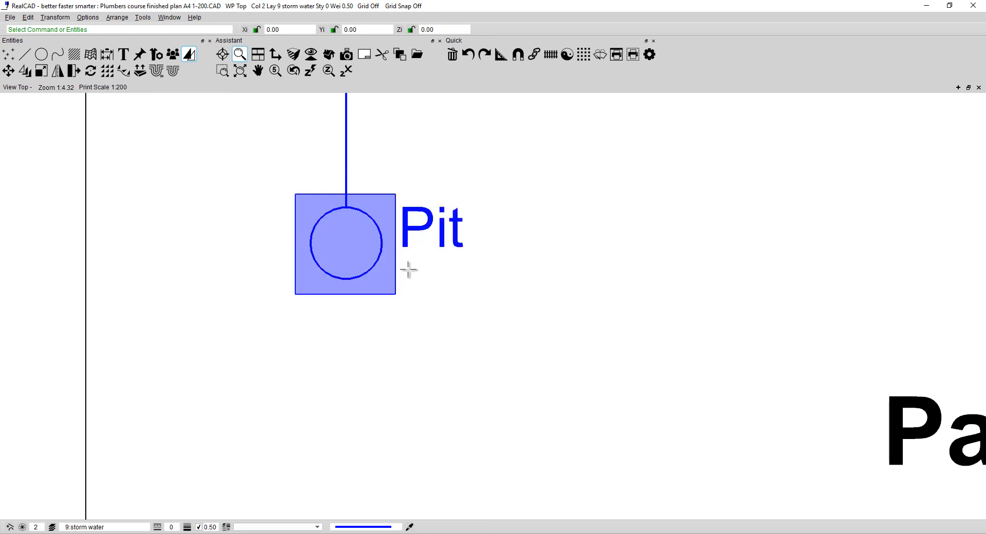
pyautogui.click(370, 268)
pyautogui.click(424, 270)
pyautogui.moveTo(302, 275); pyautogui.dragTo(391, 204)
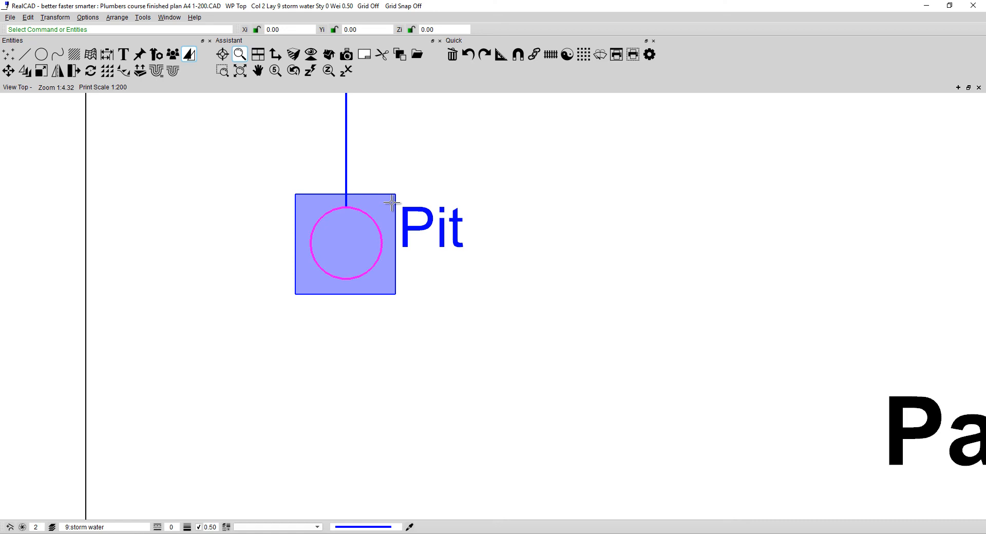
pyautogui.press('Delete')
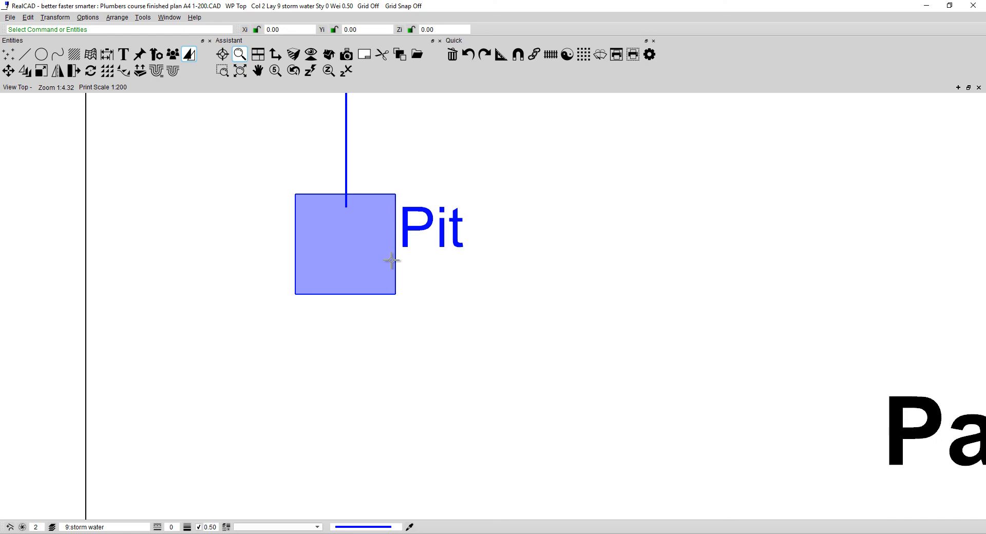
# Explode the grouped site and floor plan into separate entities, deleting the existing entity, and select the Dining label on its own.
pyautogui.scroll(-8, 391, 261)
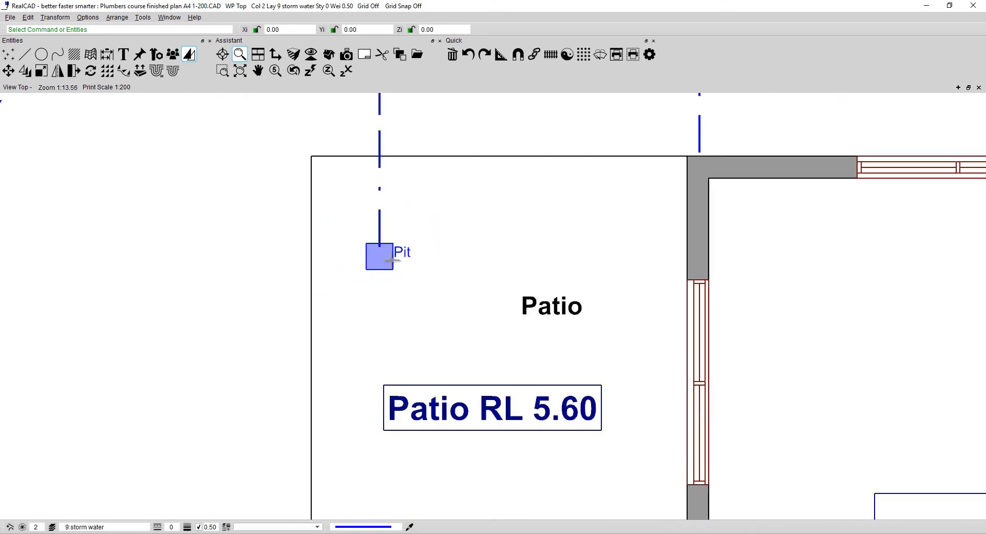
pyautogui.scroll(-3, 396, 284)
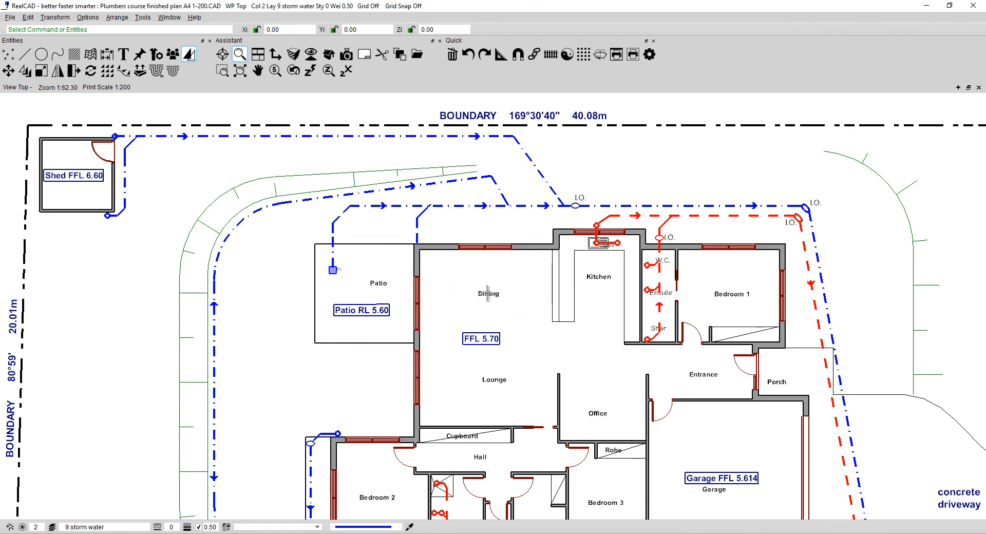
pyautogui.click(487, 293)
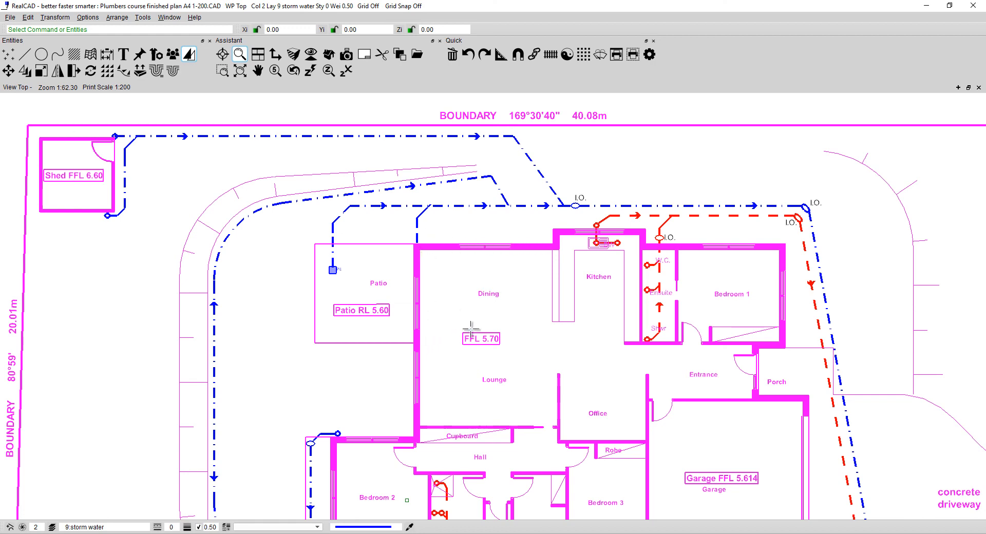
pyautogui.moveTo(446, 315); pyautogui.dragTo(425, 267, button='middle')
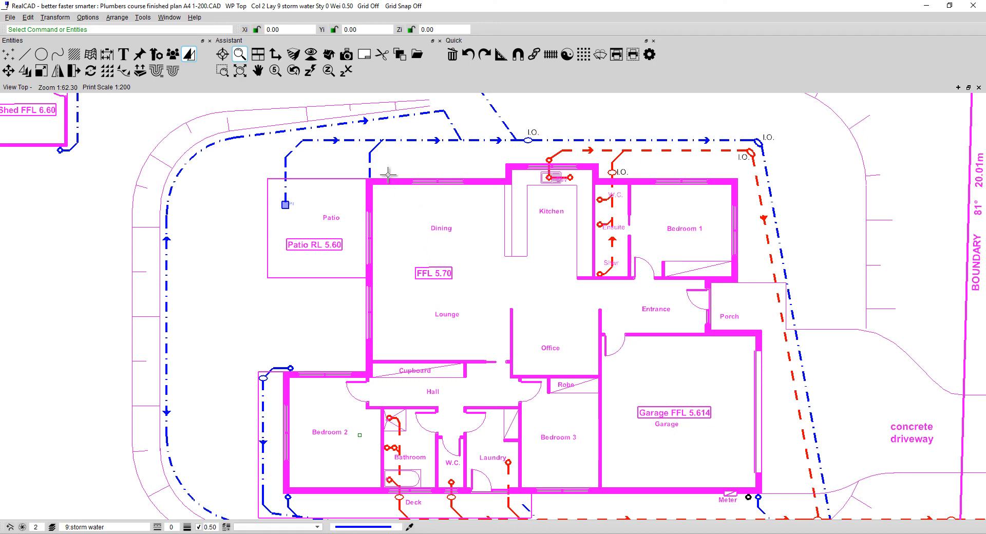
pyautogui.click(382, 54)
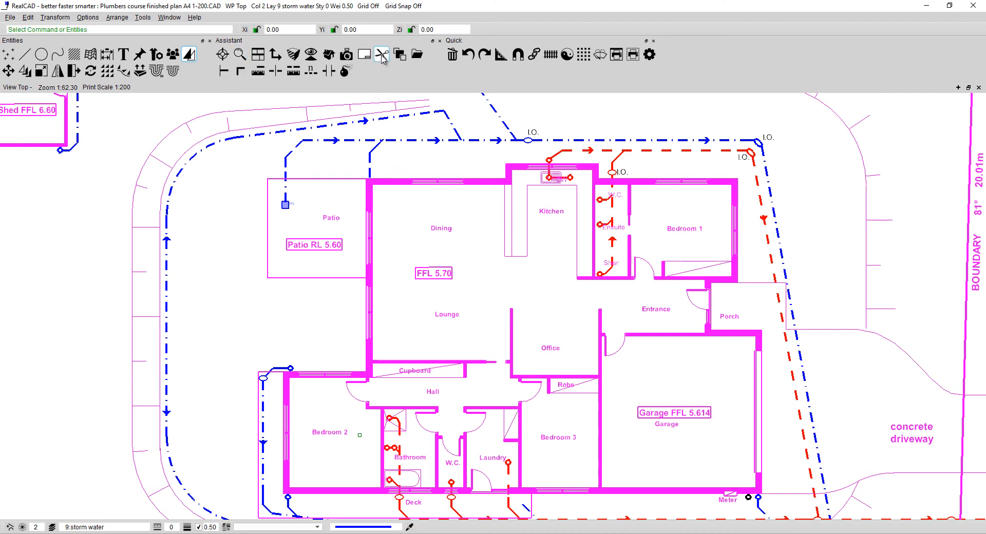
pyautogui.click(346, 71)
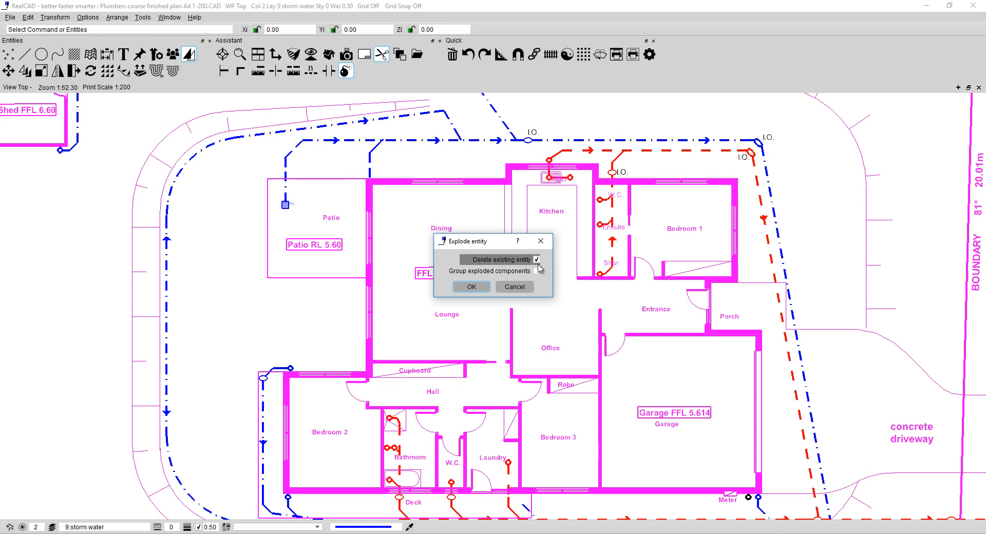
pyautogui.click(486, 287)
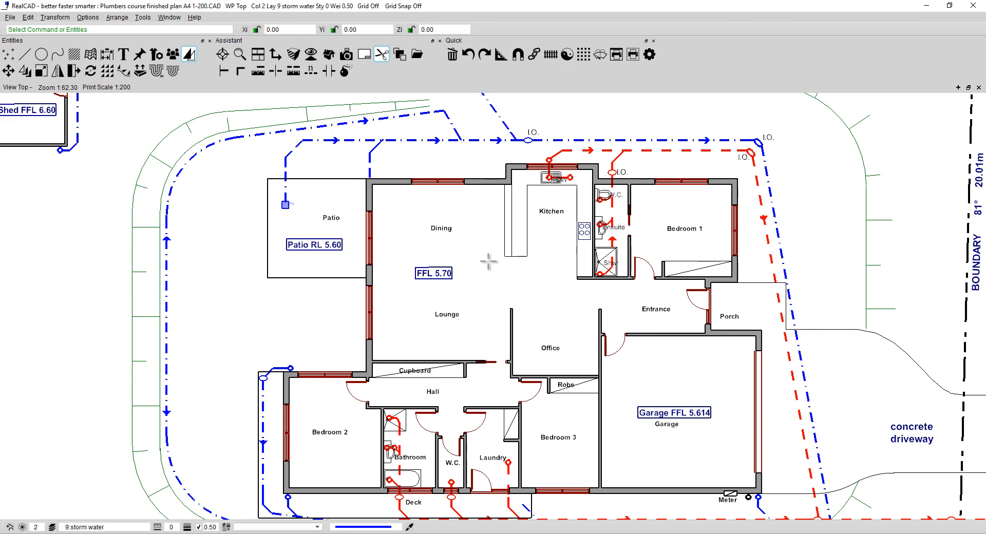
pyautogui.click(444, 227)
# Copy the I.O. label outside the kitchen to beside the red sewer circle at the kitchen window and change its text to "ORG".
pyautogui.scroll(4, 535, 129)
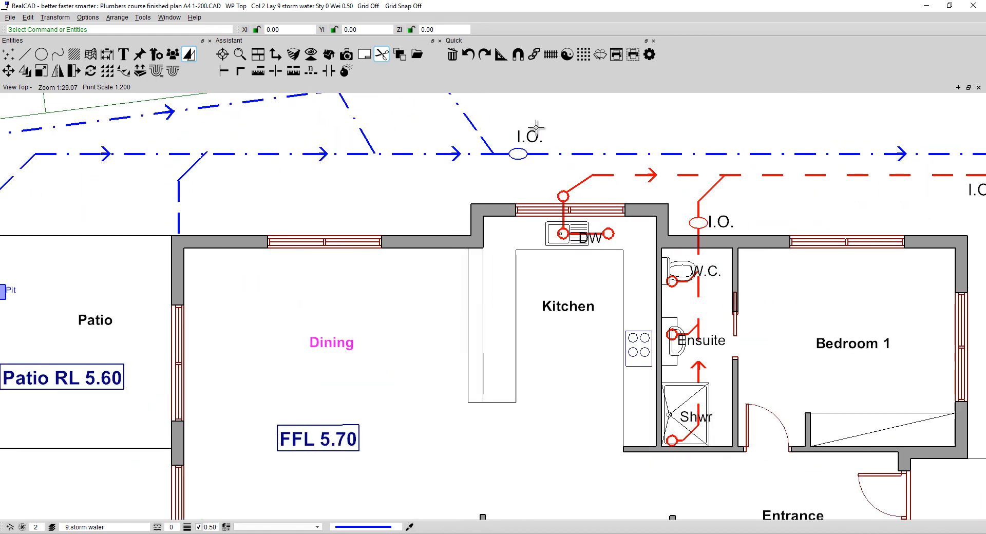
pyautogui.scroll(-2, 536, 128)
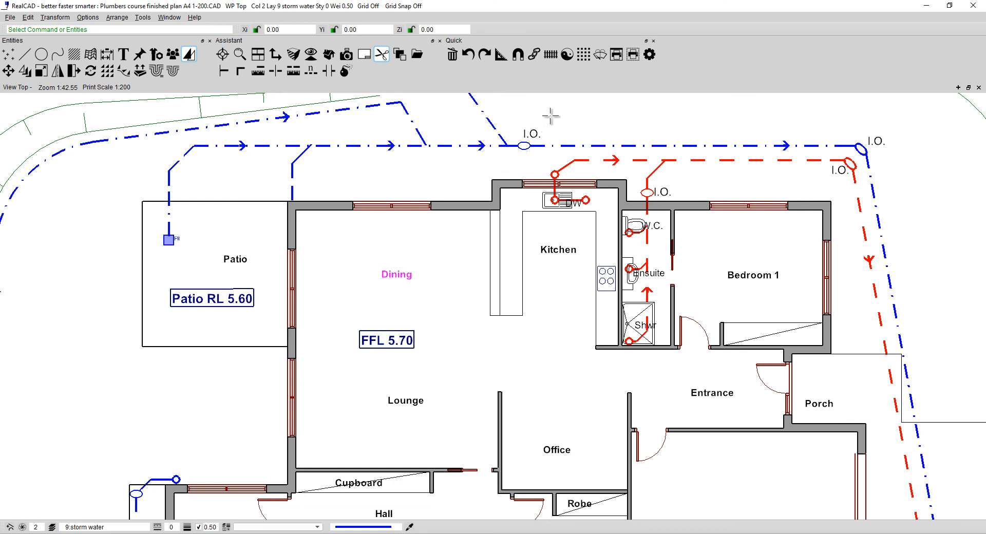
pyautogui.press('Escape')
pyautogui.moveTo(534, 133); pyautogui.dragTo(539, 170)
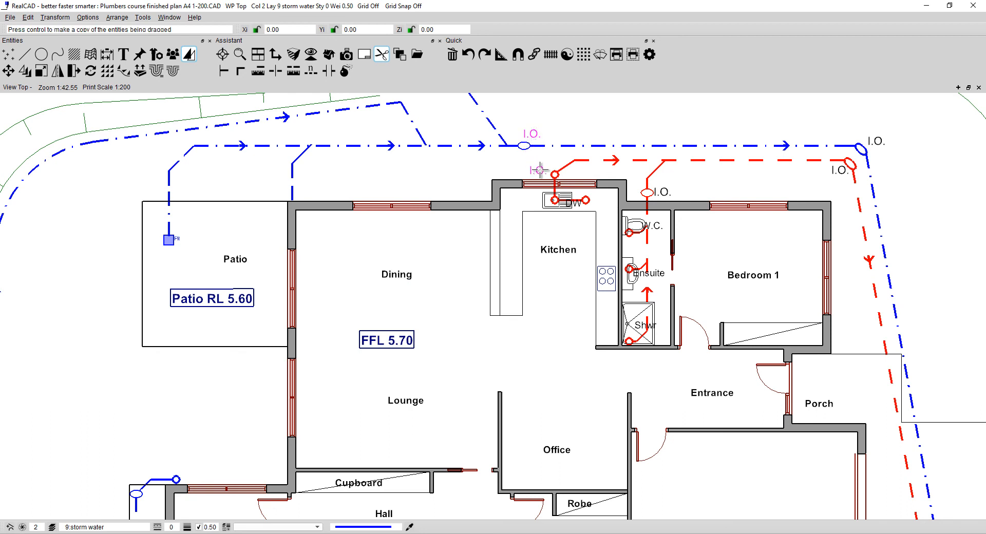
pyautogui.moveTo(539, 169); pyautogui.dragTo(538, 170)
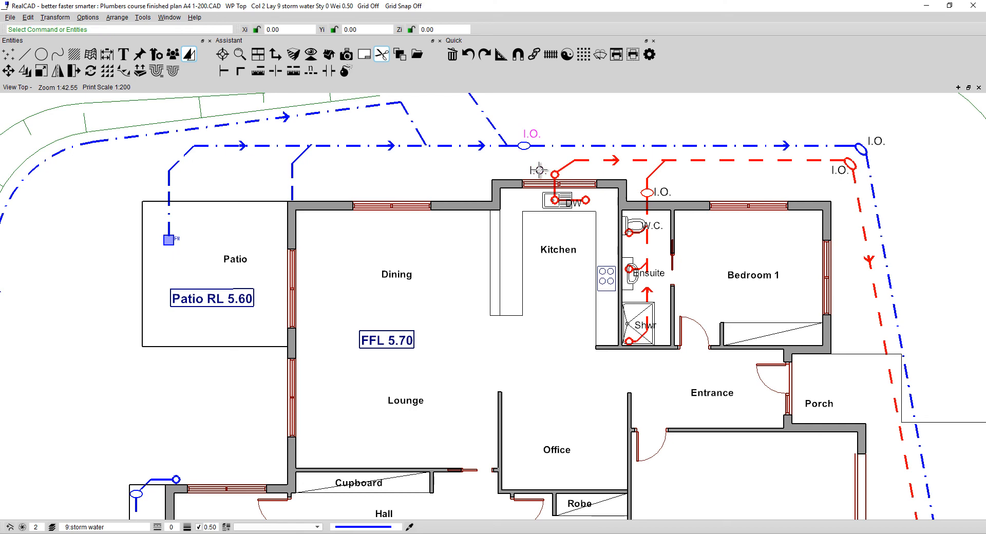
pyautogui.doubleClick(537, 170)
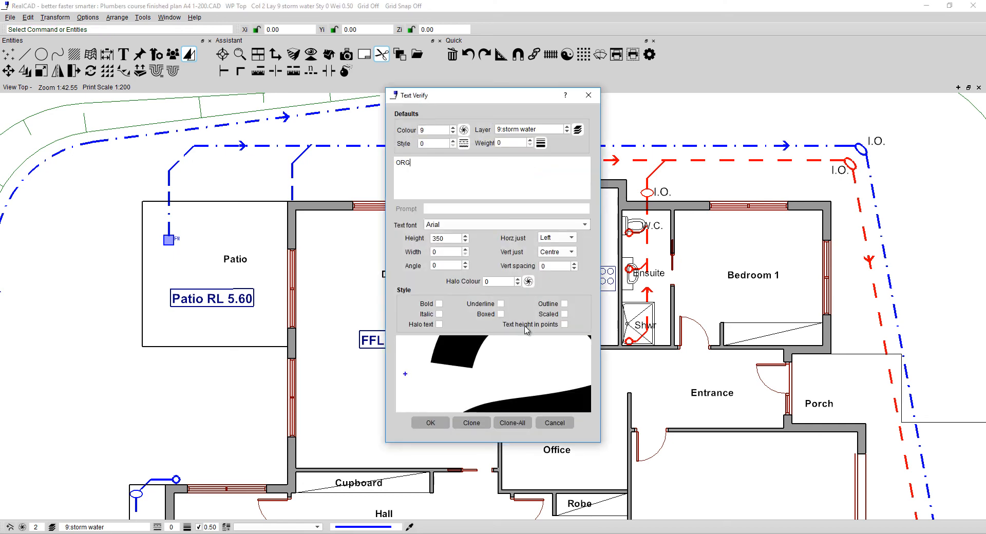
pyautogui.click(434, 423)
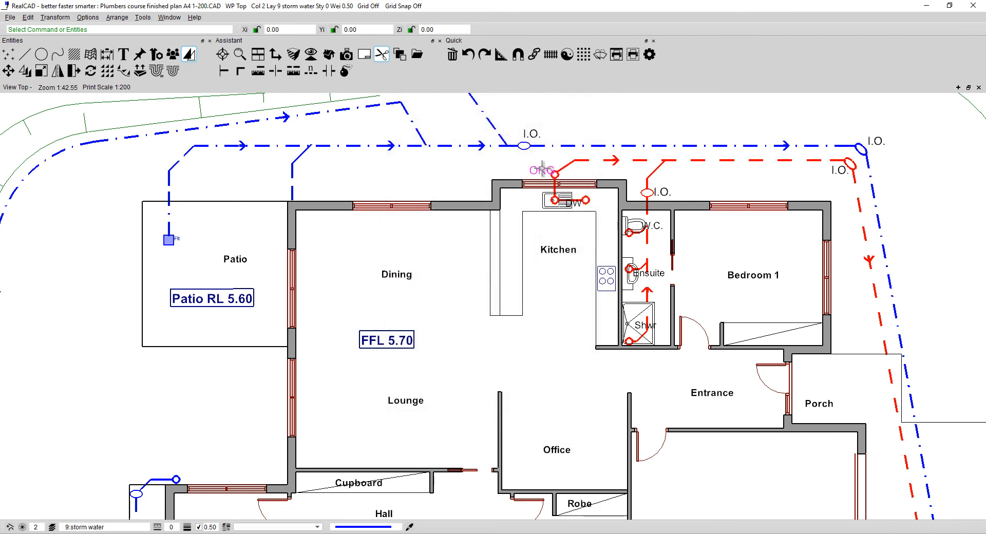
# Turn snap to grid back on and shift the ORG label clear of the red circle outside the kitchen.
pyautogui.moveTo(542, 167); pyautogui.dragTo(537, 169)
pyautogui.click(581, 61)
pyautogui.click(525, 272)
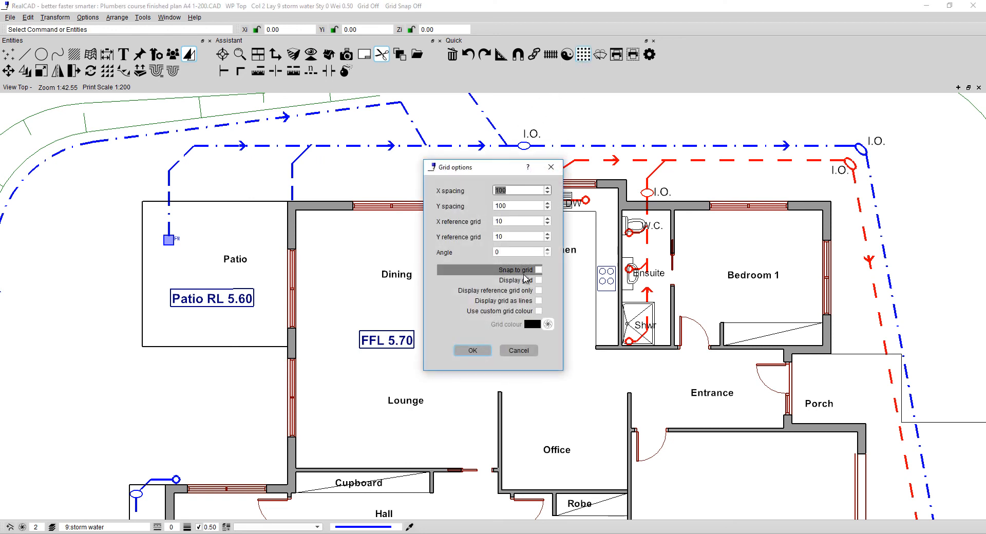
pyautogui.click(472, 350)
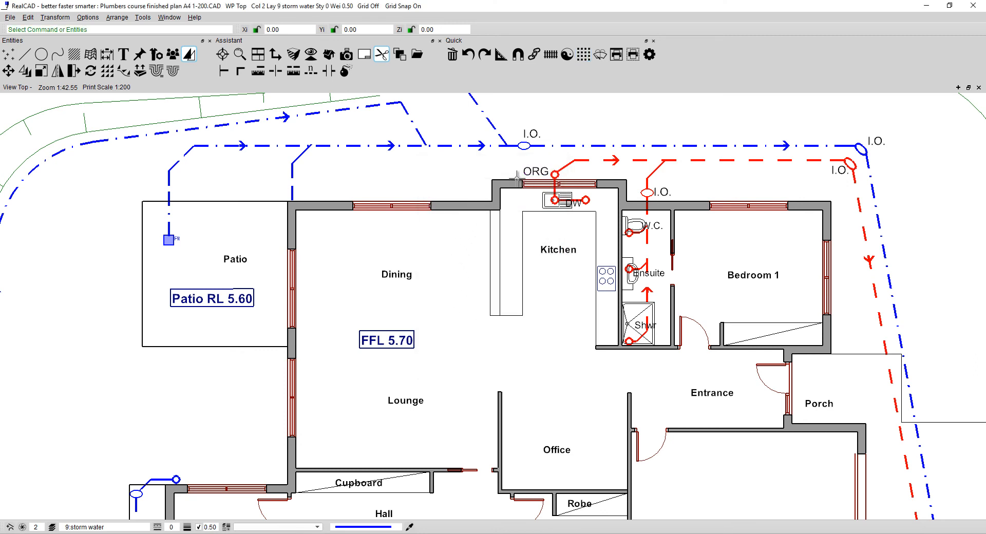
pyautogui.moveTo(532, 169)
pyautogui.mouseDown()
pyautogui.moveTo(486, 170)
pyautogui.moveTo(525, 170)
pyautogui.moveTo(520, 159)
pyautogui.moveTo(517, 173)
pyautogui.moveTo(529, 171)
pyautogui.mouseUp()
# Shift the I.O. label outside the ensuite clear of its red ellipse, and move the W.C. label above the toilet's waste pipe.
pyautogui.scroll(3, 669, 189)
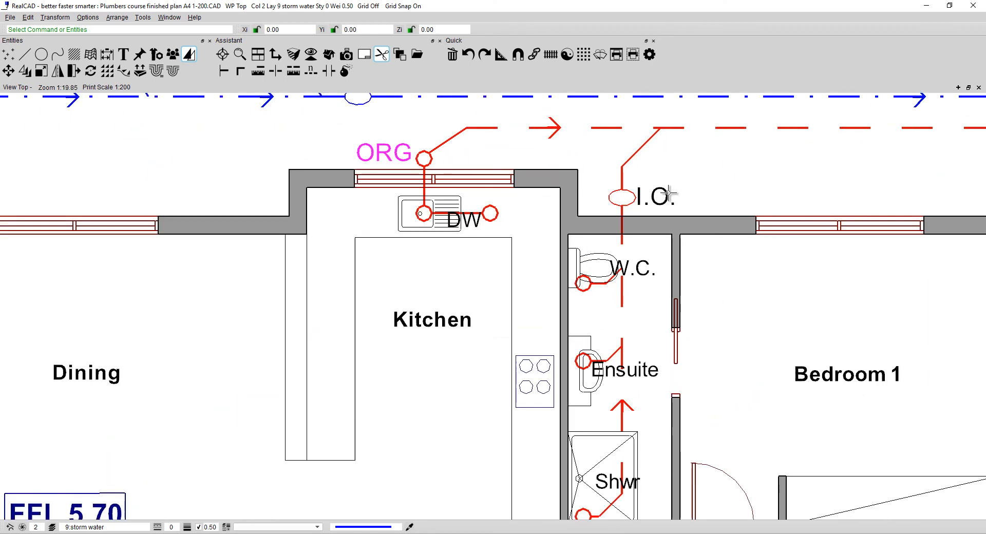
pyautogui.click(626, 198)
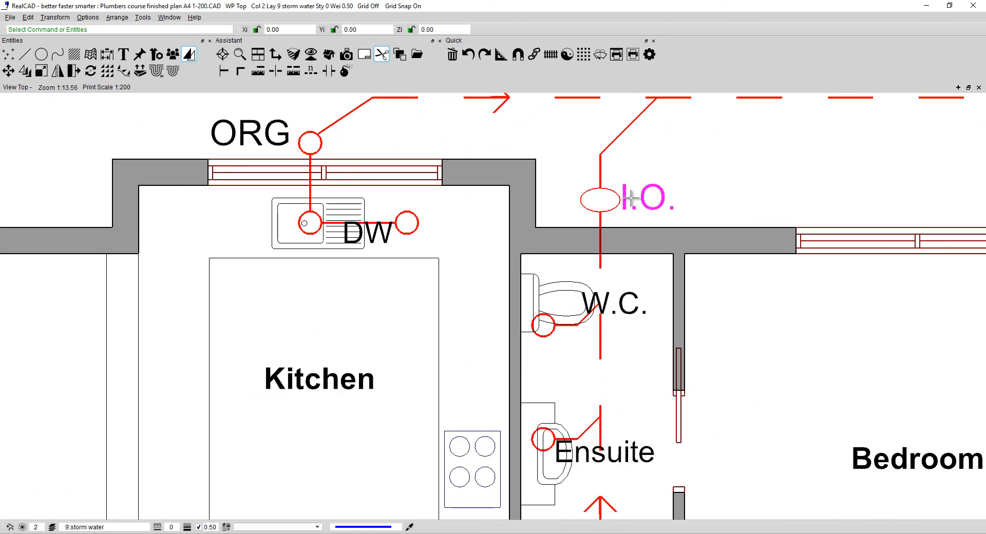
pyautogui.moveTo(626, 198); pyautogui.dragTo(636, 198)
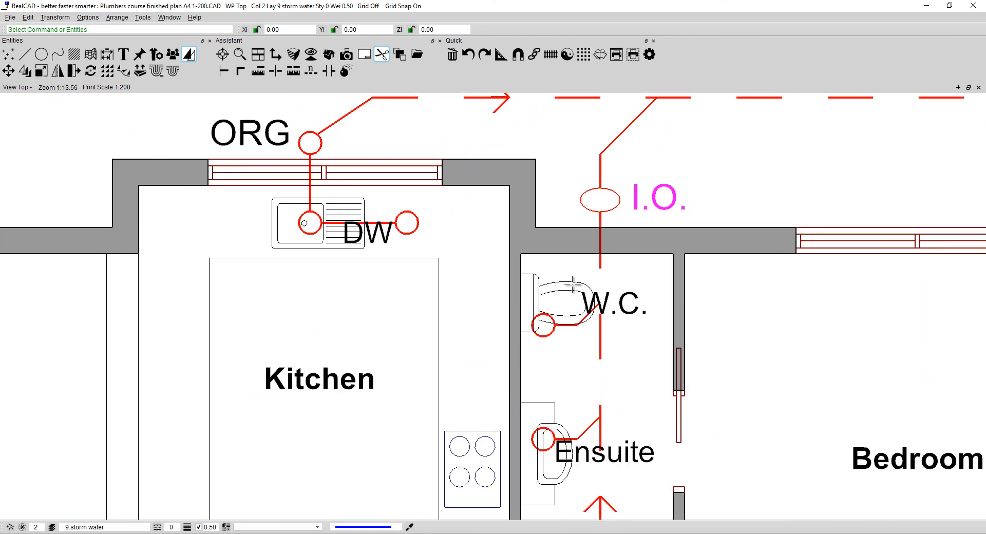
pyautogui.click(607, 298)
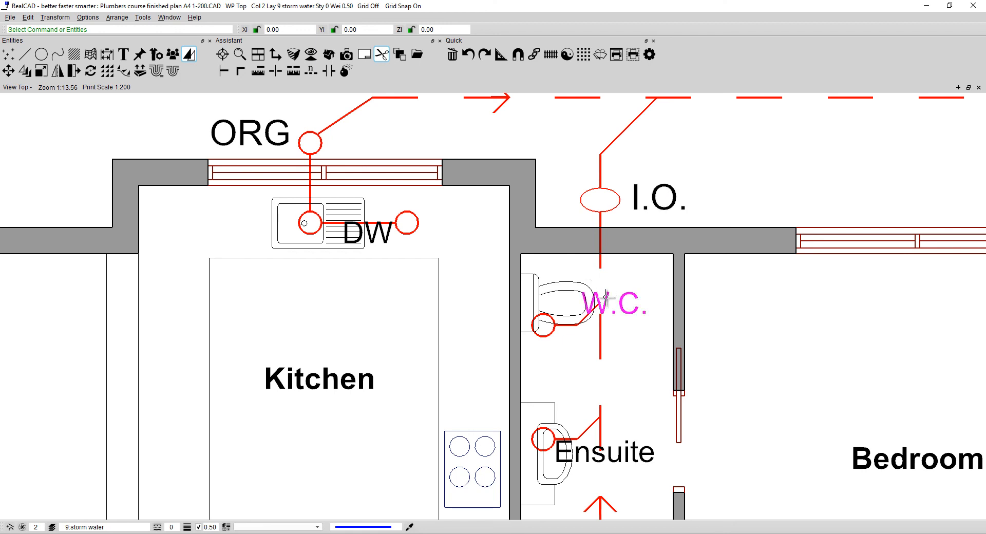
pyautogui.moveTo(605, 298); pyautogui.dragTo(568, 280)
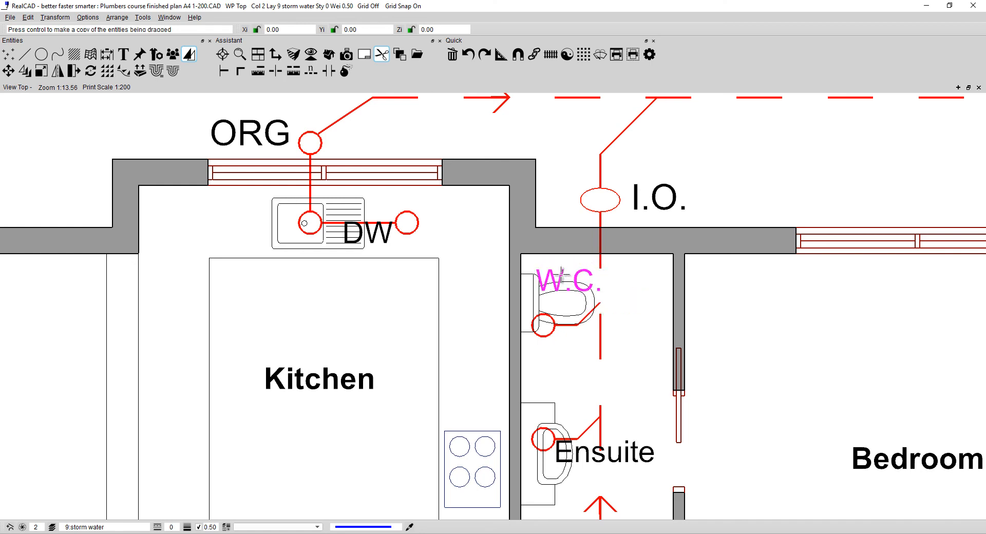
# Move the Ensuite label down below the basin's waste branch and the Shwr label up, clear of the shower's waste branch.
pyautogui.moveTo(567, 389); pyautogui.dragTo(552, 266, button='middle')
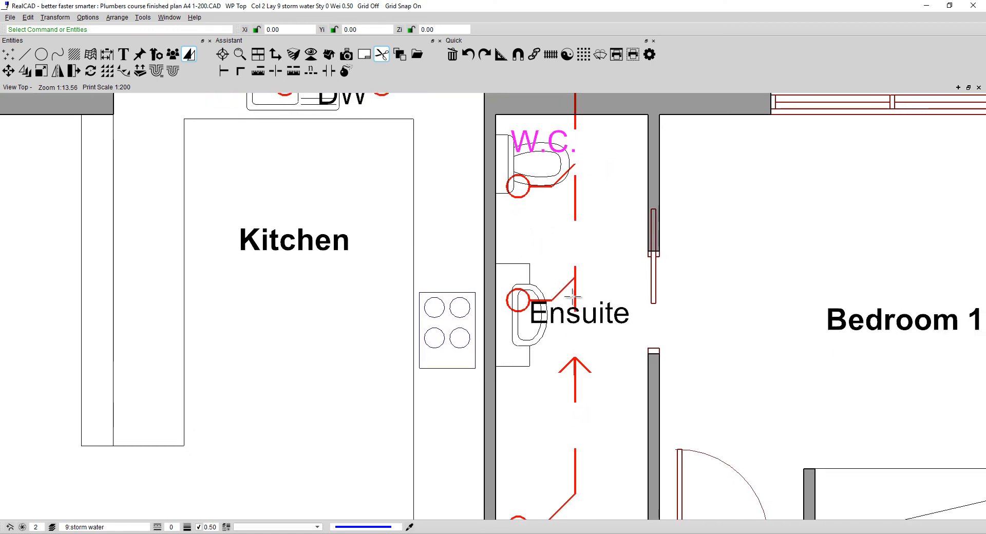
pyautogui.click(588, 318)
pyautogui.moveTo(590, 323); pyautogui.dragTo(588, 345)
pyautogui.scroll(-2, 591, 286)
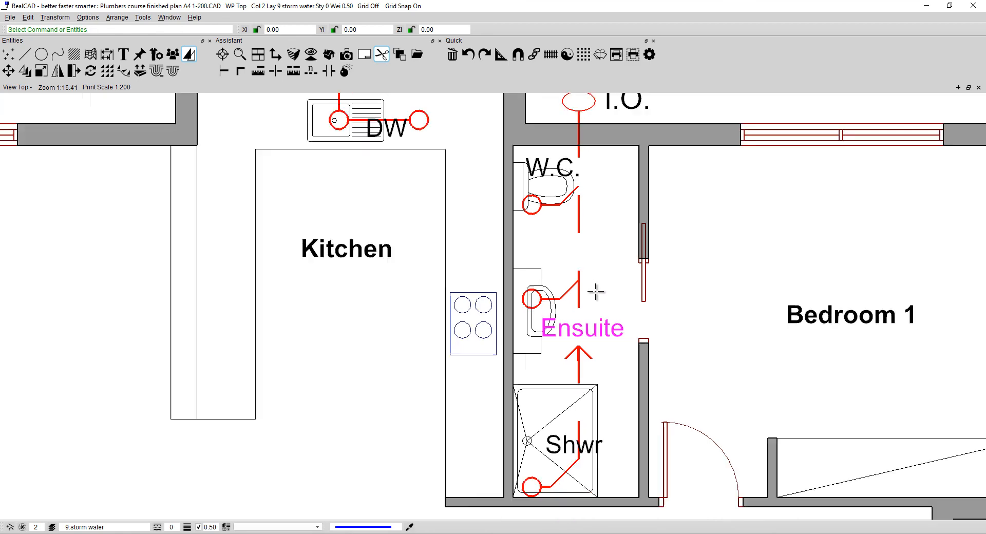
pyautogui.moveTo(596, 291); pyautogui.dragTo(557, 180, button='middle')
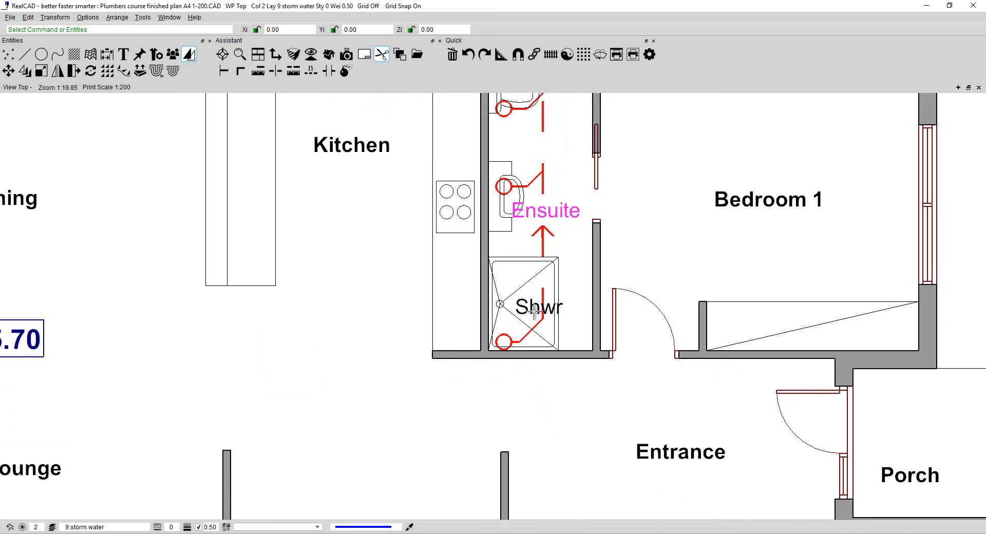
pyautogui.moveTo(529, 314); pyautogui.dragTo(536, 284)
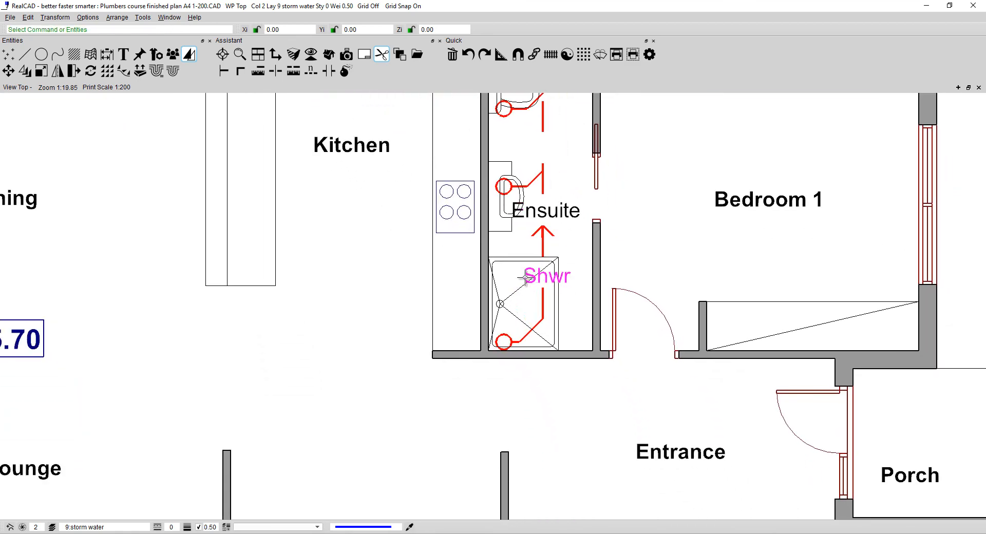
# Delete the shower, basin and toilet symbols from the ensuite, keeping the red waste pipes and labels.
pyautogui.click(514, 261)
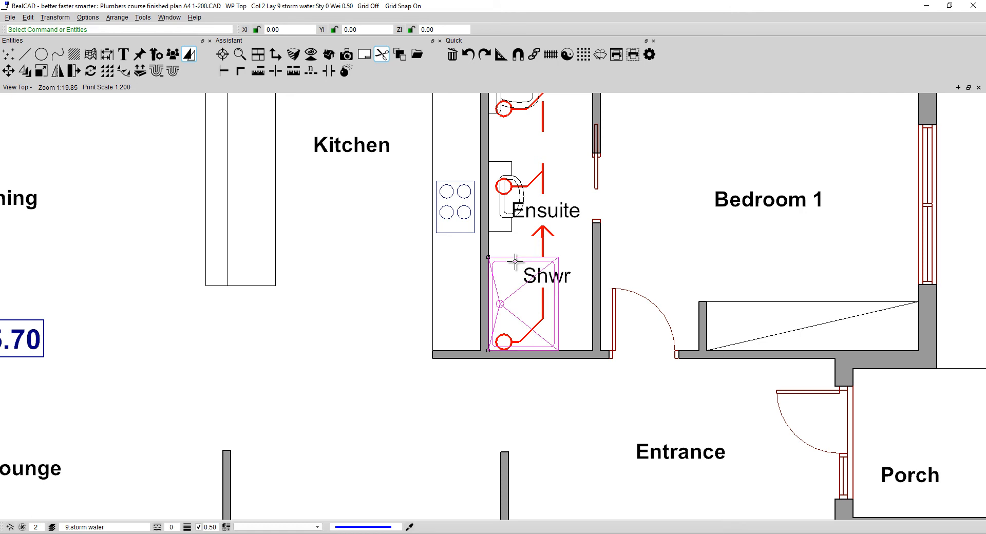
pyautogui.press('Delete')
pyautogui.click(511, 226)
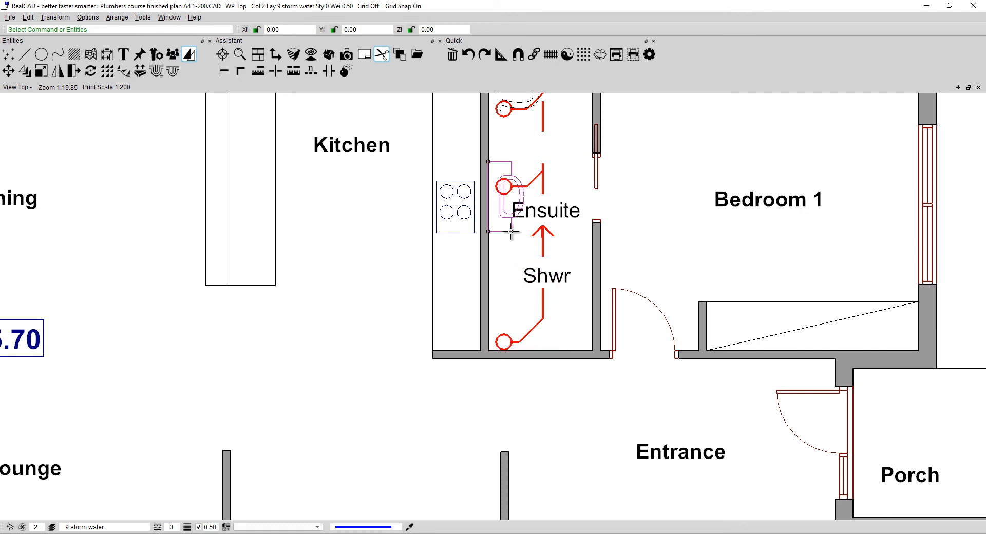
pyautogui.press('Delete')
pyautogui.scroll(2, 522, 158)
pyautogui.moveTo(522, 158); pyautogui.dragTo(528, 299, button='middle')
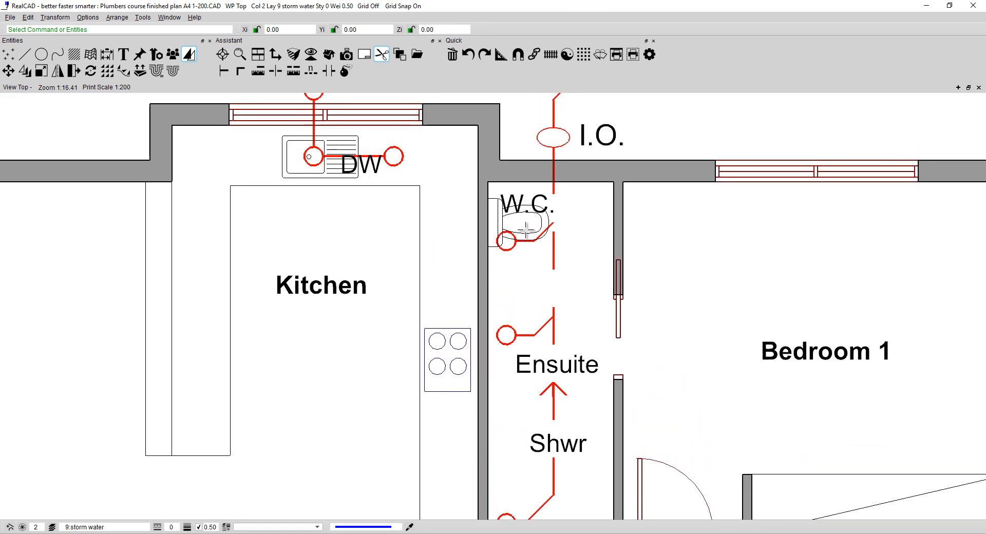
pyautogui.click(527, 234)
pyautogui.press('Delete')
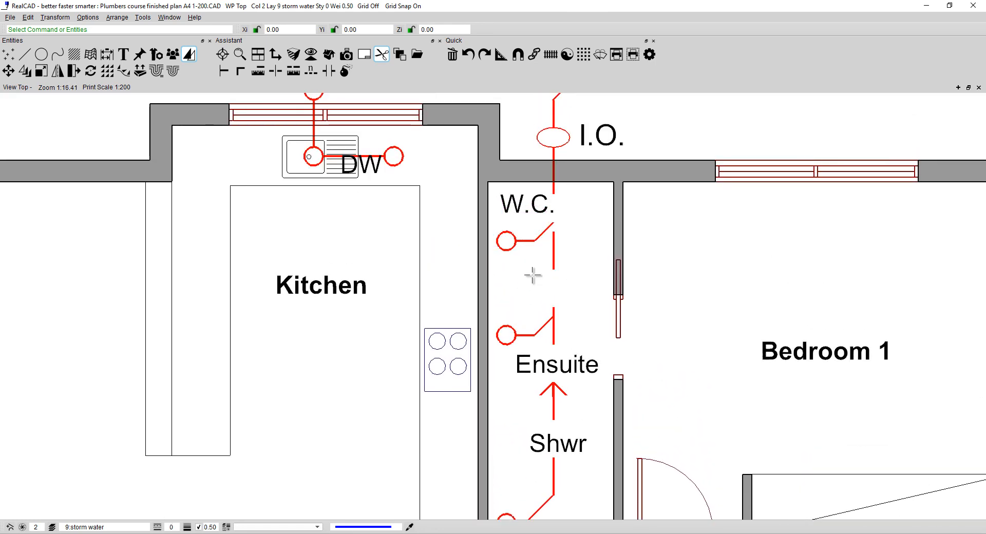
# Delete the kitchen sink symbol and move the DW label down, clear of the red waste pipe.
pyautogui.click(331, 168)
pyautogui.press('Delete')
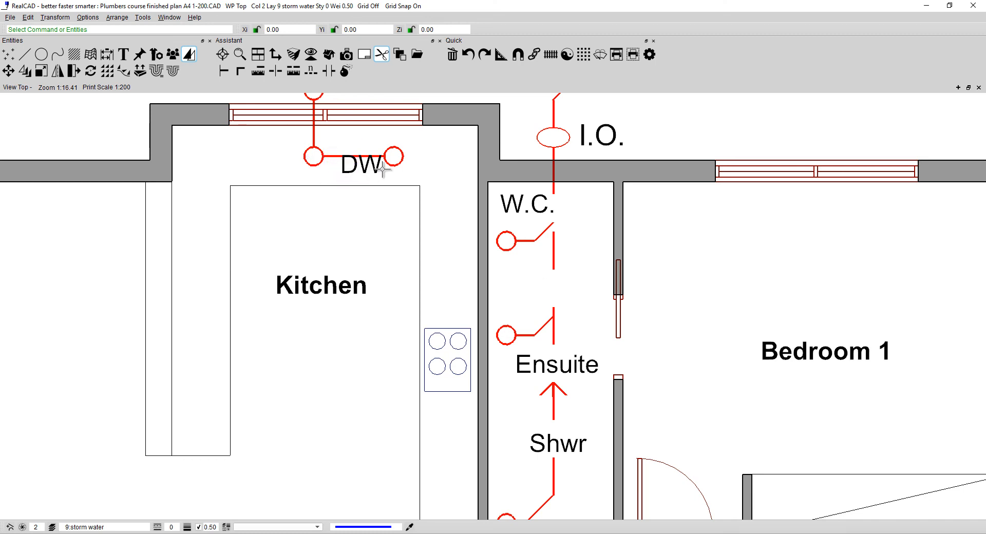
pyautogui.moveTo(375, 167); pyautogui.dragTo(376, 176)
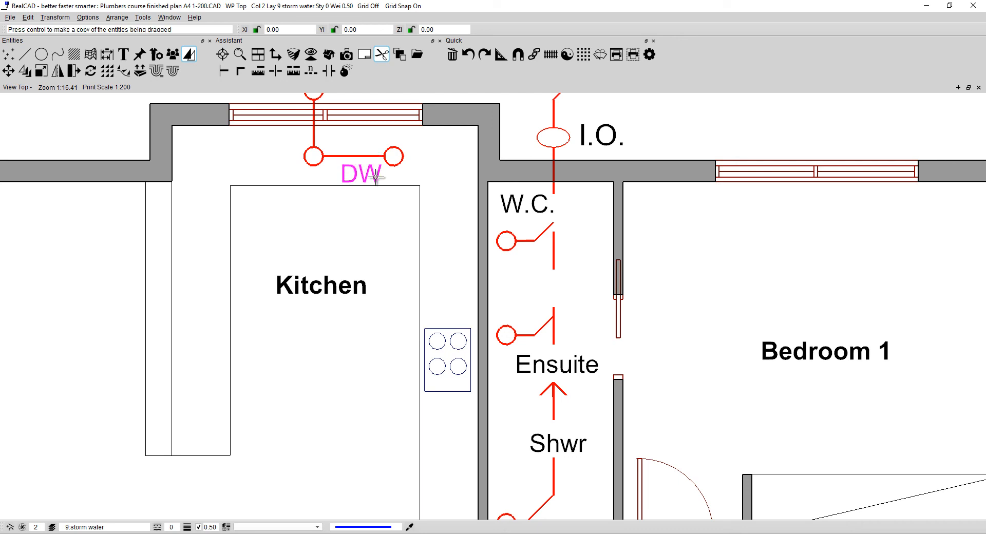
pyautogui.click(373, 224)
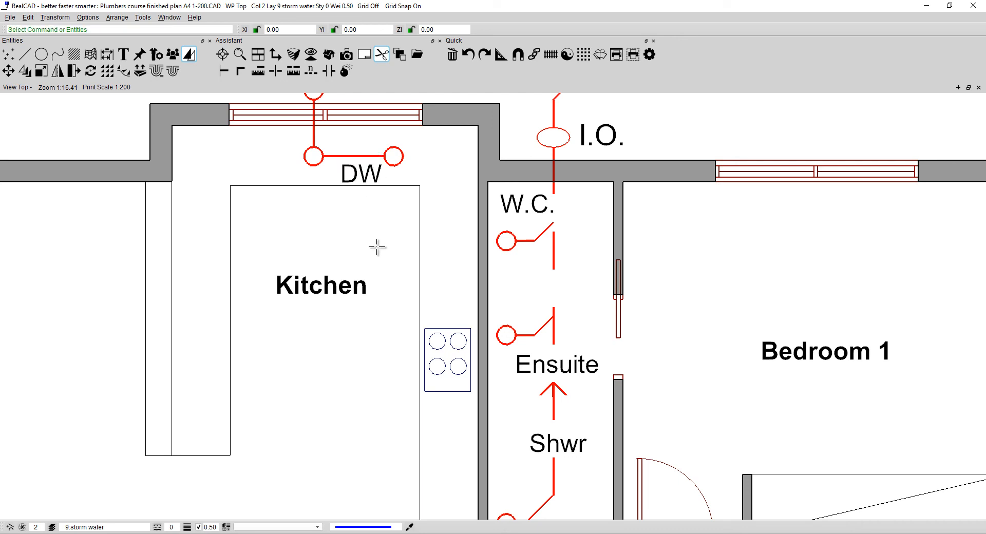
# Copy the DW label to beneath the red circle on the kitchen's sink waste and change the copy's text to "Sink".
pyautogui.click(354, 165)
pyautogui.moveTo(354, 166); pyautogui.dragTo(271, 174)
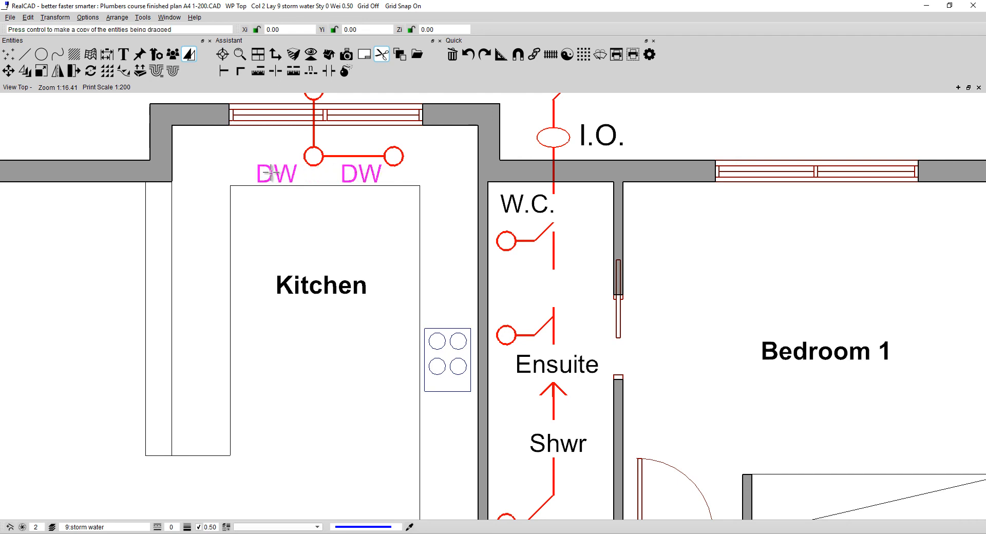
pyautogui.moveTo(271, 174); pyautogui.dragTo(271, 174)
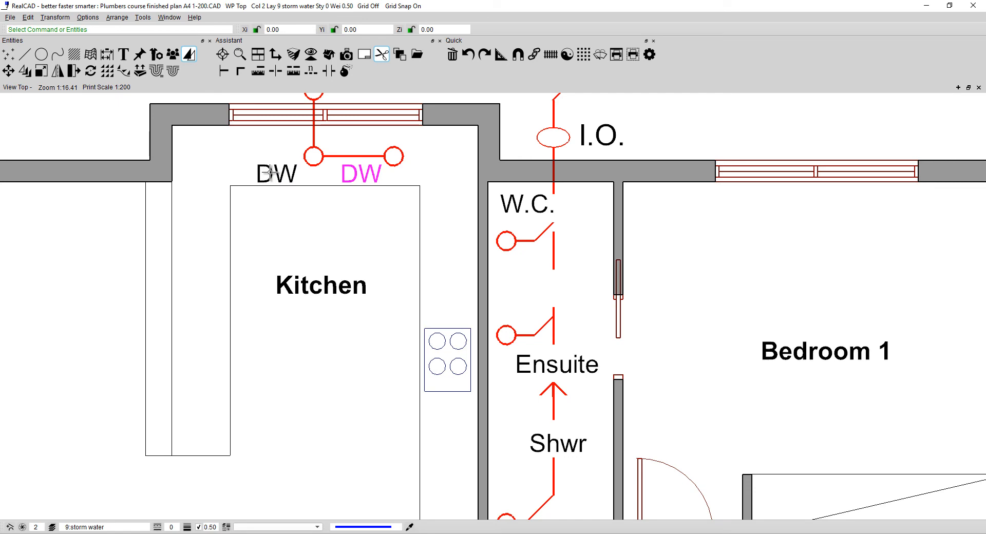
pyautogui.doubleClick(272, 175)
pyautogui.write('S')
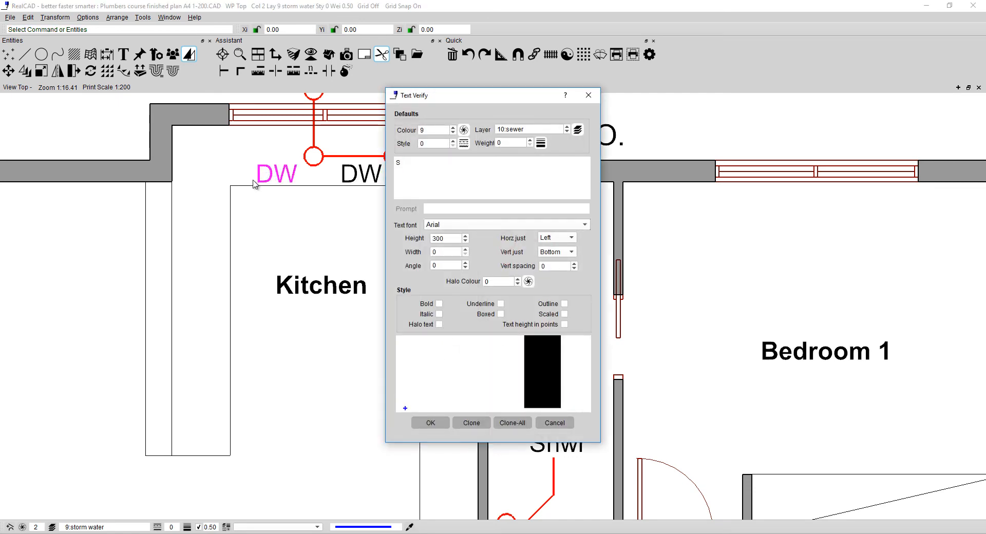
pyautogui.write('ink')
pyautogui.click(426, 423)
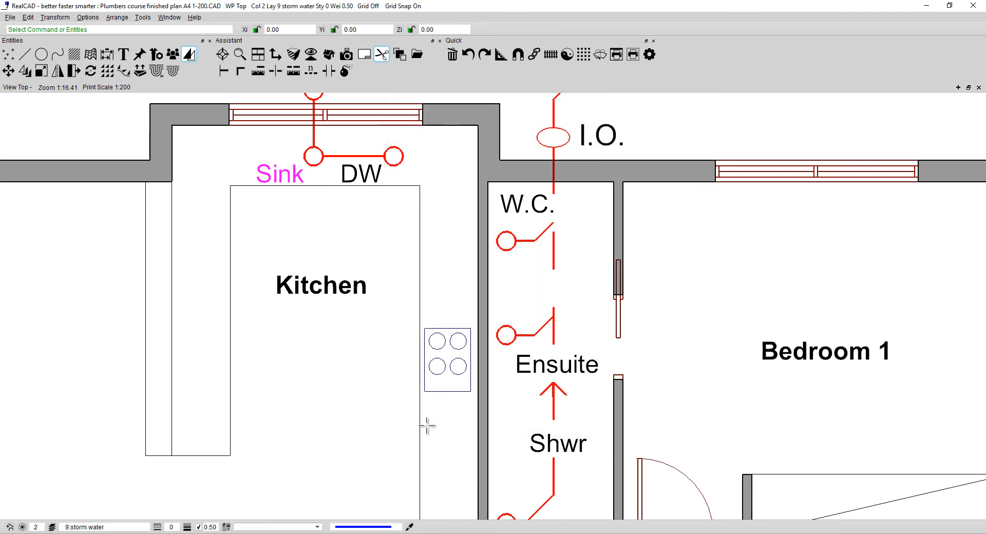
pyautogui.click(327, 225)
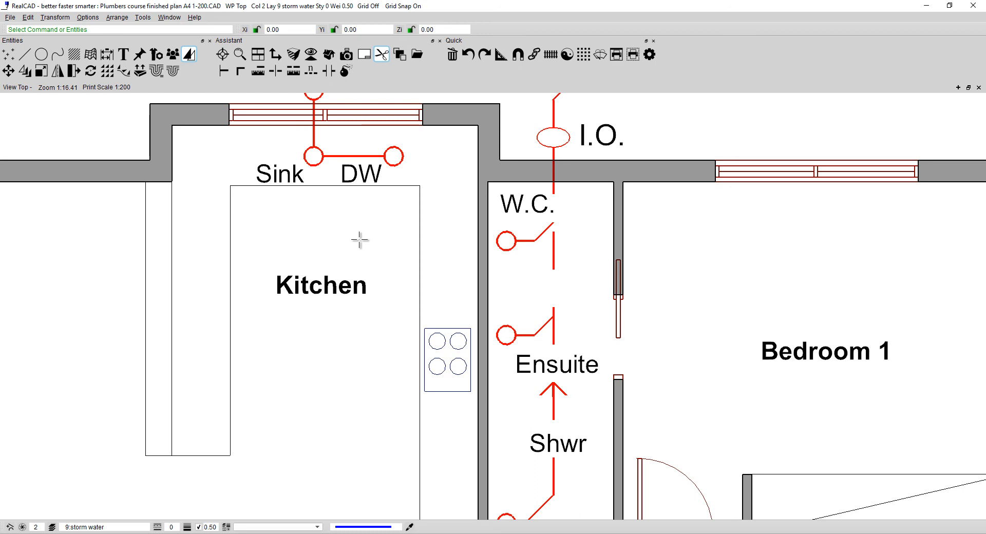
# Clone the drawing attributes of the I.O. label at the stormwater bend outside Bedroom 1 for use in new text.
pyautogui.scroll(-3, 360, 239)
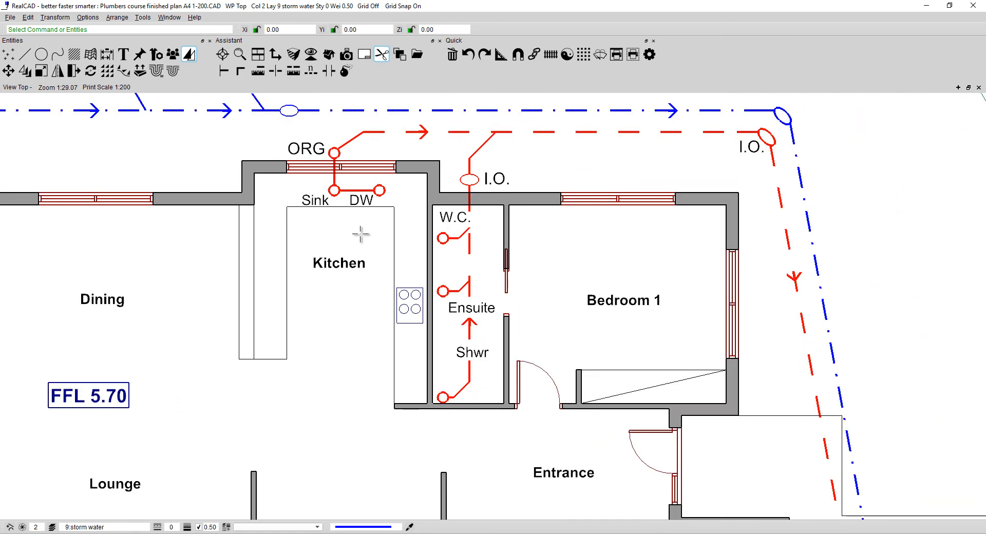
pyautogui.scroll(-2, 360, 234)
pyautogui.moveTo(660, 336); pyautogui.dragTo(507, 292, button='middle')
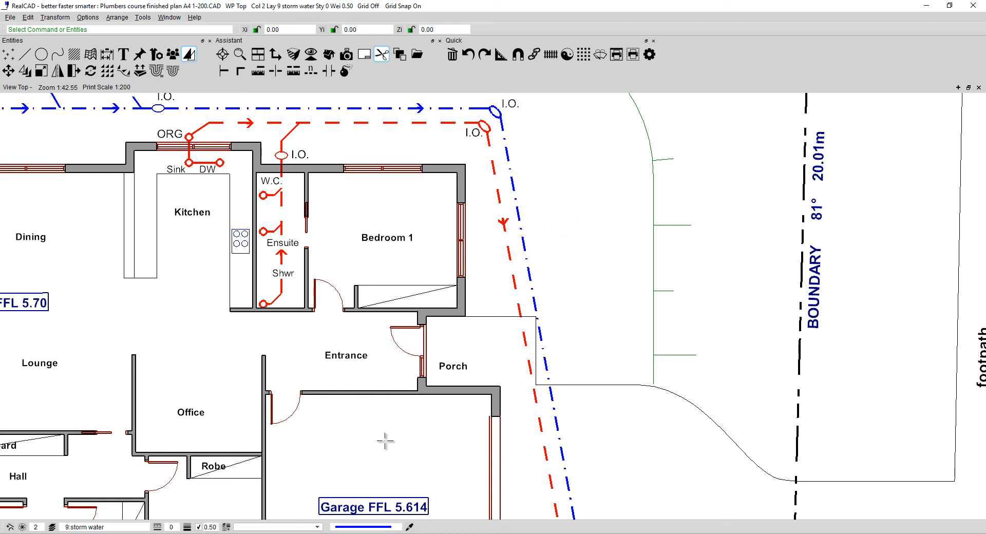
pyautogui.click(410, 527)
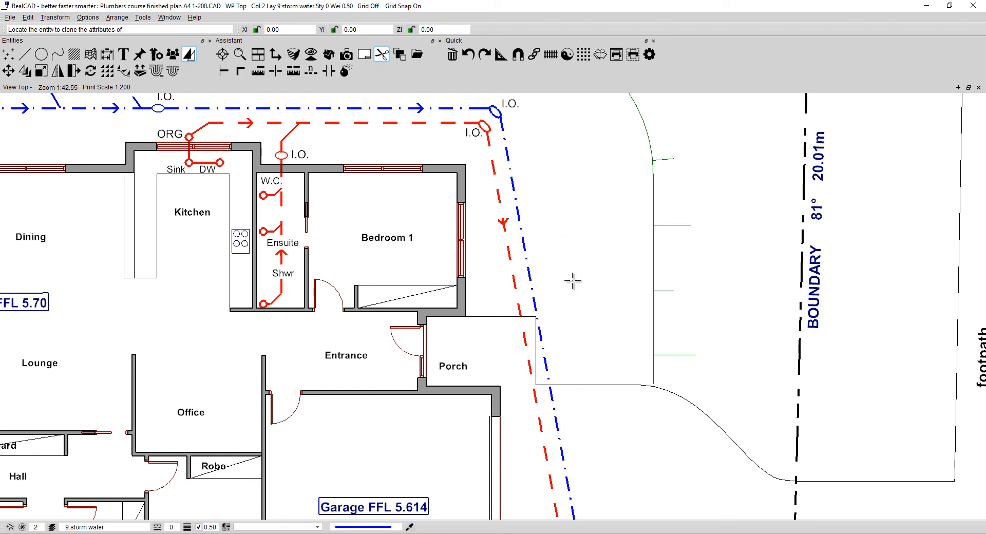
pyautogui.click(511, 103)
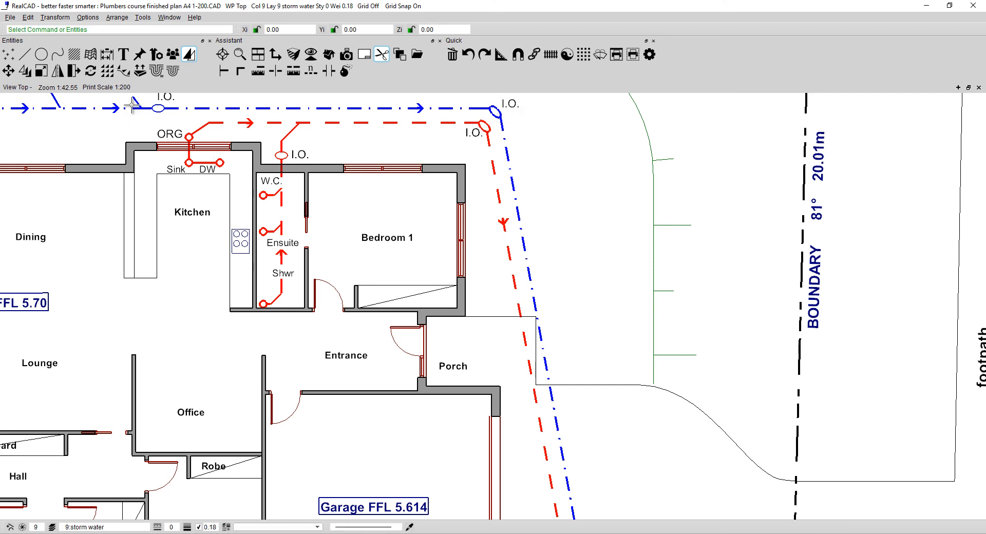
# Create text by rotation reading "DN100 SEW. @ Min. 1.65%" with a height of 350.
pyautogui.click(126, 57)
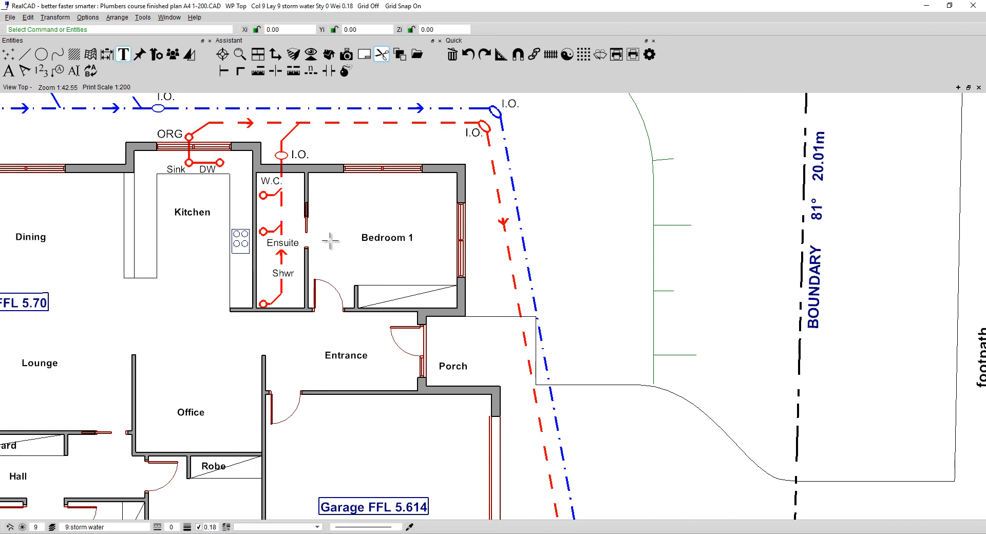
pyautogui.click(26, 71)
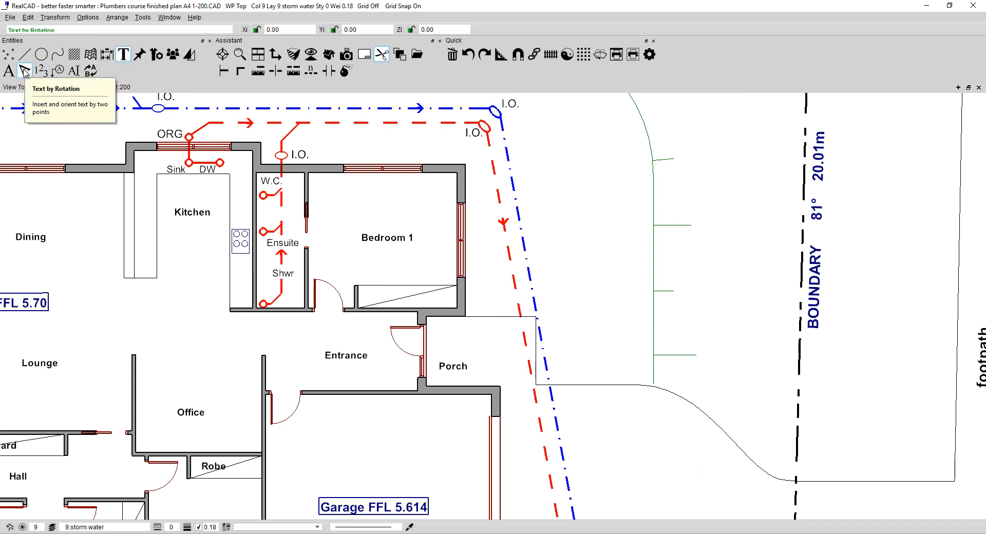
pyautogui.click(26, 74)
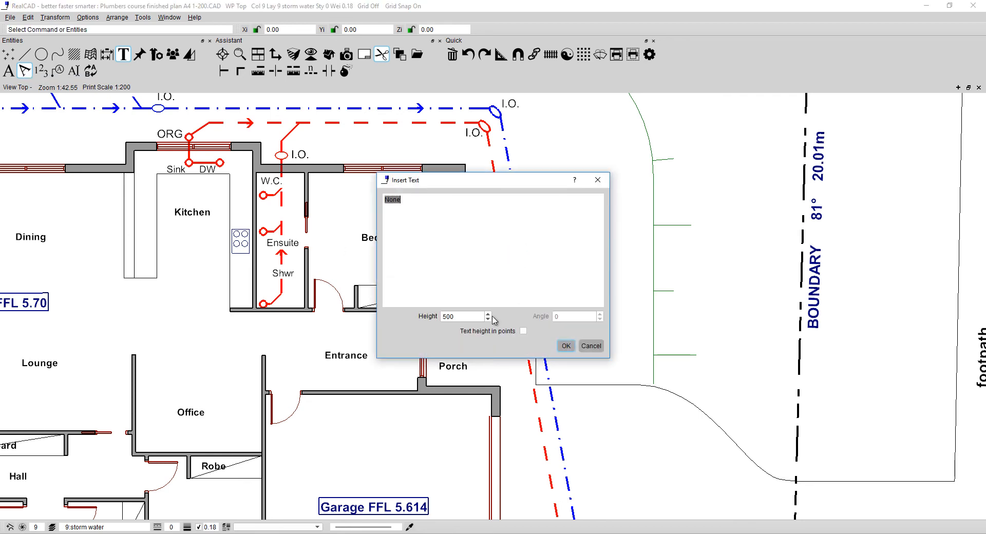
pyautogui.click(468, 320)
pyautogui.moveTo(468, 318); pyautogui.dragTo(437, 318)
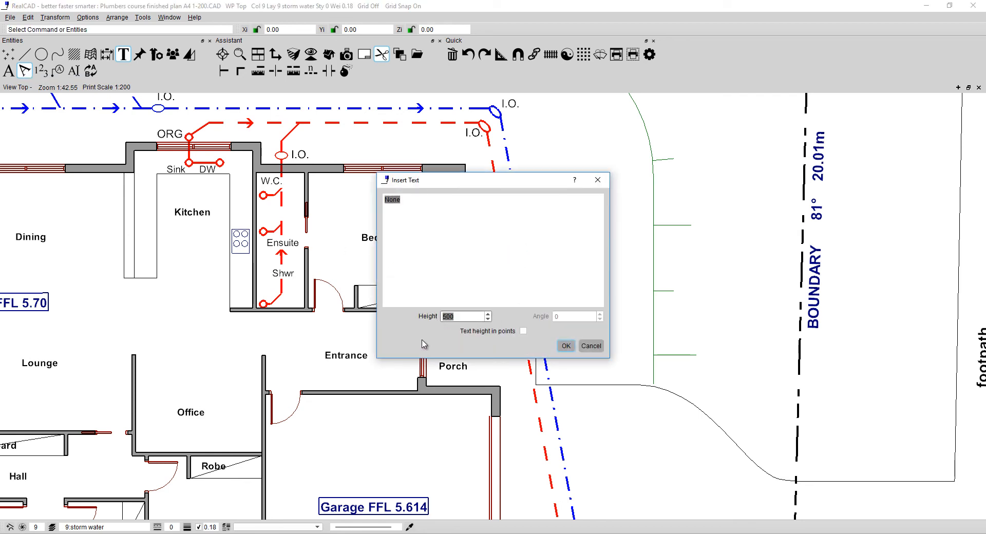
pyautogui.write('350')
pyautogui.click(420, 199)
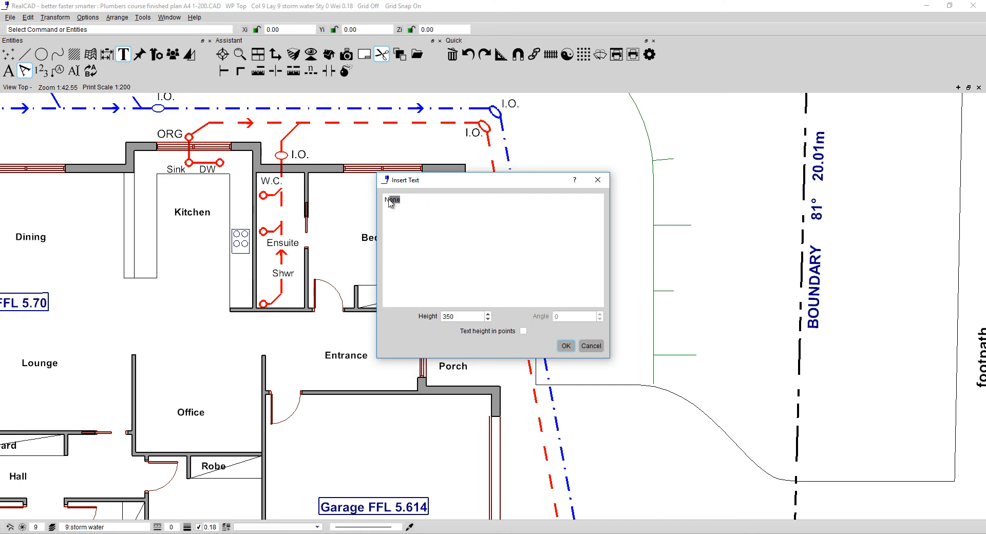
pyautogui.moveTo(396, 201); pyautogui.dragTo(381, 201)
pyautogui.write('DN100 SEW. @ Min. 1.65%')
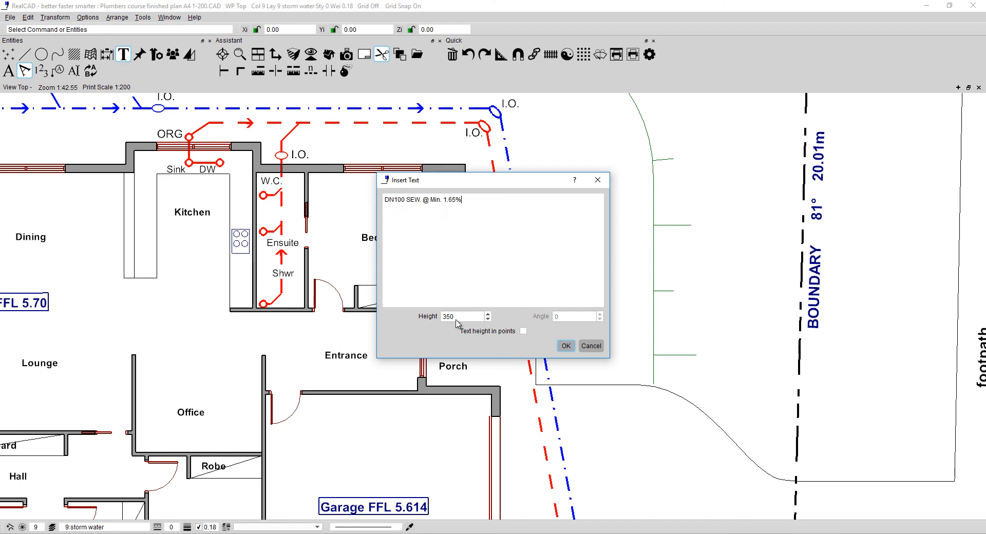
pyautogui.click(566, 346)
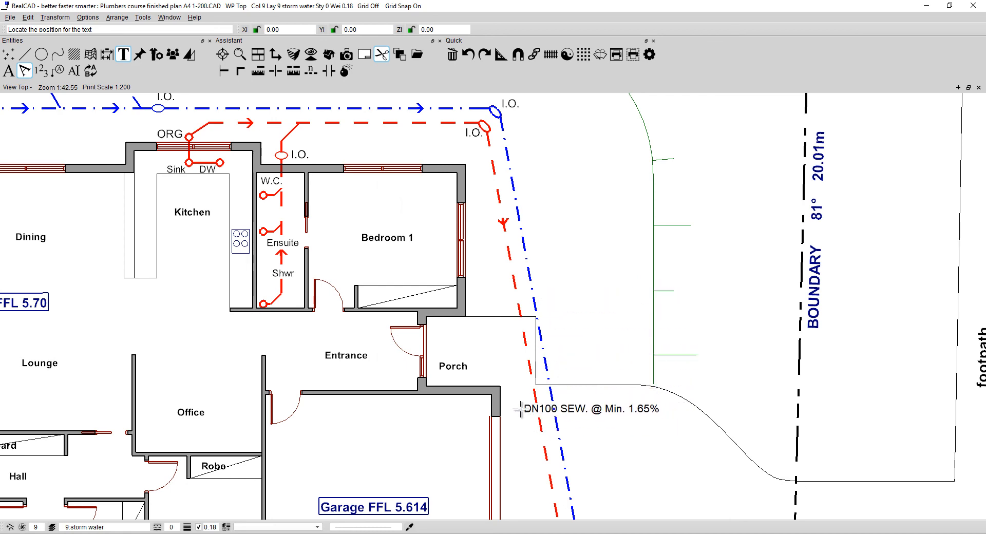
# Place the sewer pipe text between the garage door and the dashed red sewer line, oriented parallel to the line.
pyautogui.moveTo(532, 406)
pyautogui.mouseDown(button='middle')
pyautogui.moveTo(528, 357)
pyautogui.moveTo(472, 229)
pyautogui.mouseUp(button='middle')
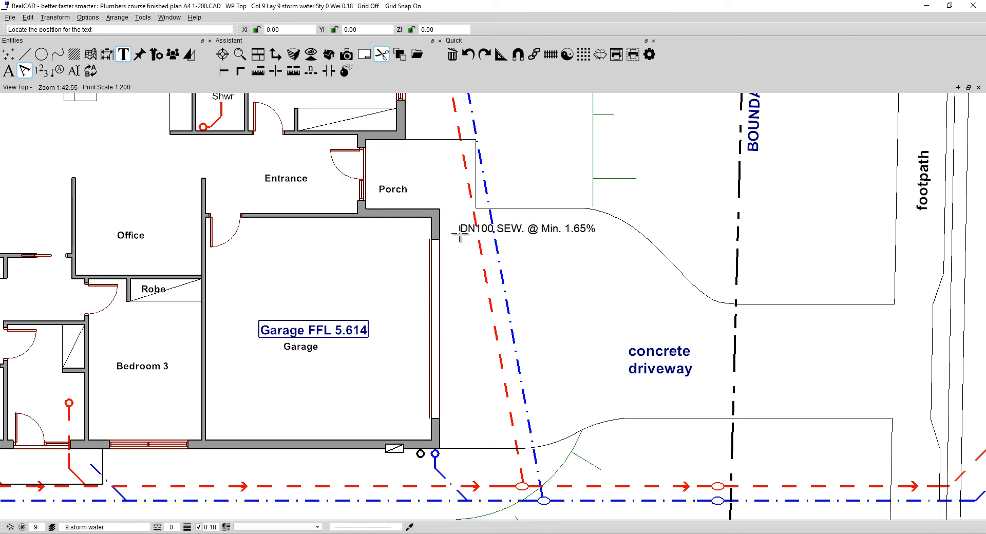
pyautogui.click(457, 232)
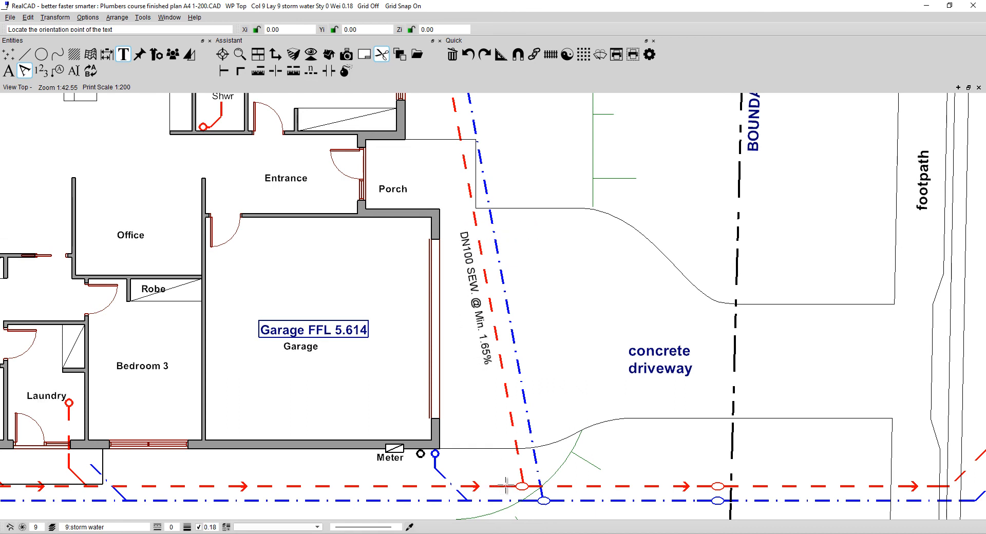
pyautogui.click(506, 485)
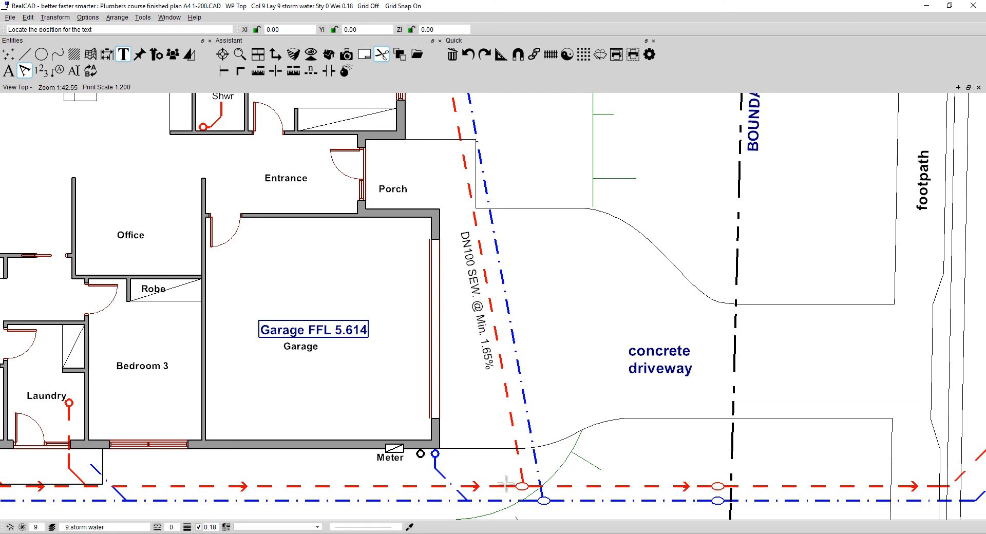
# Copy the DN100 SEW. pipe text beside the garage door across to the blue dash-dot stormwater line.
pyautogui.press('Escape')
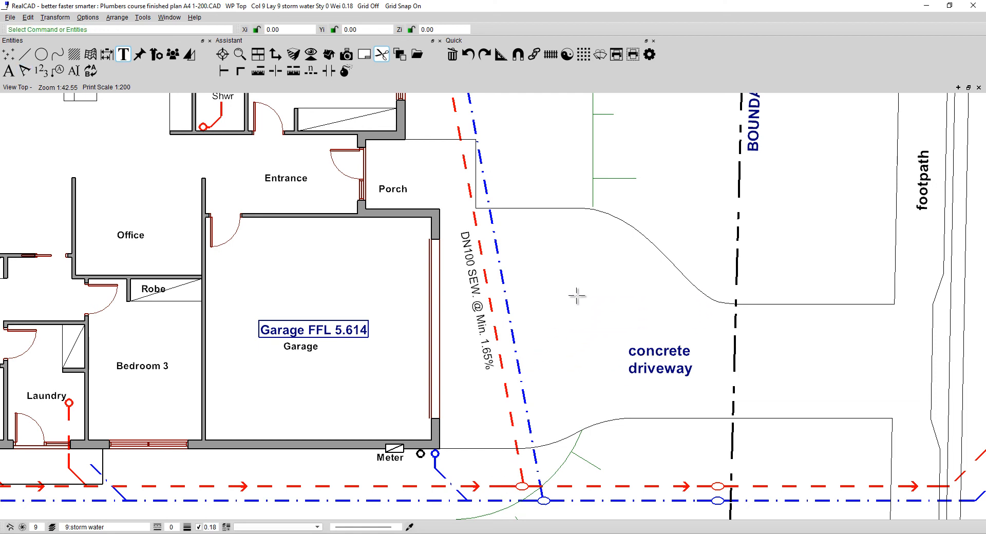
pyautogui.click(477, 307)
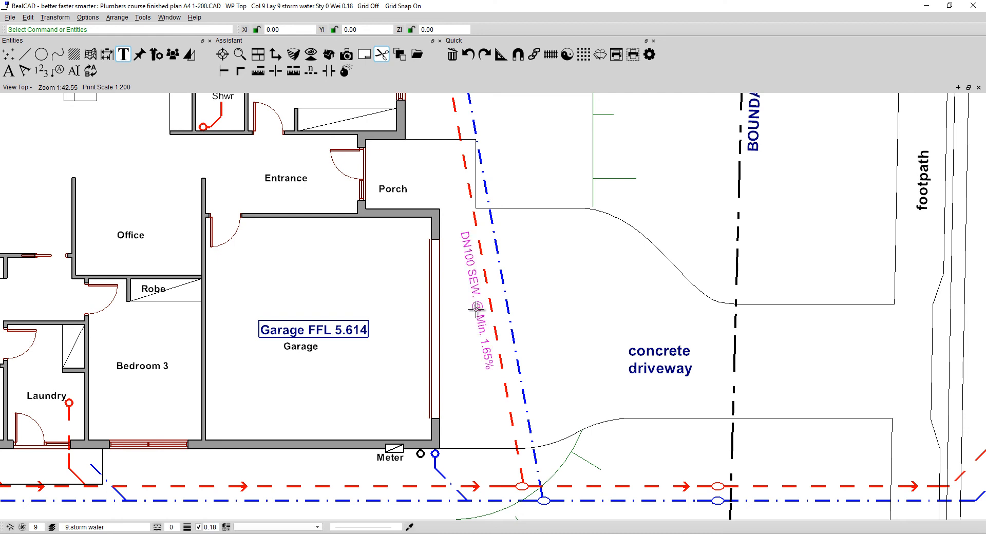
pyautogui.moveTo(476, 306); pyautogui.dragTo(517, 304)
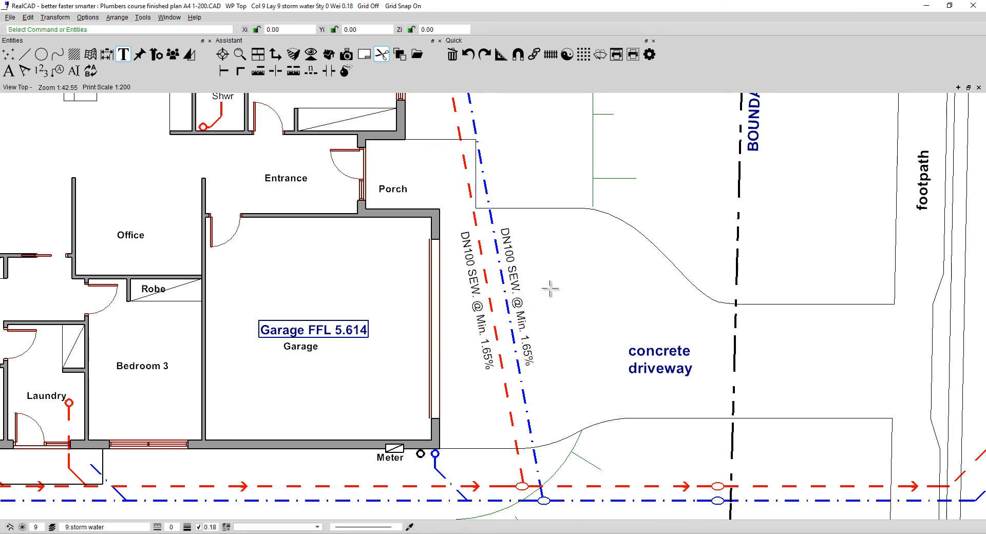
# Change the copied text on the stormwater line to read "DN90 S.W. @ Min. 1%".
pyautogui.doubleClick(513, 263)
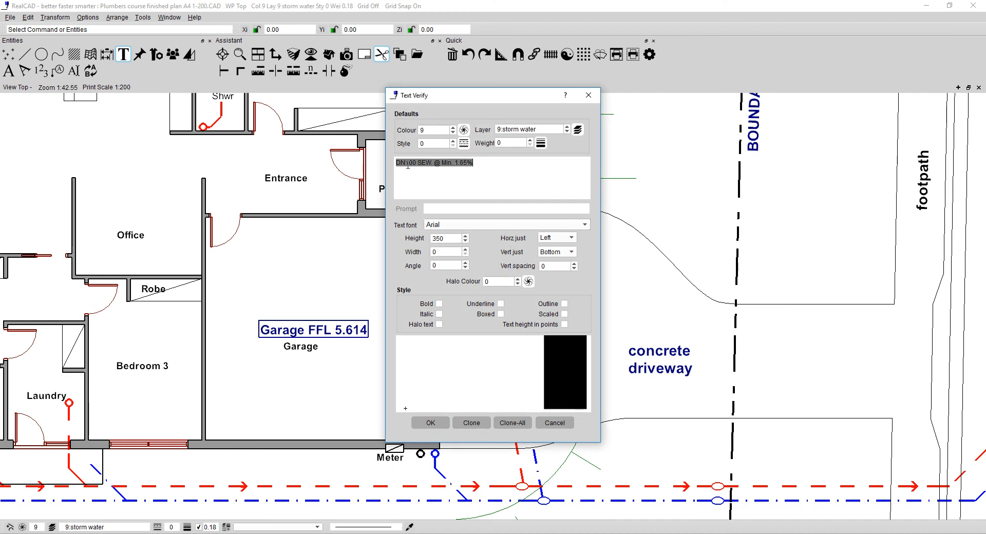
pyautogui.click(407, 165)
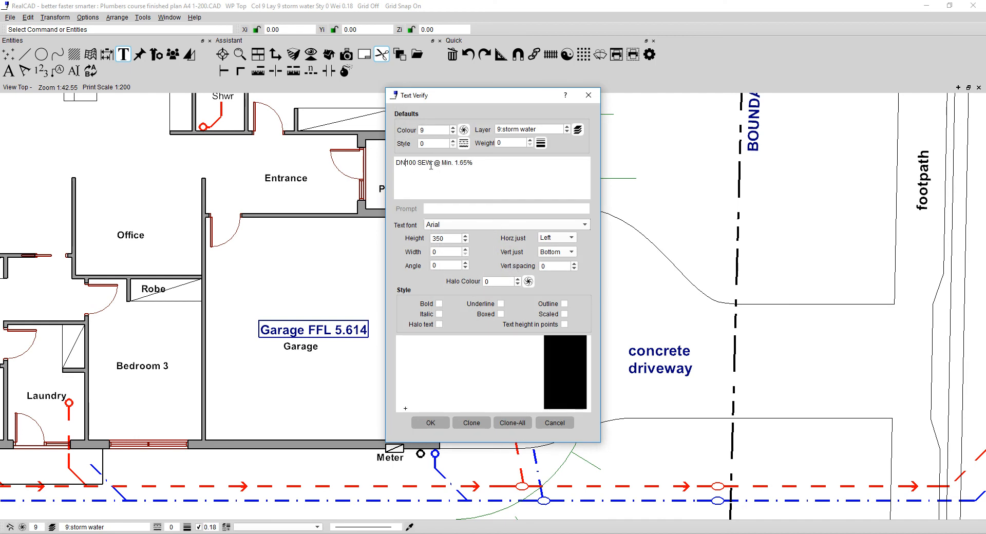
pyautogui.write('90')
pyautogui.press('Delete')
pyautogui.press('Delete')
pyautogui.press('Delete')
pyautogui.write('S.W. SEW.')
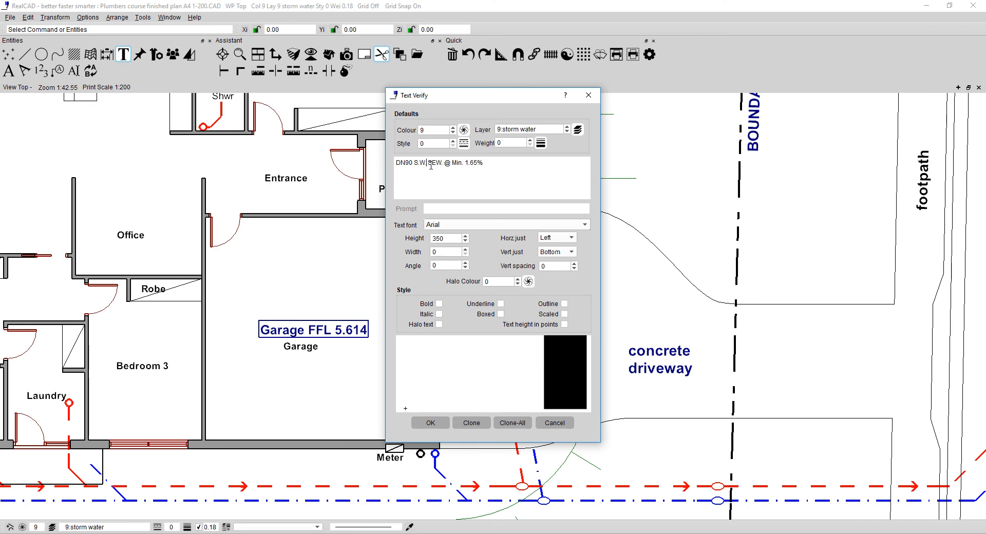
pyautogui.press('Delete')
pyautogui.press('Delete')
pyautogui.press('Delete')
pyautogui.press('Delete')
pyautogui.press('Delete')
pyautogui.press('Delete')
pyautogui.press('Delete')
pyautogui.press('Delete')
pyautogui.click(434, 420)
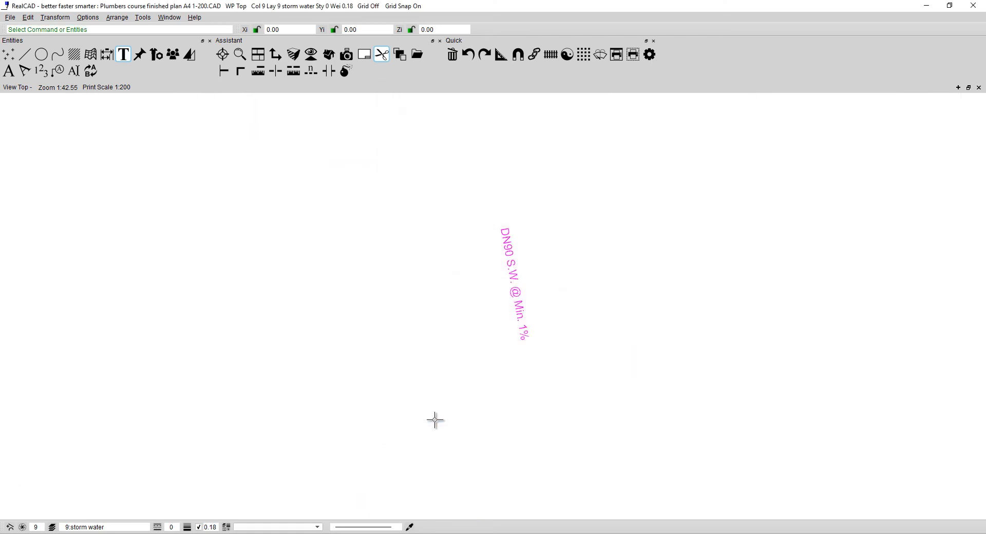
pyautogui.rightClick(470, 194)
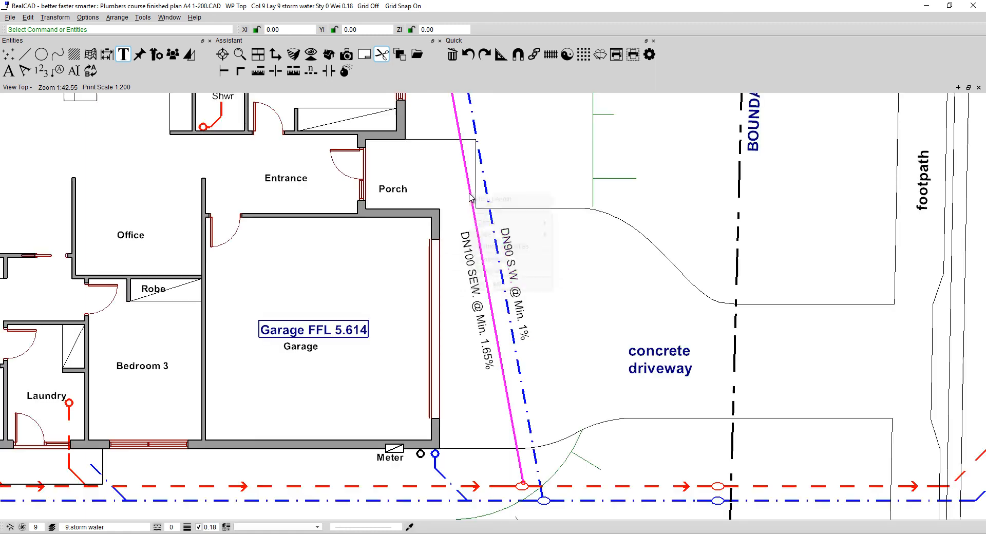
pyautogui.click(528, 167)
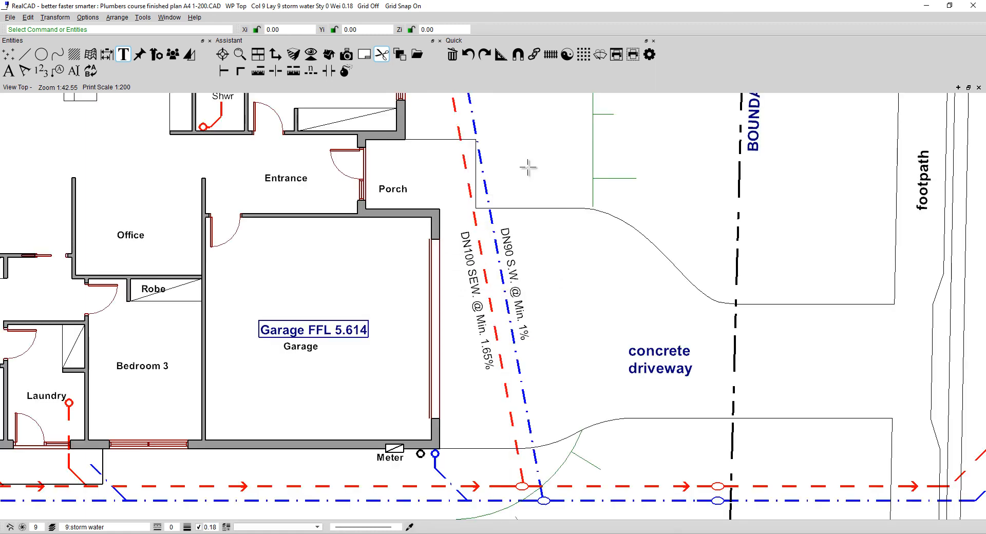